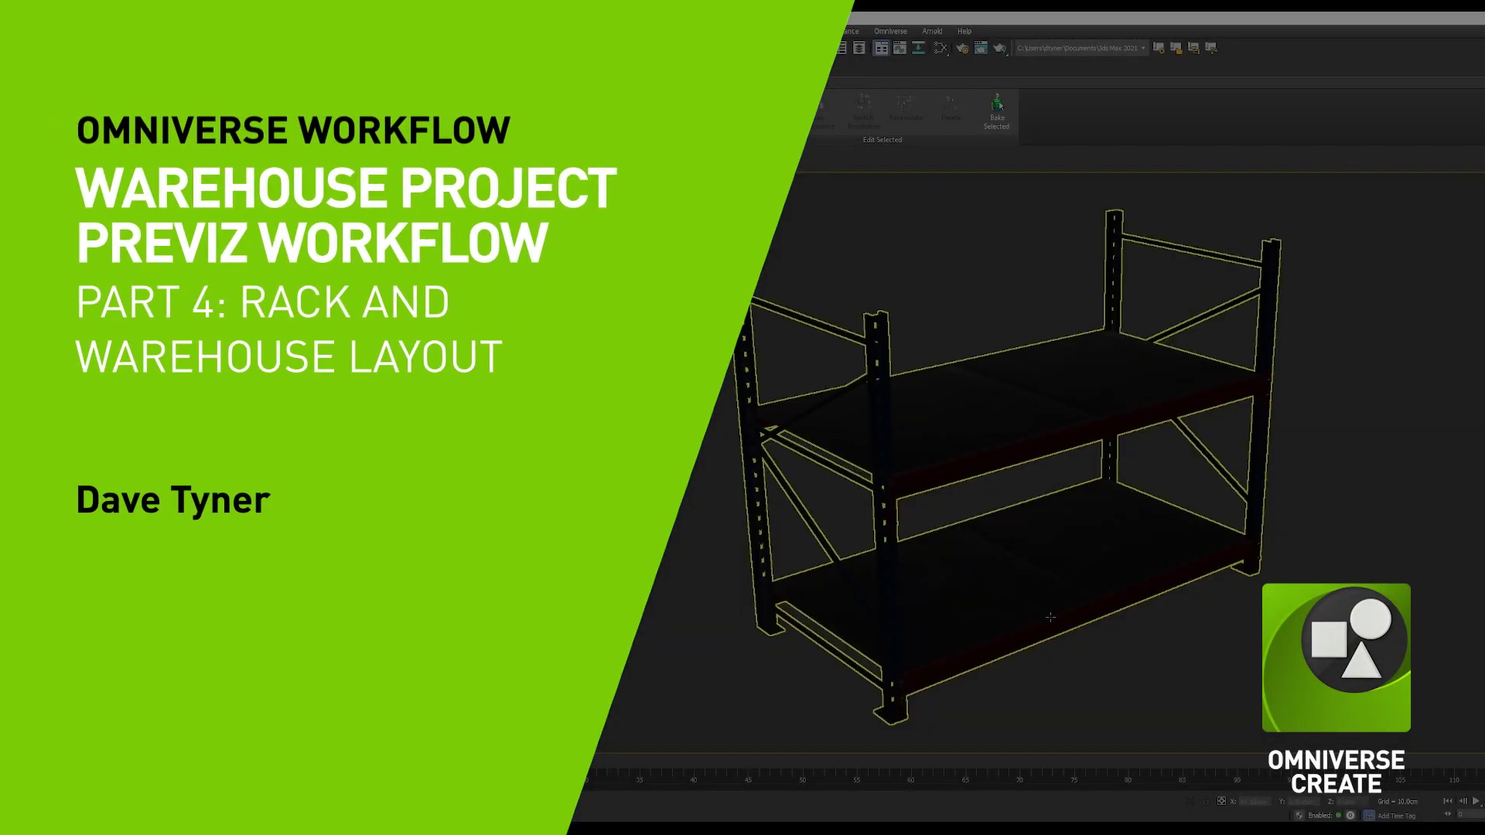
Step: Export the complete rack scene to the Rack_Single folder through Omniverse as a USD file named Rack_Single
middle_click_drag(1014, 623, 999, 612, "alt")
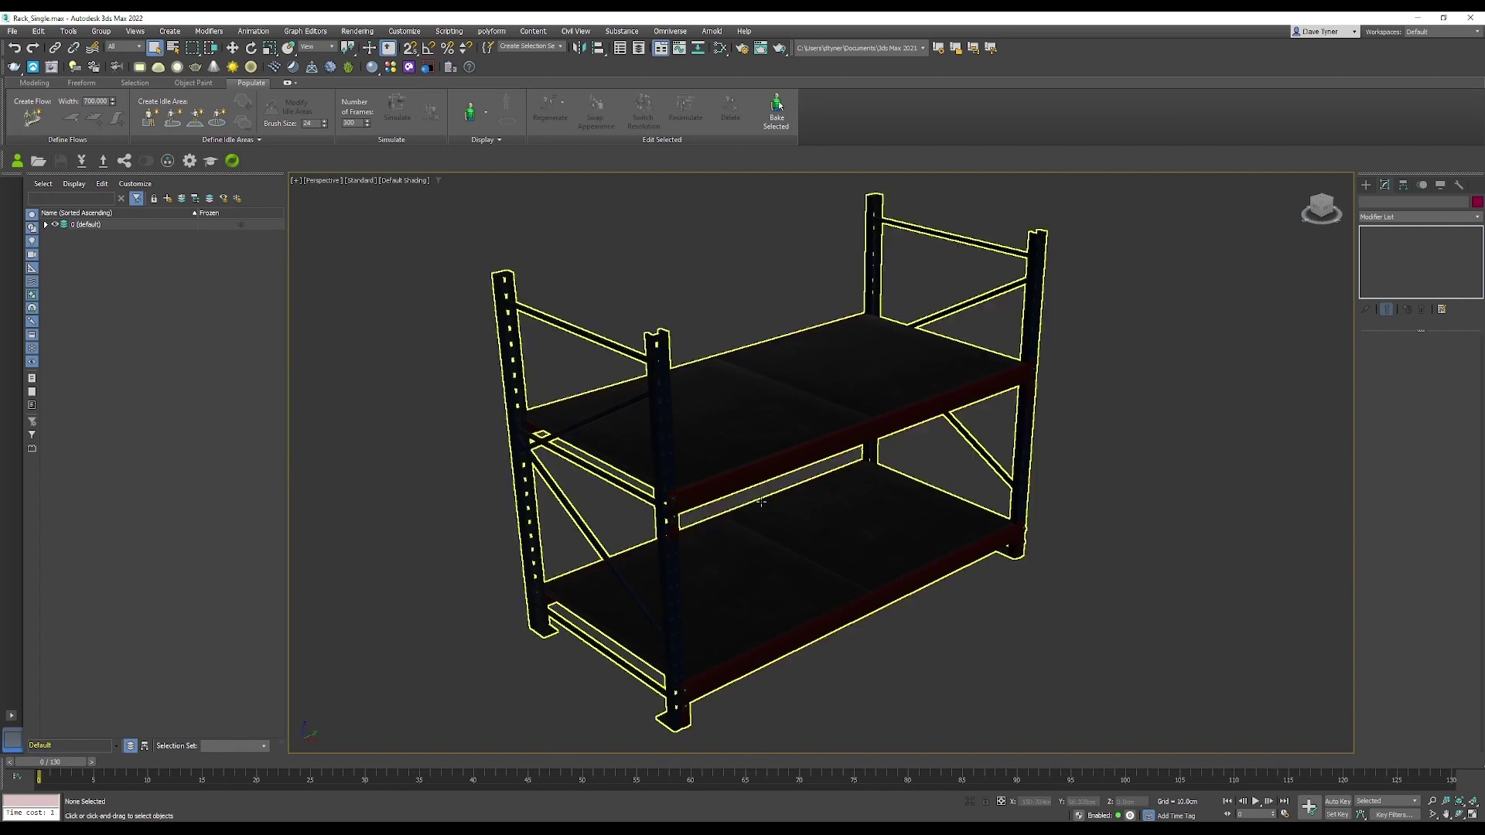
left_click(670, 31)
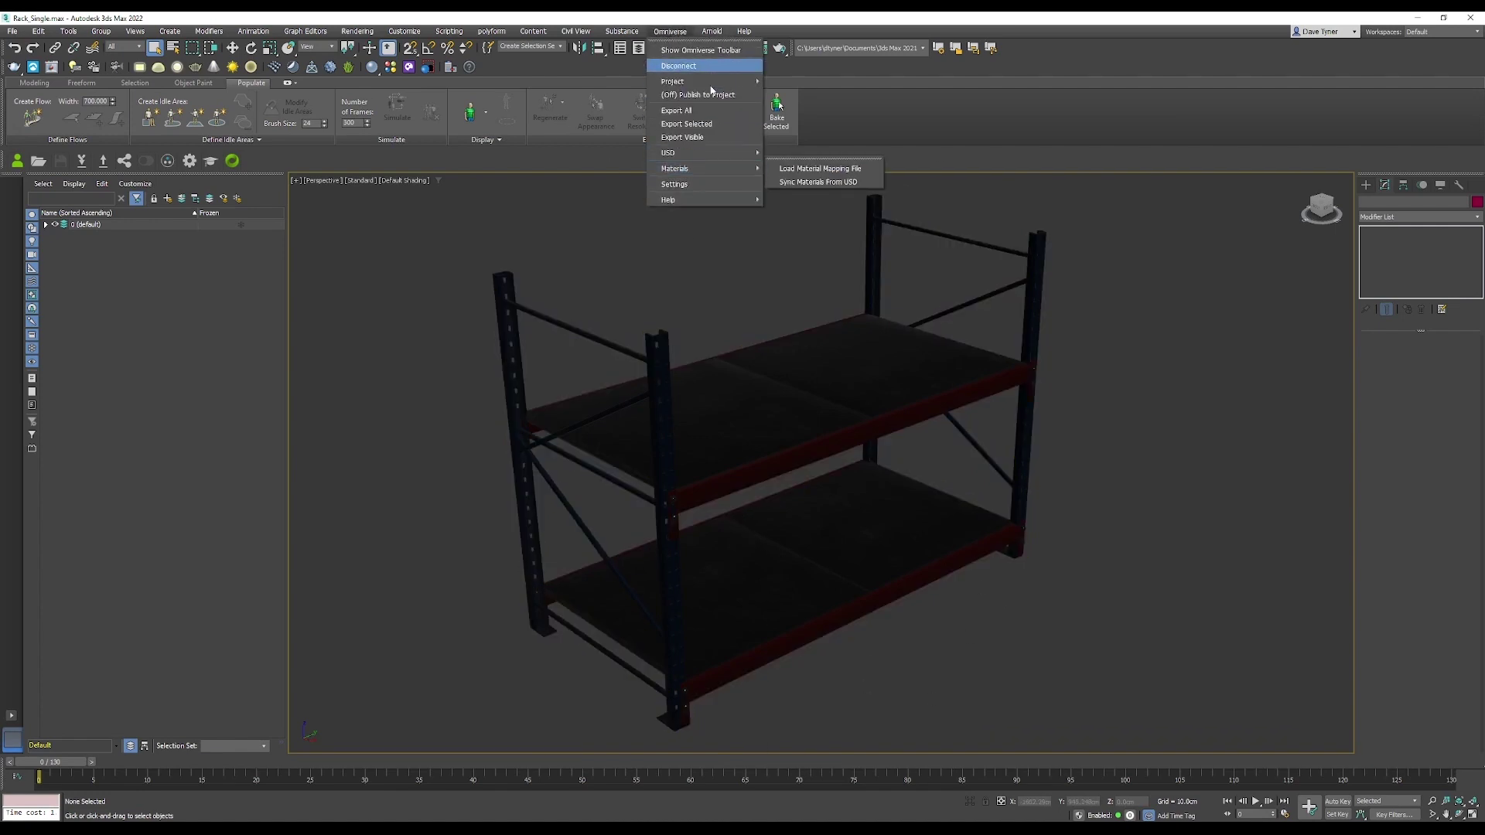
left_click(710, 115)
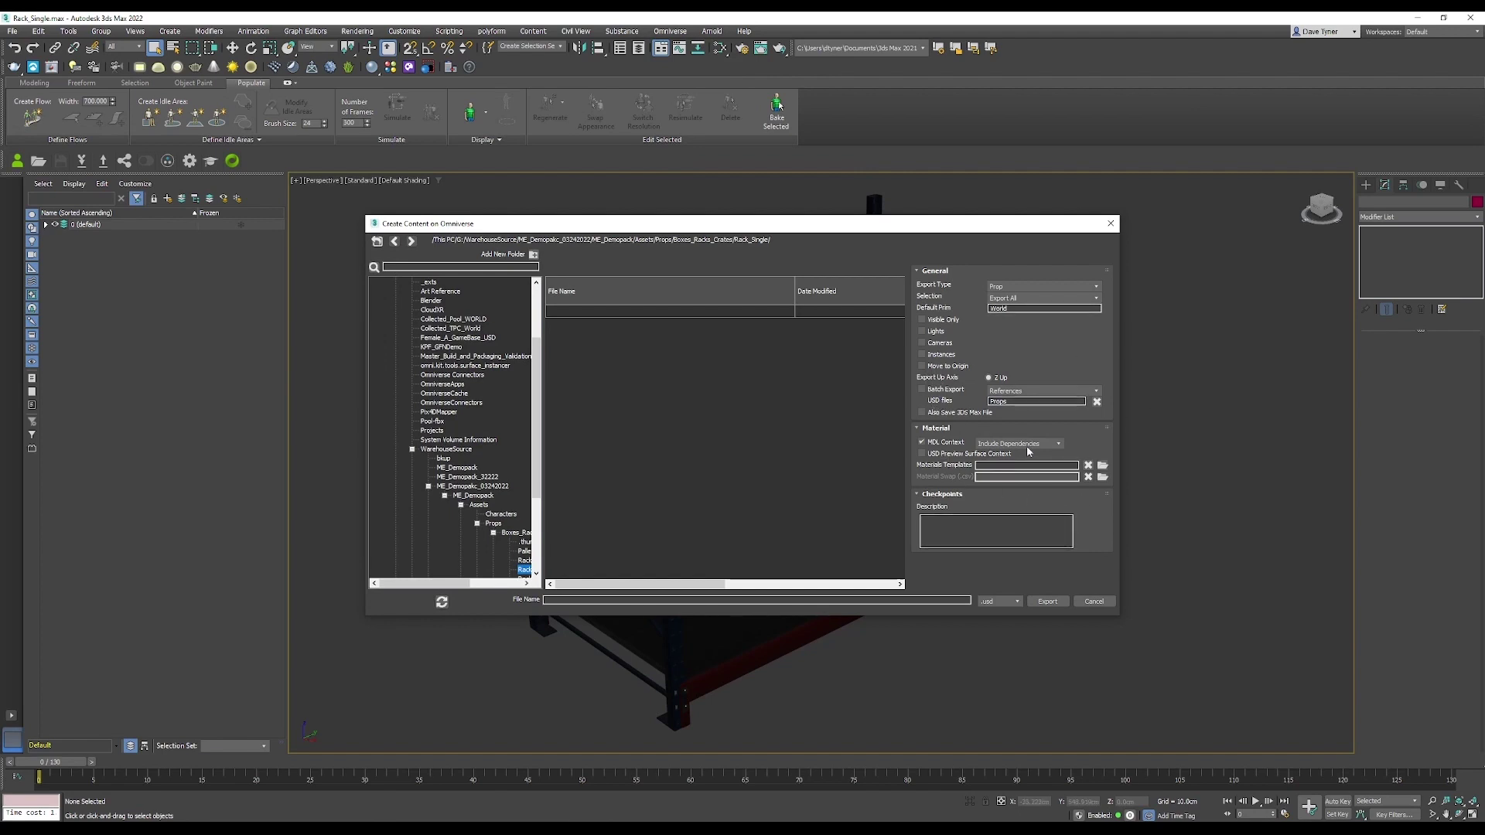
left_click(595, 600)
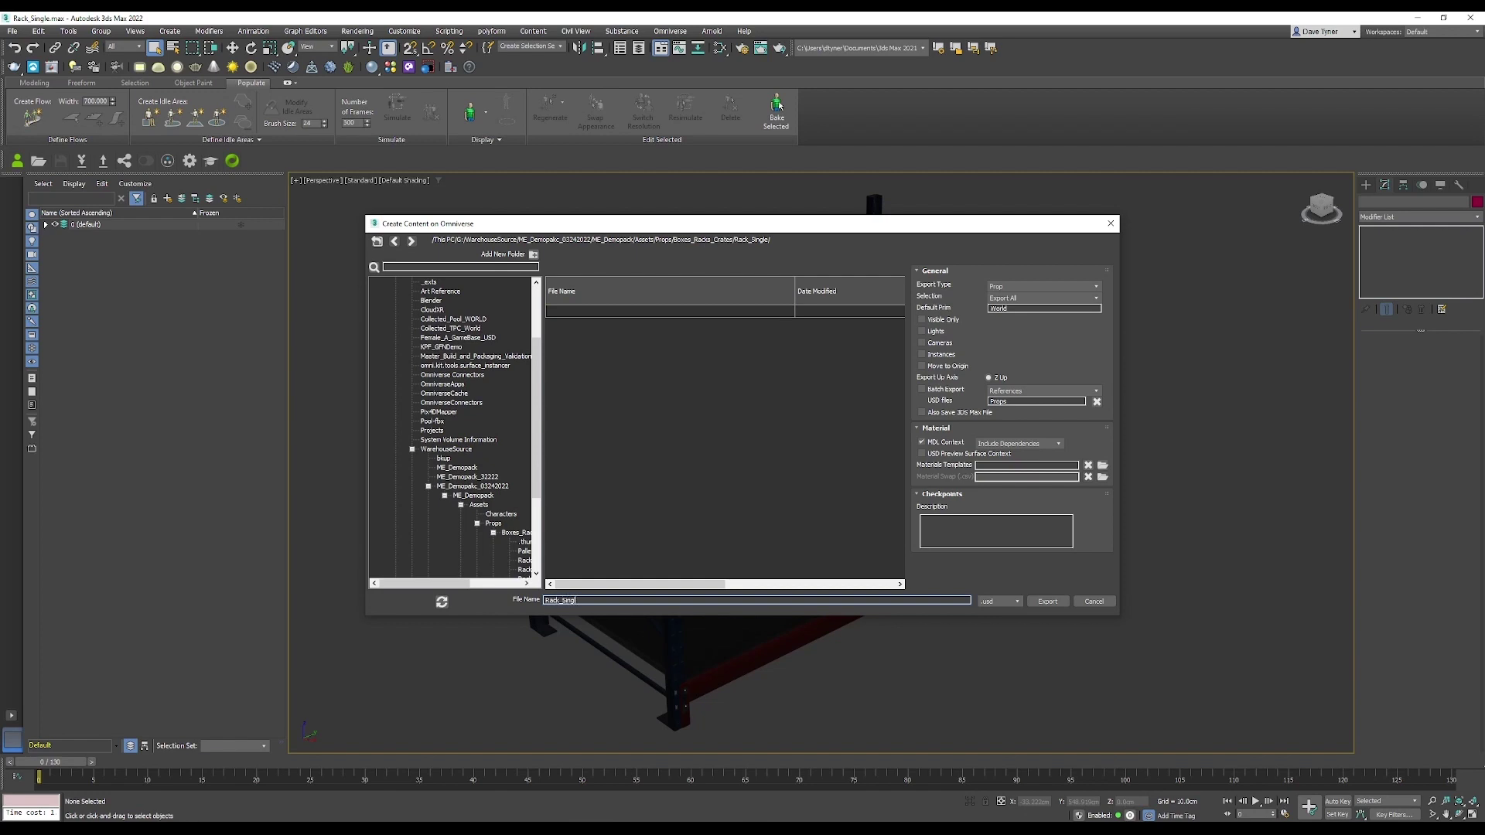
left_click(1047, 601)
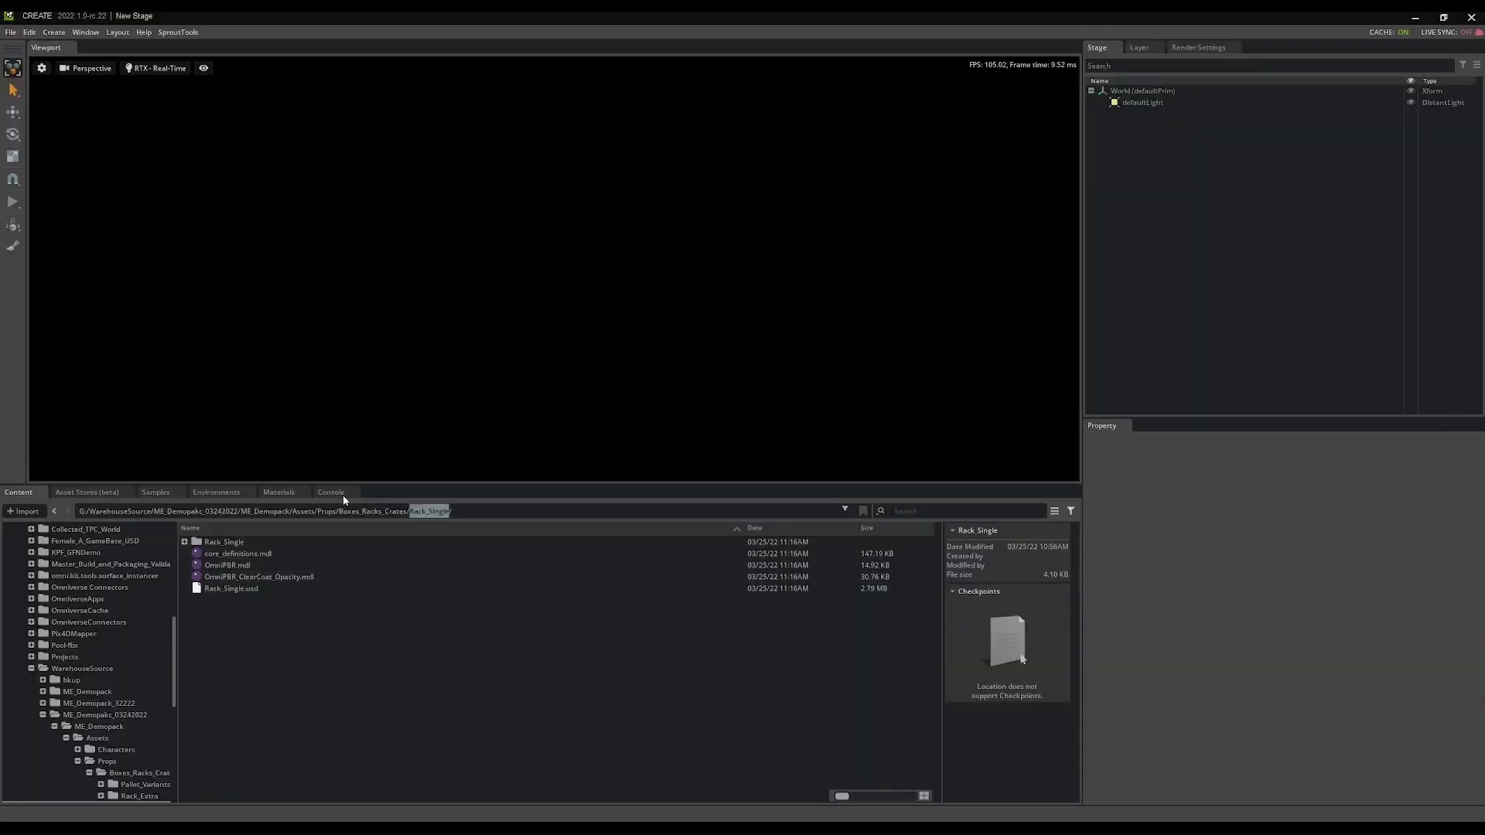
Step: Switch to Omniverse Create, open Rack_Single.usd, and give the RackSingle mesh rigid body physics with a collider
double_click(211, 590)
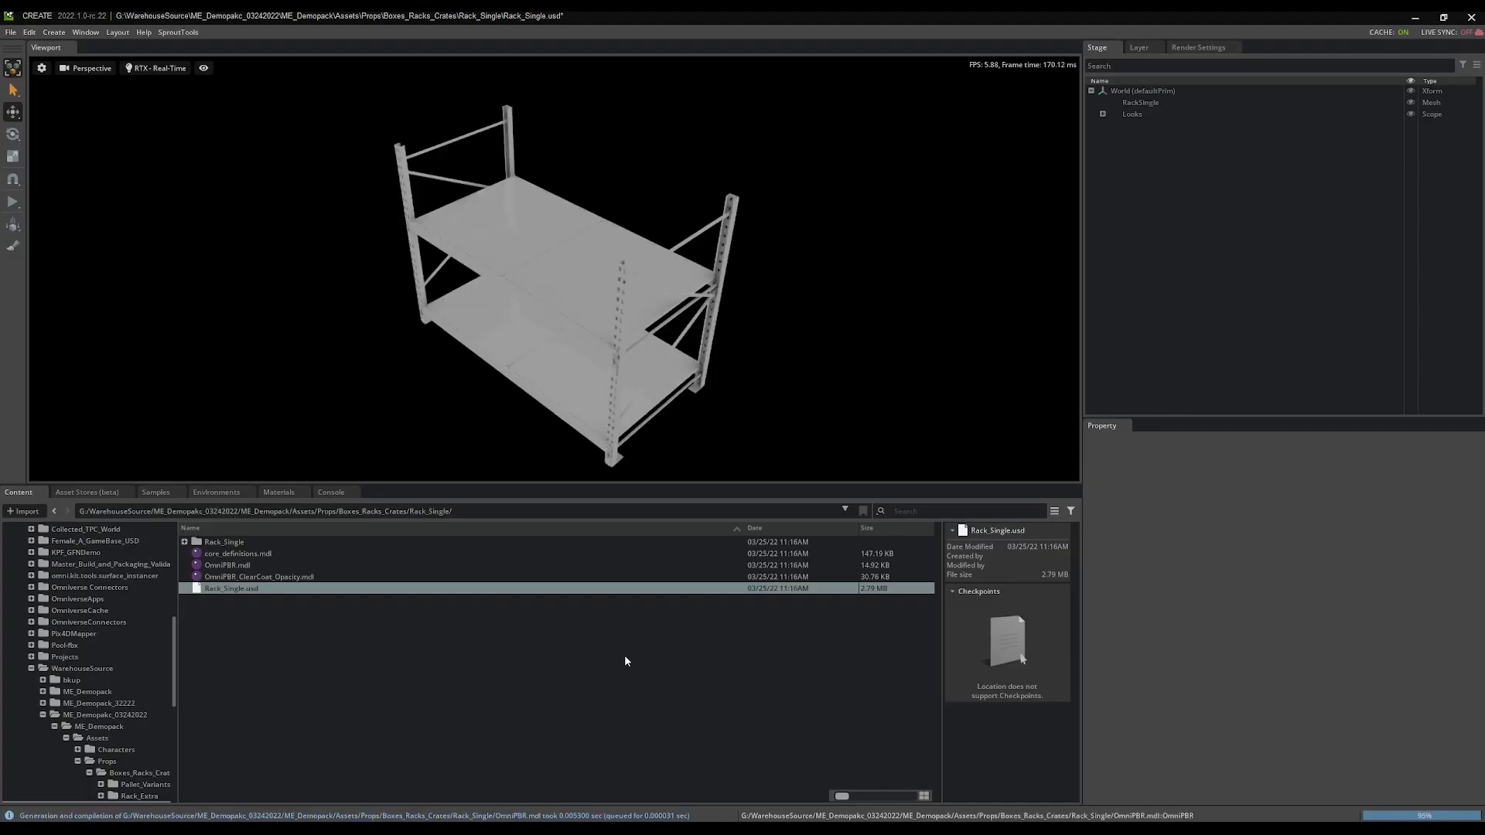
left_click(654, 306)
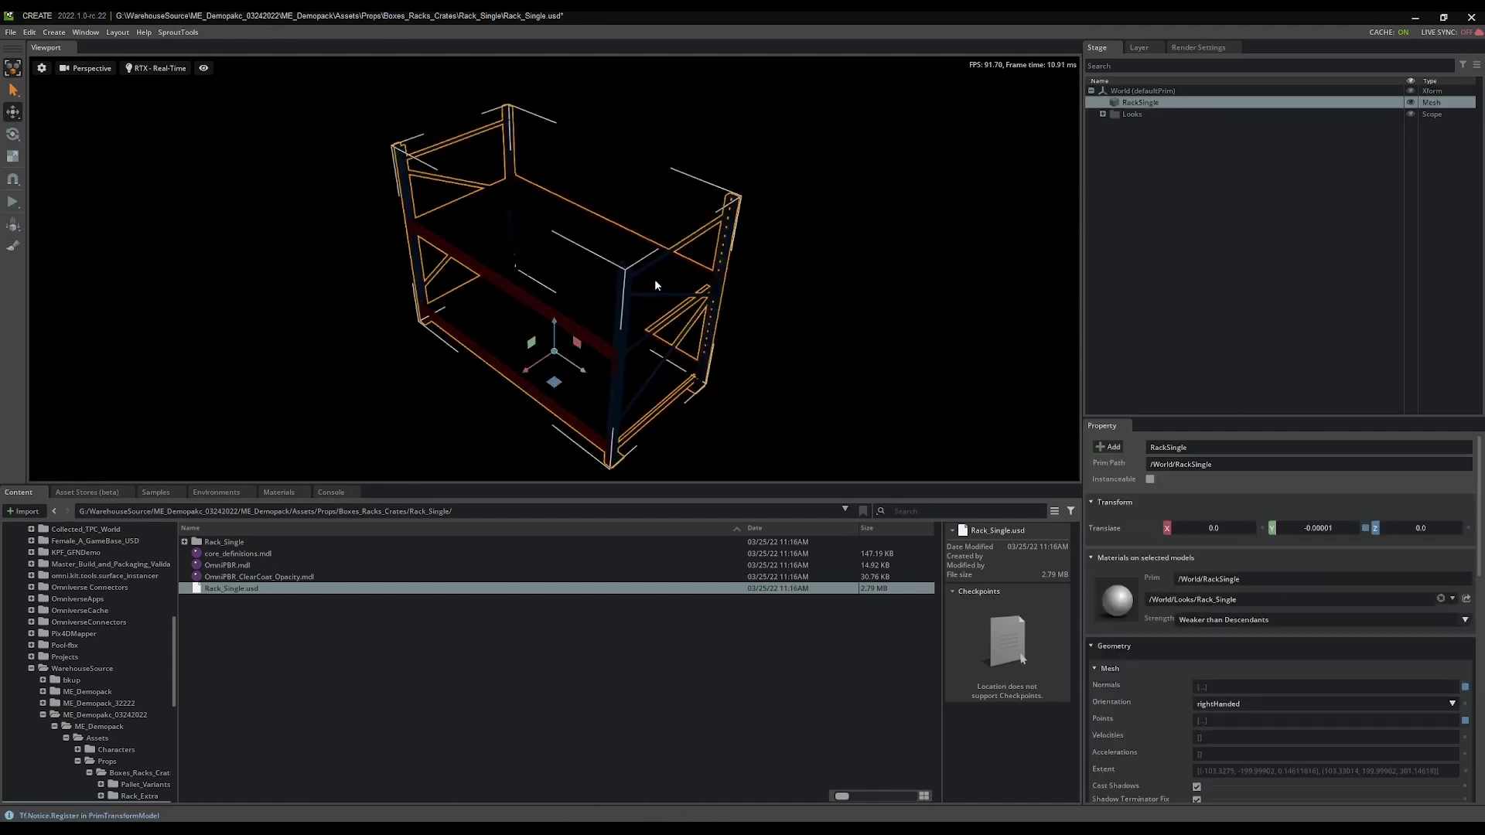
right_click(656, 272)
mouse_move(711, 311)
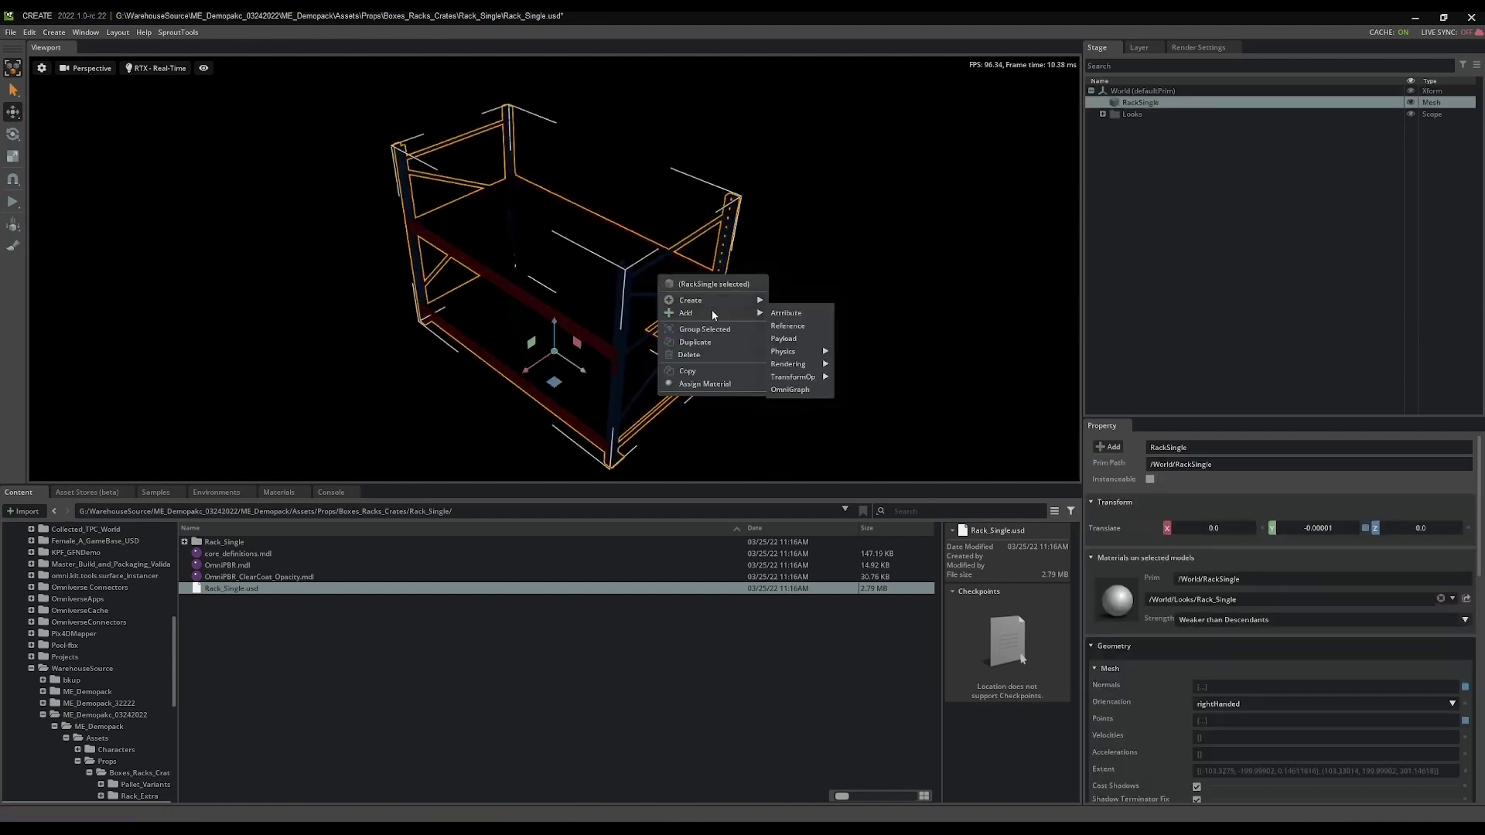
mouse_move(797, 351)
left_click(846, 352)
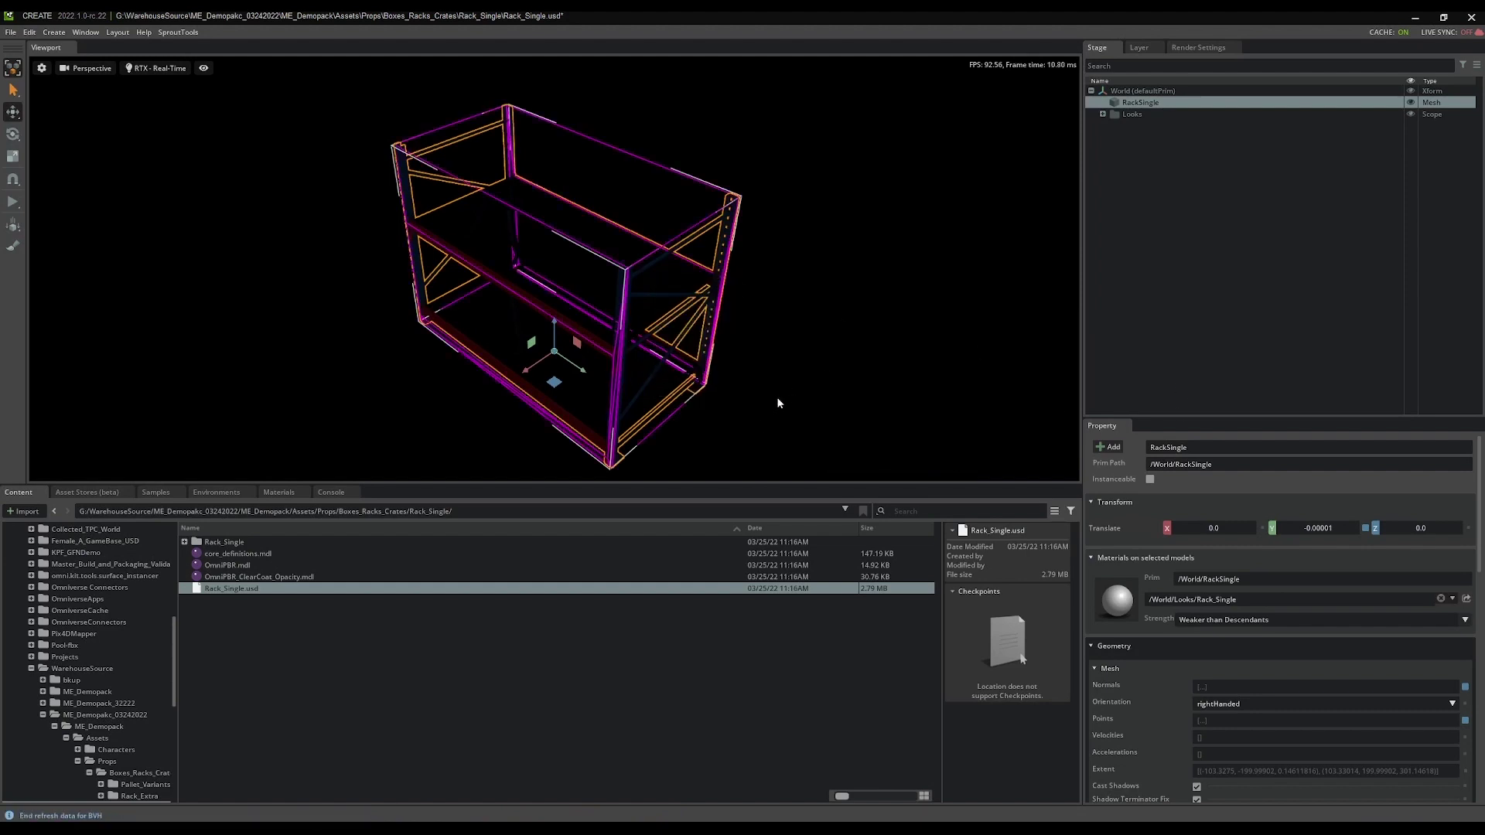
right_click_drag(776, 397, 408, 345)
key("s")
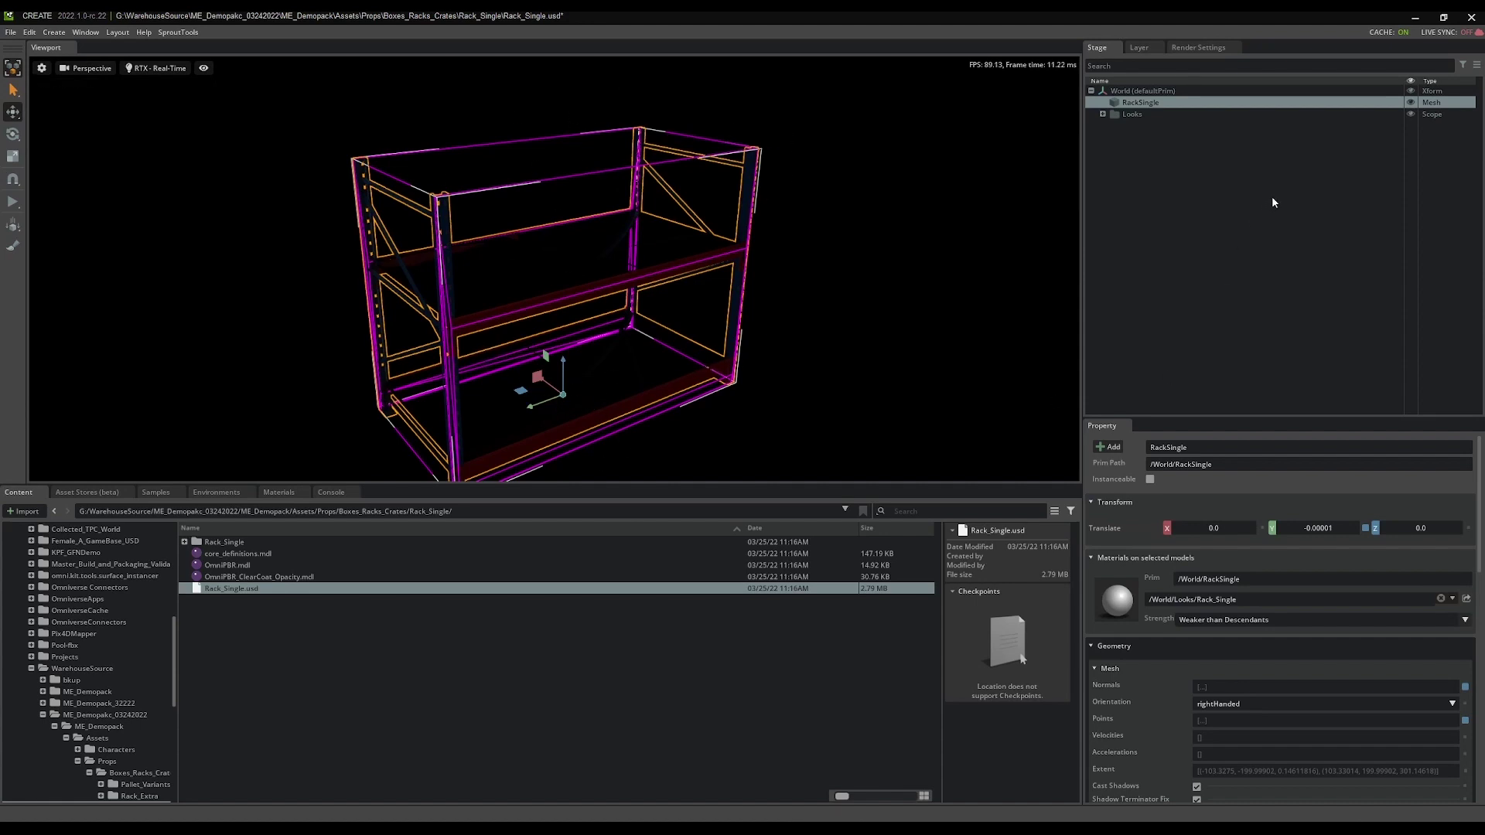
Step: Set the RackSingle collider's approximation to Convex Decomposition and enable Shrink Wrap in its advanced settings
scroll(1206, 708, "down", 15)
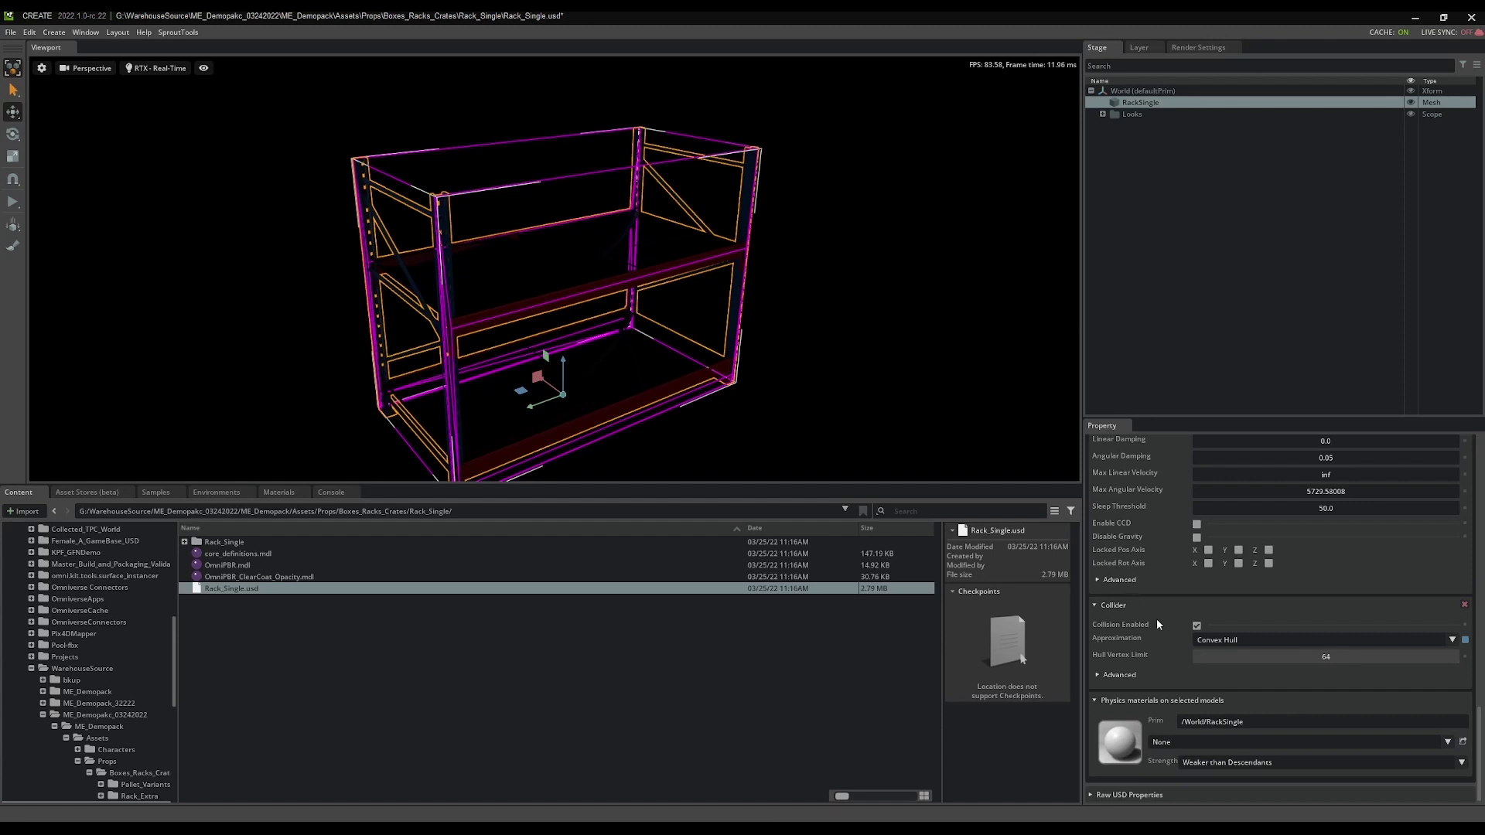
left_click(1246, 639)
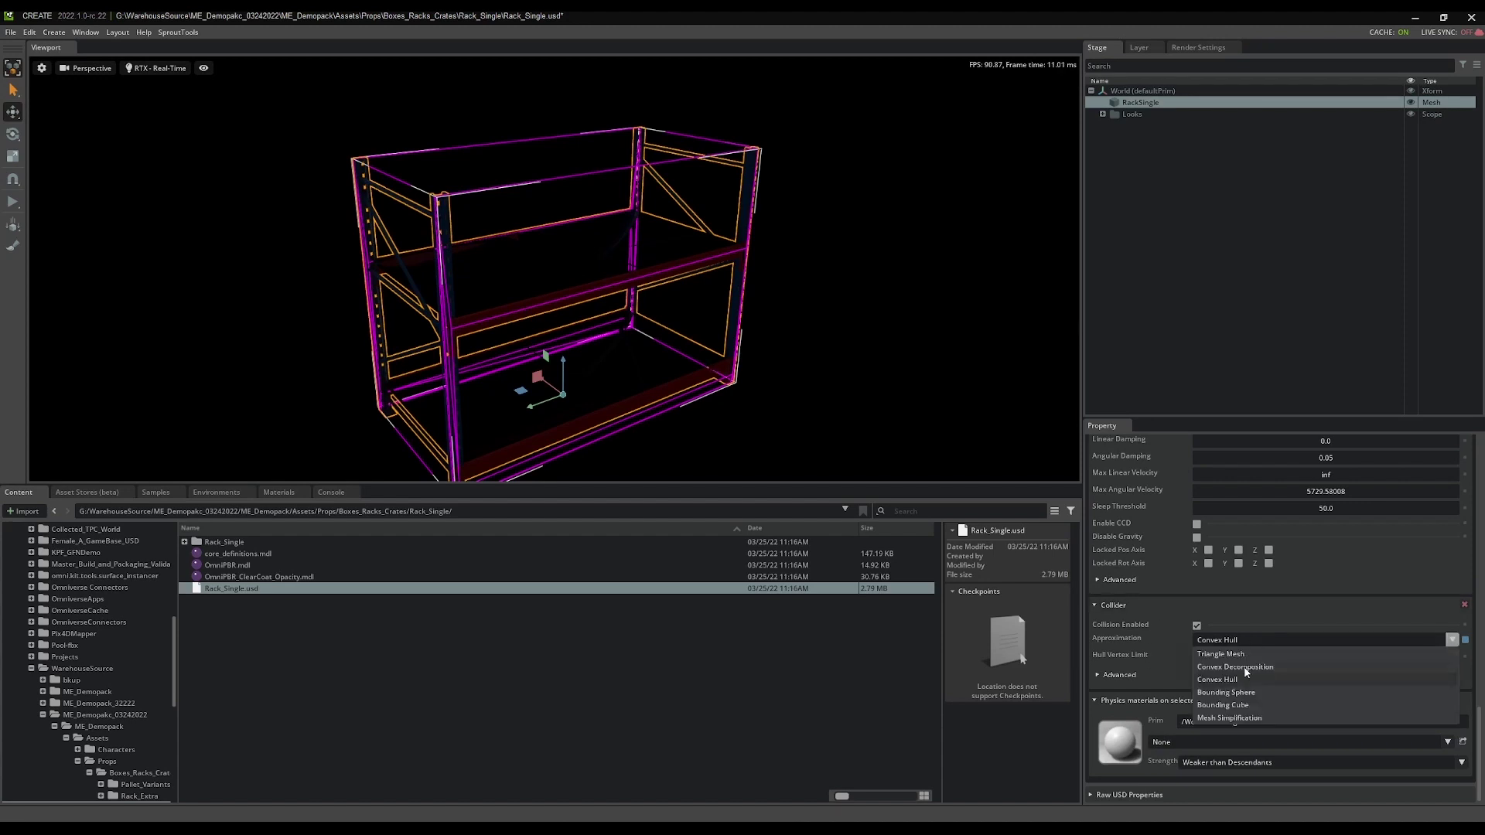
left_click(1243, 666)
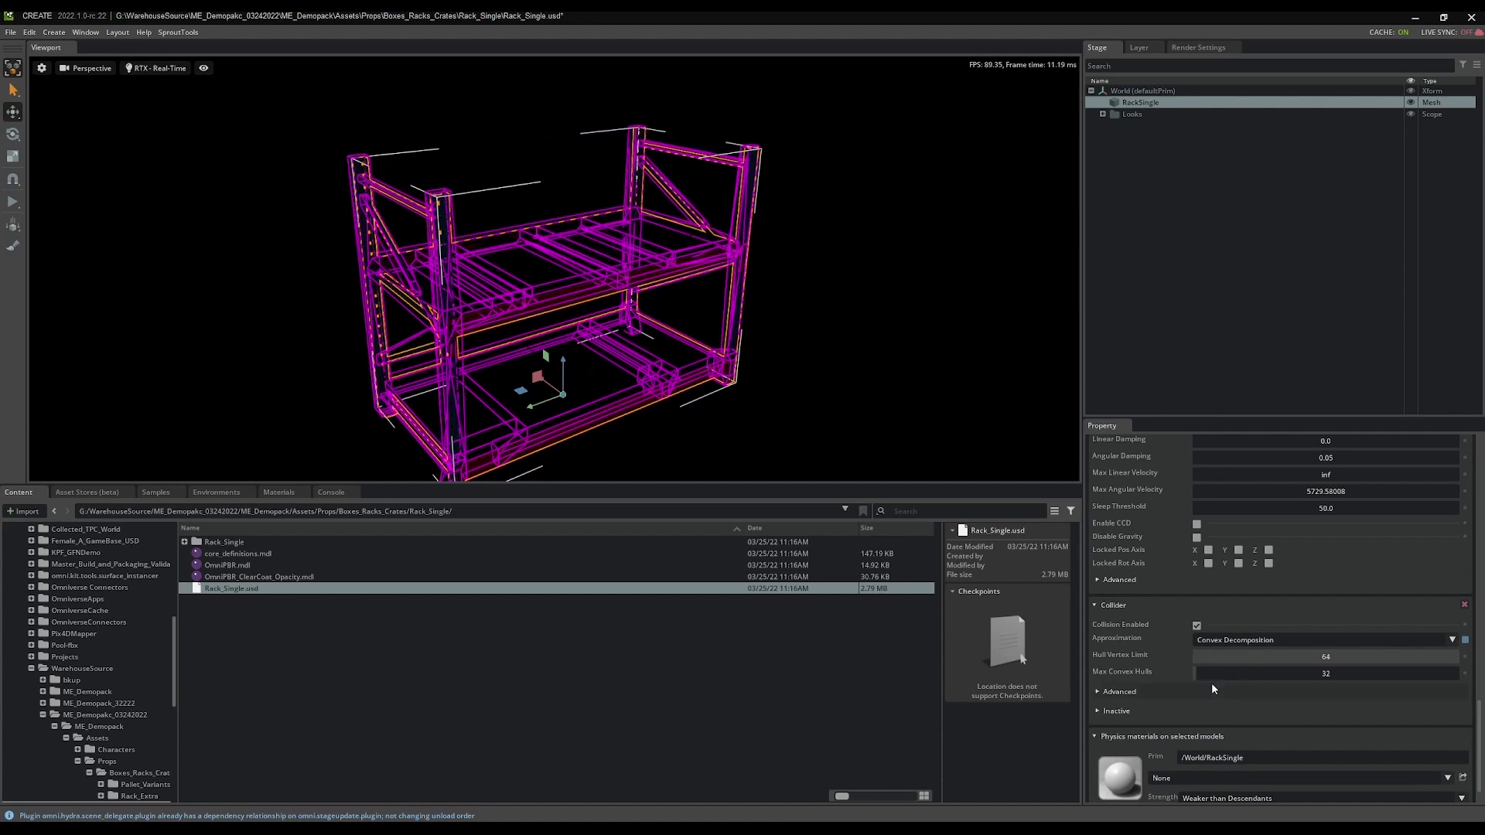
left_click(1104, 693)
scroll(1136, 680, "down", 3)
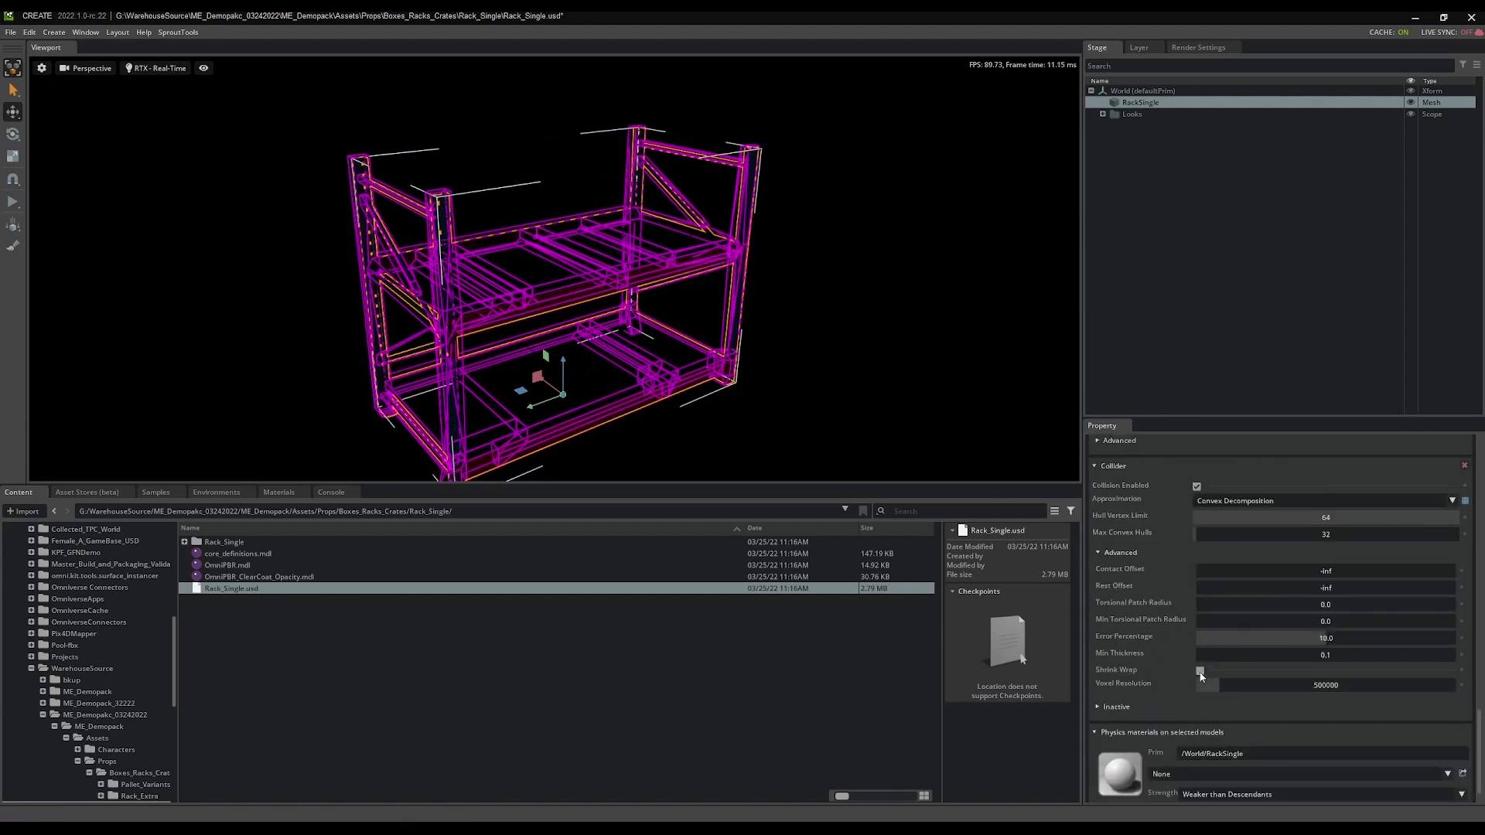
left_click(1199, 671)
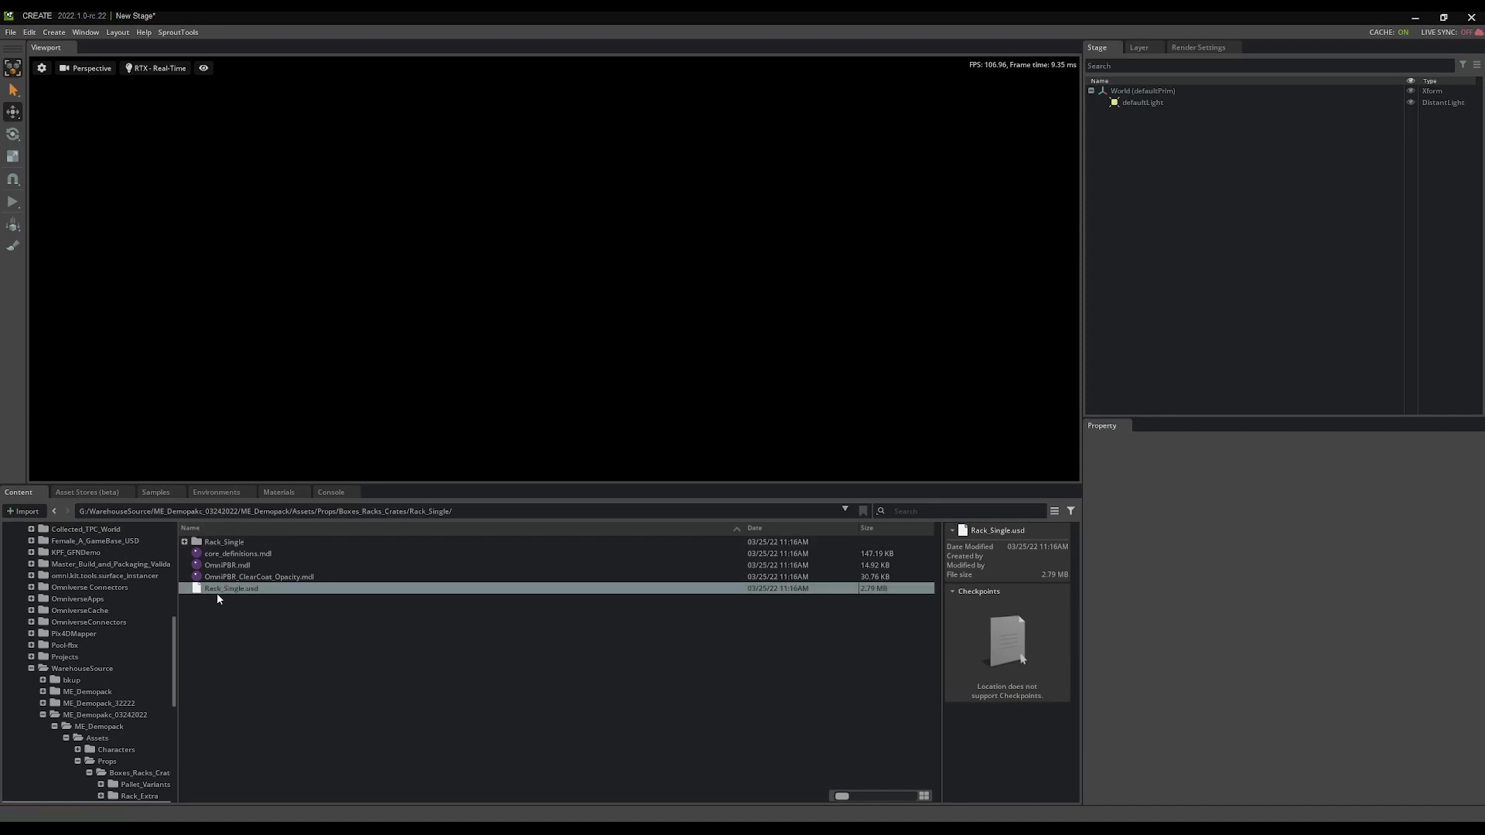
Step: Add Rack_Single.usd to the new stage and arrange the layer list beside the stage tree
left_click_drag(212, 591, 1219, 284)
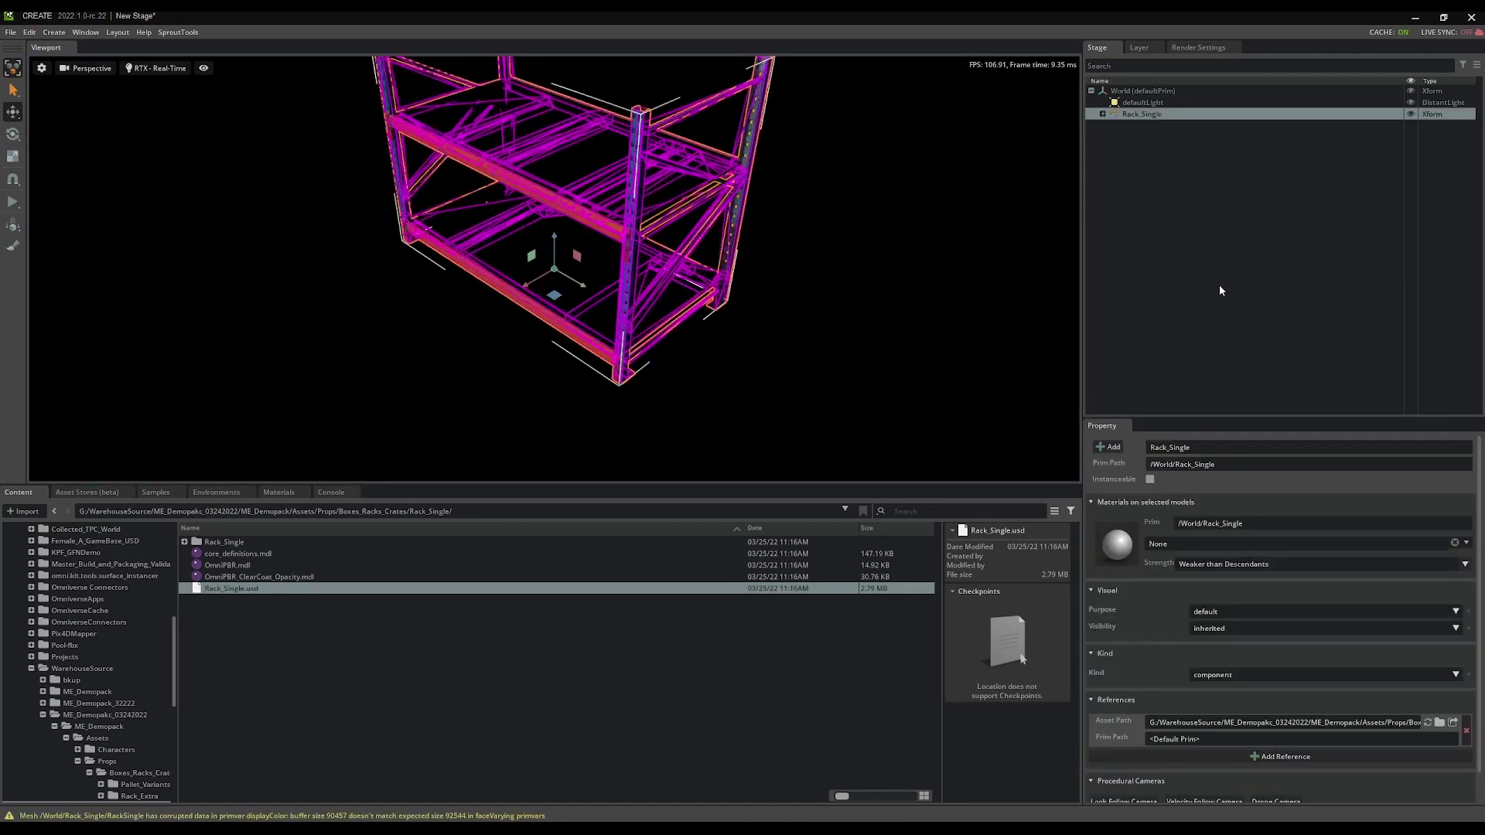
left_click(1147, 52)
left_click_drag(1148, 56, 1346, 232)
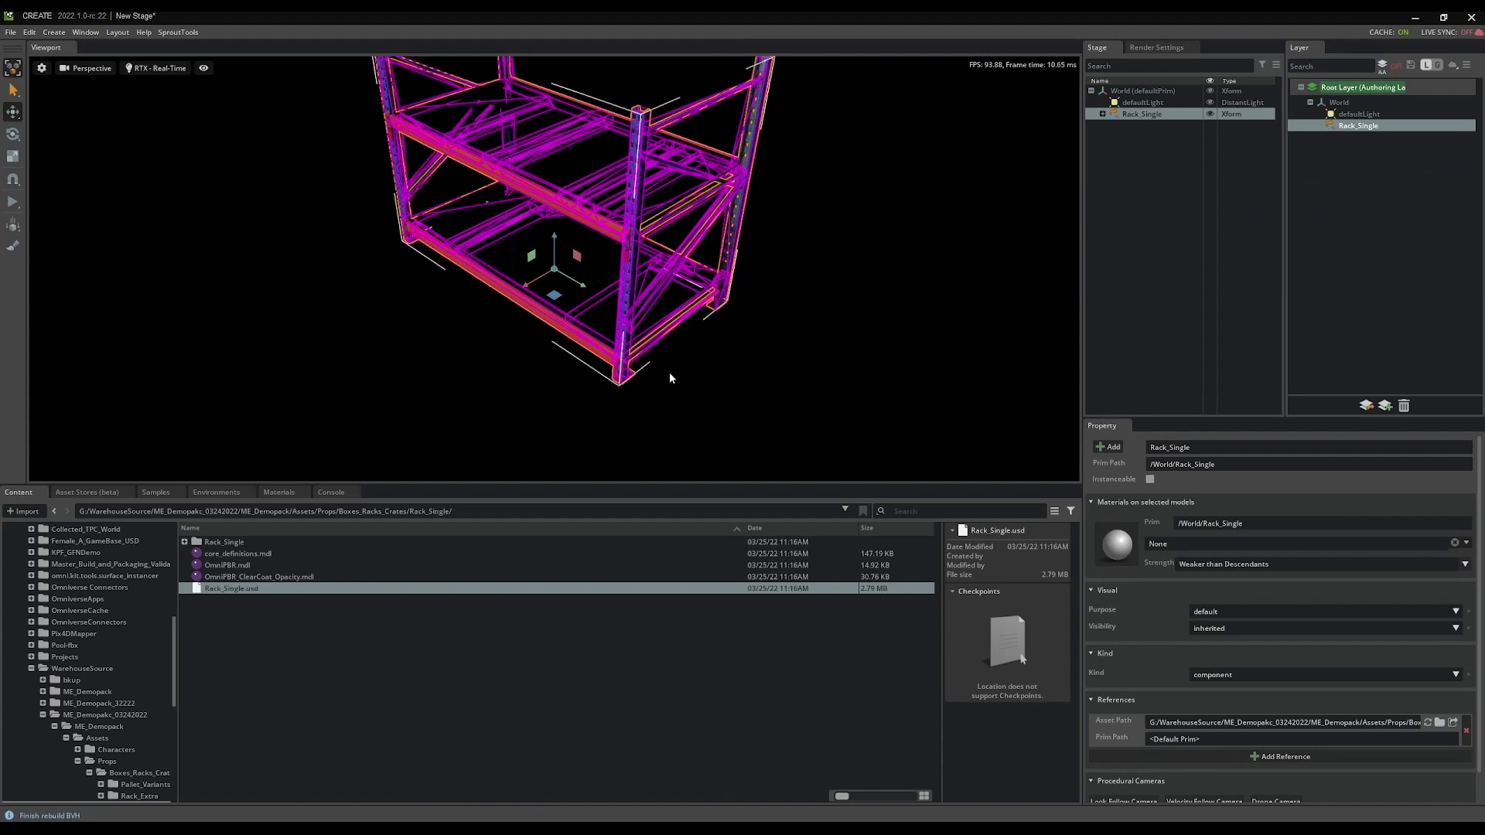
left_click(248, 270)
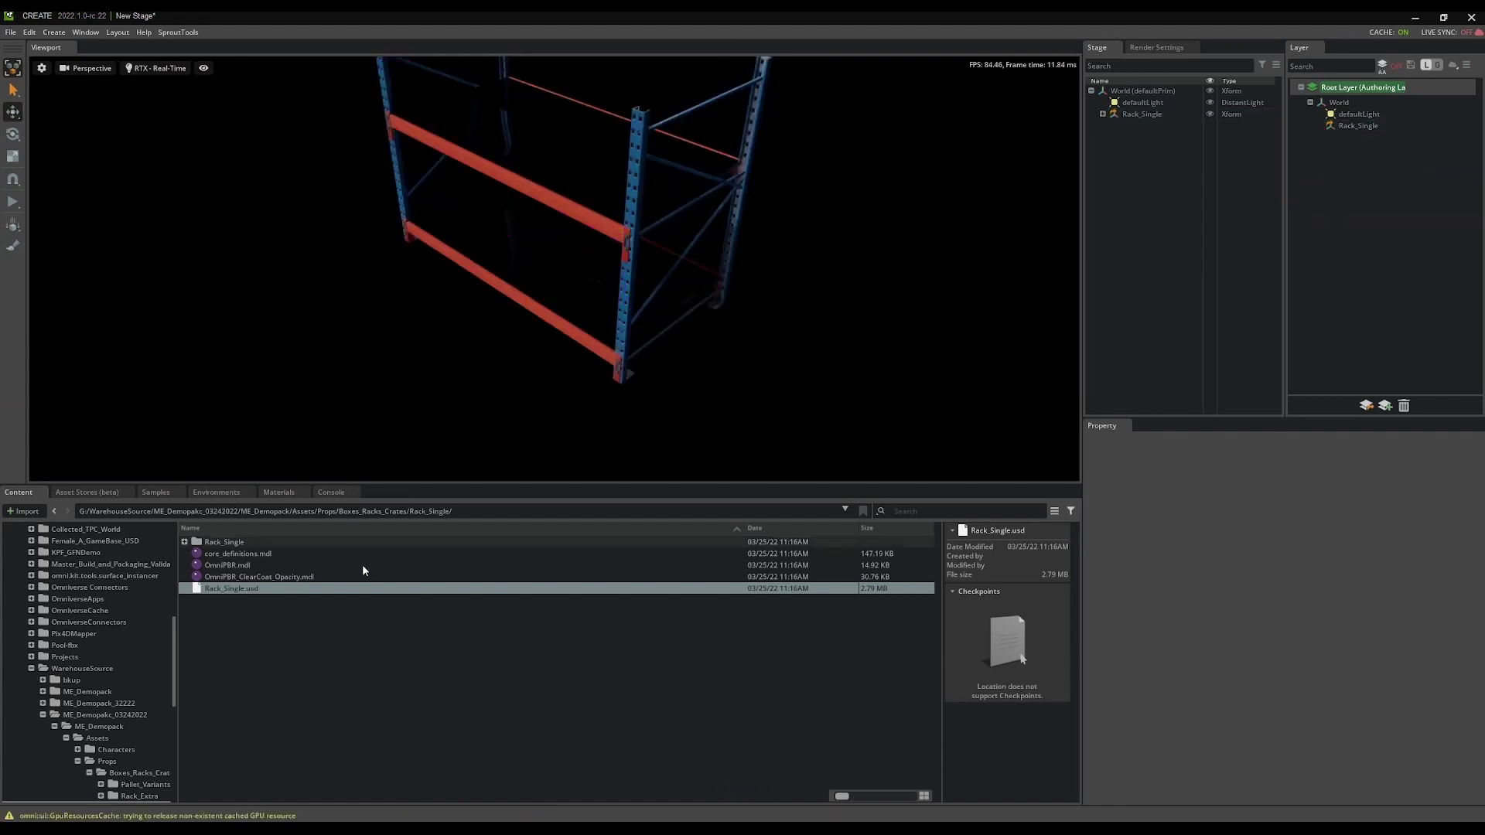
left_click(1144, 104)
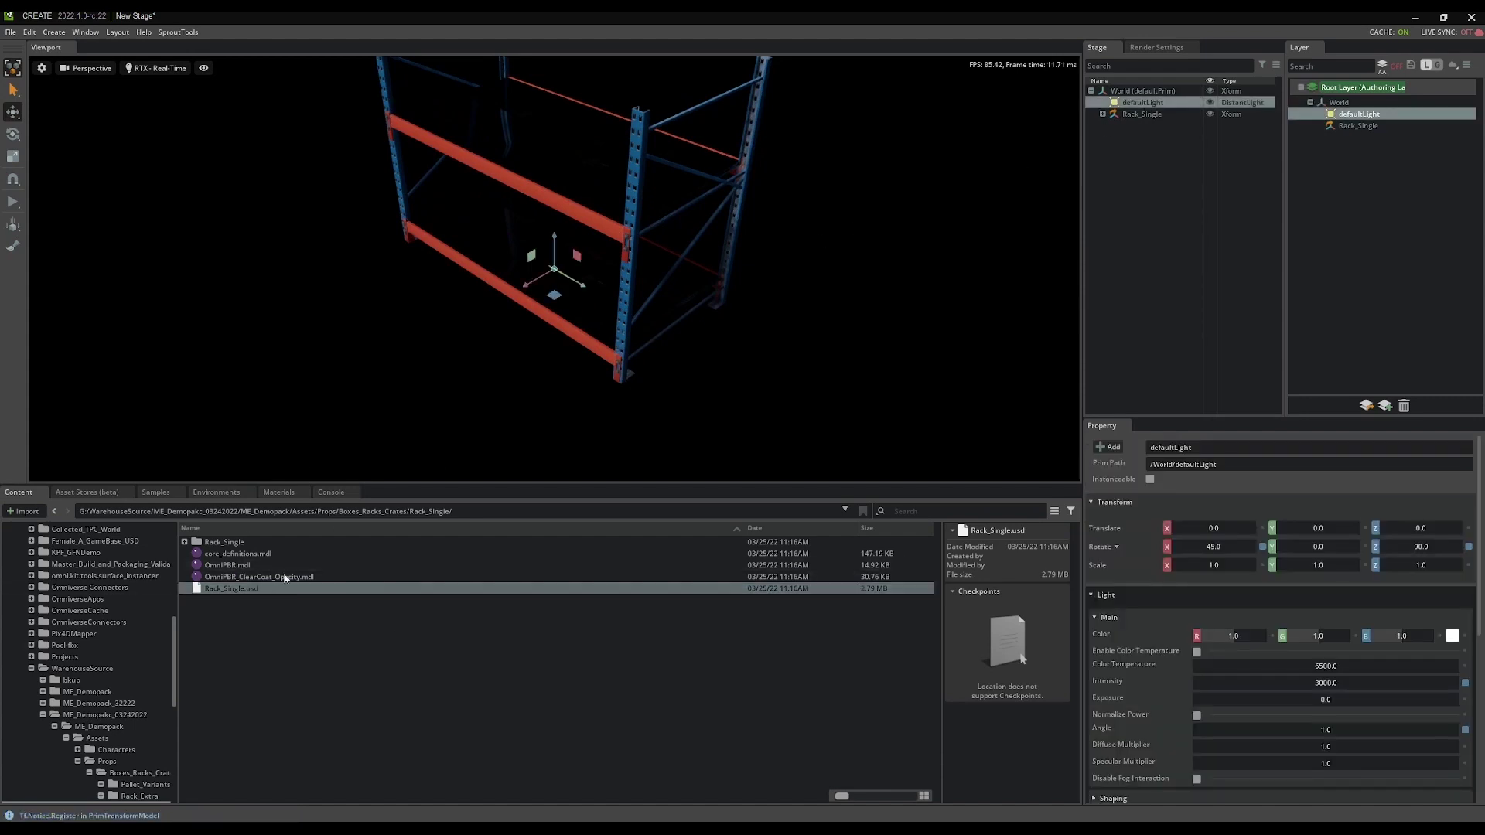
Step: Add the PalletGroup01, PalletGroup02 and PalletGroup03 _Variants_Materials.usd files from the Pallet_Variants folder to the stage
double_click(420, 513)
left_click(365, 513)
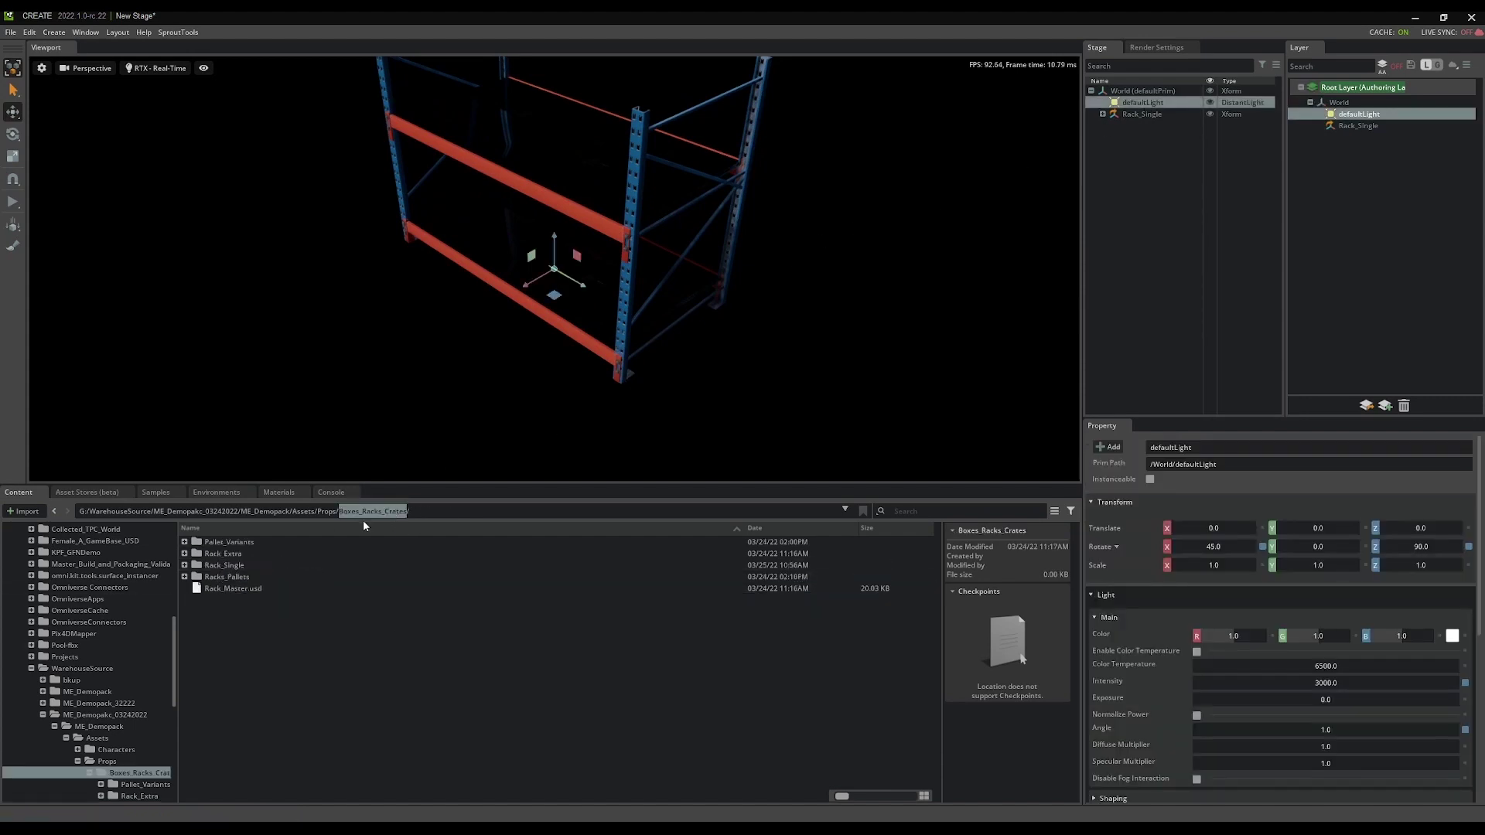
double_click(229, 542)
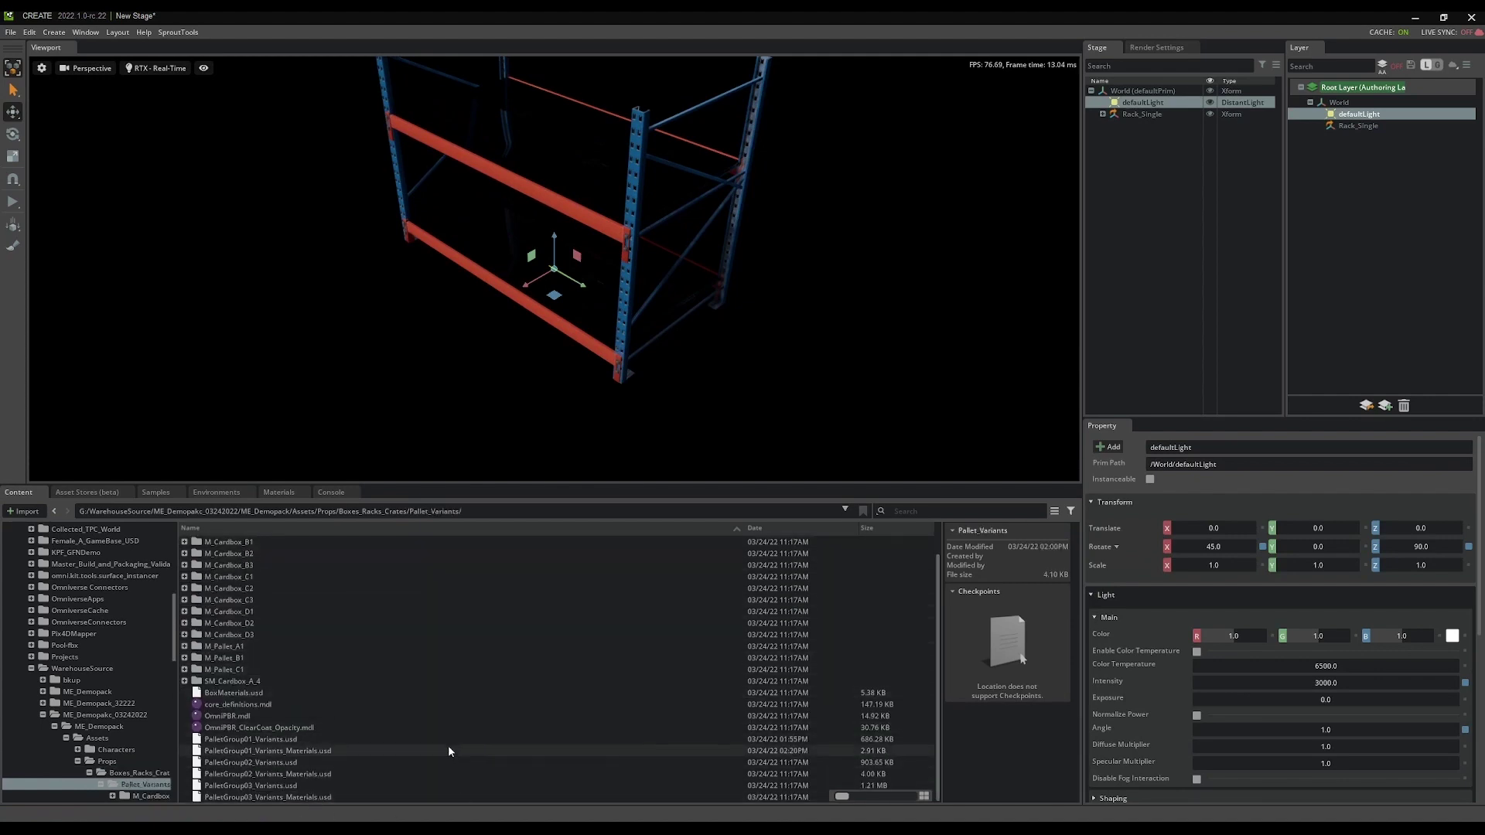
left_click_drag(299, 749, 1152, 322)
left_click_drag(313, 775, 1156, 324)
left_click_drag(286, 797, 1166, 298)
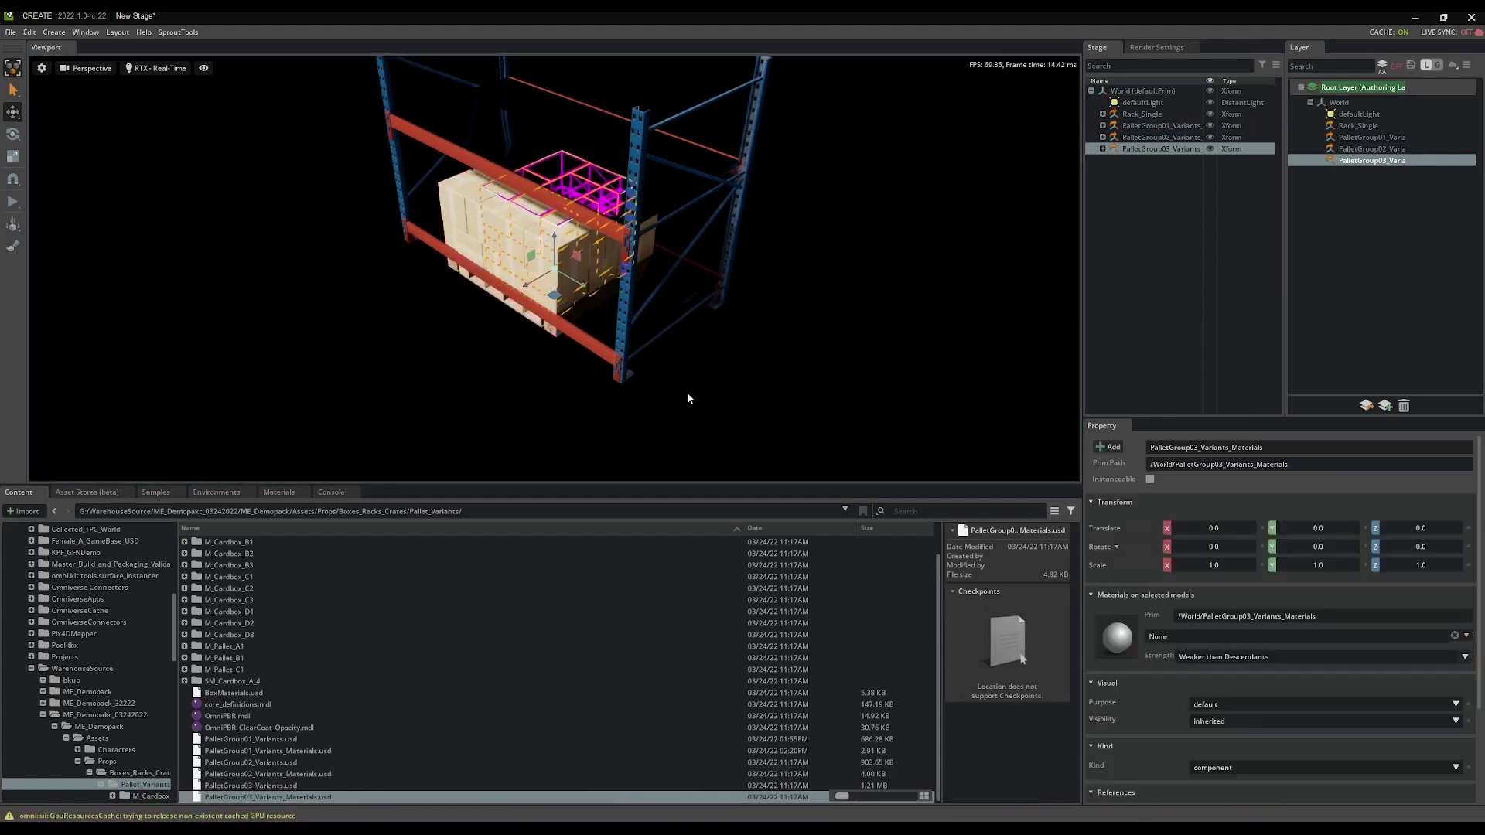
Step: Move the PalletGroup03 pallet to one end of the rack's lower shelf and raise PalletGroup02 about 190 units to the upper shelf
right_click_drag(692, 393, 204, 301)
scroll(625, 348, "up", 6)
key("s")
key("w")
key("s")
left_click_drag(523, 366, 434, 330)
left_click(1160, 137)
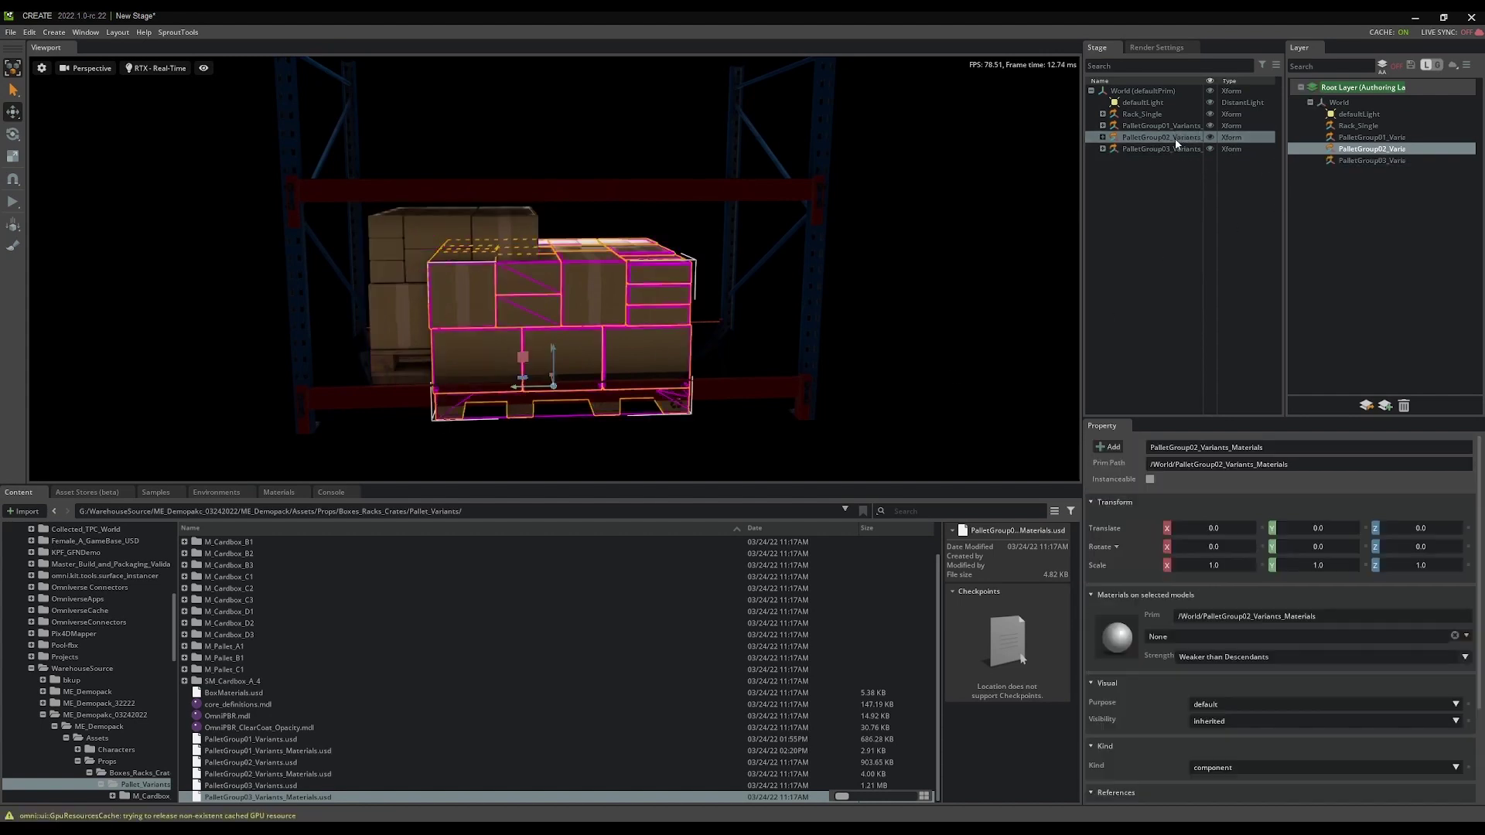
left_click_drag(554, 343, 545, 147)
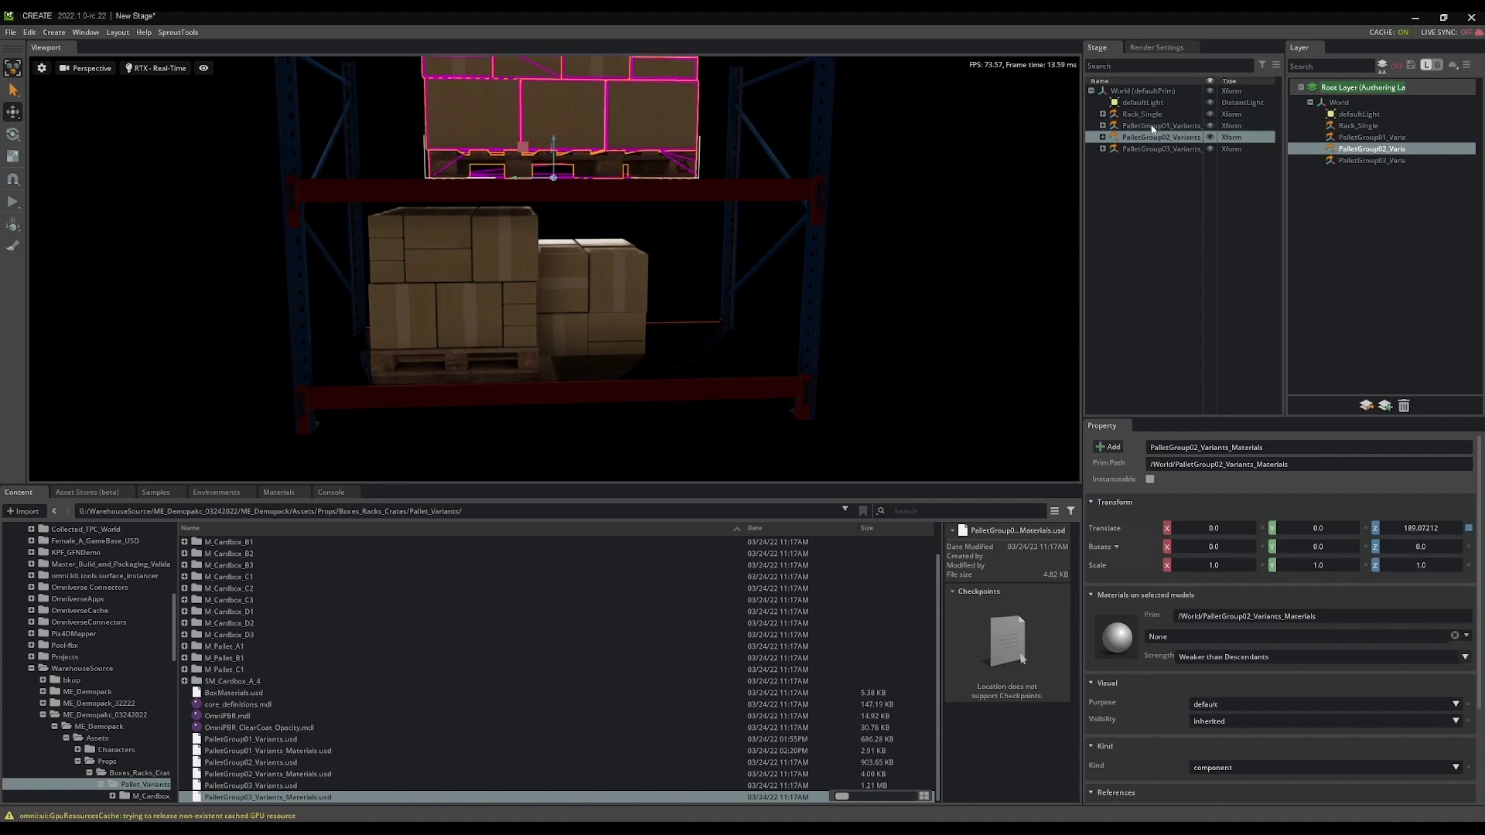
Step: Move the PalletGroup01 pallet to the free end of the lower shelf, at about X -30, Y -79, Z 31
left_click(520, 373)
left_click_drag(523, 367, 611, 330)
right_click_drag(657, 402, 872, 470)
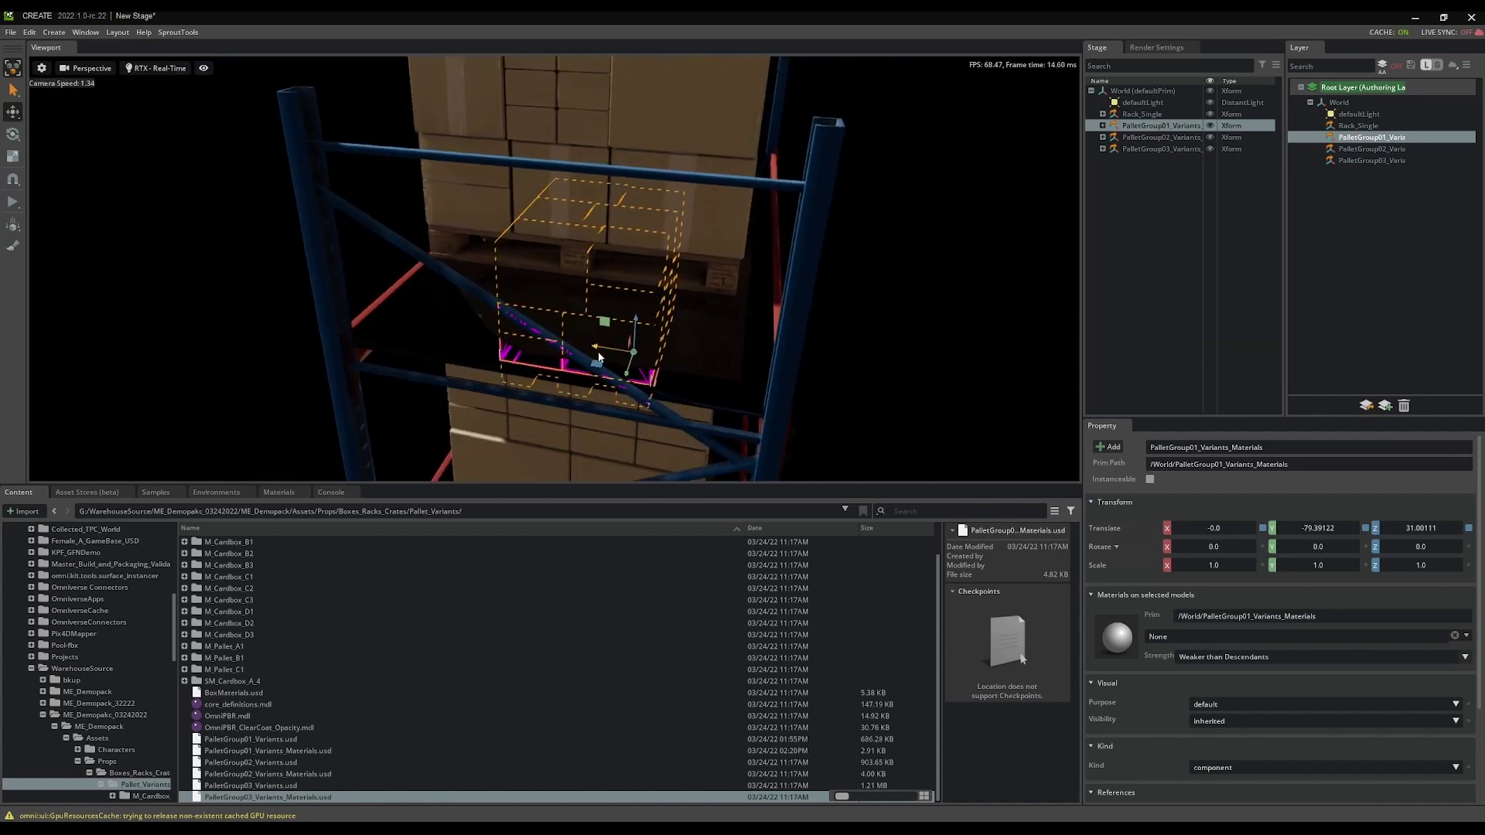
mouse_move(606, 379)
left_mouse_down()
mouse_move(645, 369)
mouse_move(631, 369)
left_mouse_up()
right_click_drag(680, 340, 510, 299)
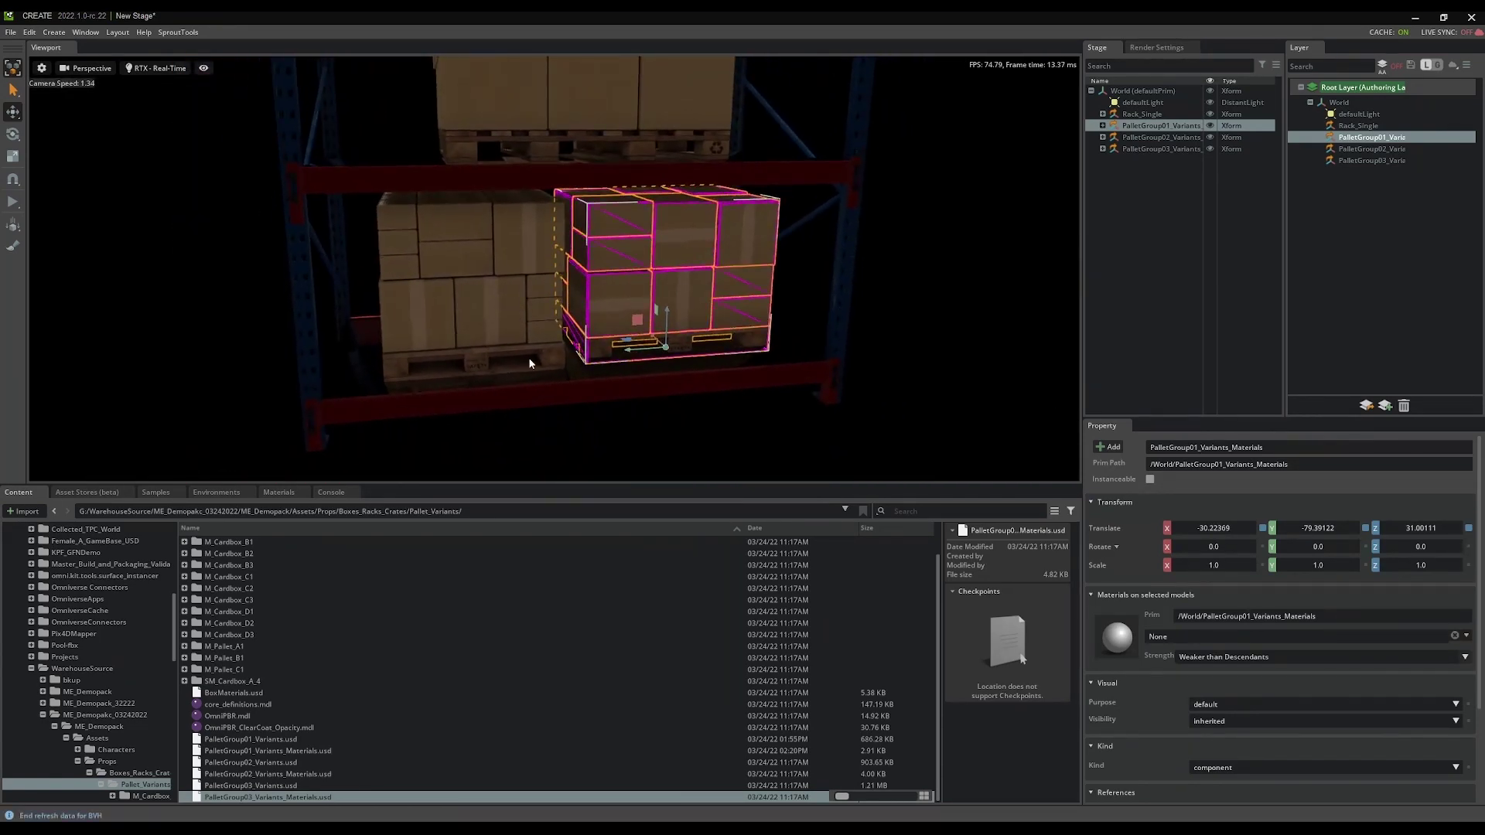
Step: Try modeling variants PalletGroup01_A and PalletGroup01_B on PalletVariants_01 and return it to PalletGroup01_C
left_click(1102, 125)
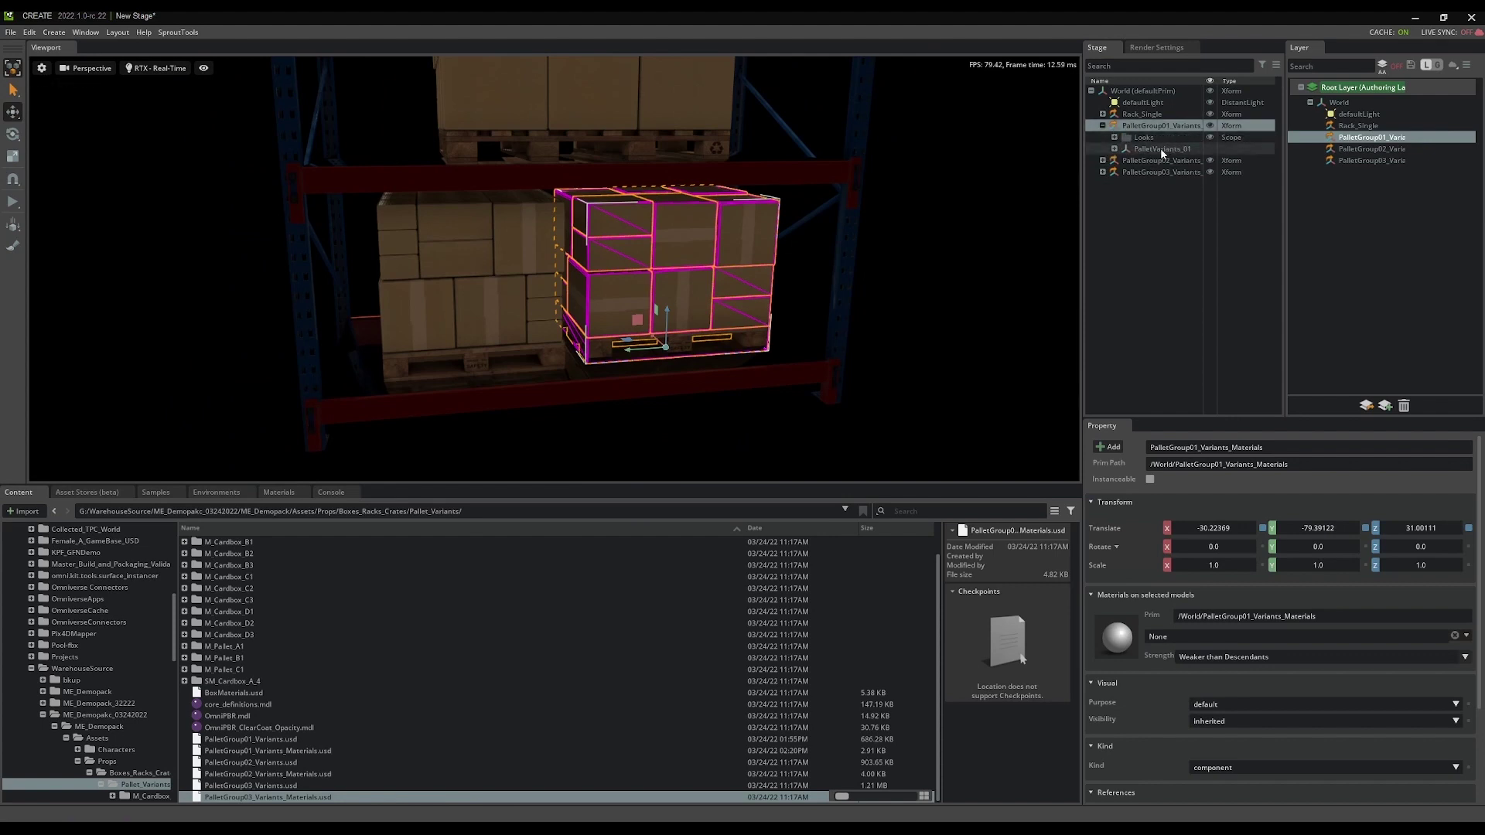
left_click(1160, 147)
left_click(1225, 527)
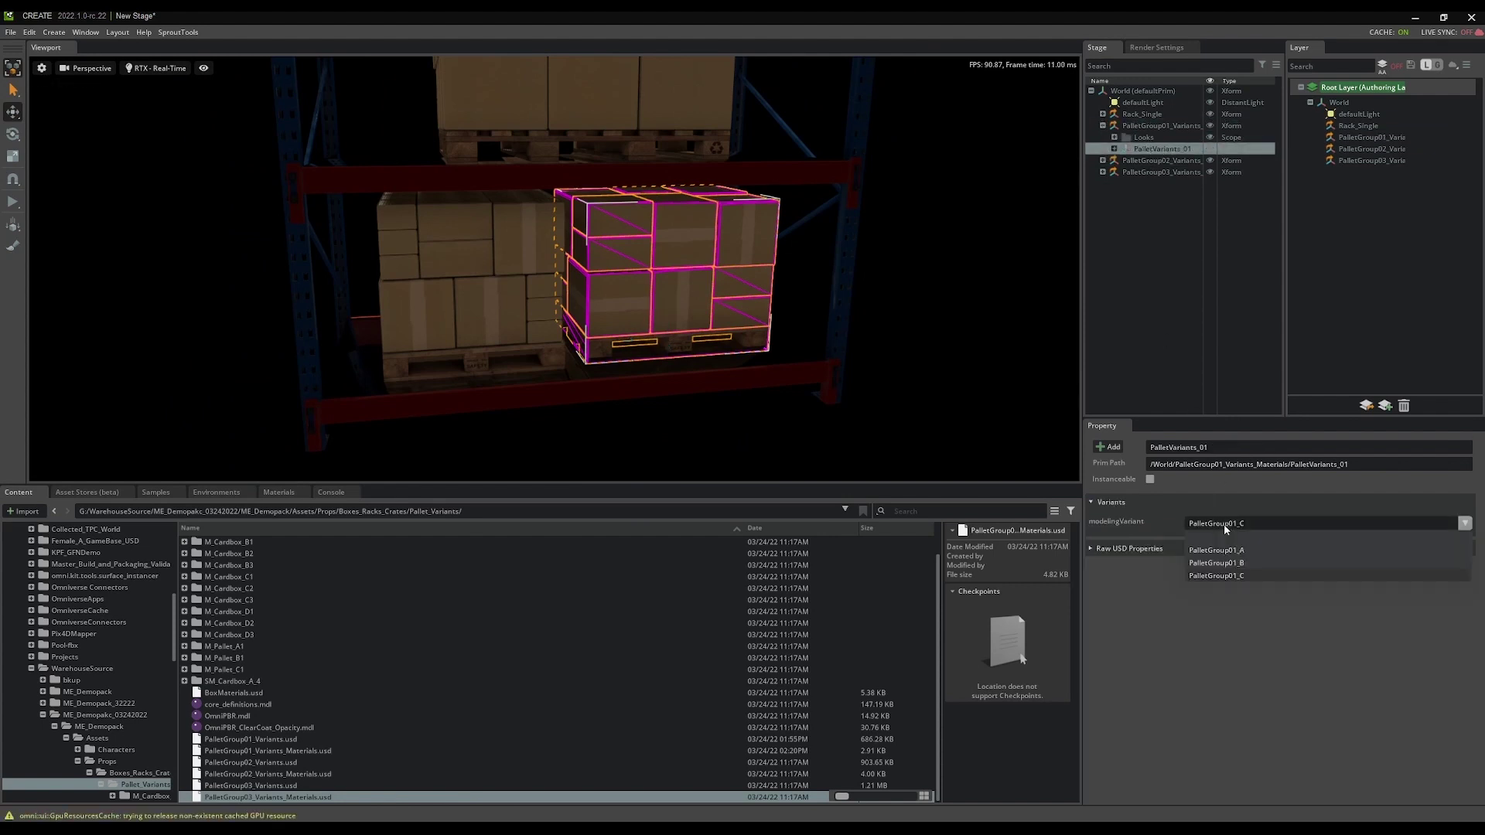
left_click(1228, 549)
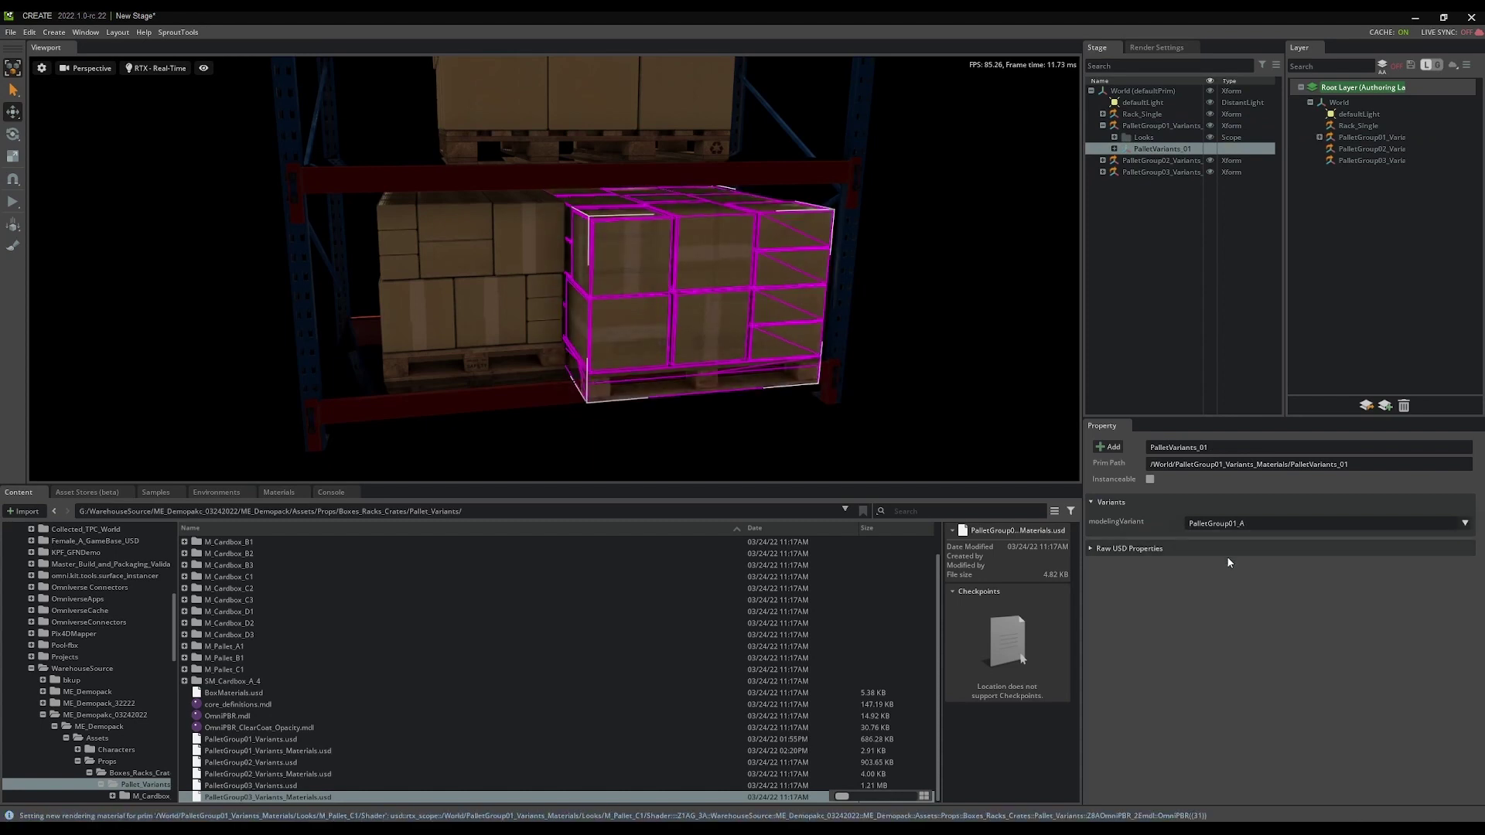
left_click(1220, 527)
left_click(1224, 561)
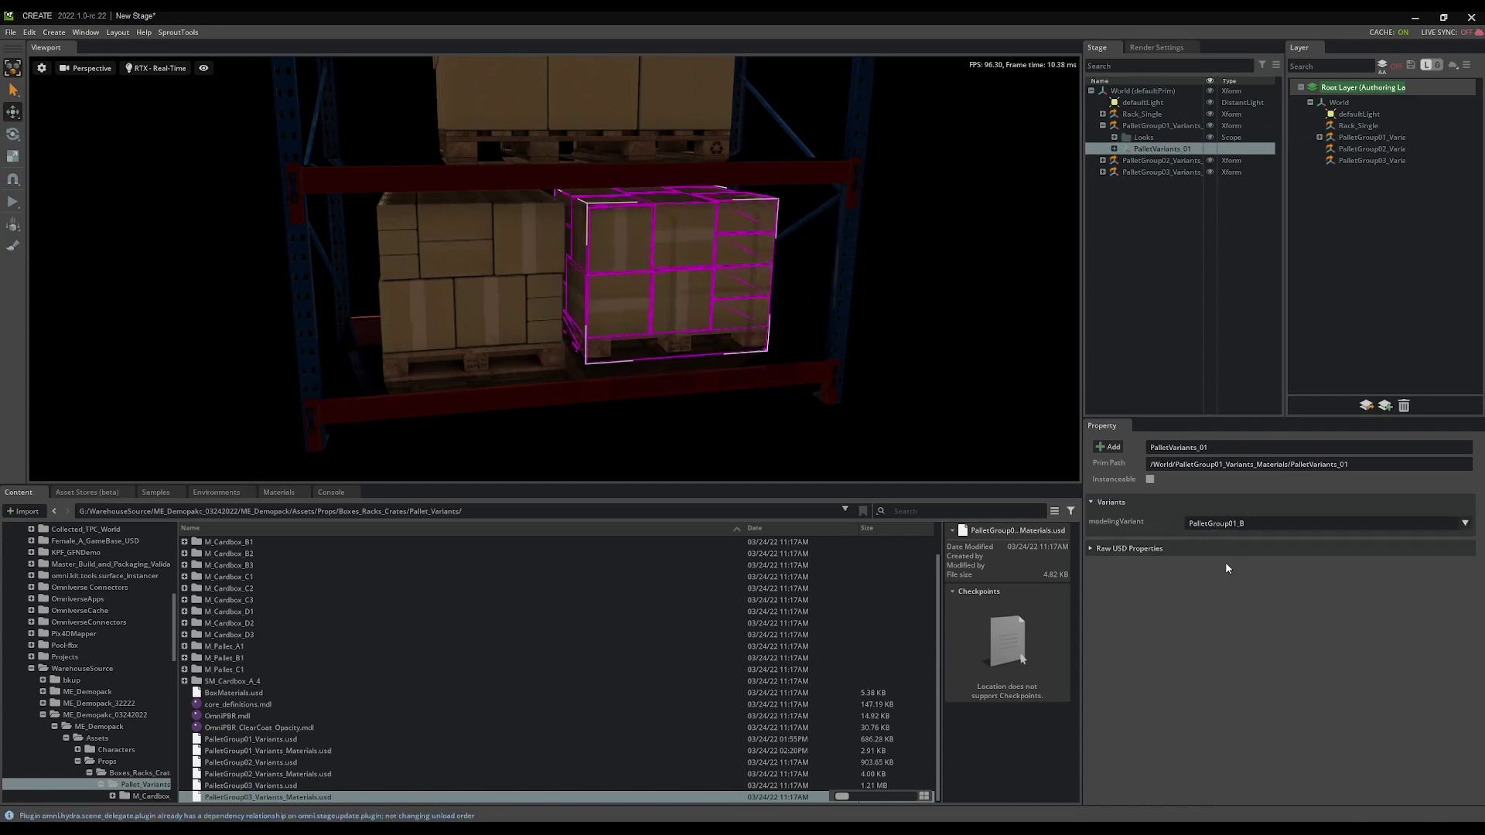
left_click(1229, 525)
left_click(1232, 576)
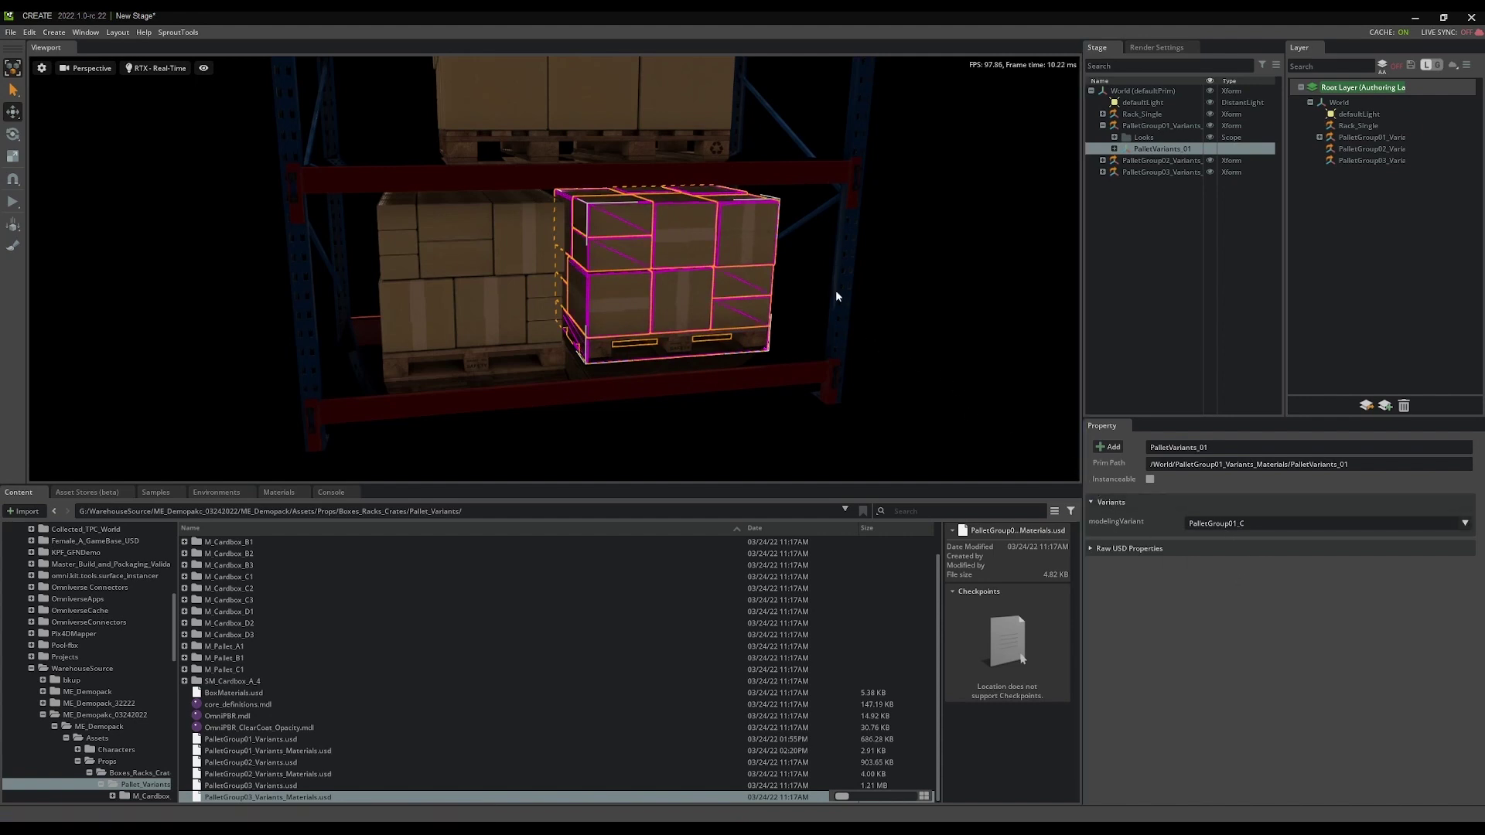
Step: Create a physics ground plane in the stage with nothing selected
left_click(1135, 229)
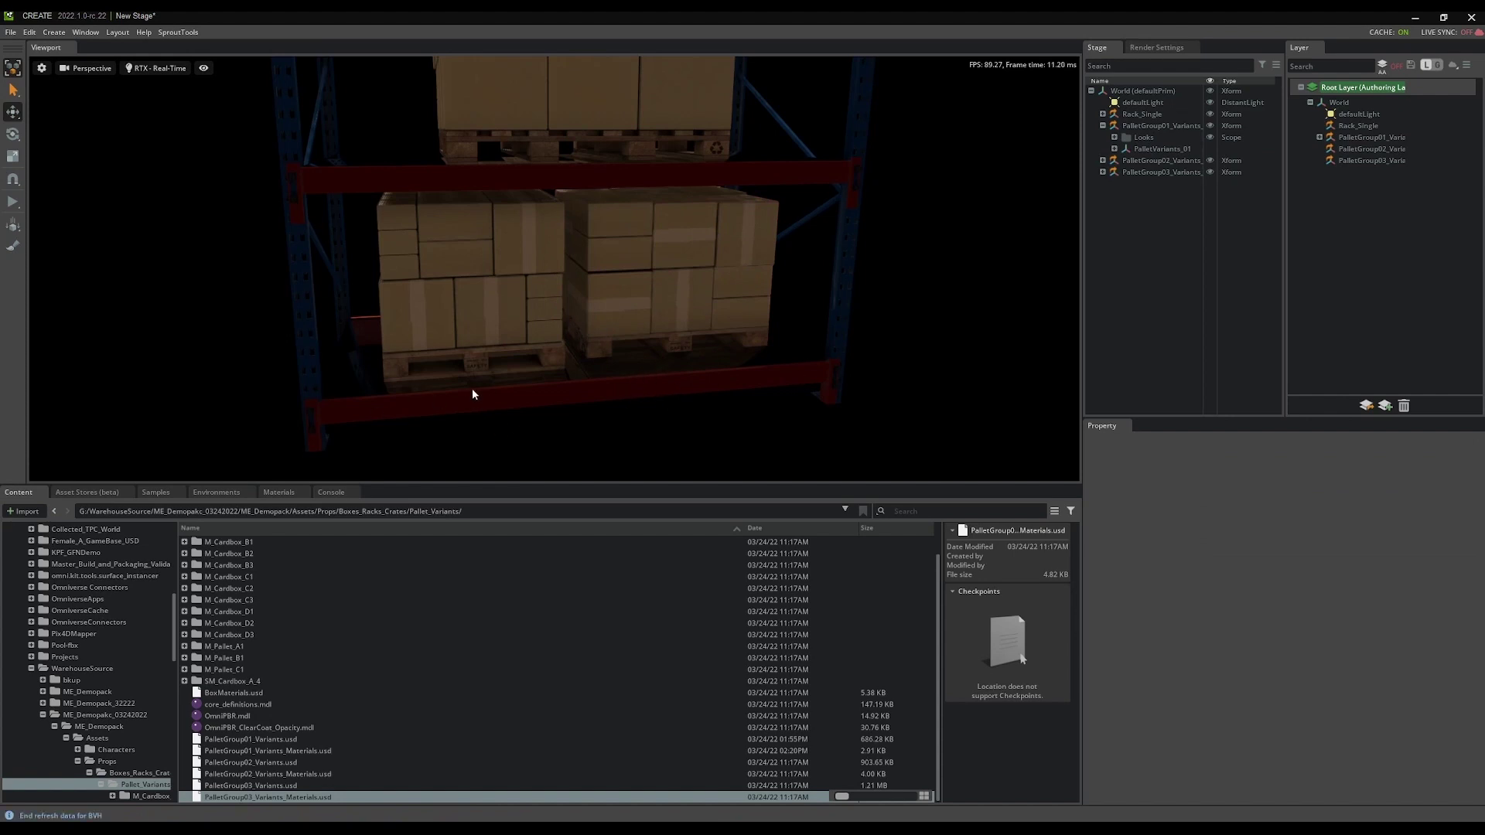
right_click(1147, 285)
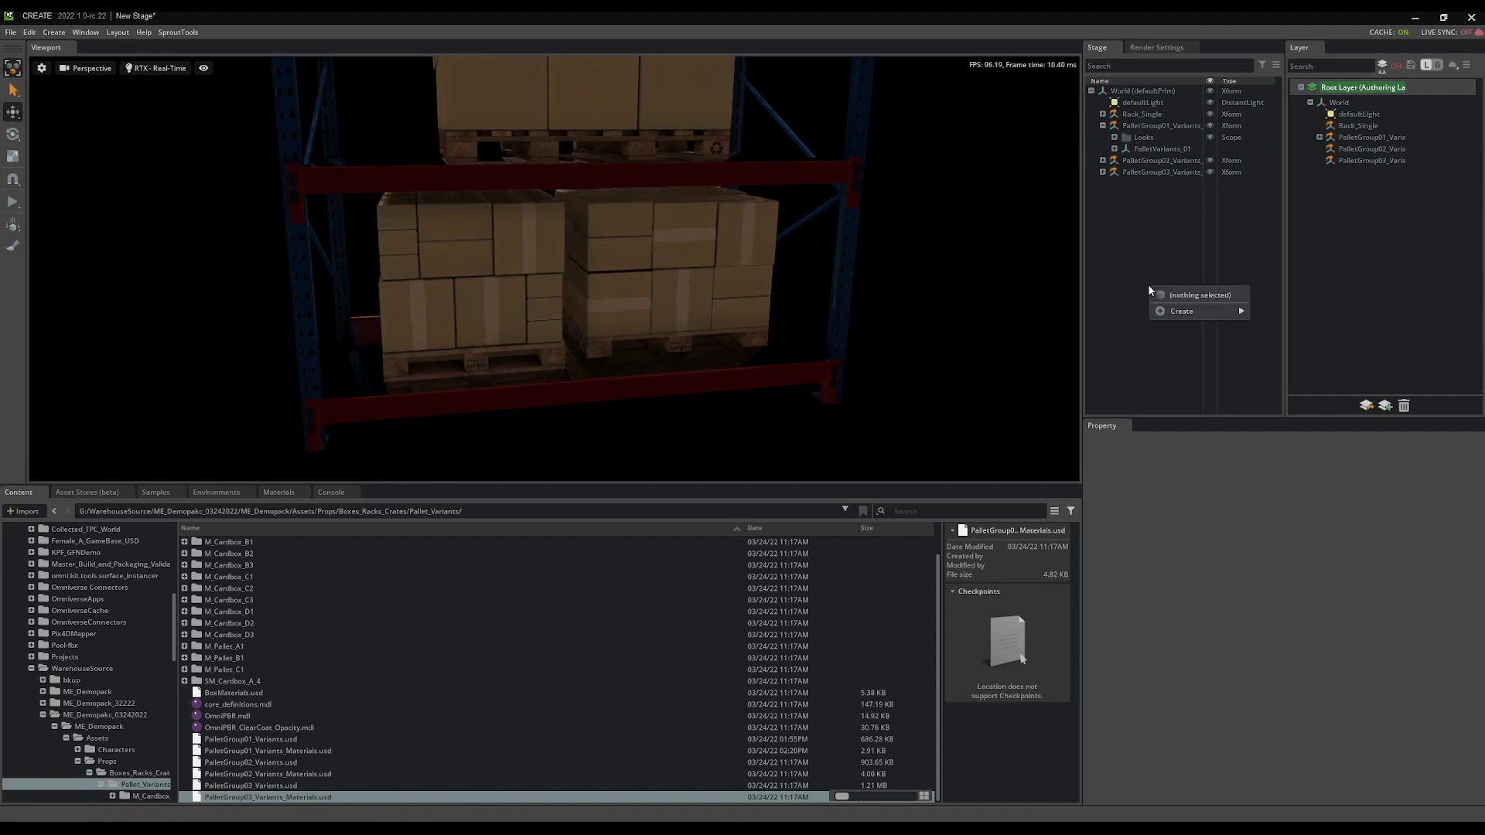
mouse_move(1208, 310)
mouse_move(1295, 343)
mouse_move(1296, 452)
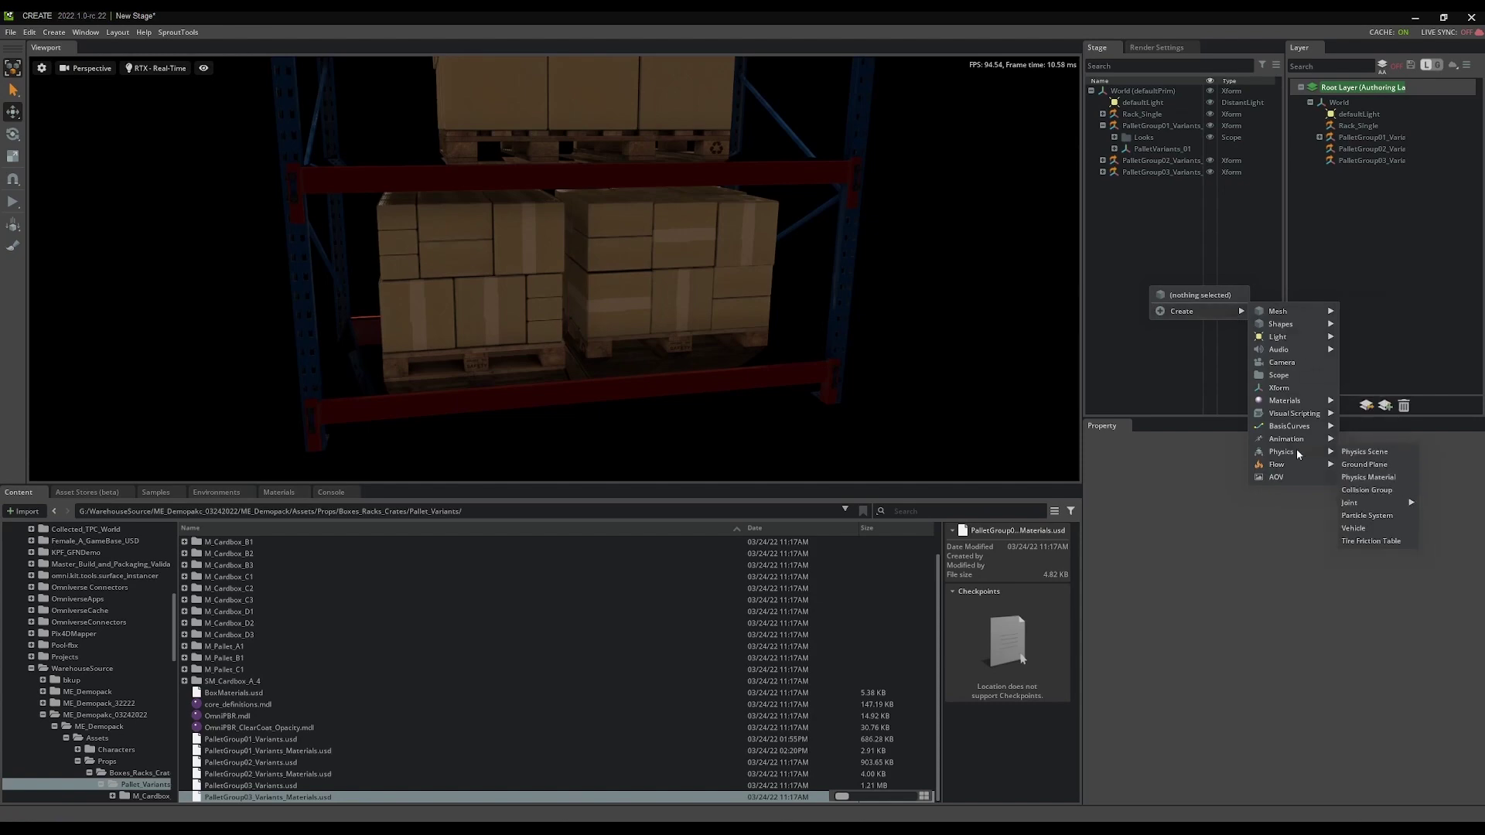
left_click(1363, 464)
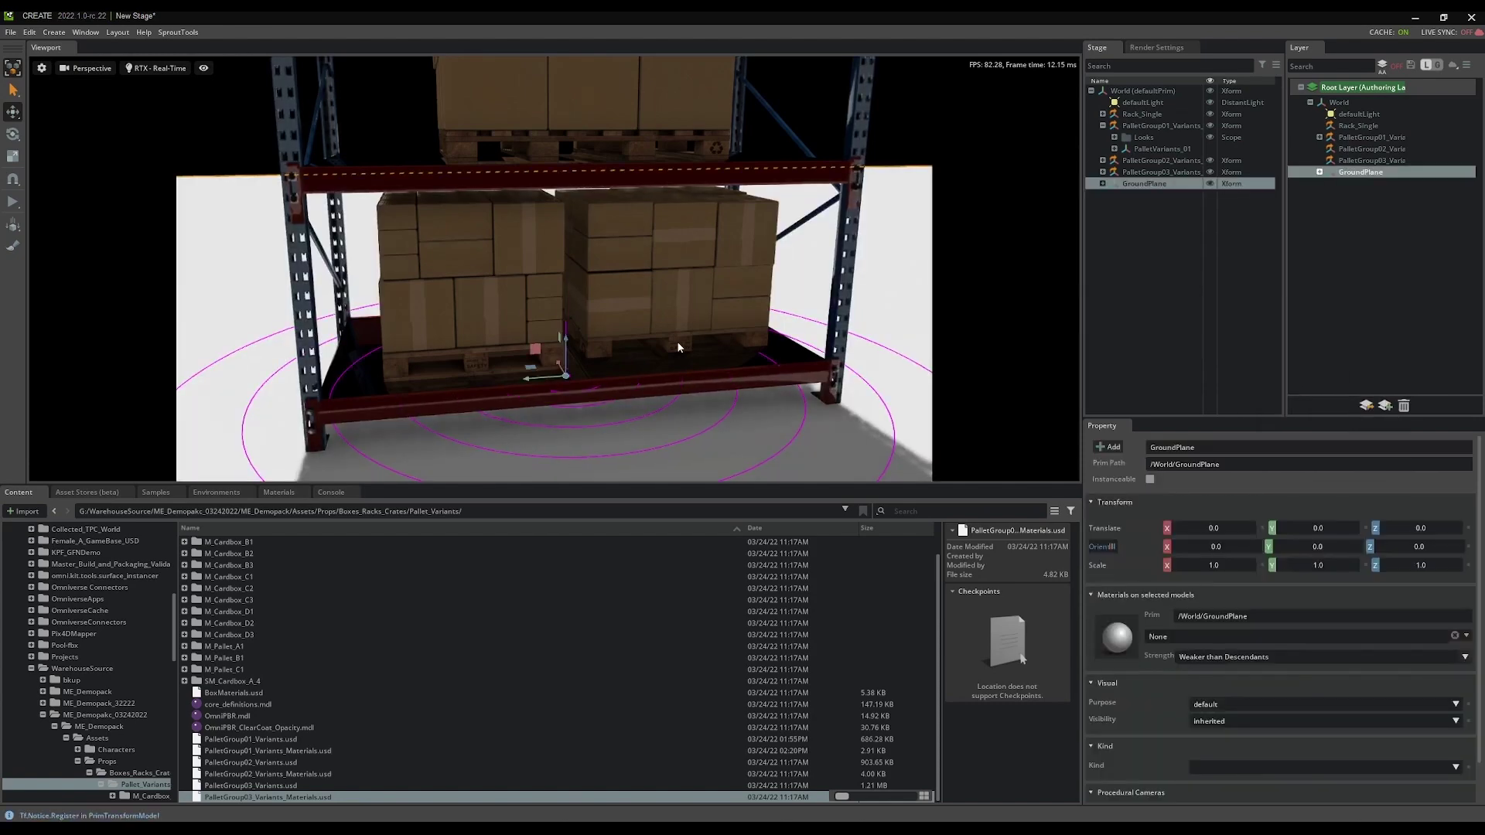
Step: Clear the selection, play the physics simulation on the loaded rack, and stop it
right_click_drag(684, 341, 1216, 360)
key("s")
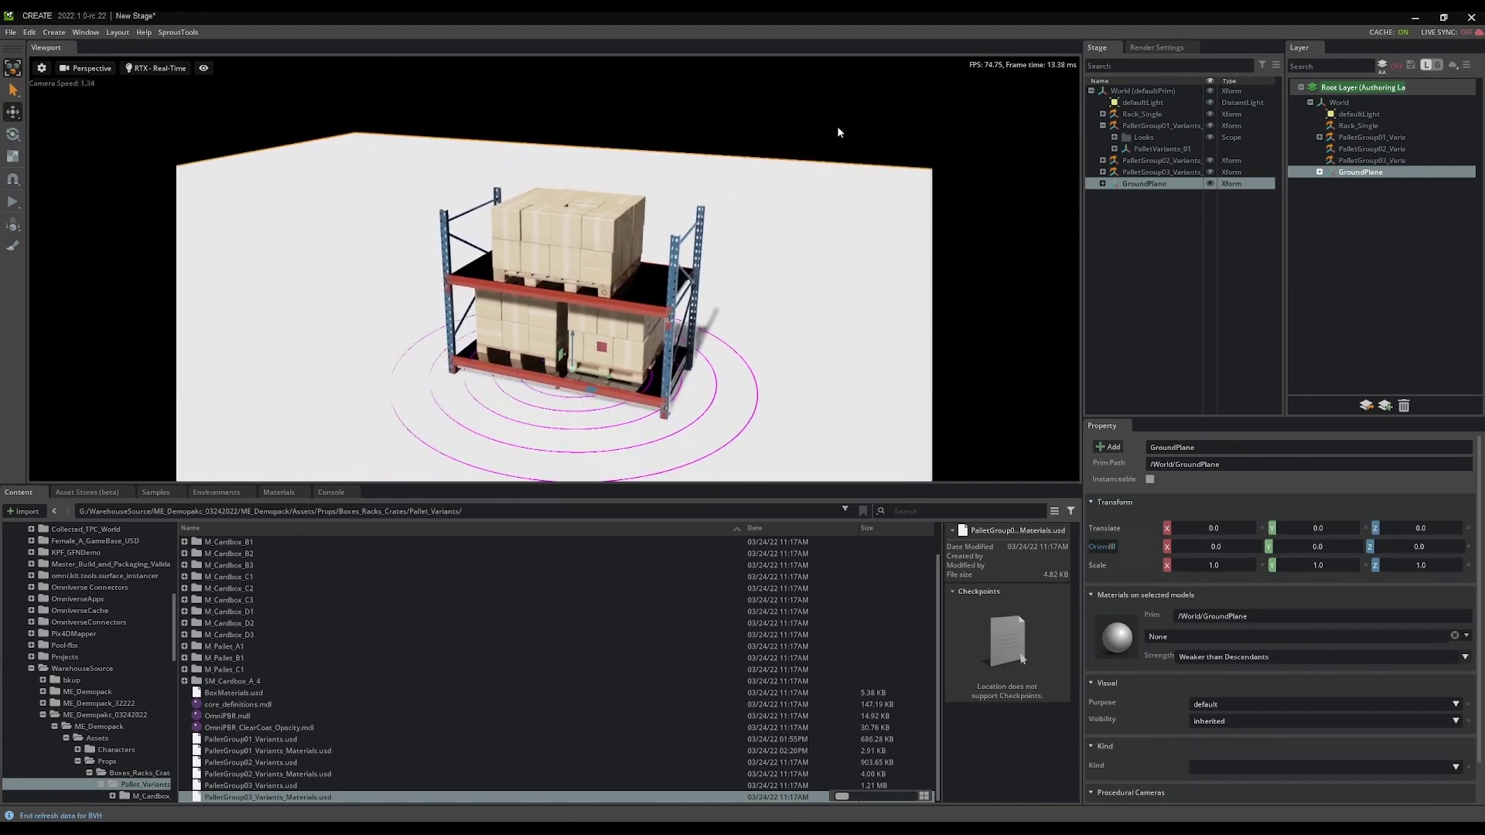
left_click(838, 132)
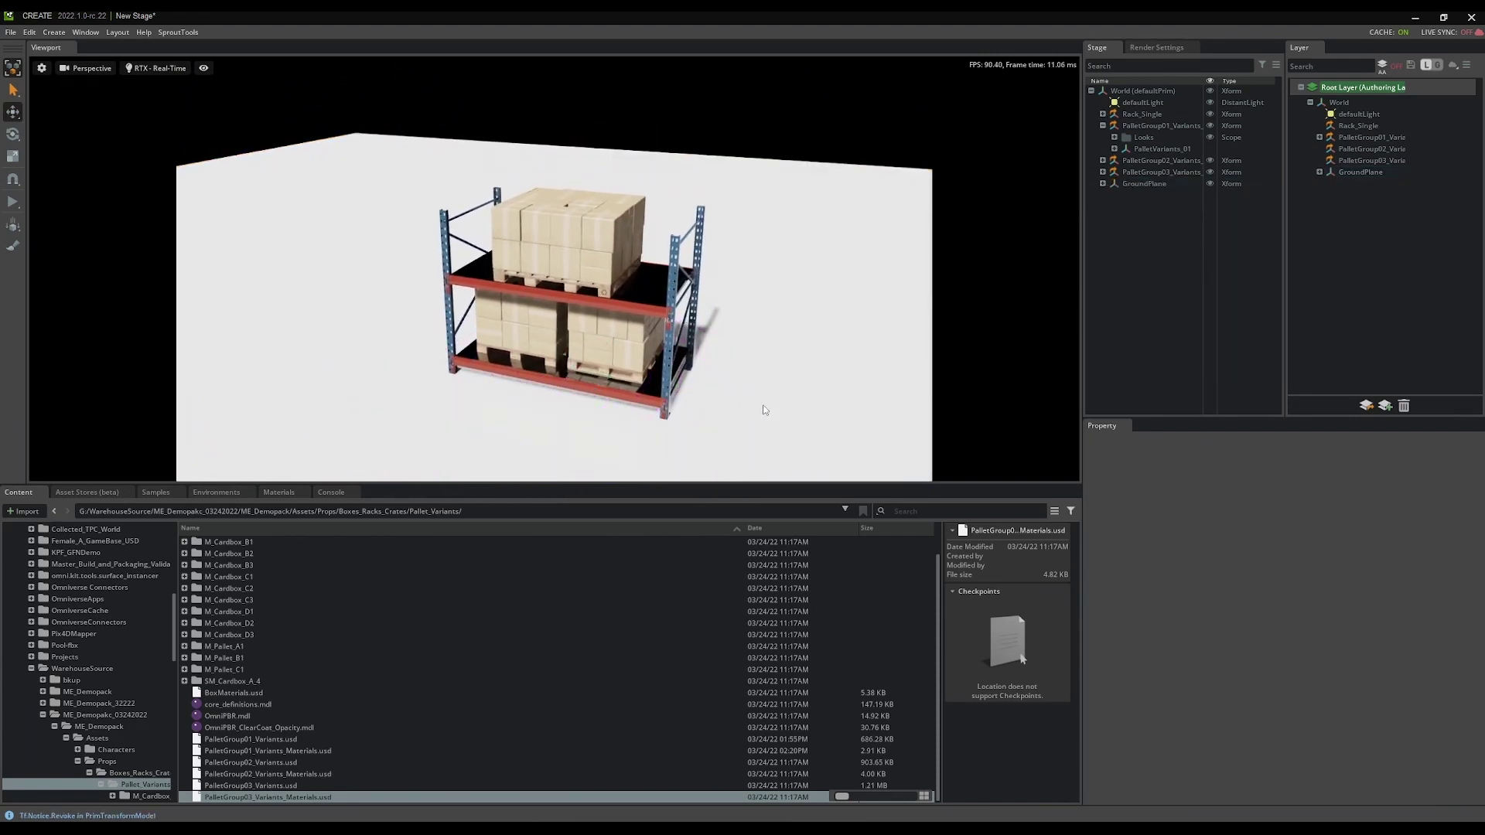
key("space")
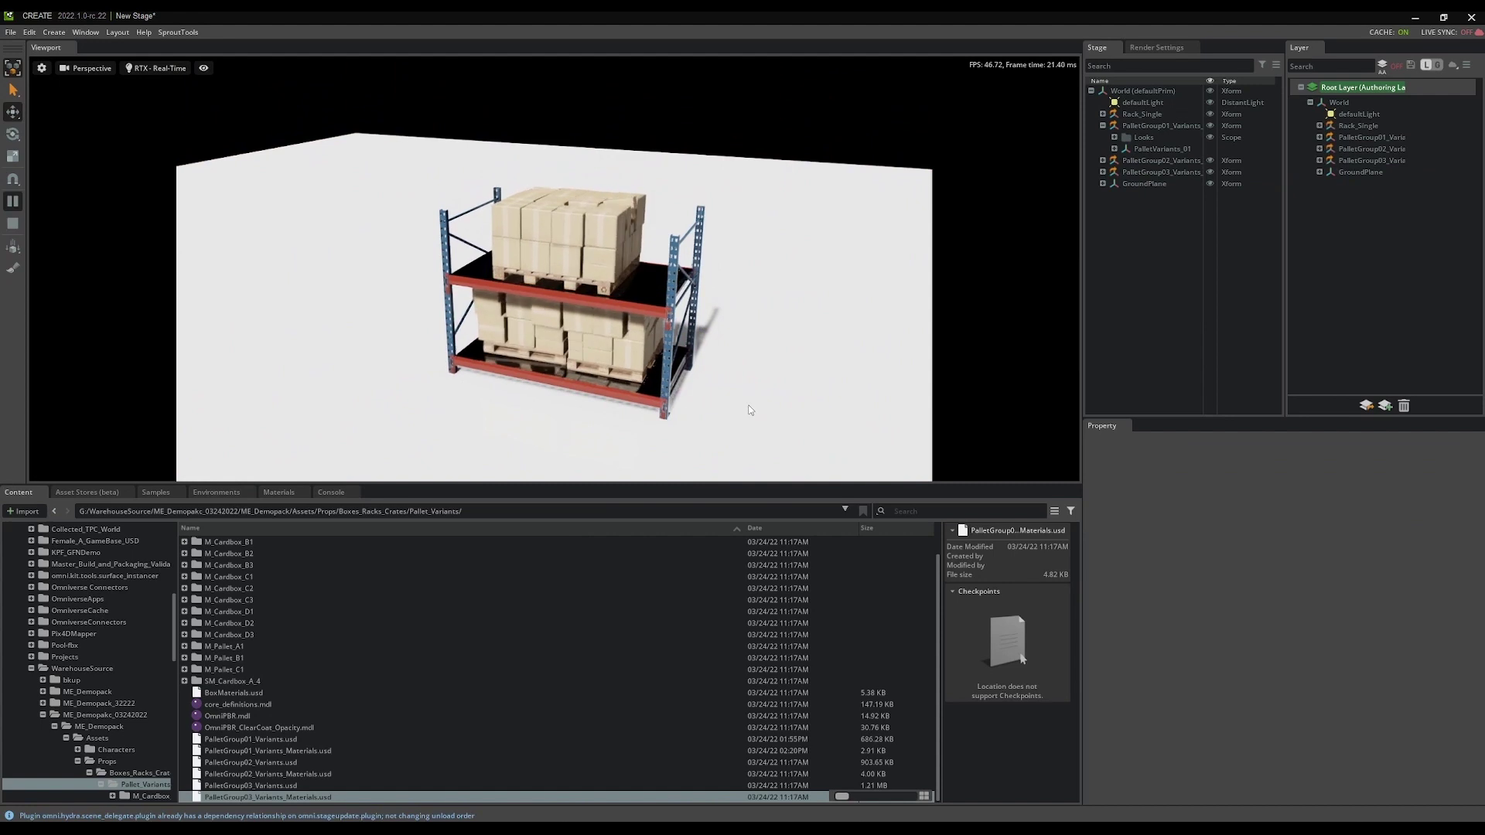
left_click(14, 225)
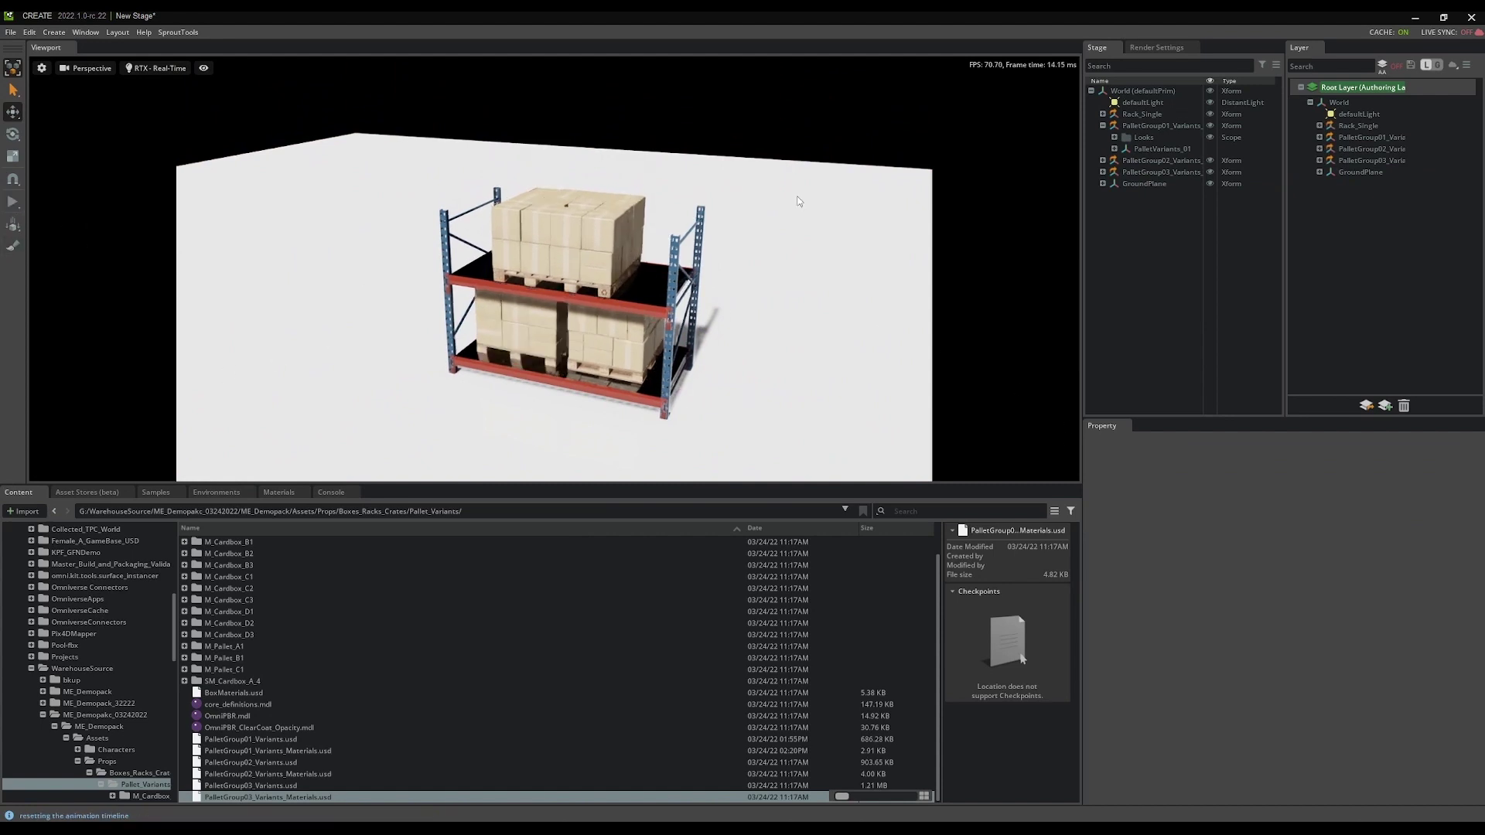
Step: Raise the PalletGroup01 pallet above the lower shelf beam to a Z of about 34.7
left_click(1152, 171)
left_click(1152, 160)
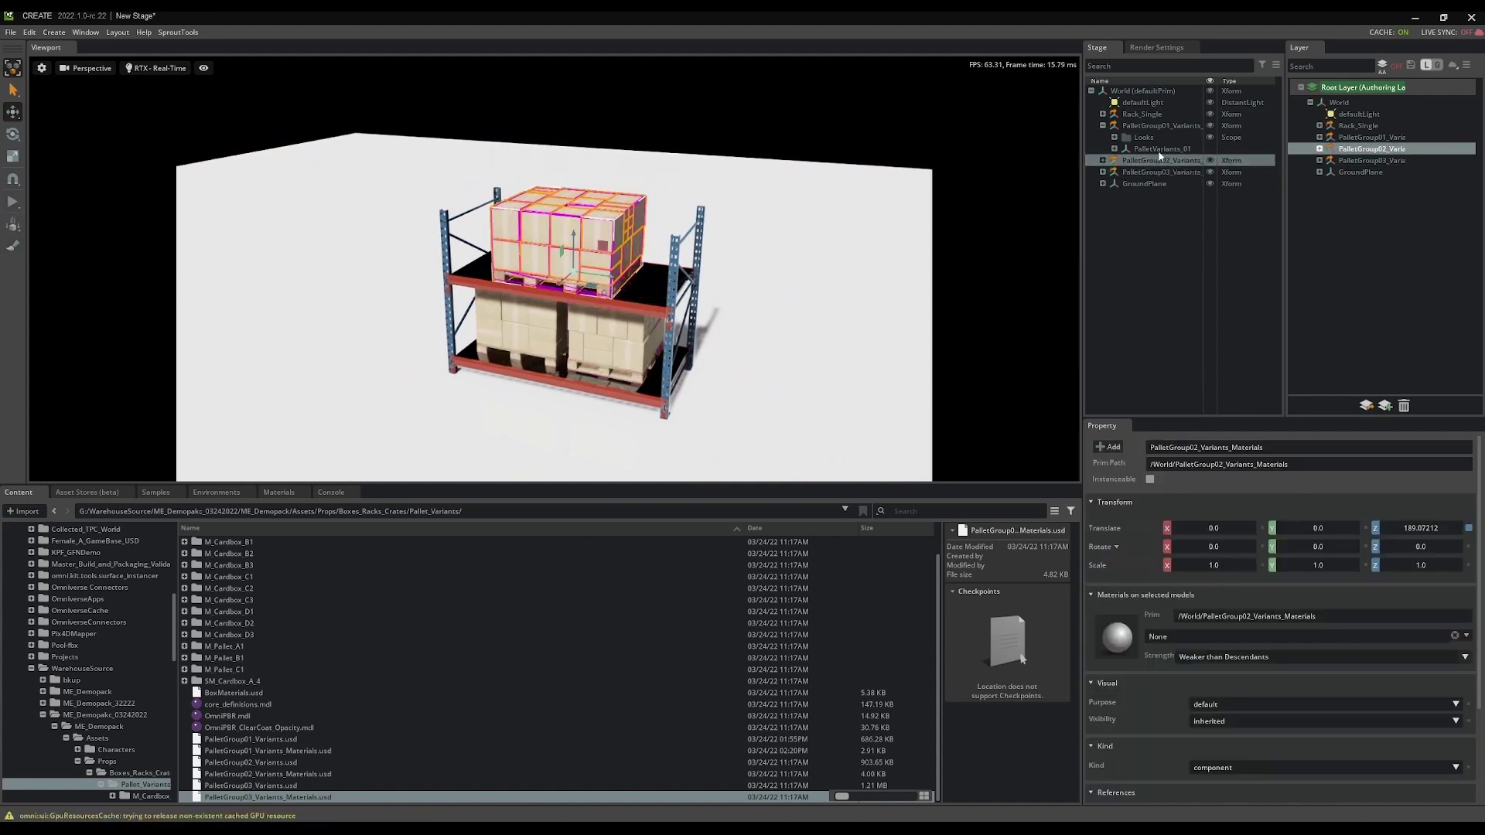
left_click(1152, 125)
right_click_drag(564, 290, 637, 181)
key("w")
key("s")
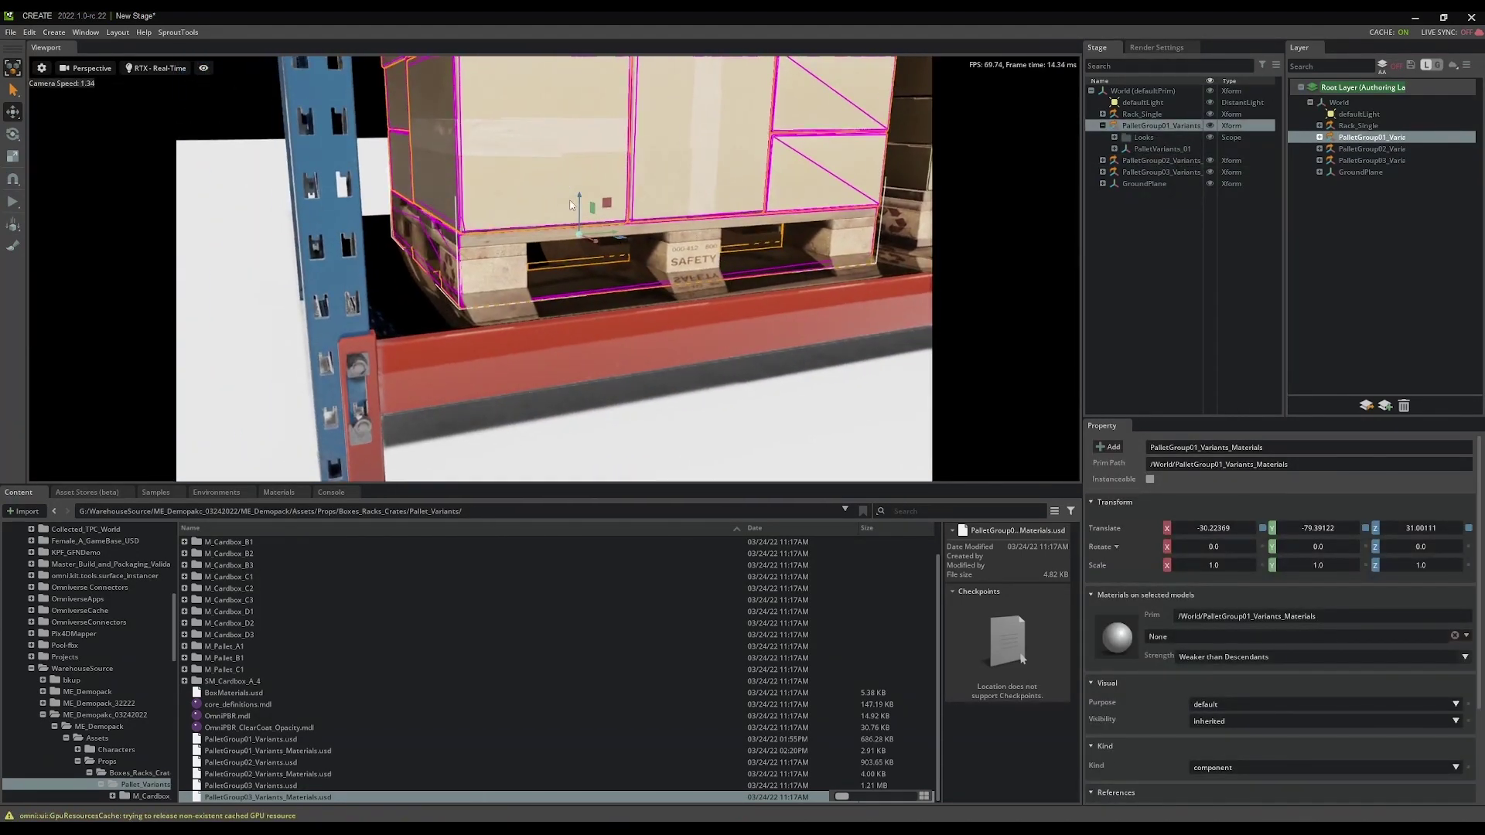
mouse_move(580, 204)
left_mouse_down()
mouse_move(578, 155)
mouse_move(585, 202)
left_mouse_up()
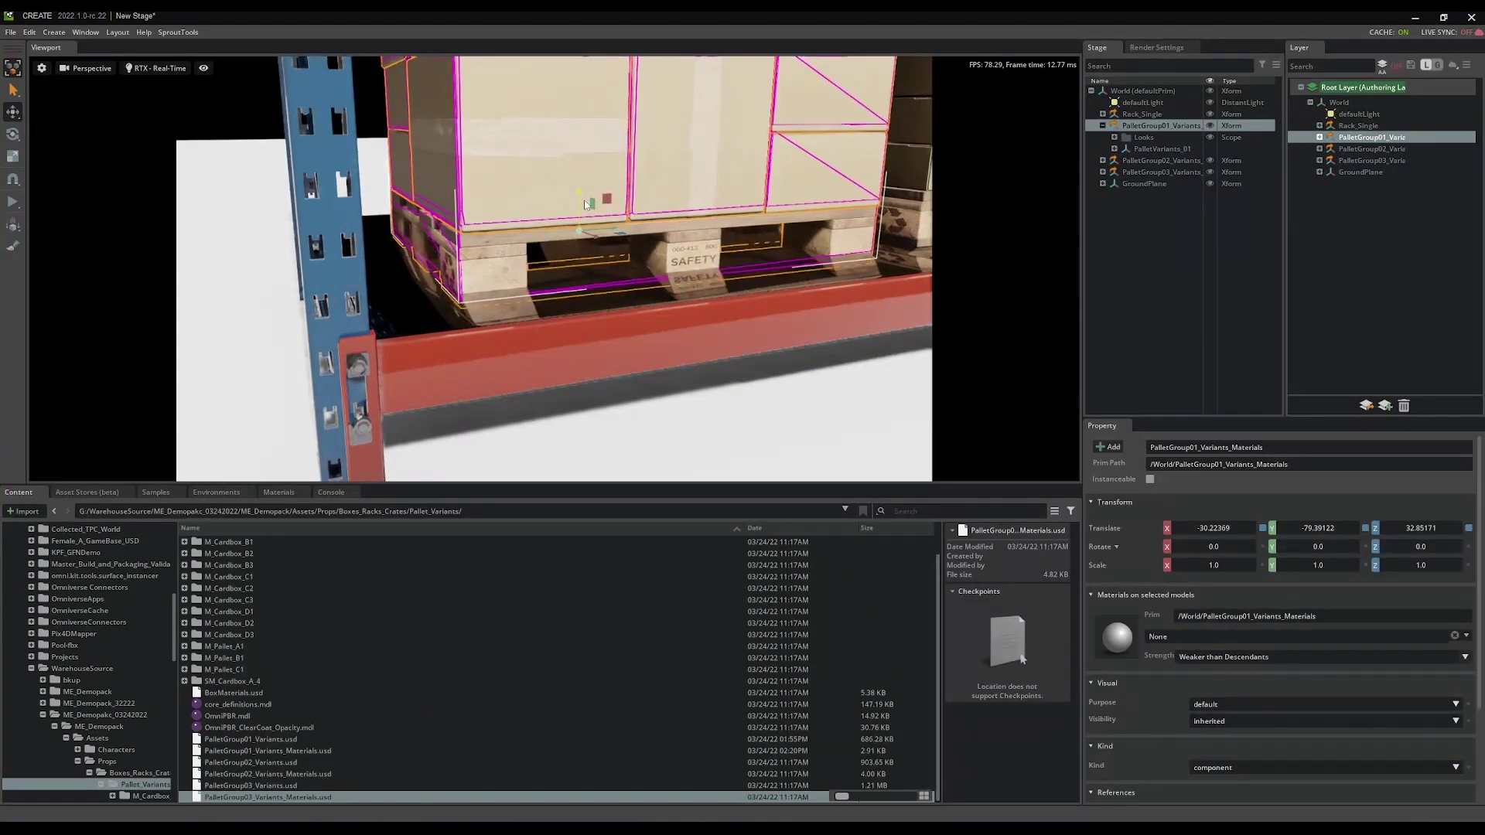
left_click_drag(585, 204, 586, 201)
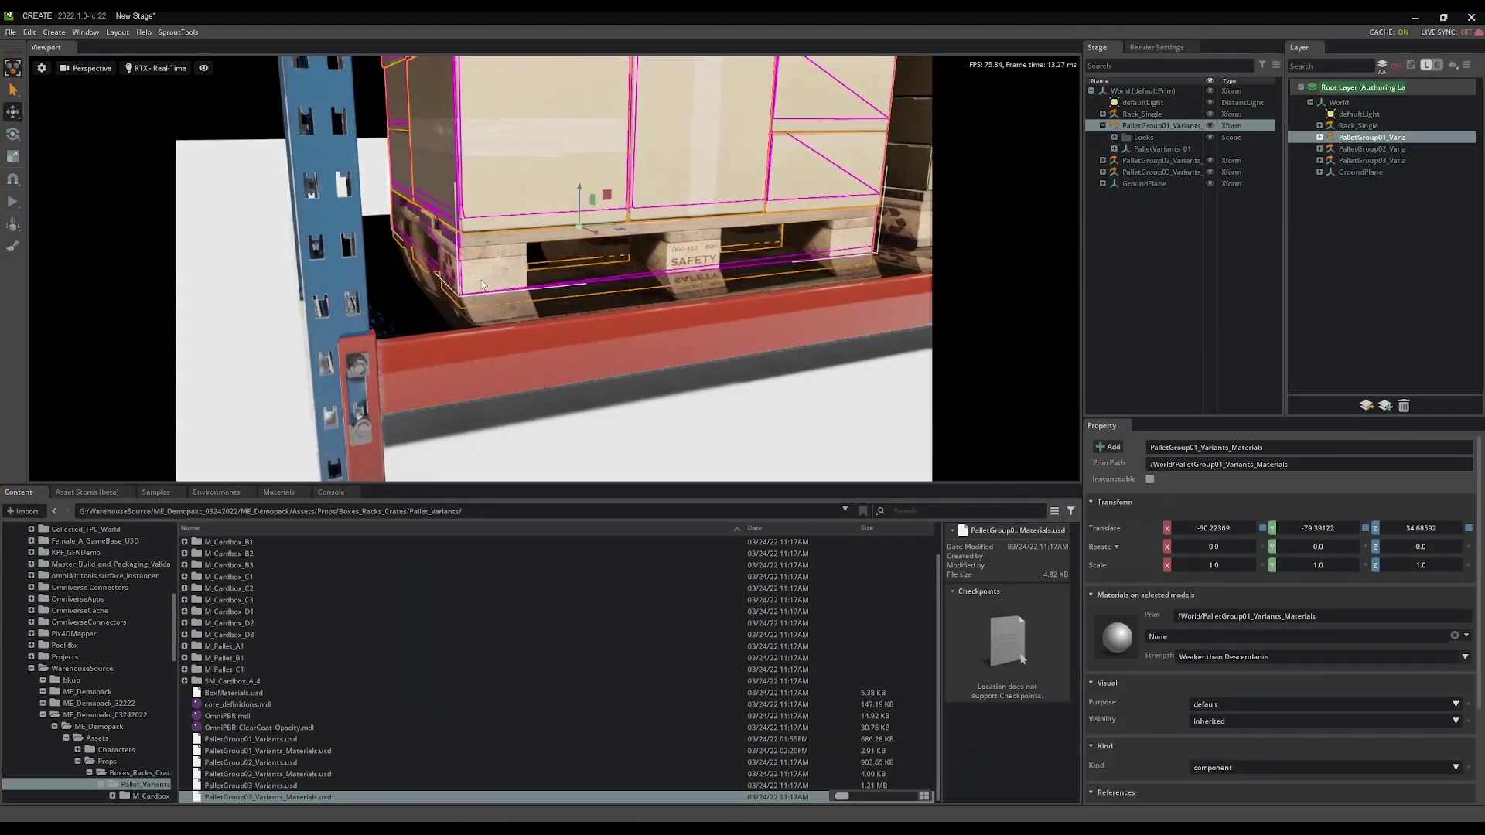
Step: Simulate the rack again with nothing selected to check the raised PalletGroup01 pallet, and stop playback
right_click_drag(534, 273, 950, 171)
key("s")
left_click(828, 173)
key("space")
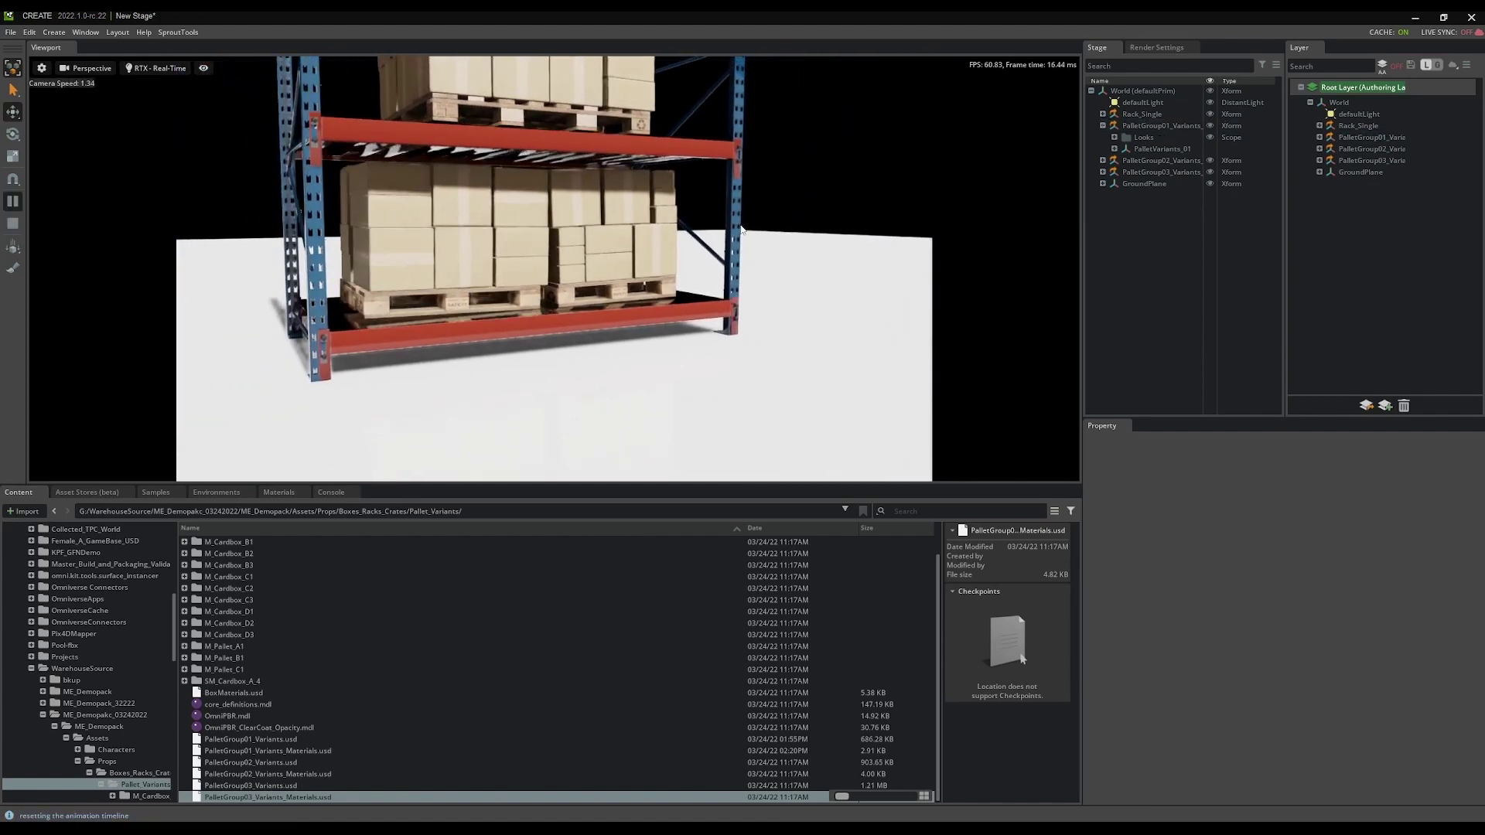
left_click(13, 226)
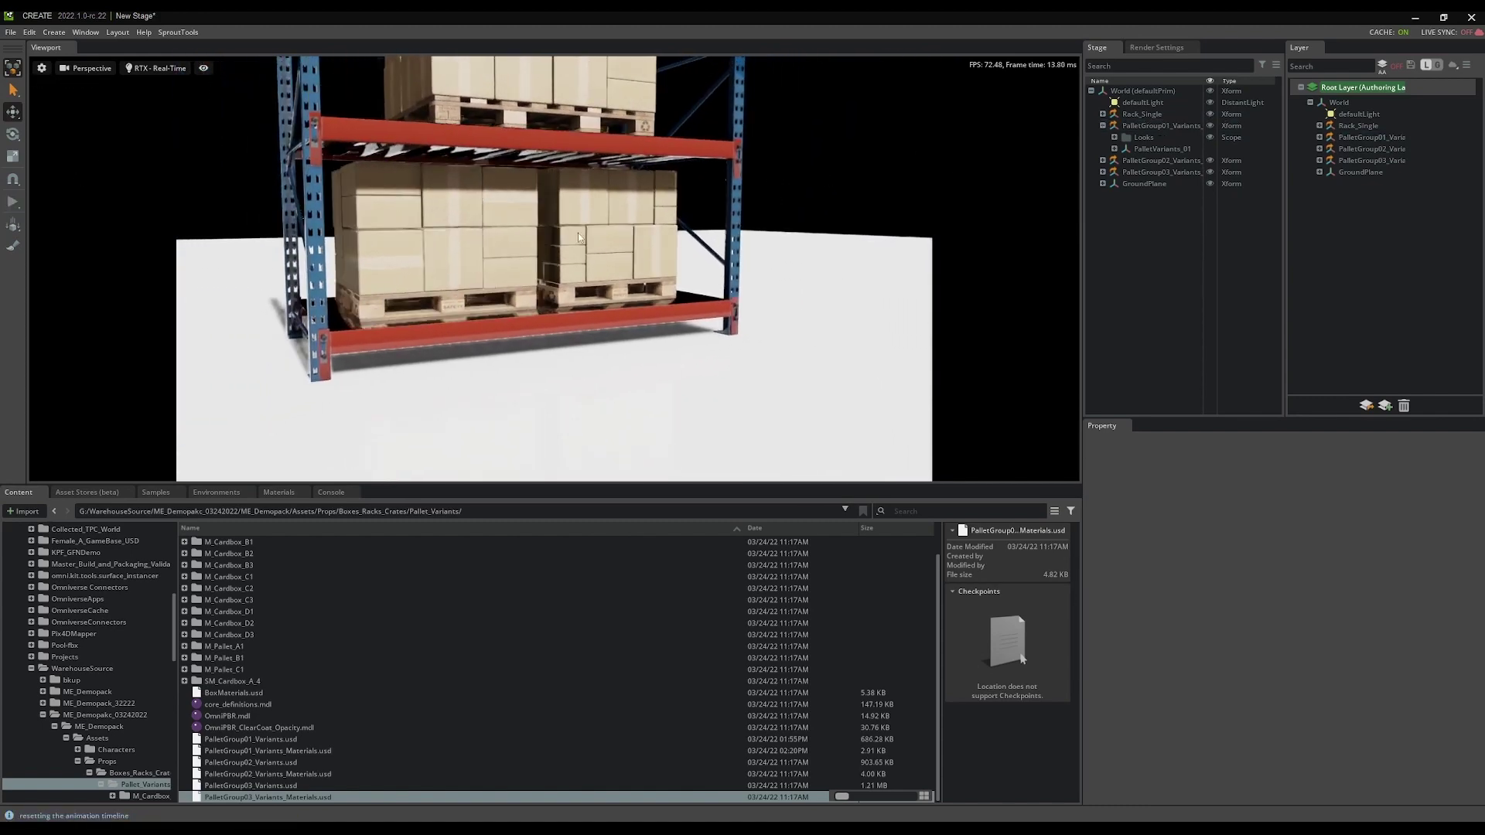
Step: Reposition the PalletGroup03 pallet along the lower shelf
left_click(1141, 124)
left_click(1149, 163)
left_click(1149, 171)
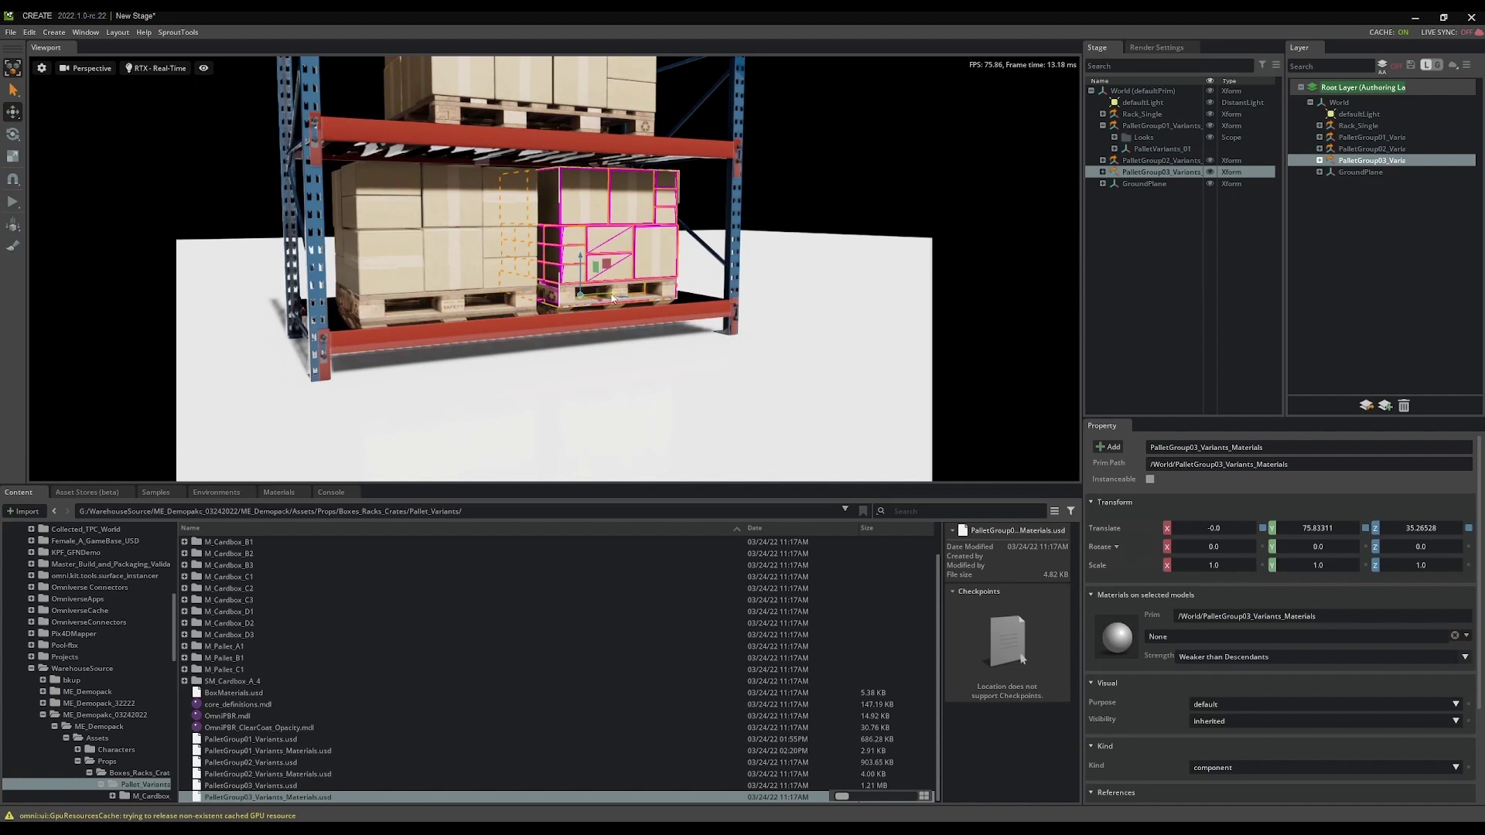
left_click_drag(611, 297, 576, 265)
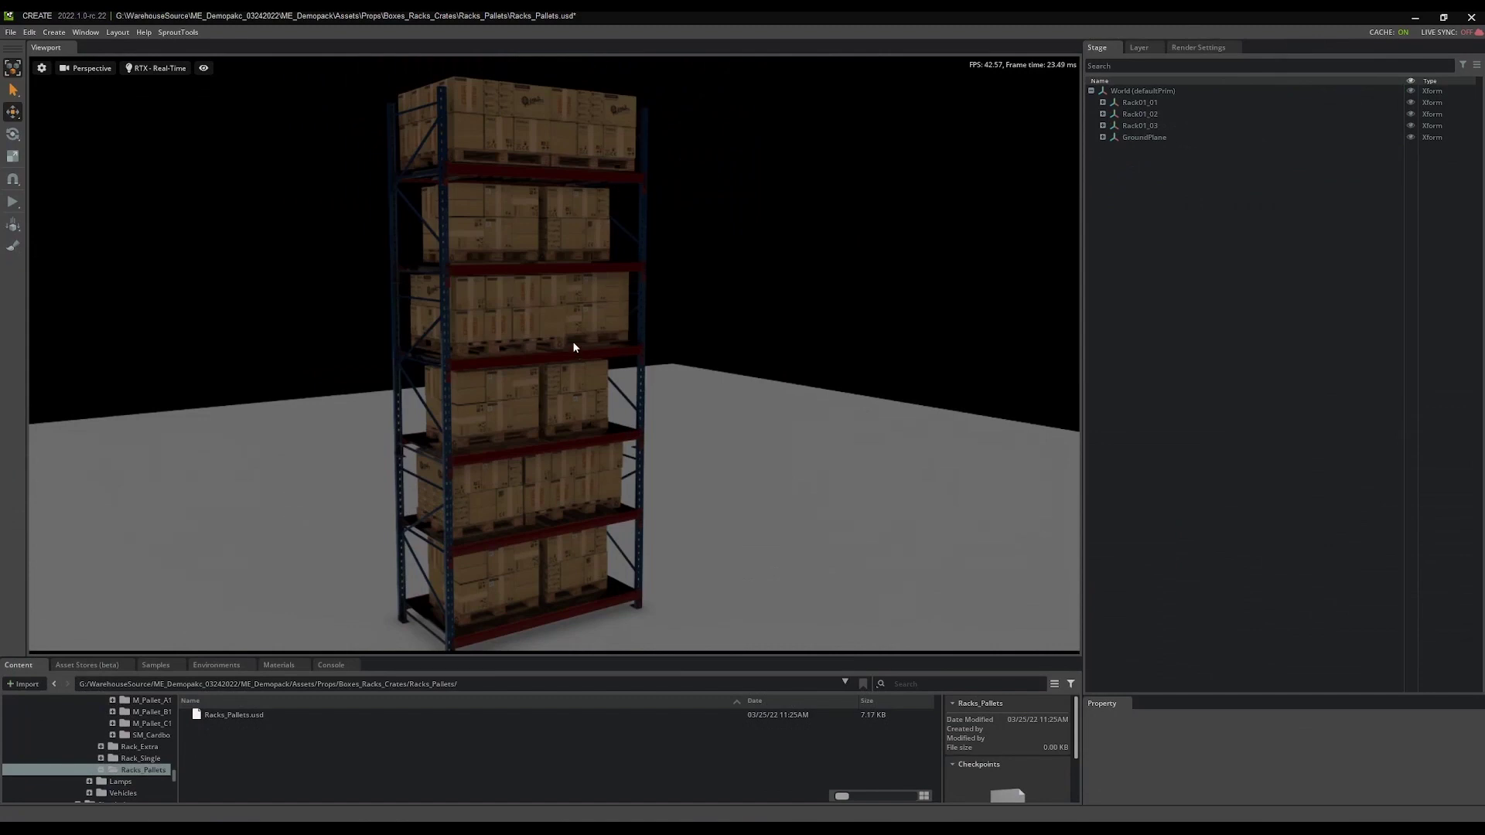
Step: In Racks_Pallets.usd, set the modeling variant of Rack01_03's PalletGroup02_Variants_Materials_01 pallet to PalletGroup02_B
scroll(570, 336, "up", 10)
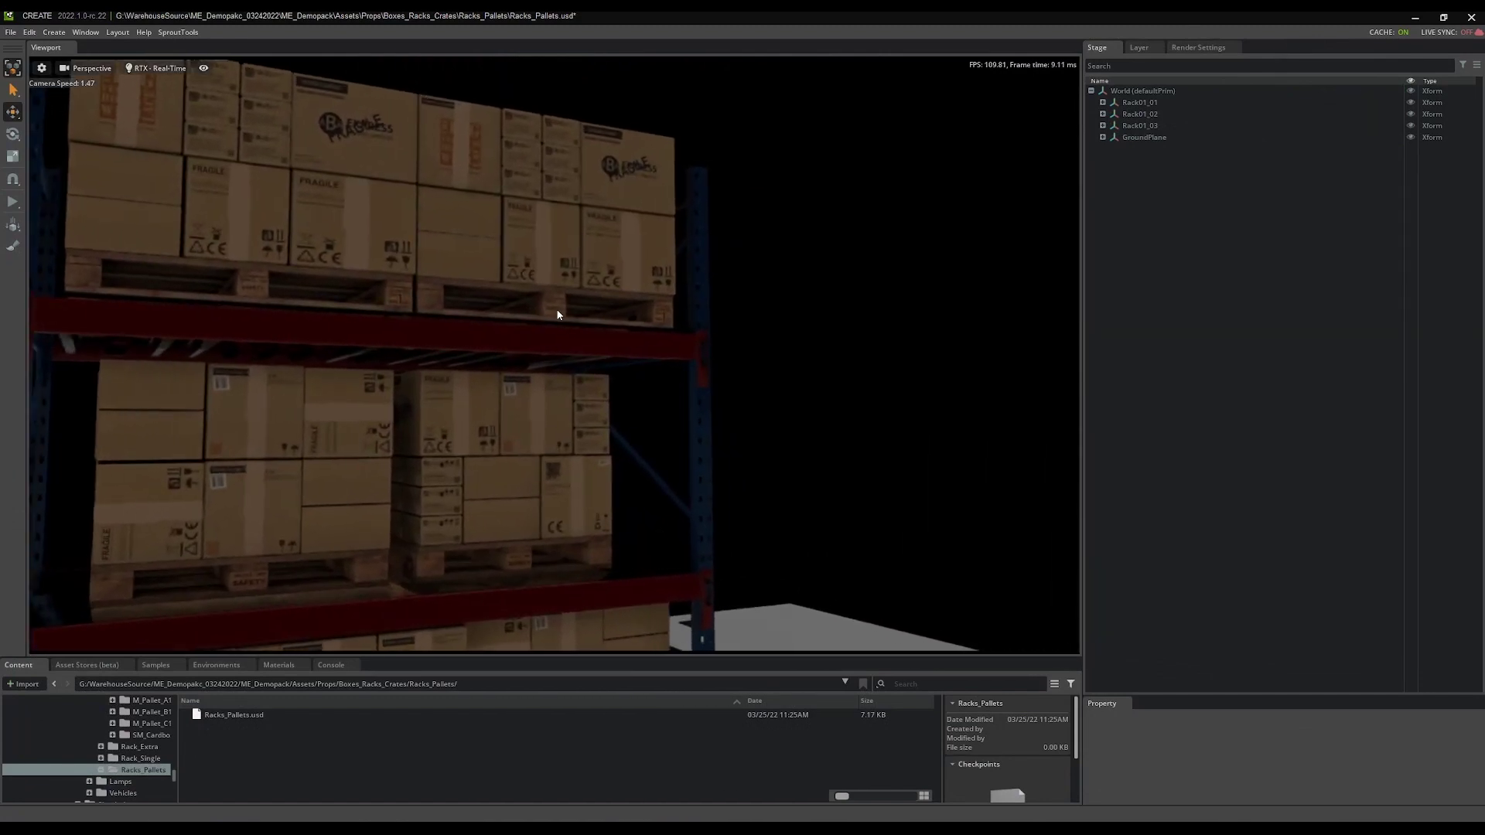
right_click_drag(558, 311, 547, 343)
key("w")
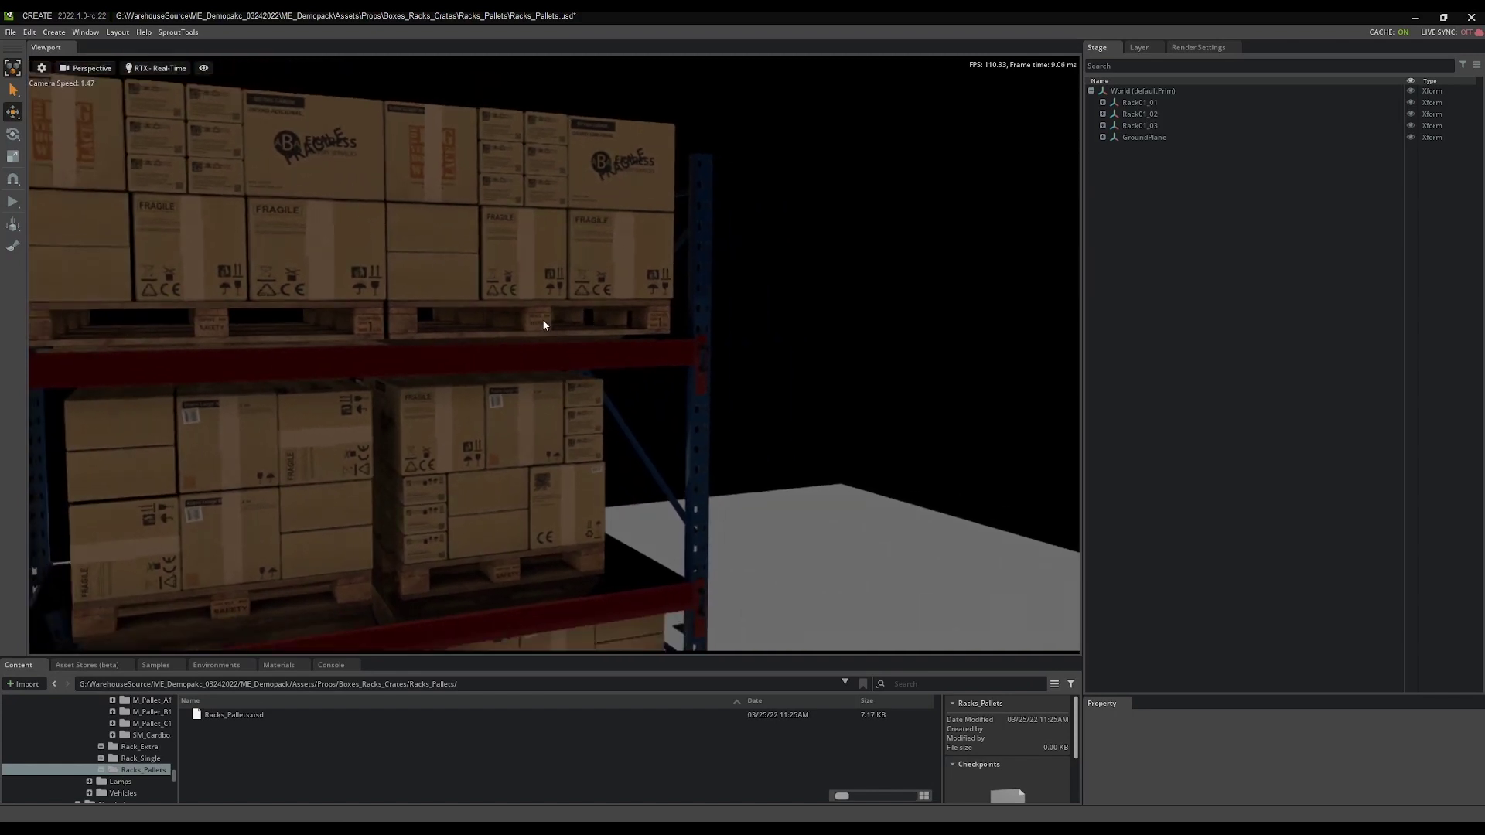
left_click(539, 319)
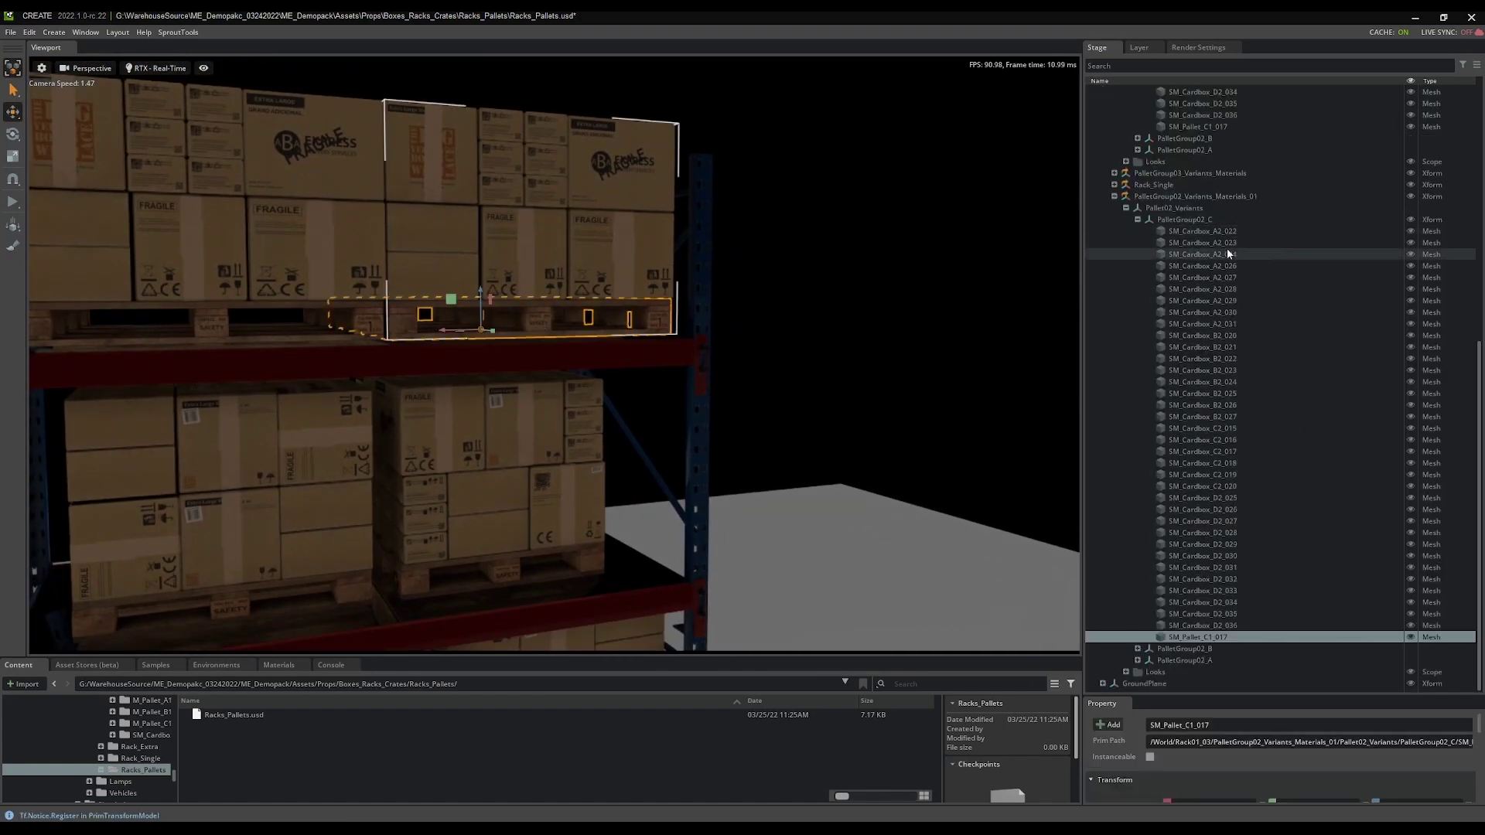
left_click(1177, 206)
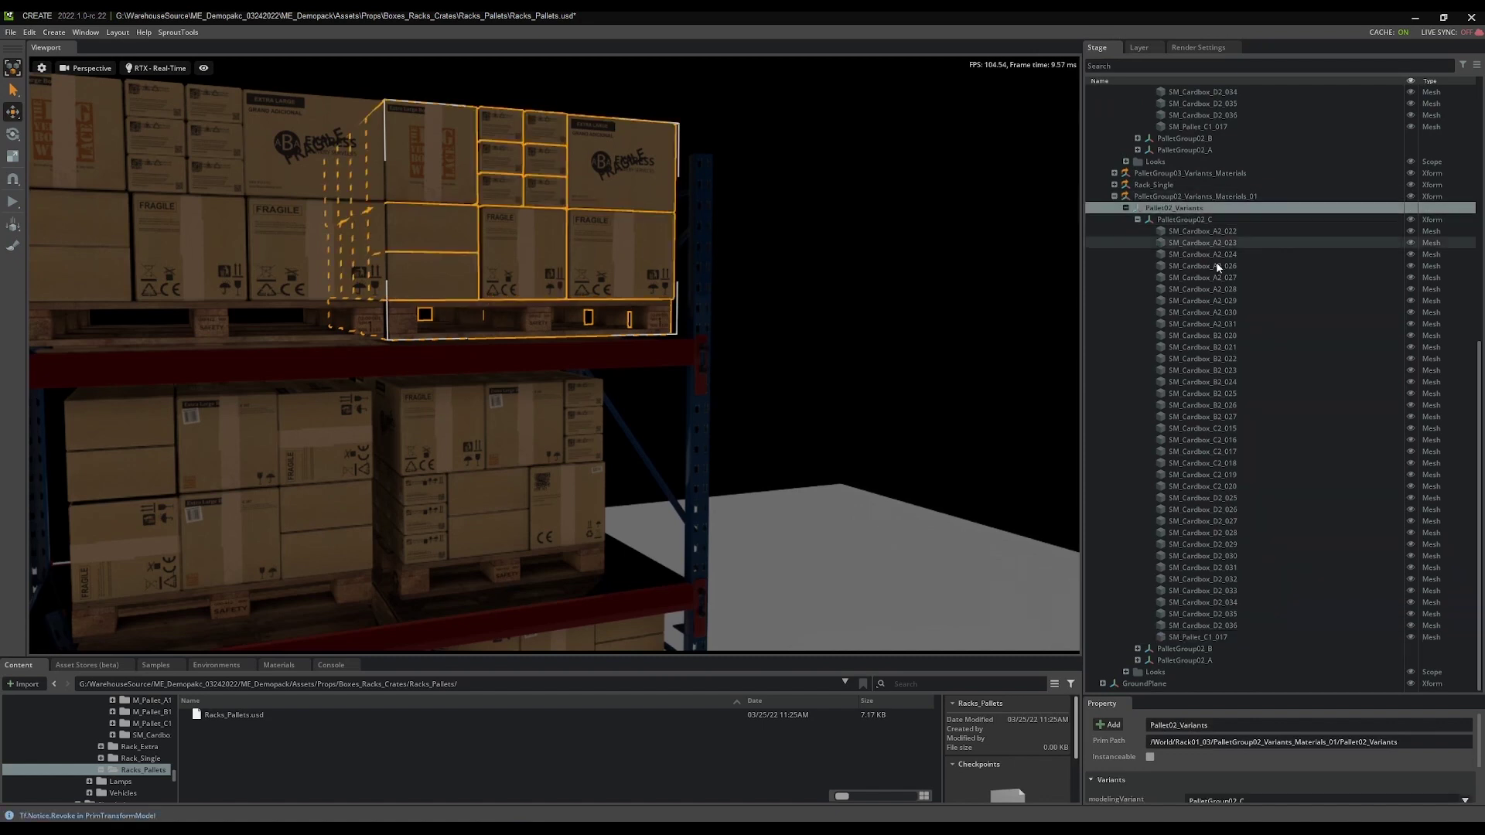
scroll(1221, 750, "down", 1)
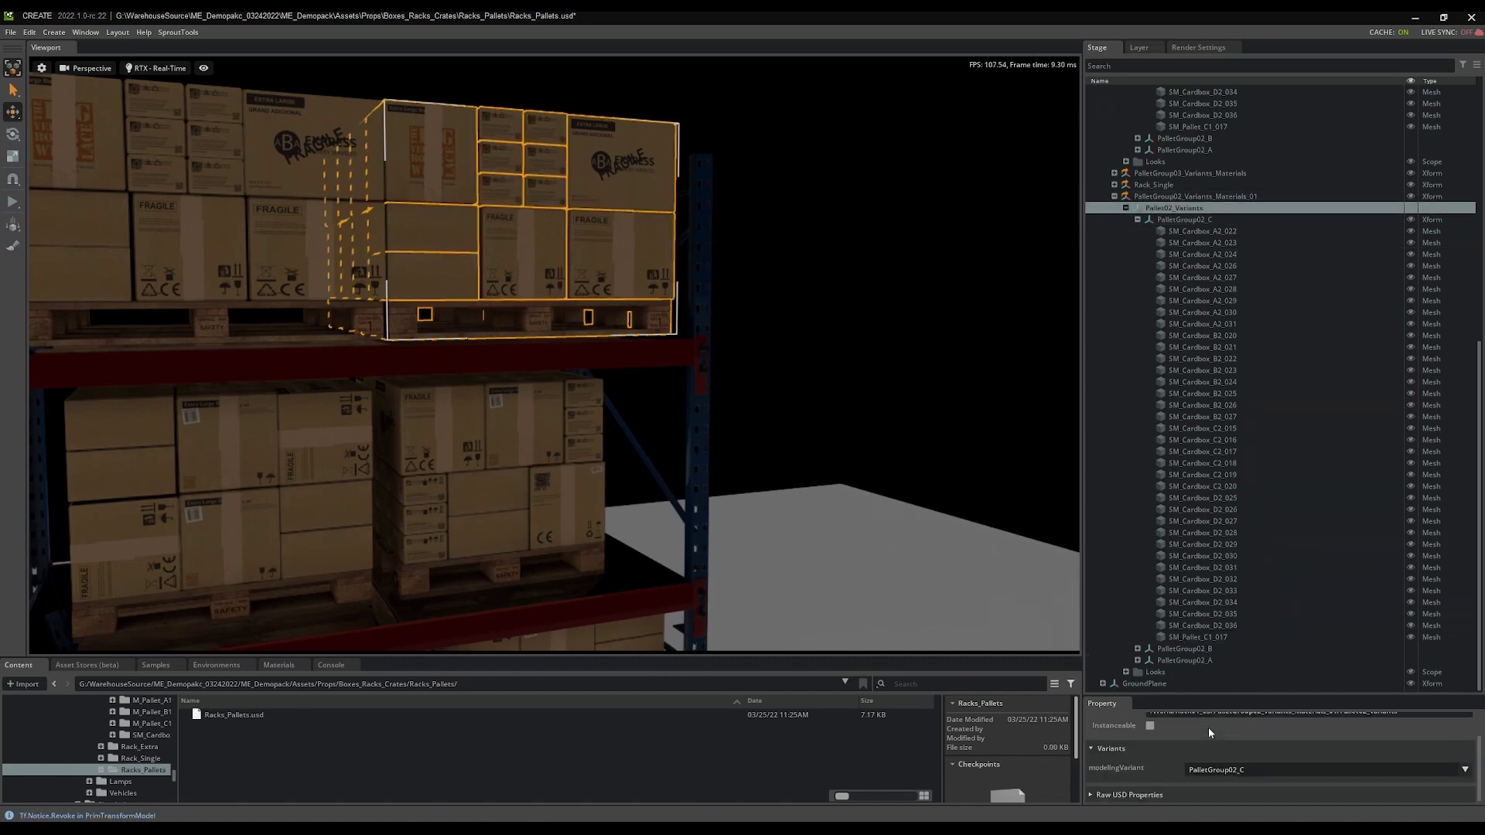
left_click(1224, 770)
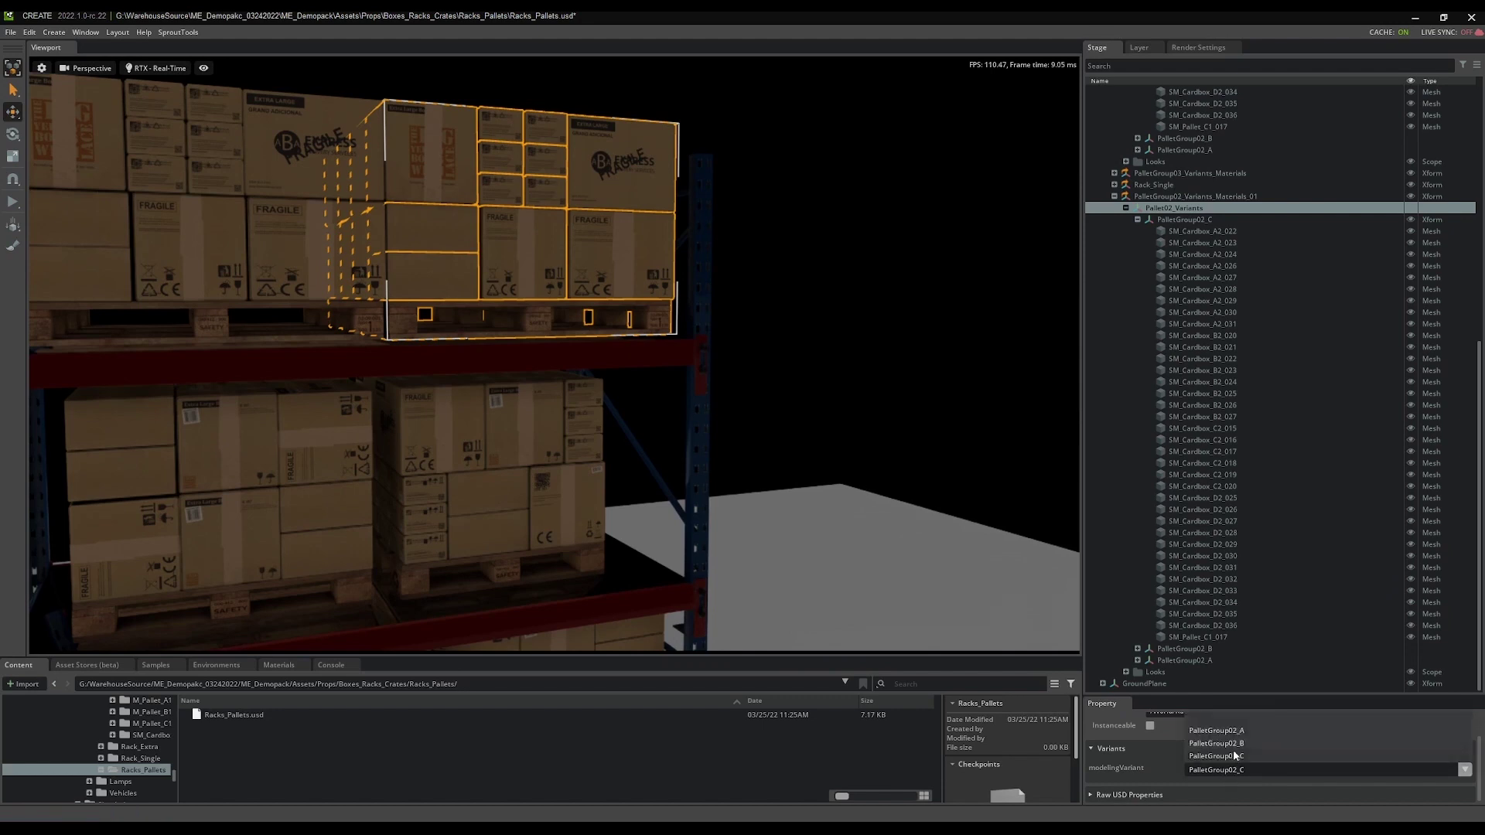
left_click(1232, 744)
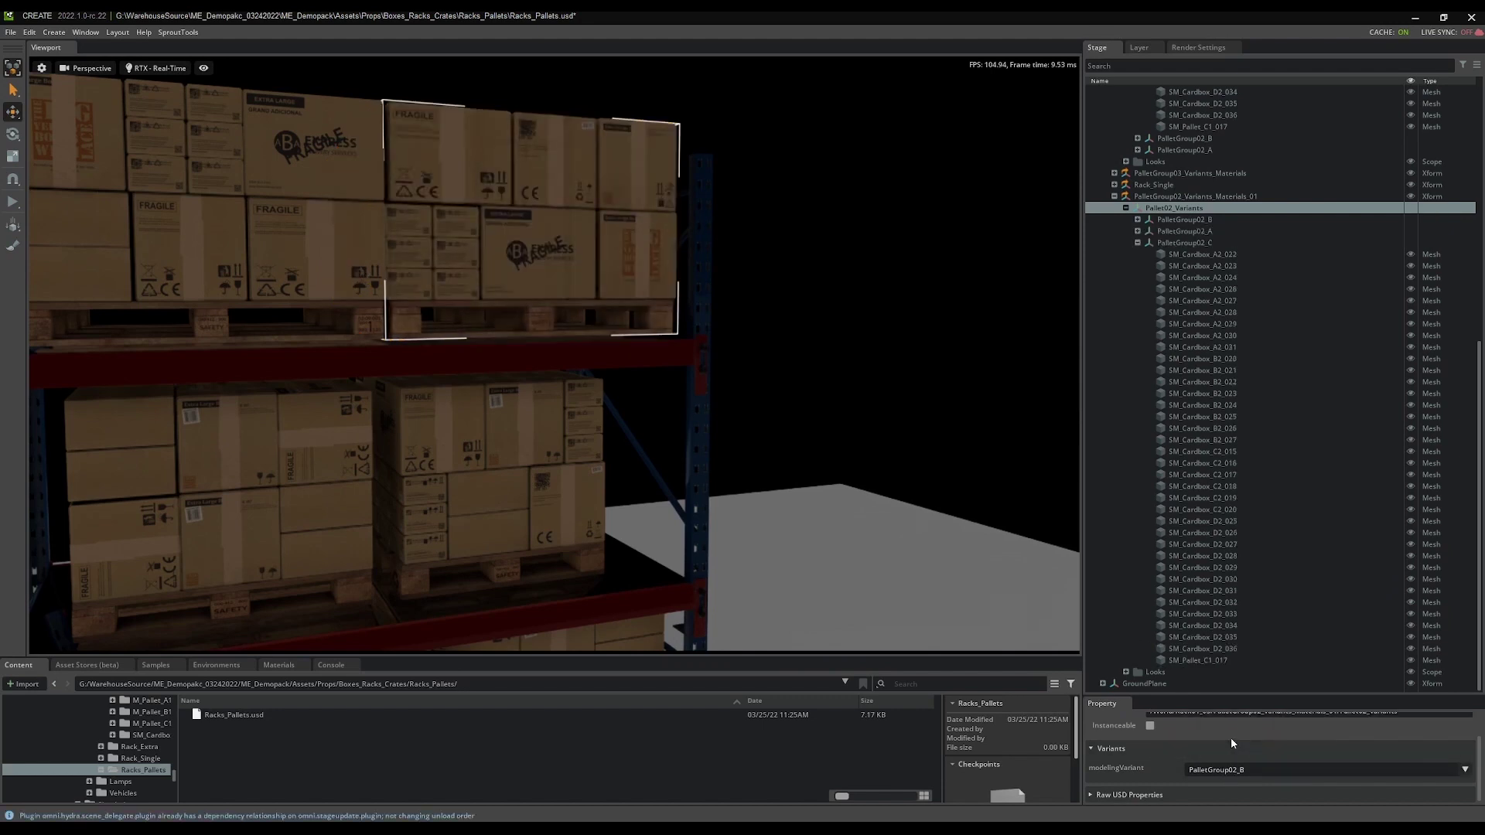
Step: Shift the PalletGroup02_Variants_Materials_01 pallet slightly along its shelf, away from the neighbouring pallet and toward the rack upright
right_click_drag(596, 311, 544, 302)
key("w")
key("w")
key("s")
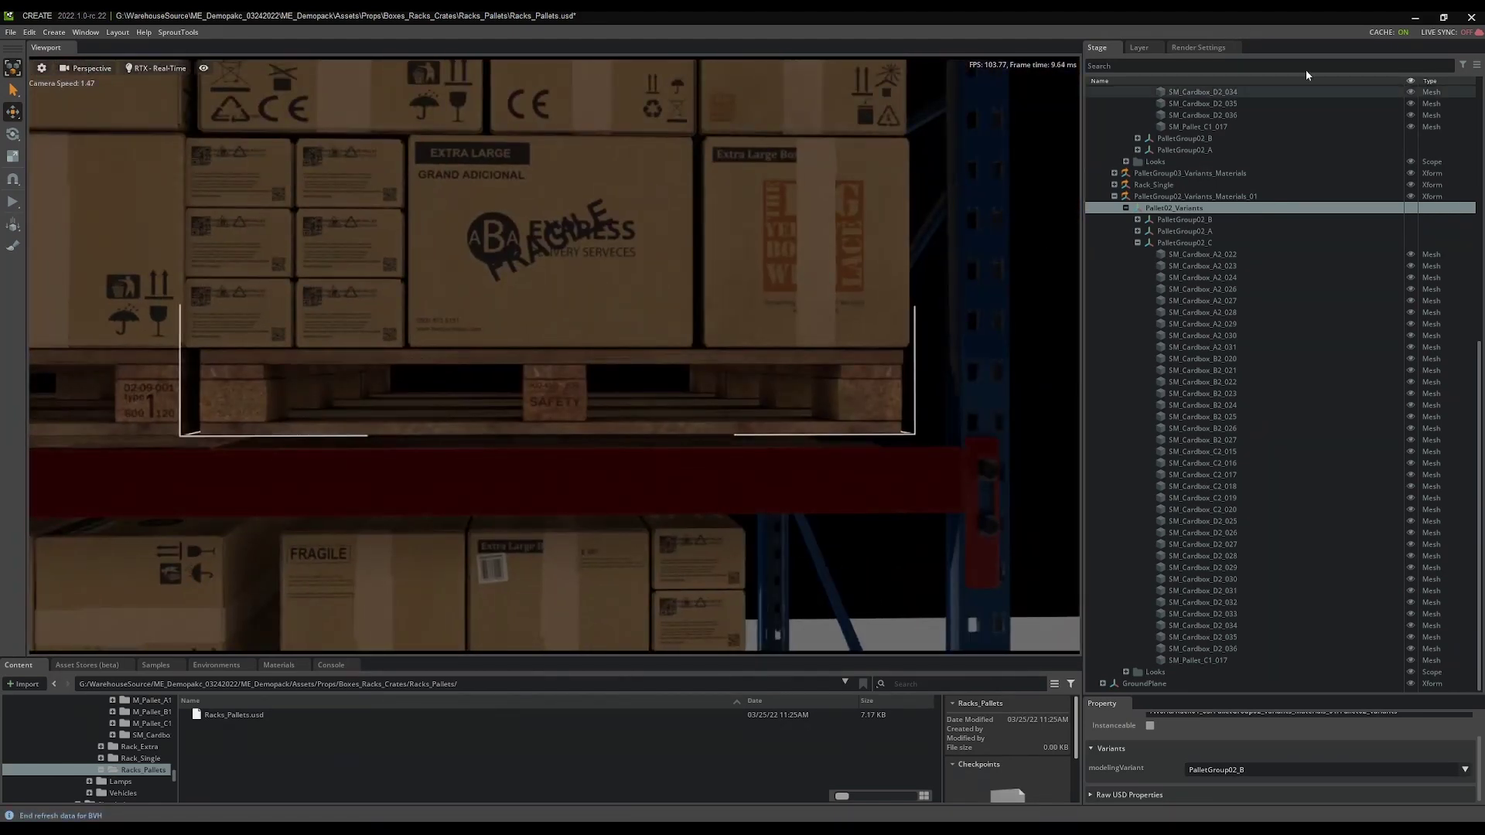
left_click(1214, 194)
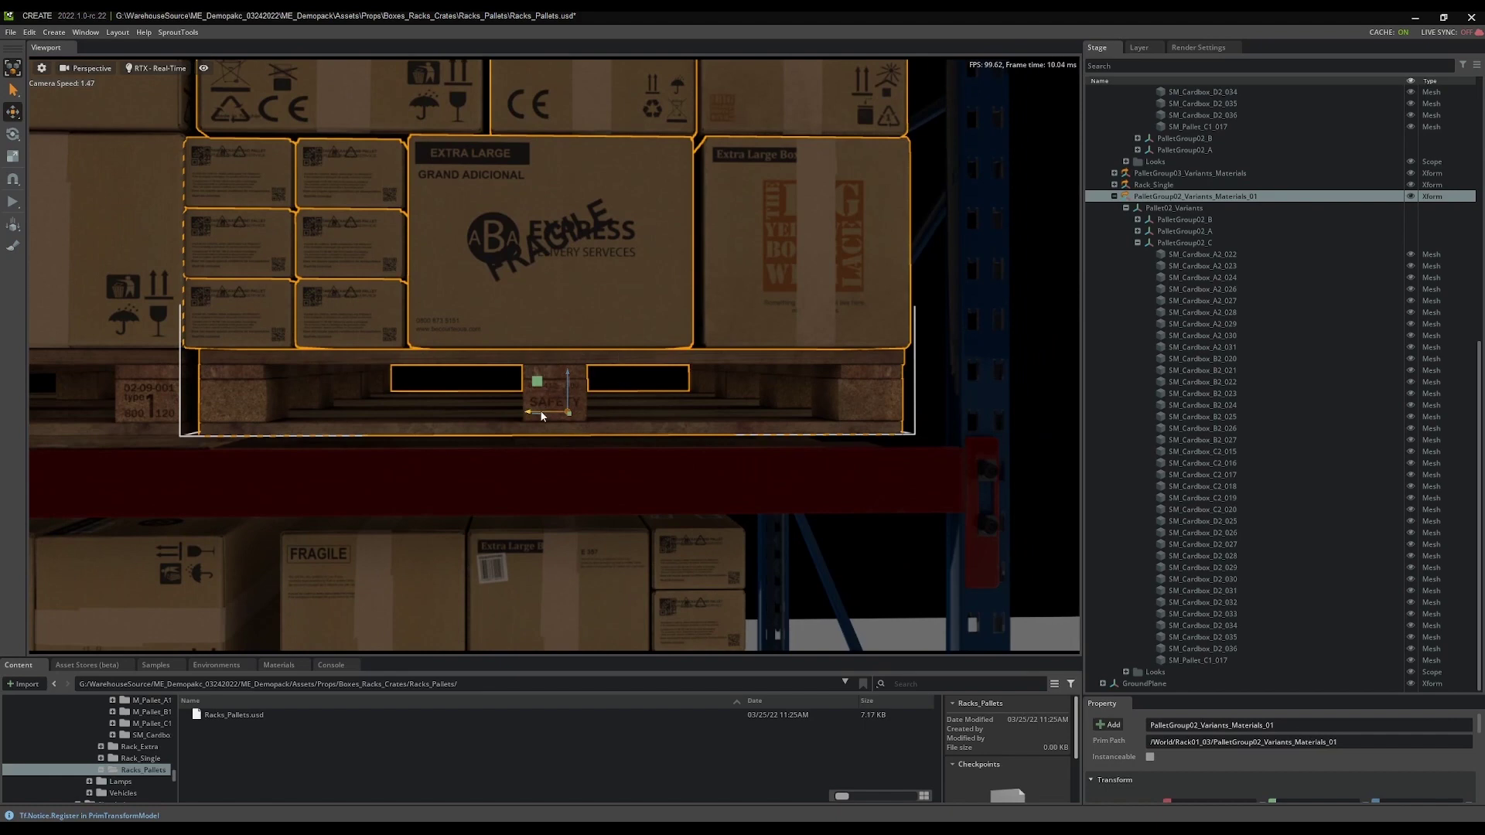
left_click_drag(541, 416, 548, 414)
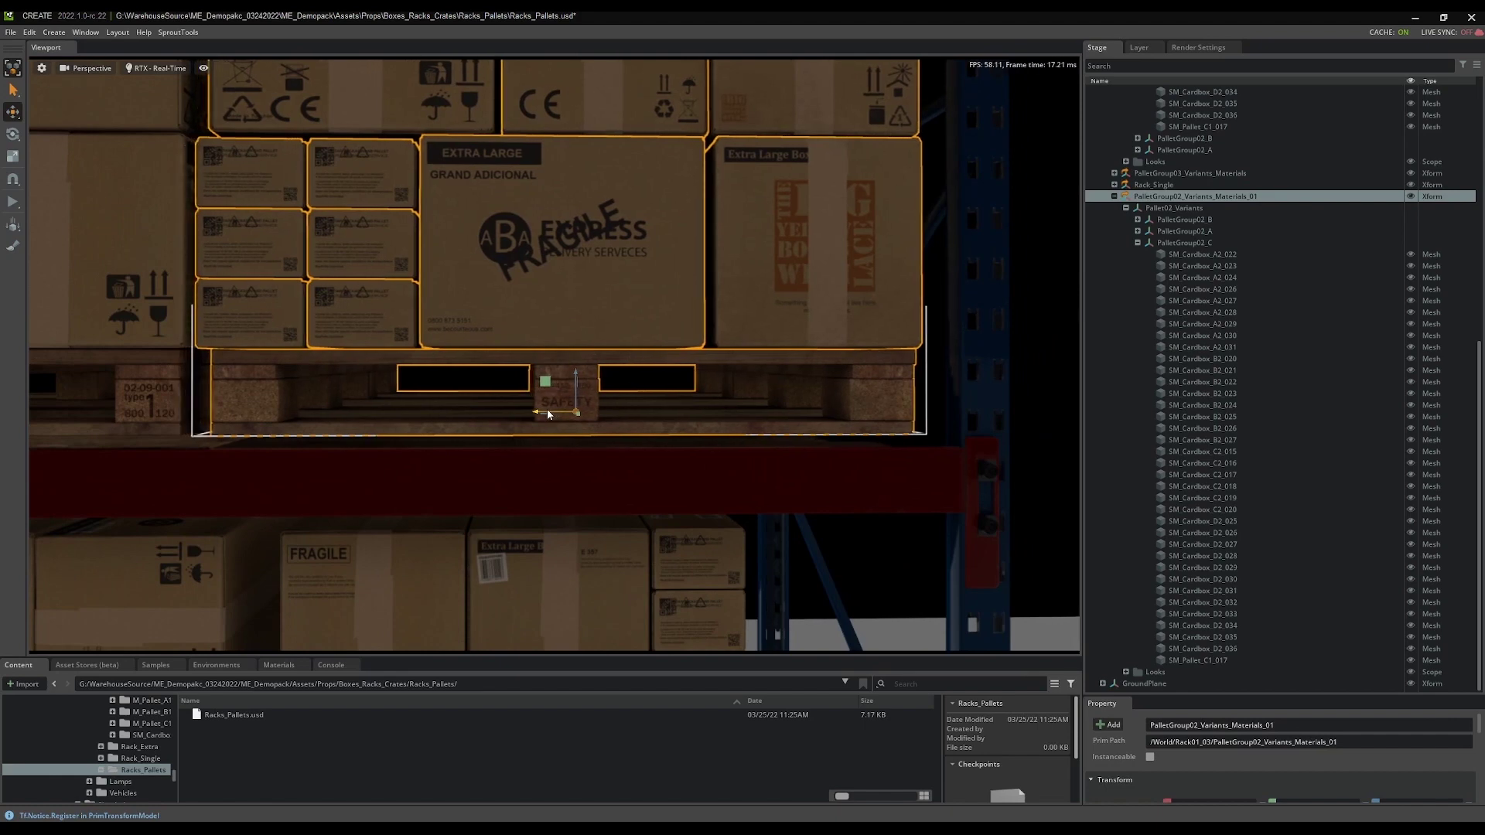
Step: Run the physics simulation on the tall loaded rack, examine how the racks, pallets and boxes behave, and stop it
right_click_drag(625, 447, 805, 439)
key("s")
left_click(920, 401)
key("space")
key("s")
mouse_move(916, 423)
right_mouse_down()
mouse_move(890, 469)
mouse_move(906, 477)
mouse_move(898, 462)
mouse_move(941, 441)
mouse_move(908, 403)
mouse_move(898, 444)
mouse_move(915, 467)
mouse_move(902, 461)
mouse_move(913, 449)
mouse_move(817, 454)
right_mouse_up()
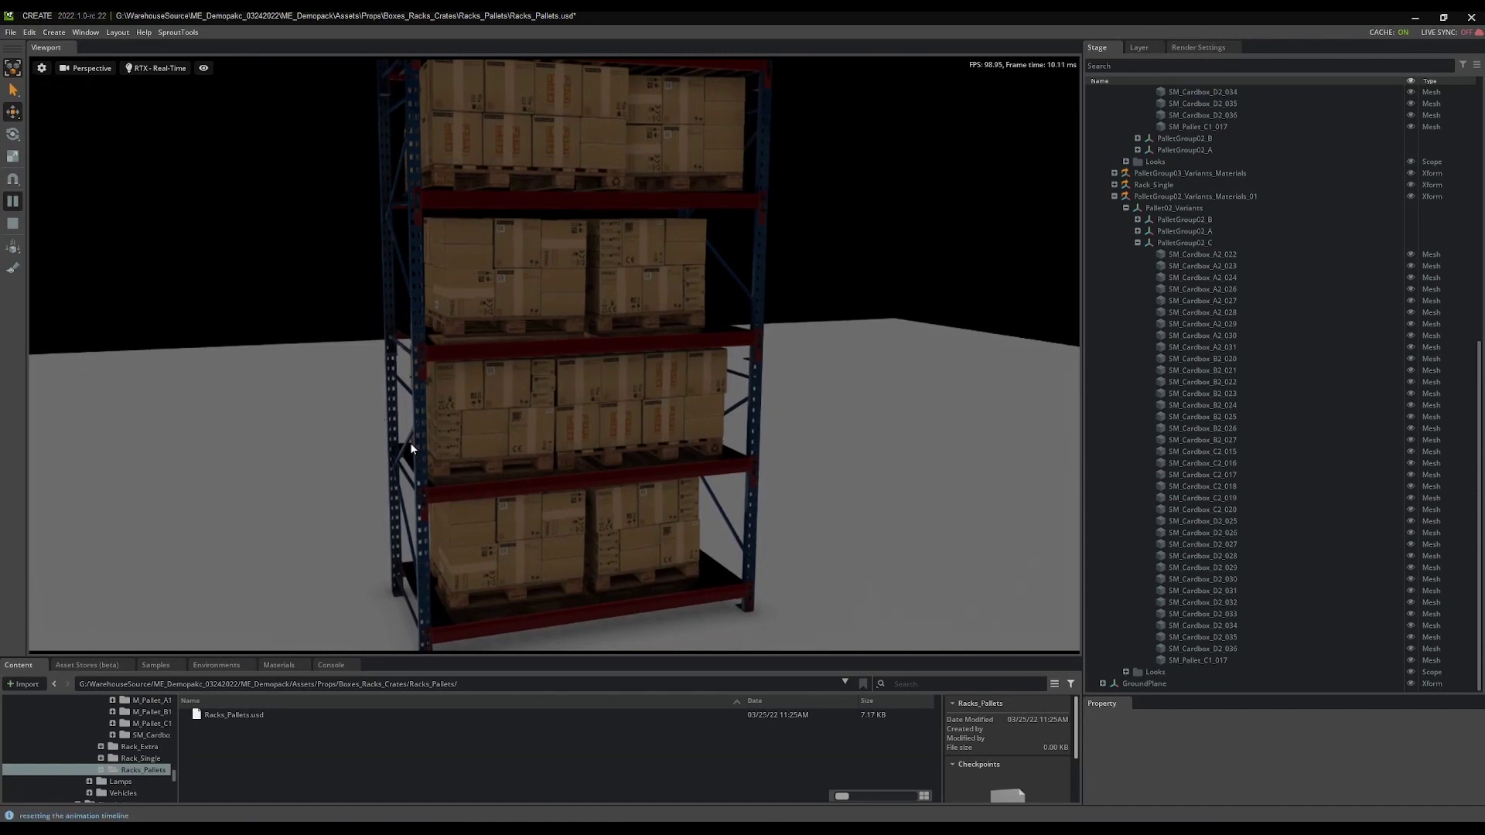
right_click_drag(486, 507, 492, 497)
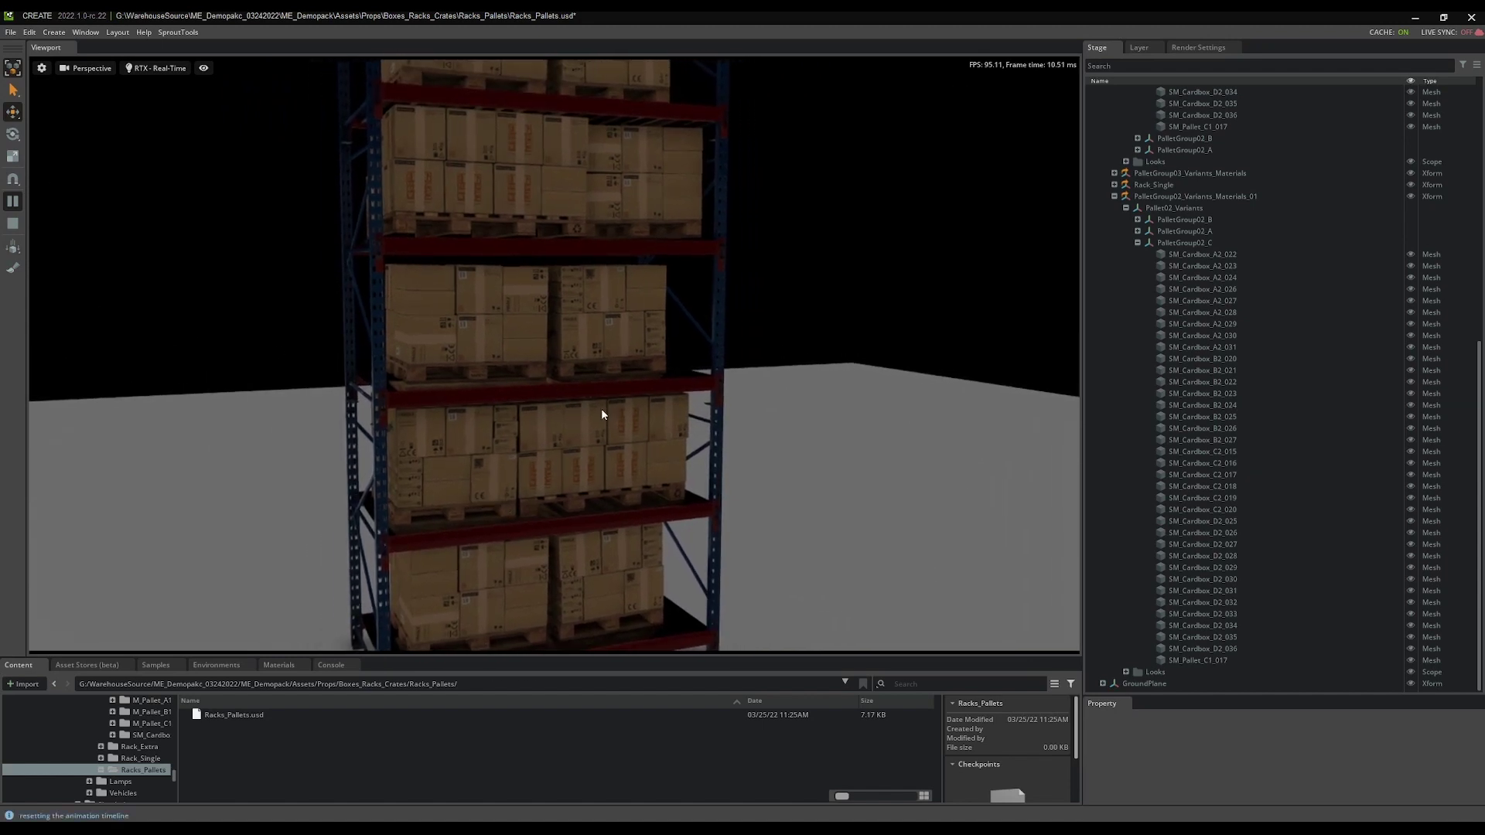
right_click_drag(531, 416, 593, 399)
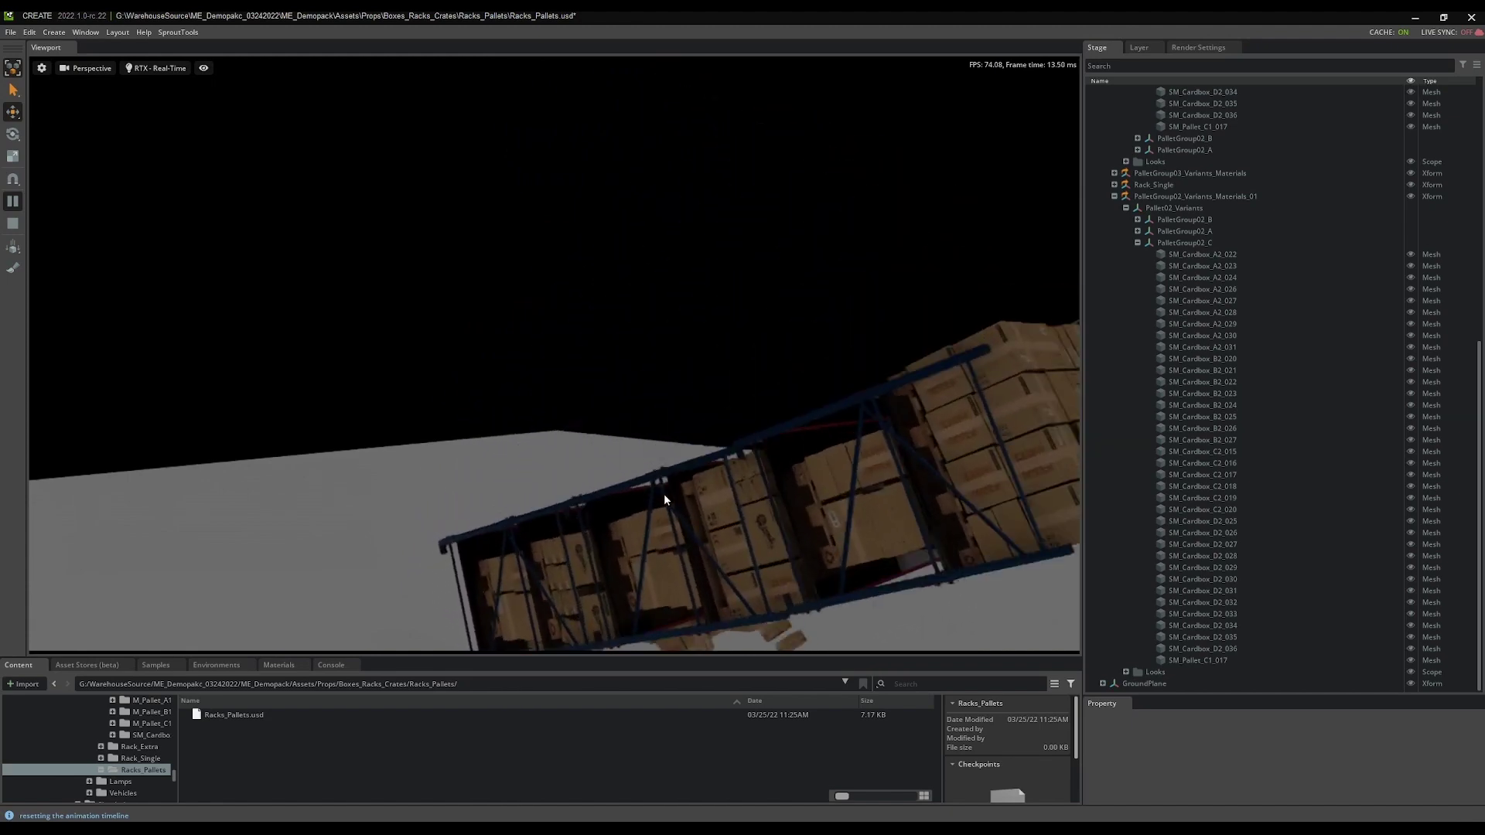
key("s")
right_click_drag(663, 494, 696, 518)
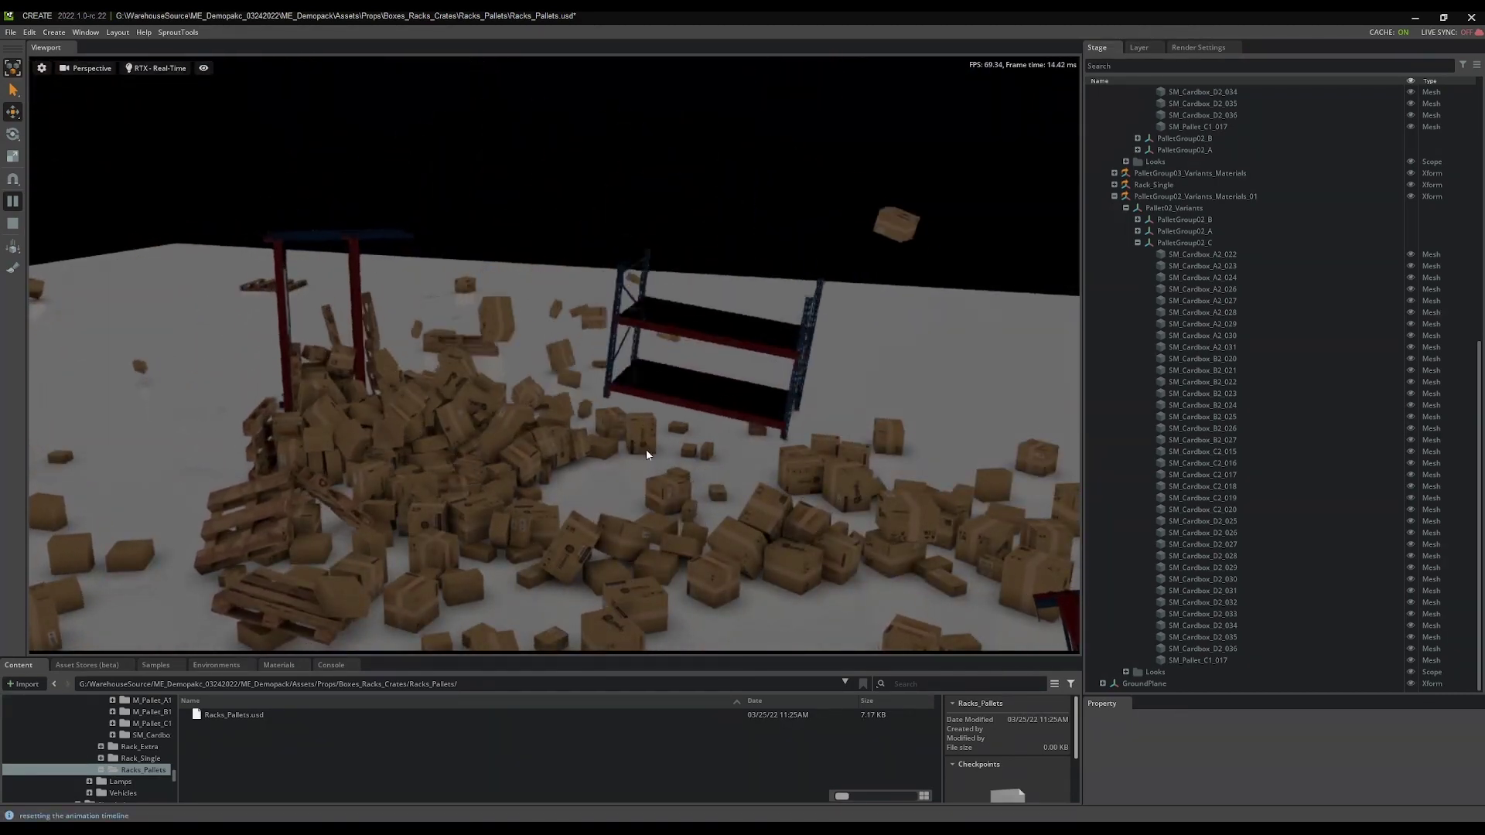
left_click(11, 230)
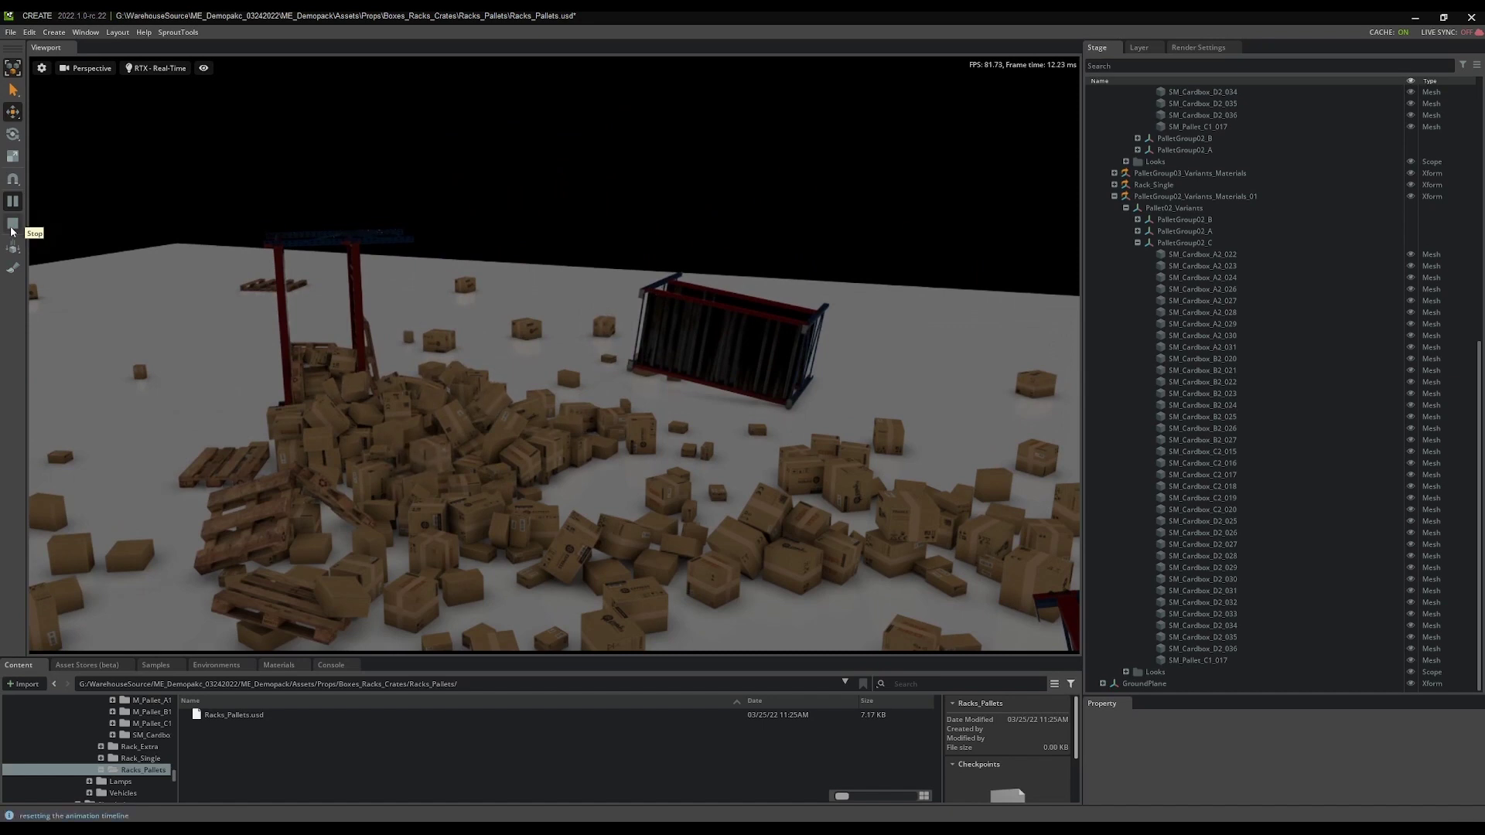
Step: Delete the ground plane's CollisionMesh from the tall rack stage and save Racks_Pallets.usd
right_click_drag(588, 419, 508, 439)
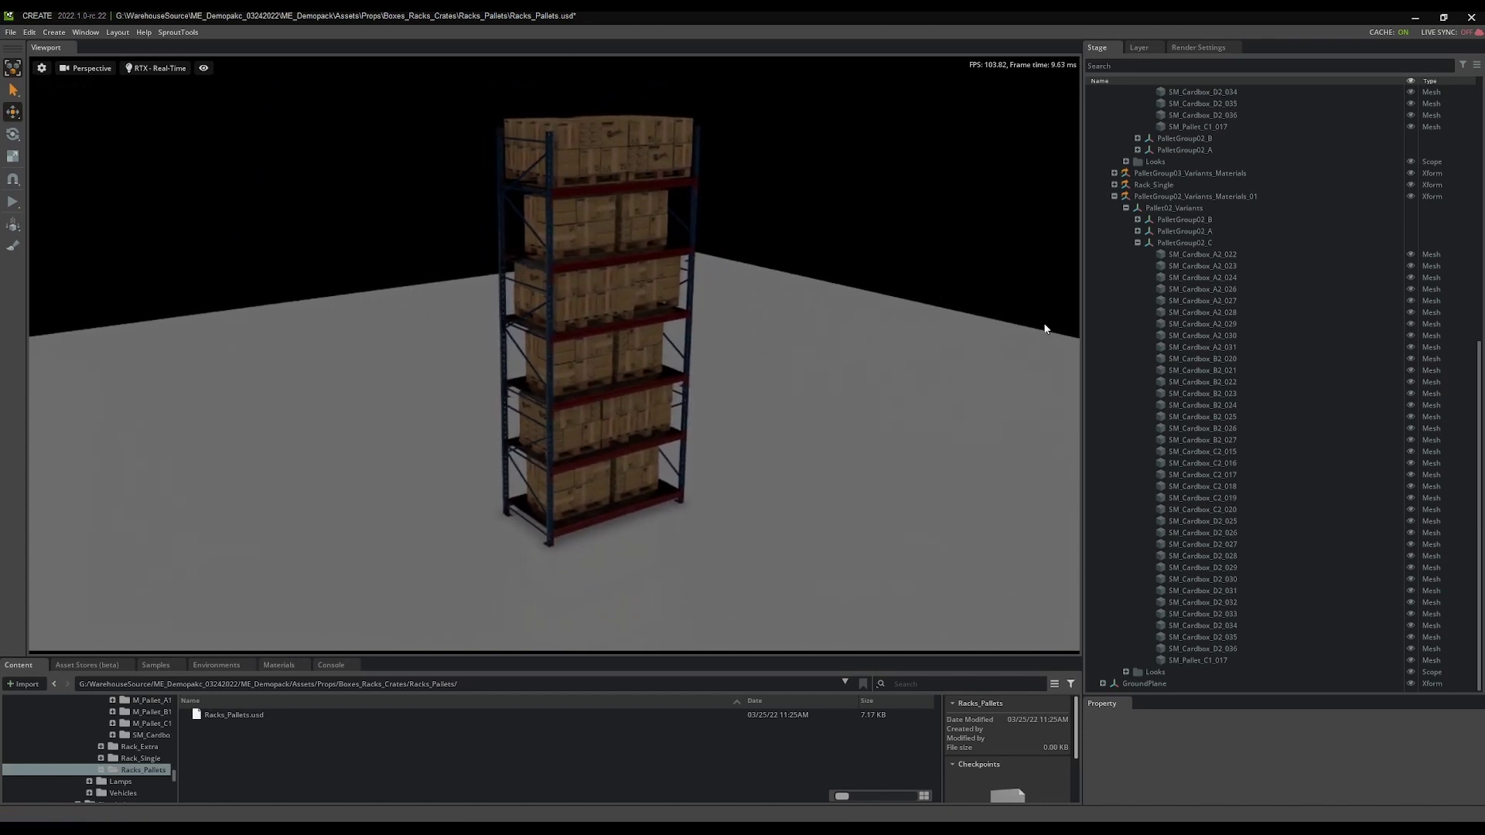
left_click(943, 330)
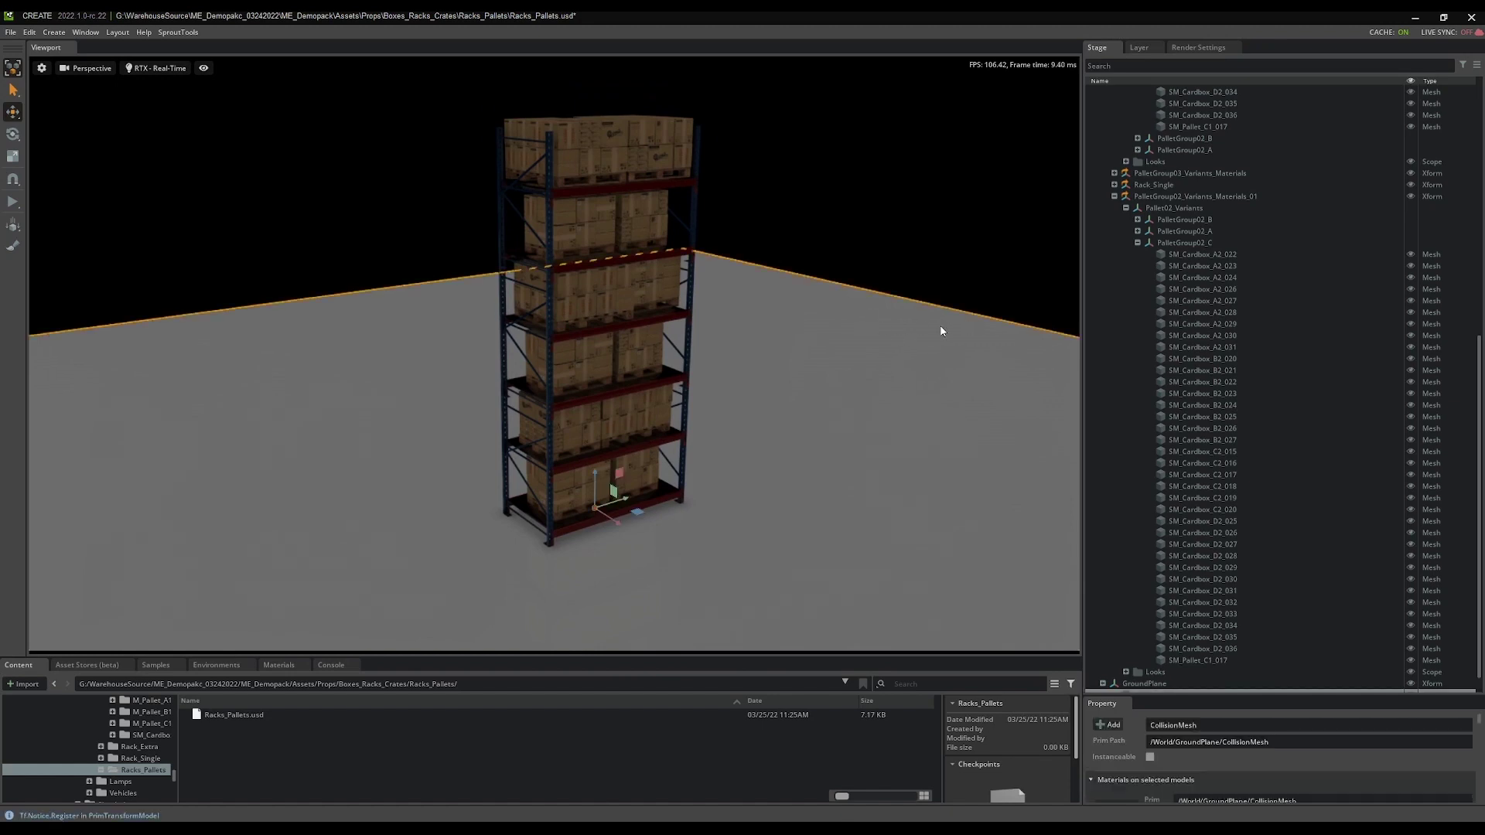
key("Delete")
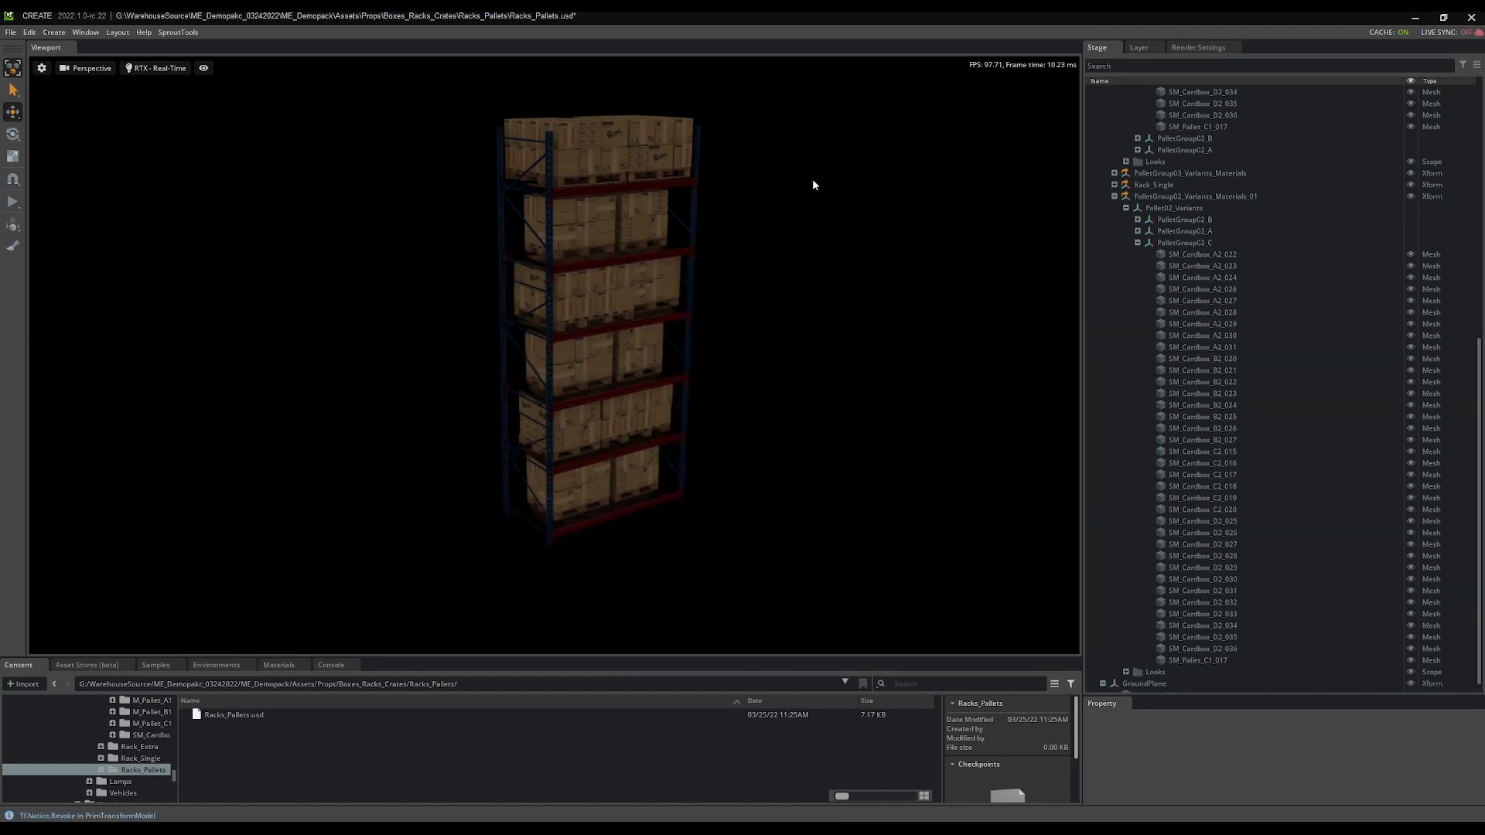
key("ctrl+s")
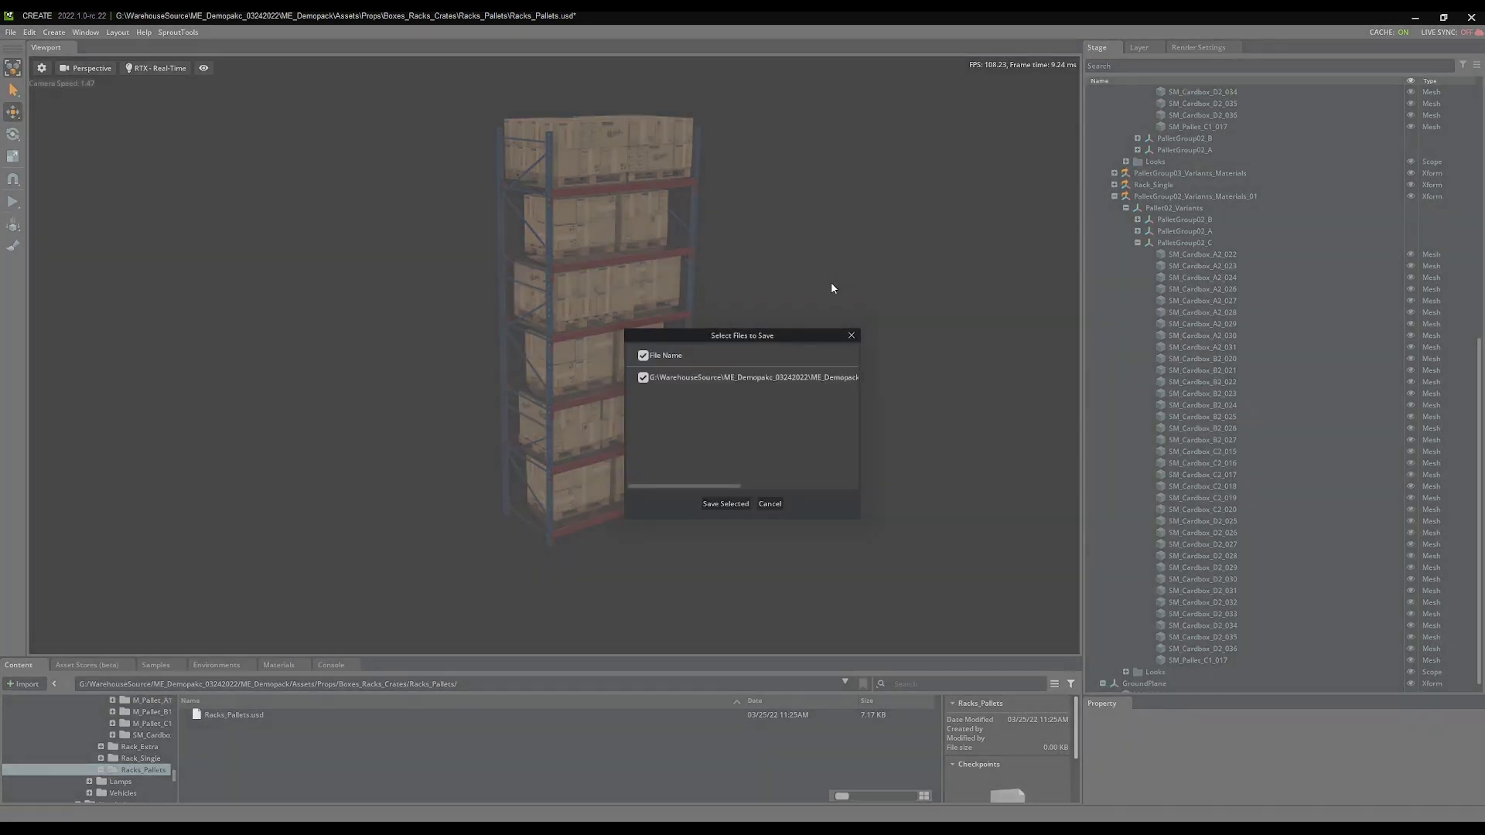
left_click(724, 504)
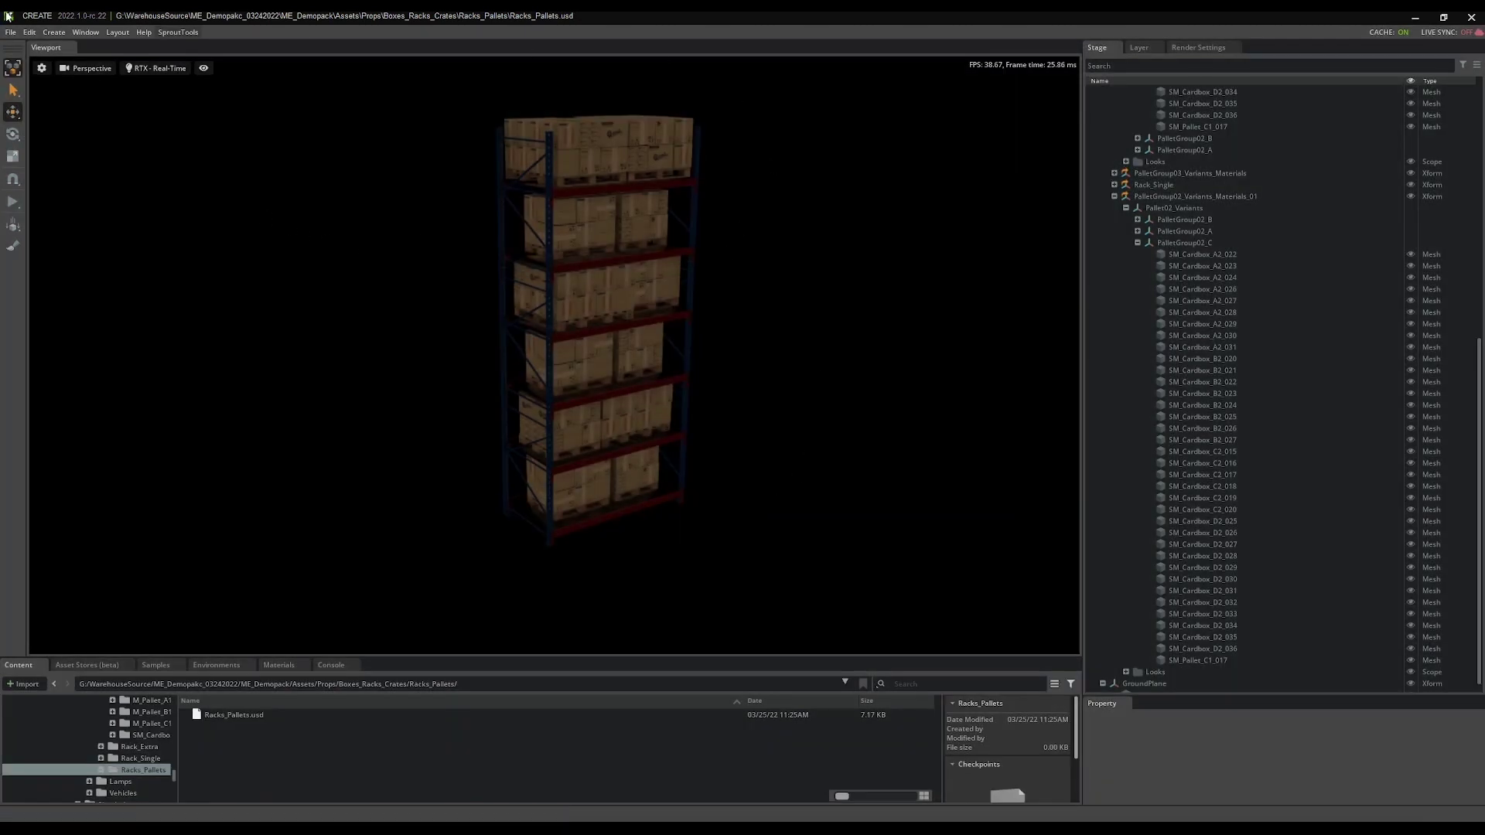
Step: Create a new stage and add Racks_Pallets.usd to it
left_click(11, 32)
left_click(23, 46)
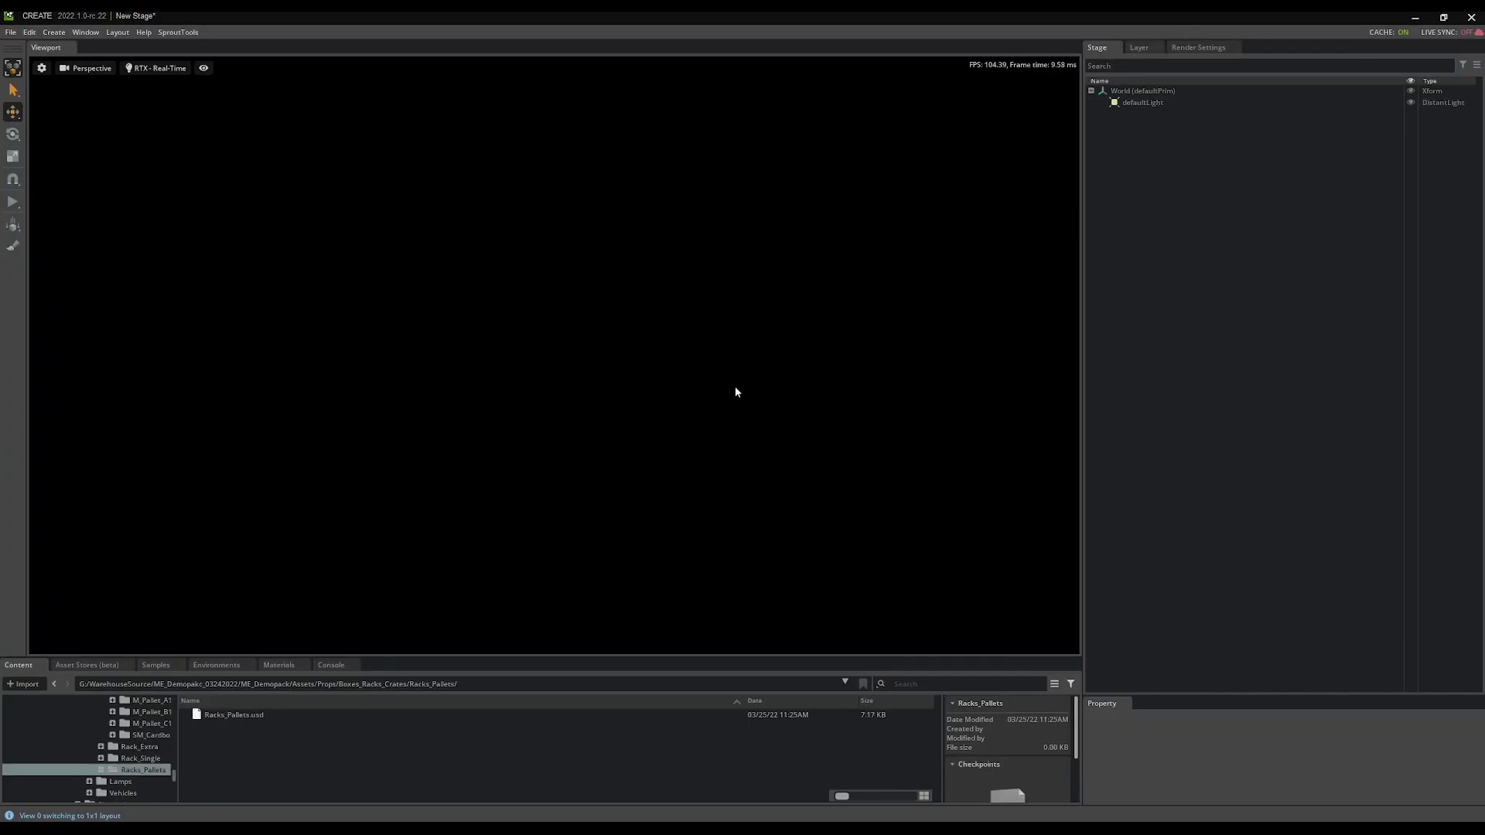
left_click_drag(233, 716, 1162, 304)
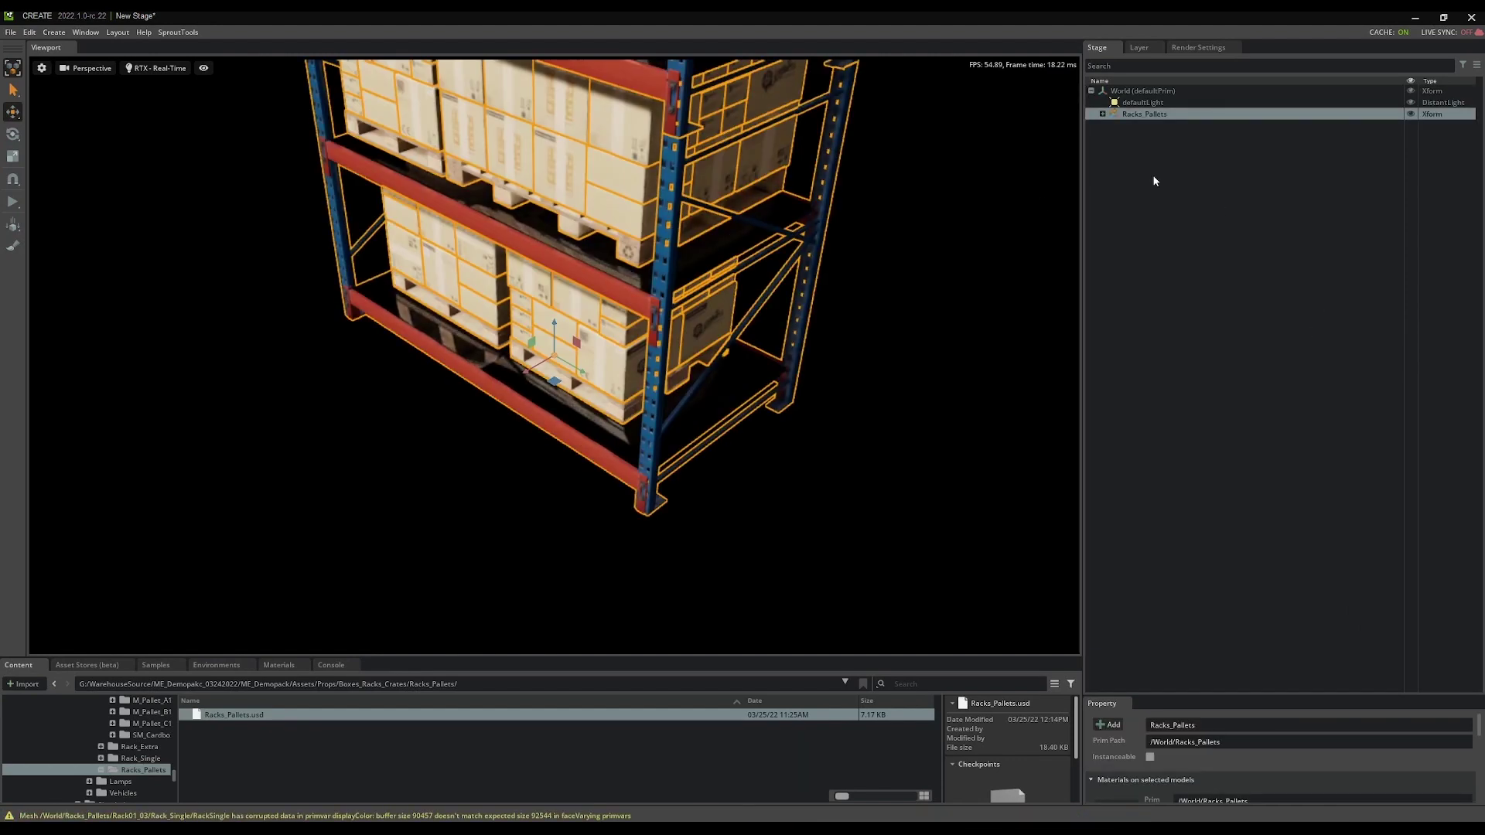
Step: Delete the default distant light from the new stage containing the Racks_Pallets reference
left_click(1142, 100)
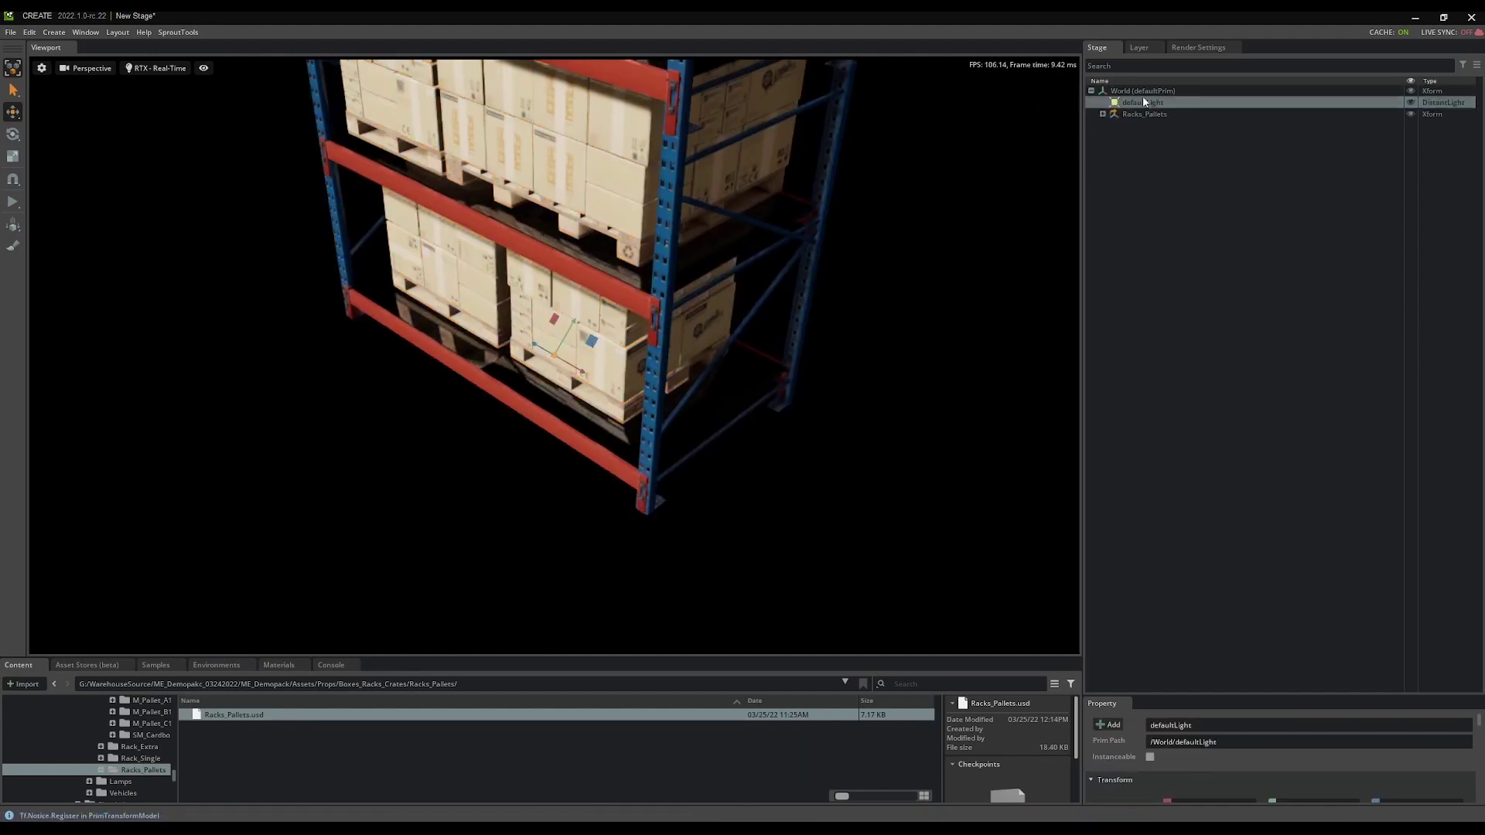
key("Delete")
scroll(795, 286, "up", 2)
key("d")
right_click_drag(796, 288, 596, 237)
scroll(572, 242, "down", 8)
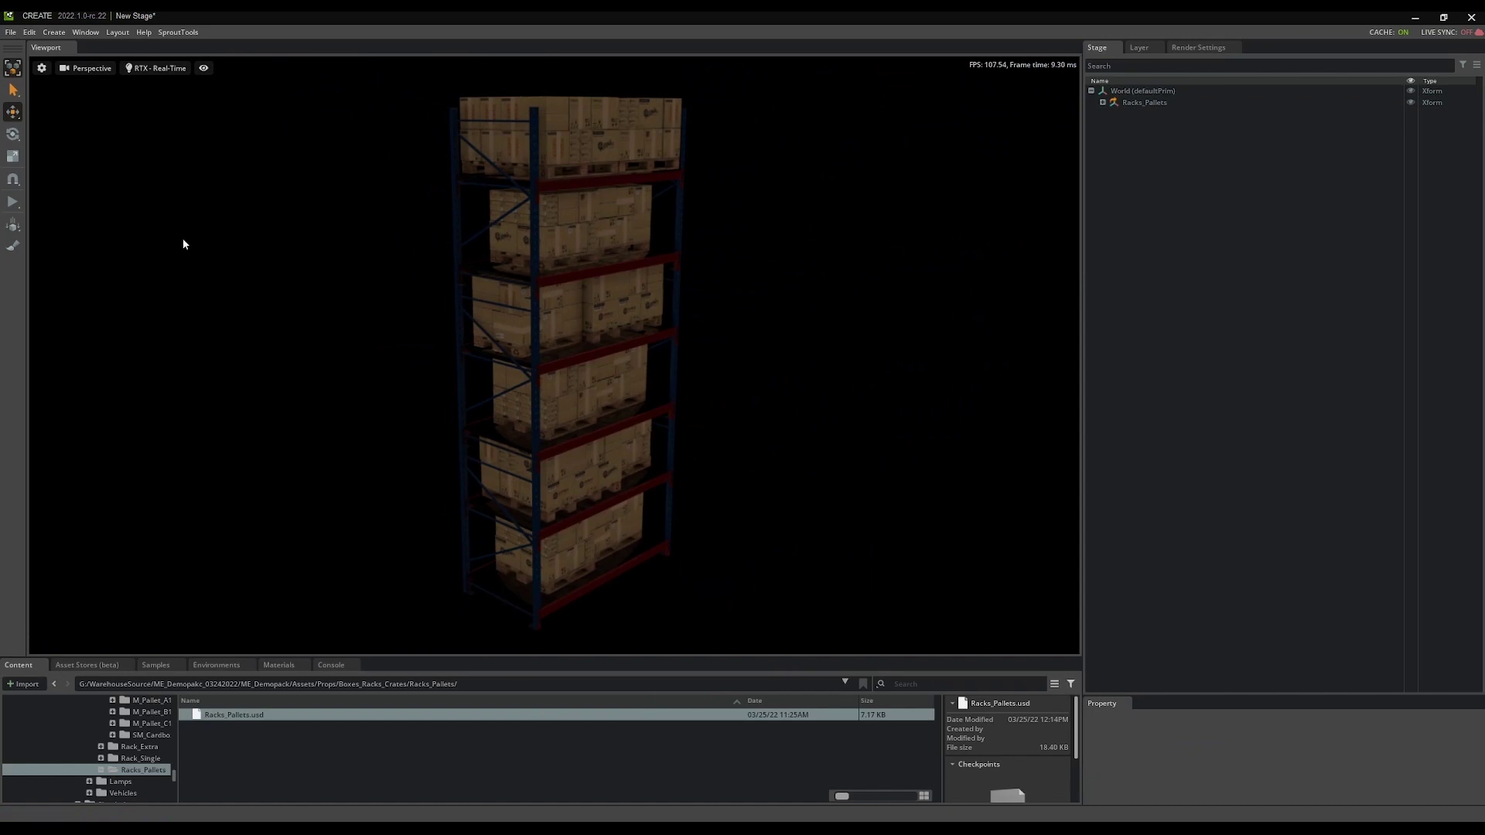
Step: Save the stage as Rack_Master in the Boxes_Racks_Crates folder
key("ctrl+shift+s")
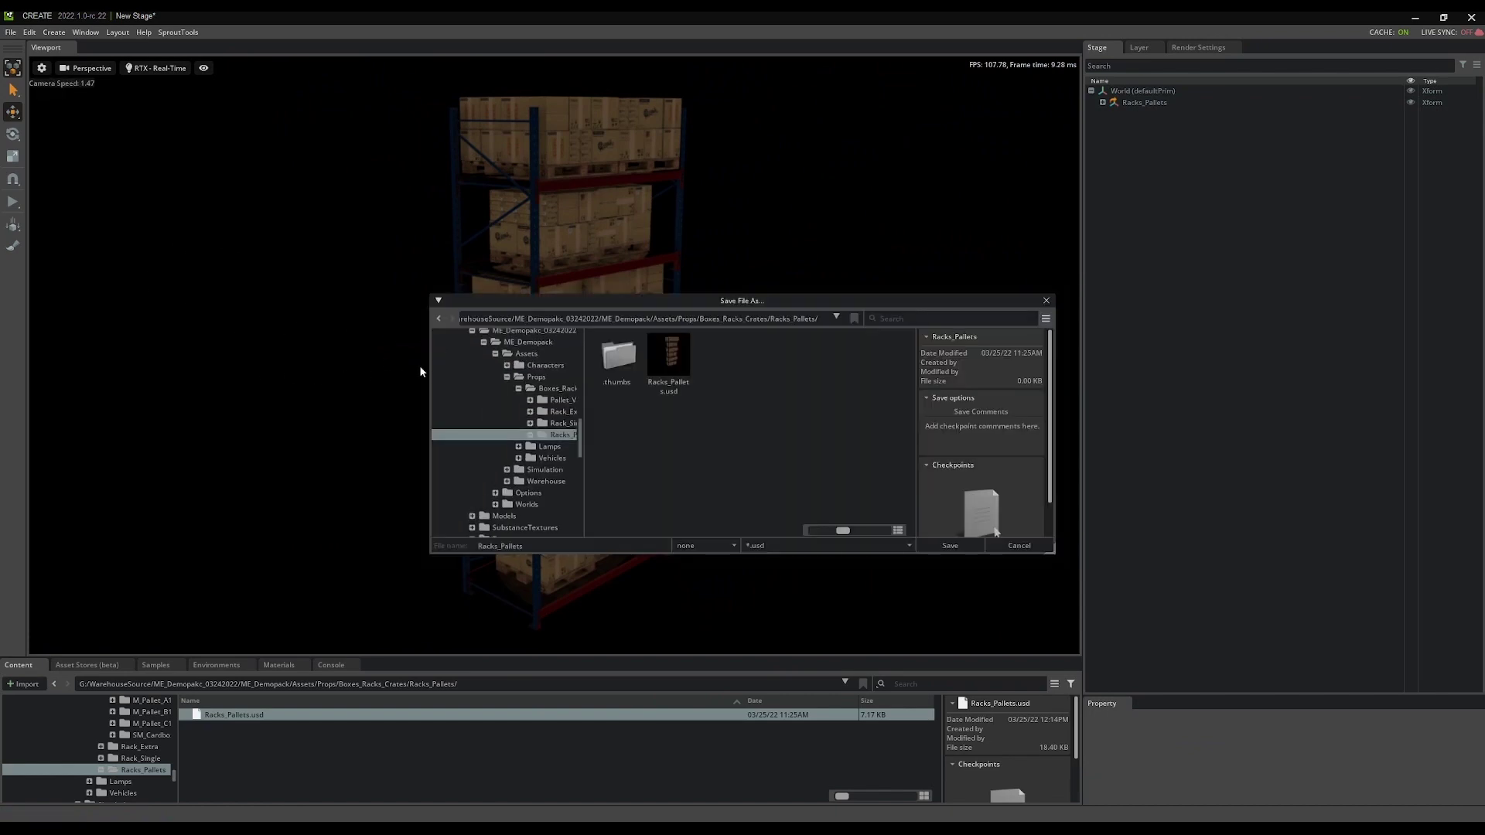
left_click(755, 317)
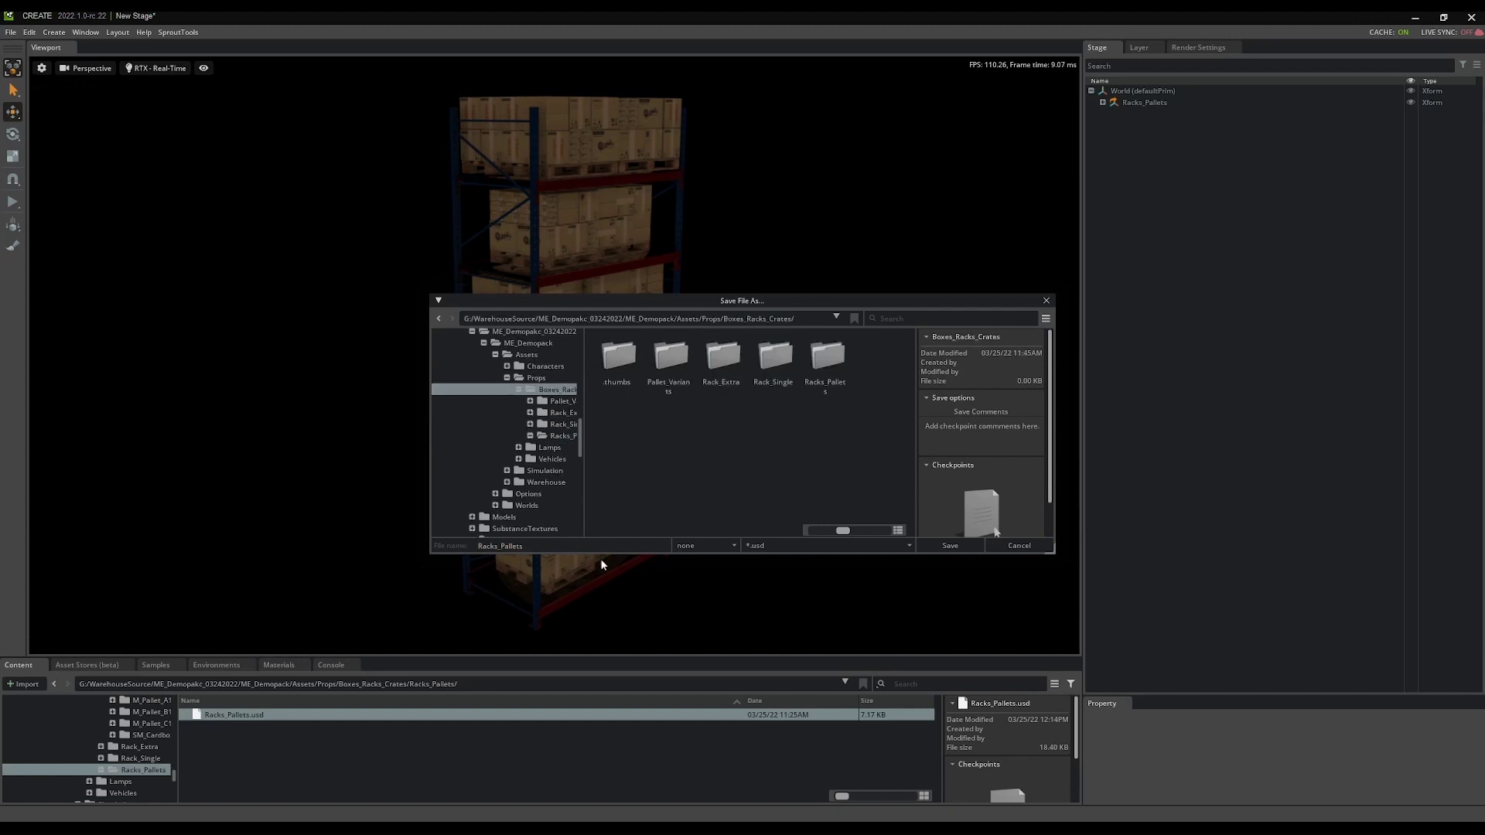
left_click_drag(597, 546, 266, 564)
type("Rack_Master")
left_click(959, 545)
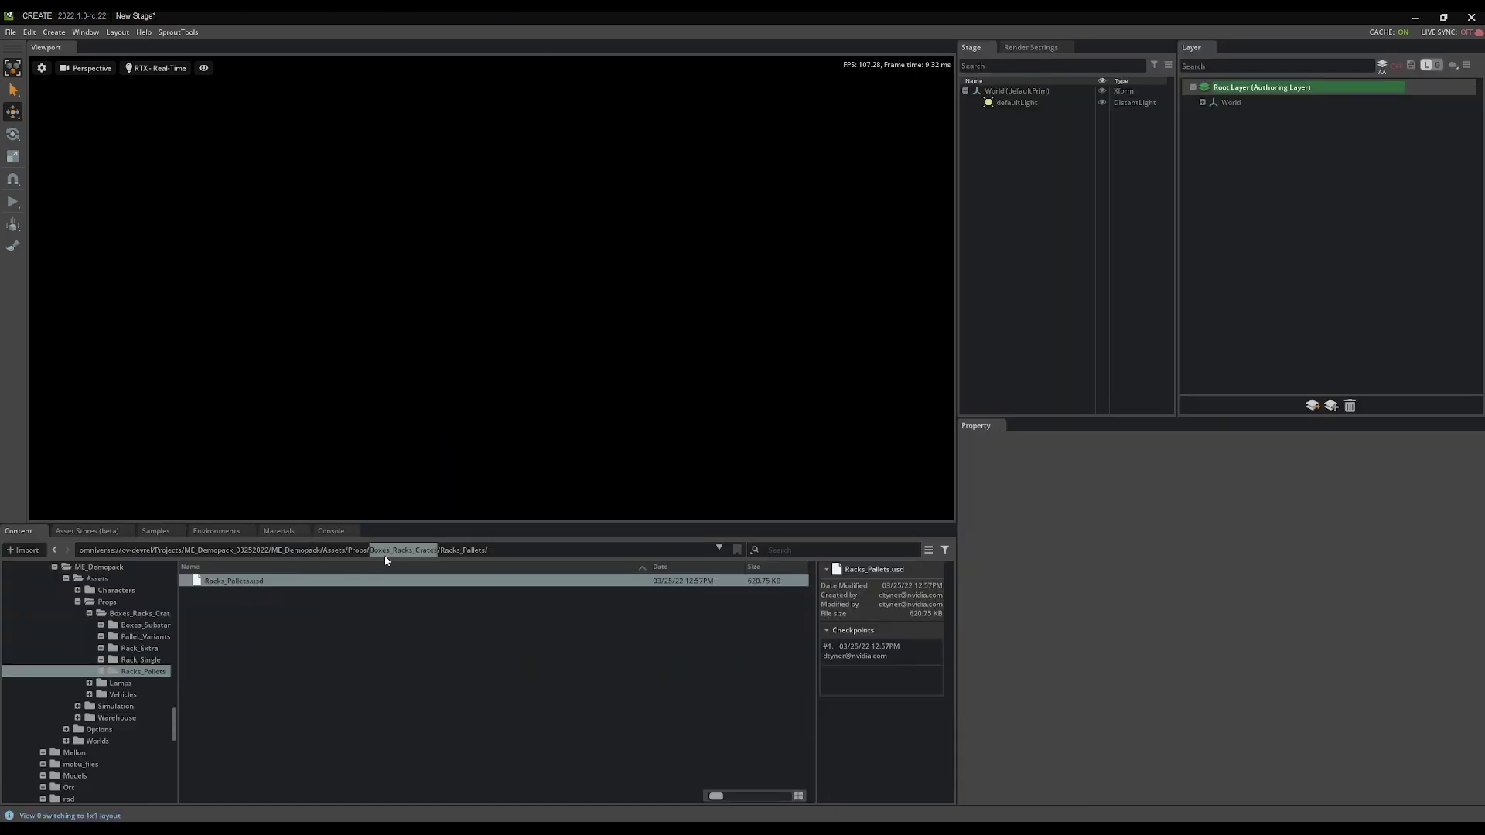
Step: Add Warehouse_Shell.usd from the Assets/Warehouse folder as a sublayer of the new stage's root layer
left_click(385, 553)
left_click(357, 550)
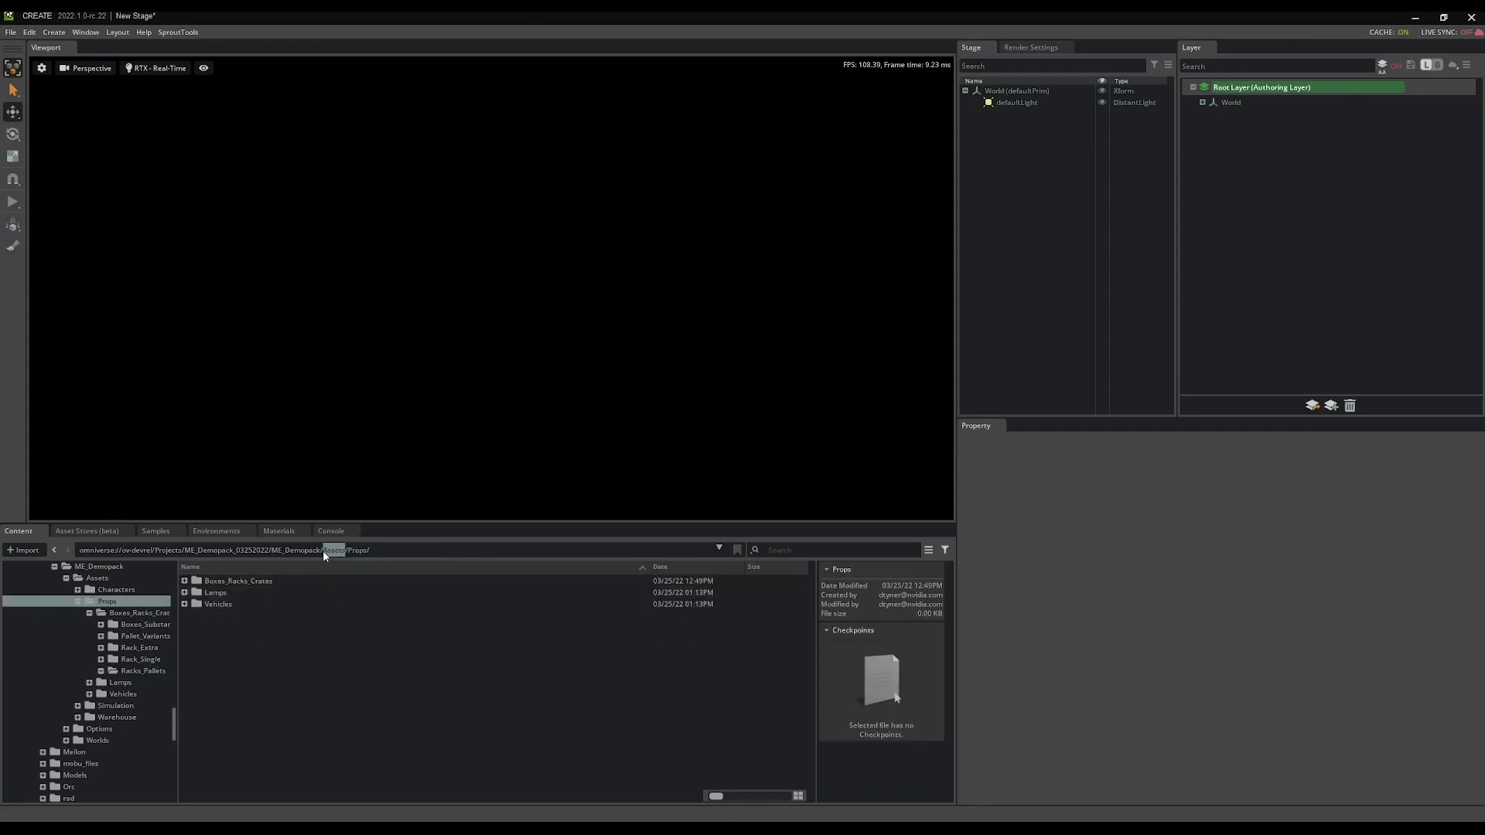
left_click(322, 550)
double_click(203, 615)
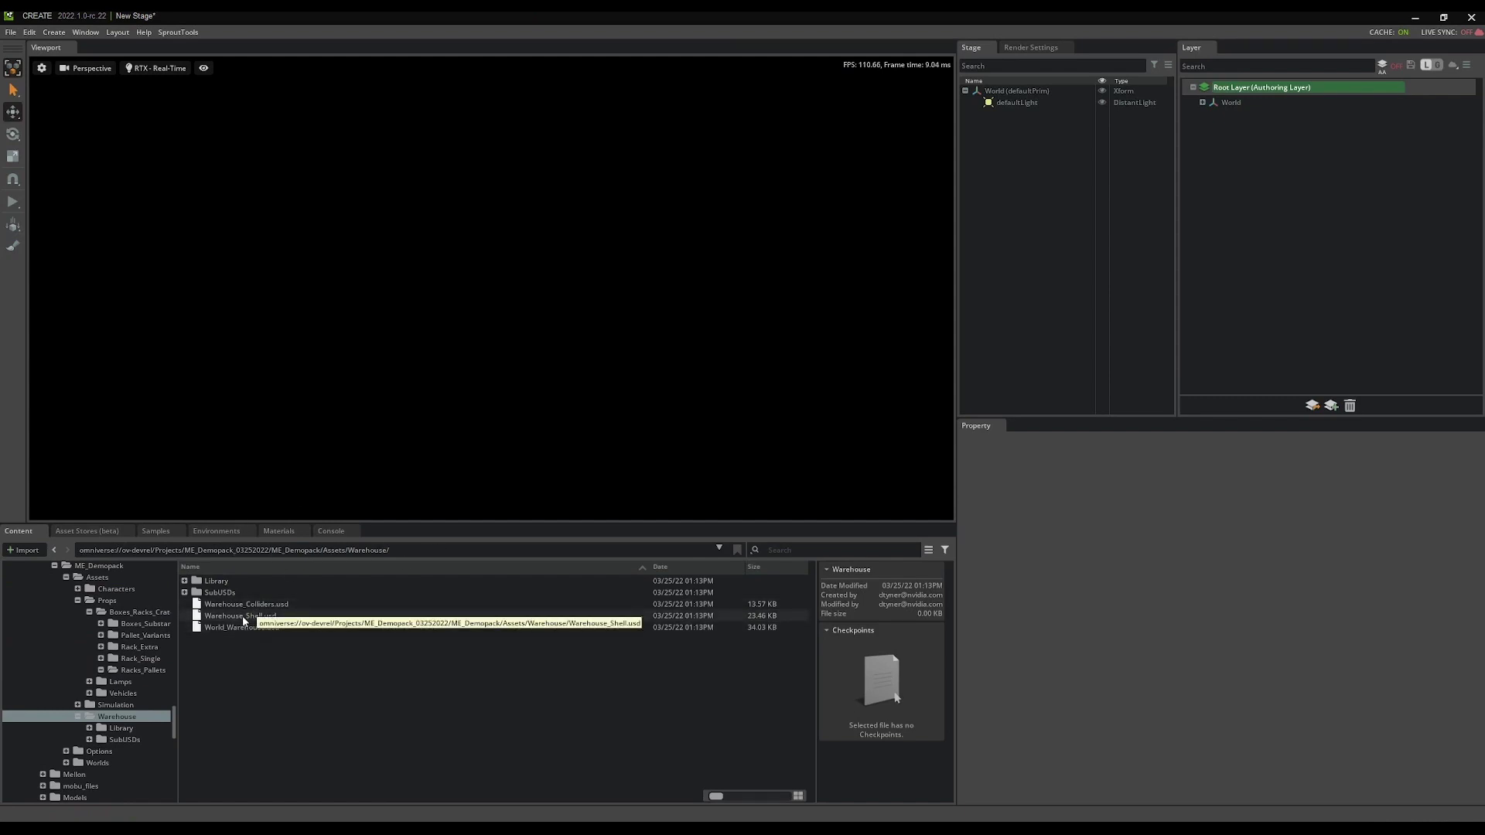
left_click_drag(243, 615, 1244, 313)
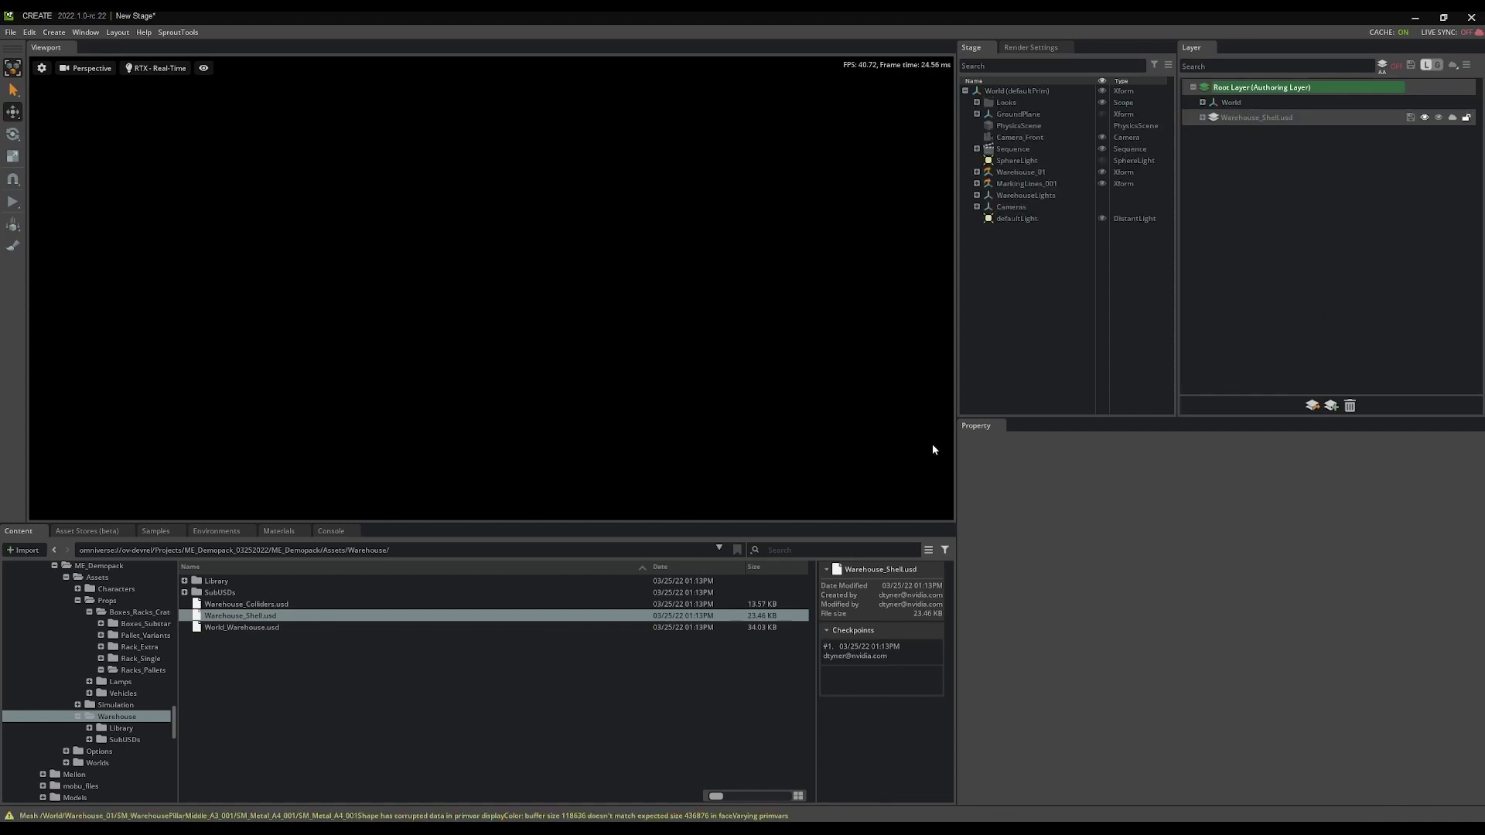
Step: Add Rack_Master.usd from the Props/Boxes_Racks_Crates folder as another sublayer of the warehouse stage
scroll(639, 429, "down", 4)
right_click_drag(593, 406, 236, 296)
key("w")
scroll(371, 305, "down", 2)
key("d")
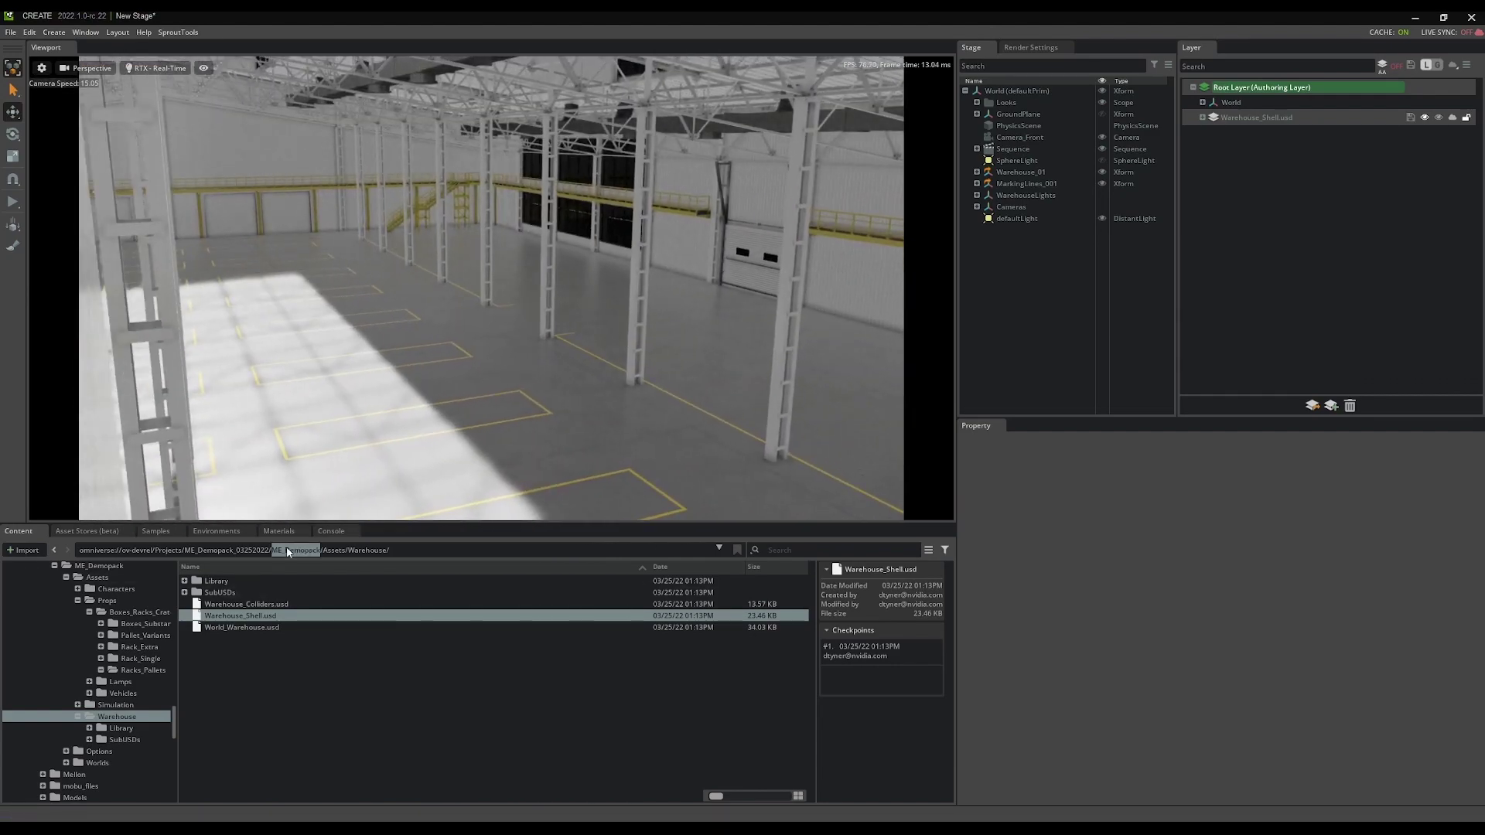
left_click(332, 551)
double_click(230, 590)
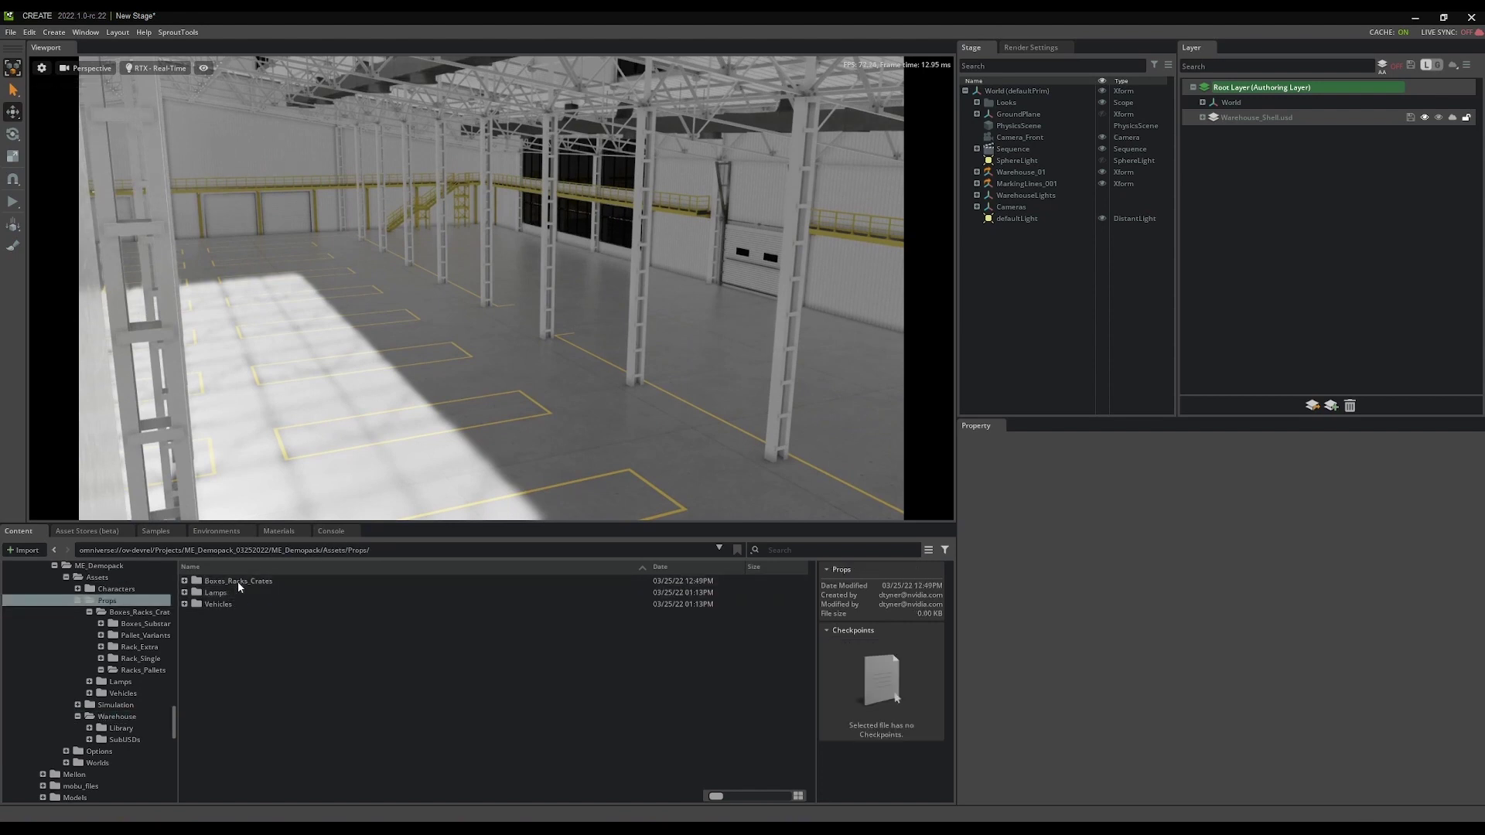
double_click(239, 581)
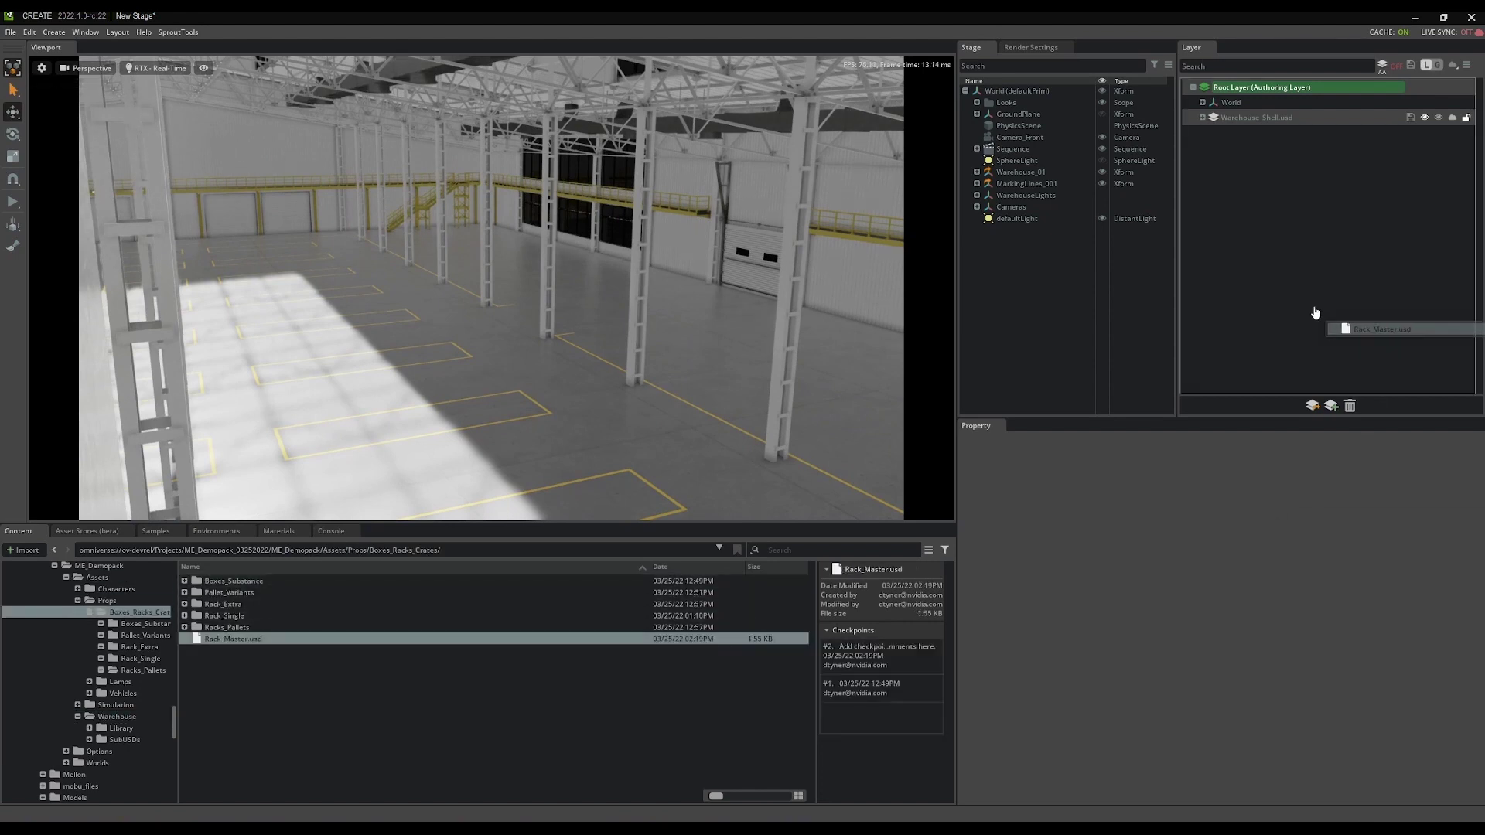
left_click_drag(1315, 312, 1315, 312)
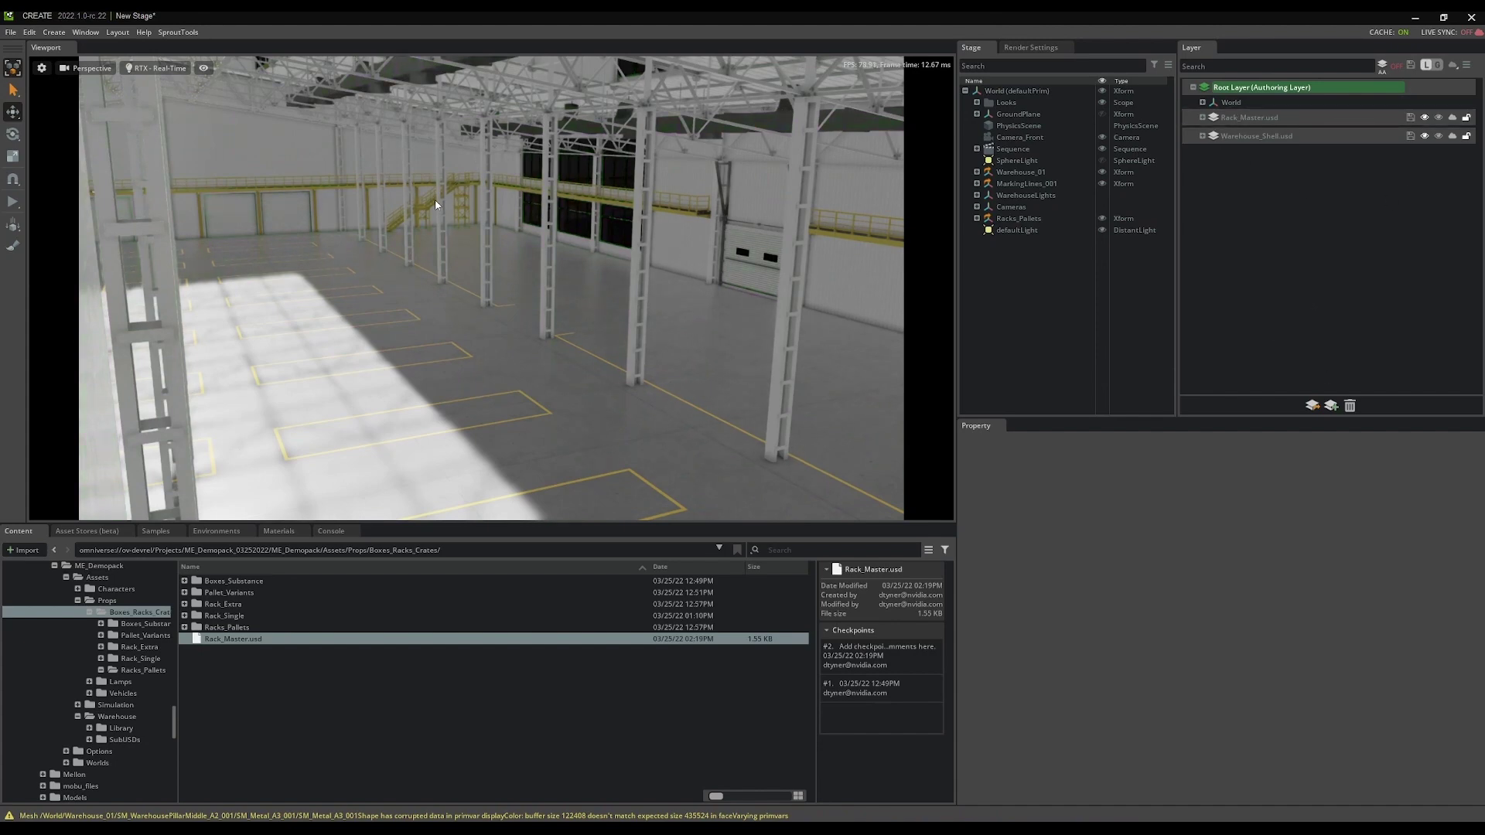
Step: Make the Rack_Master.usd sublayer the authoring layer
right_click_drag(345, 297, 292, 308)
key("s")
key("w")
key("s")
key("w")
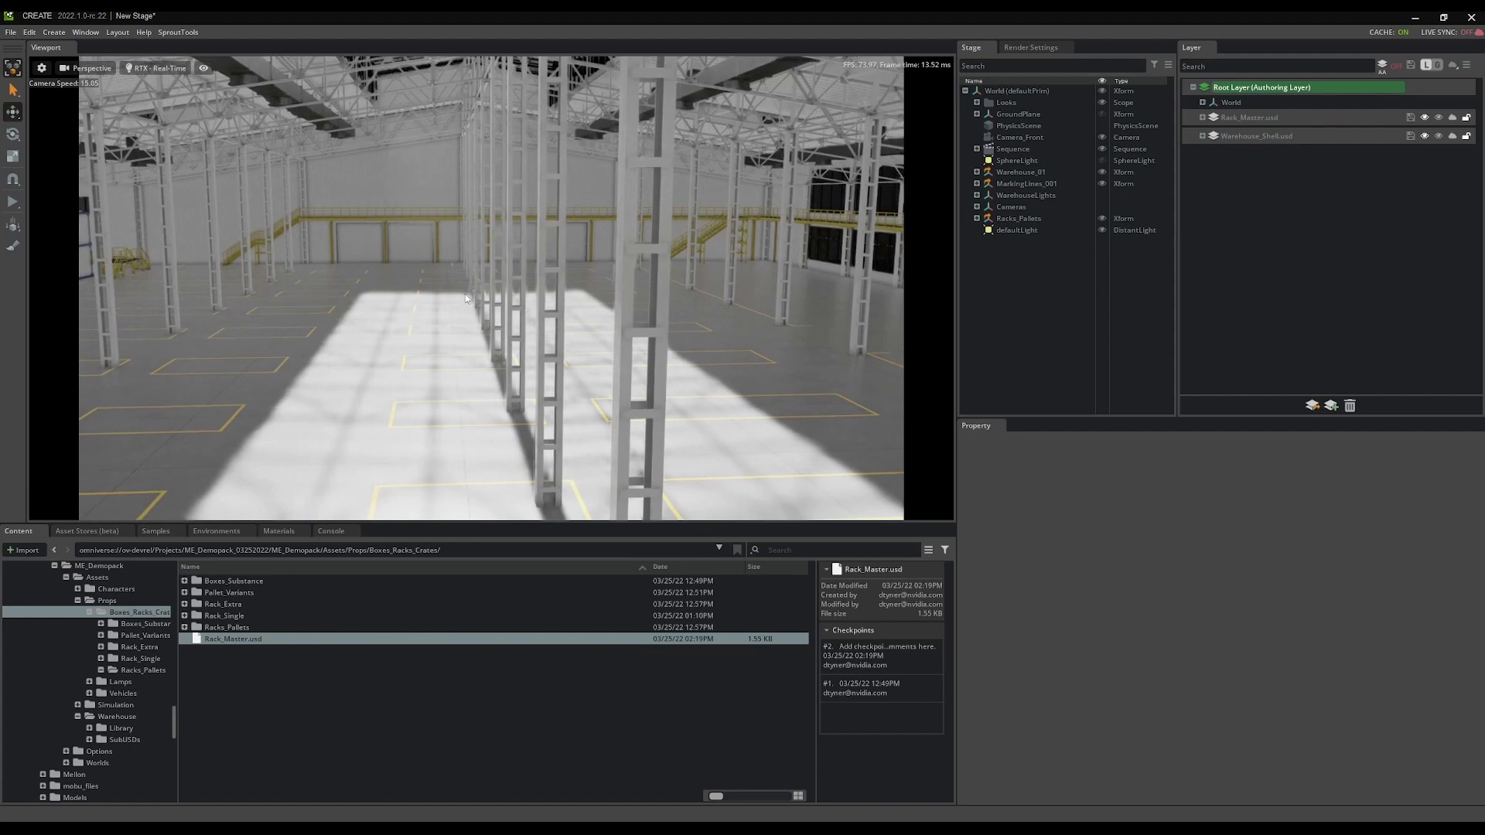
right_click_drag(485, 307, 569, 330)
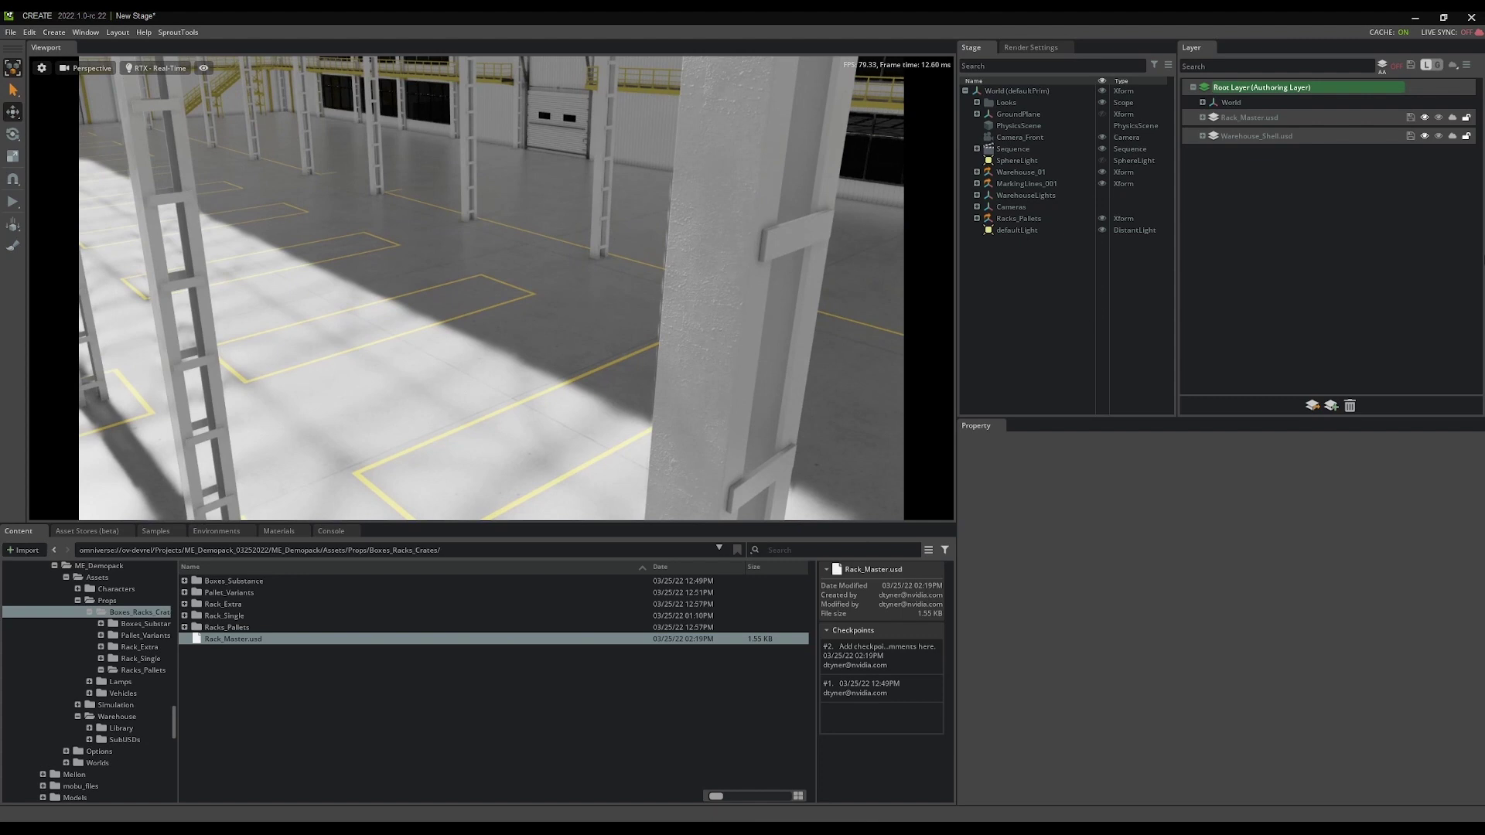
double_click(1273, 118)
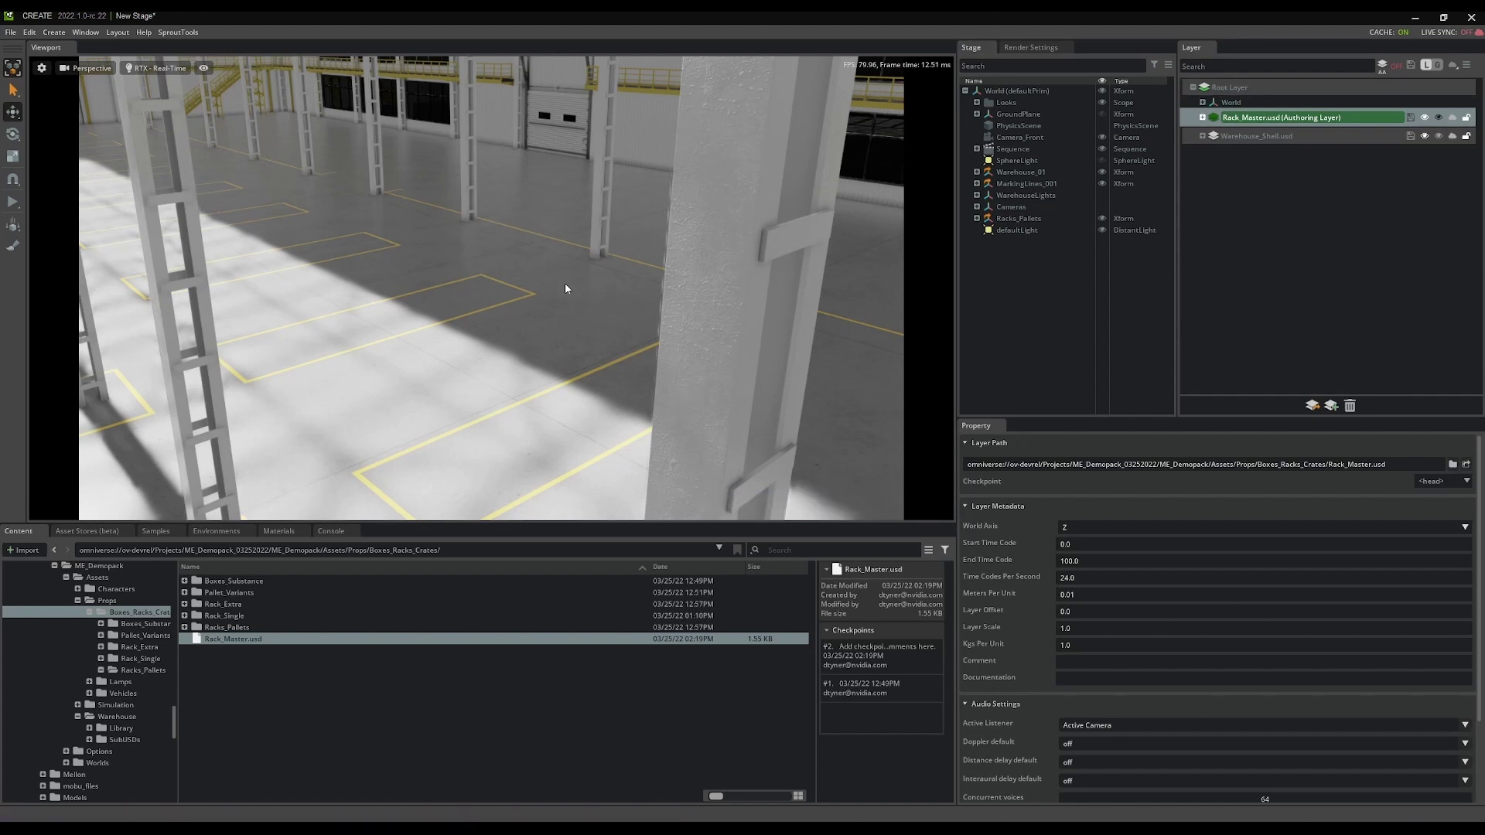
Step: Move the Racks_Pallets rack along the warehouse floor onto the near end of the yellow-marked bay beside the pillar
right_click_drag(565, 283, 393, 254)
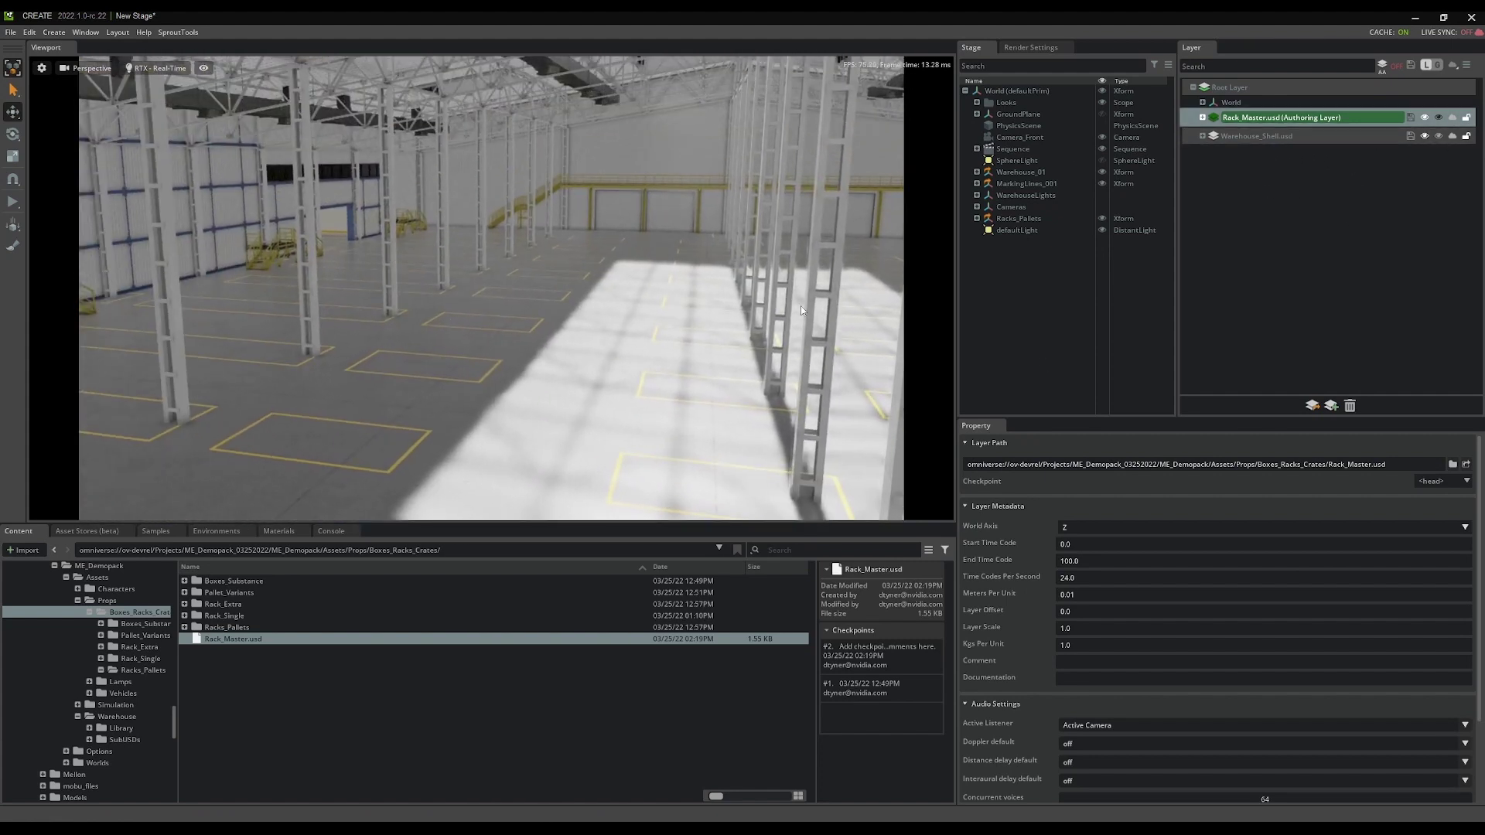
left_click(1019, 219)
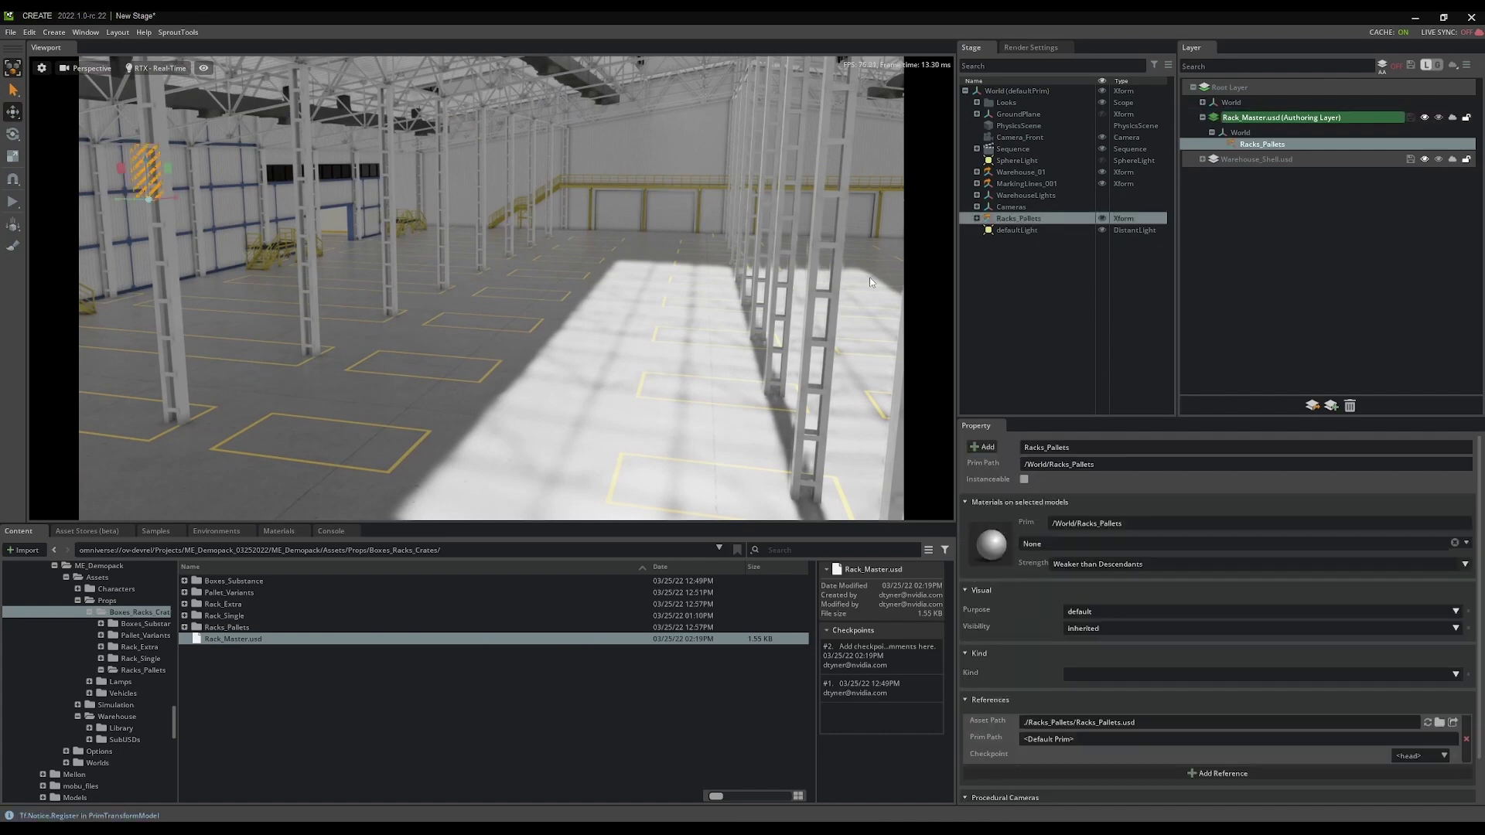
left_click_drag(616, 335, 593, 324, "alt")
scroll(593, 323, "down", 5)
left_click_drag(685, 385, 572, 362, "alt")
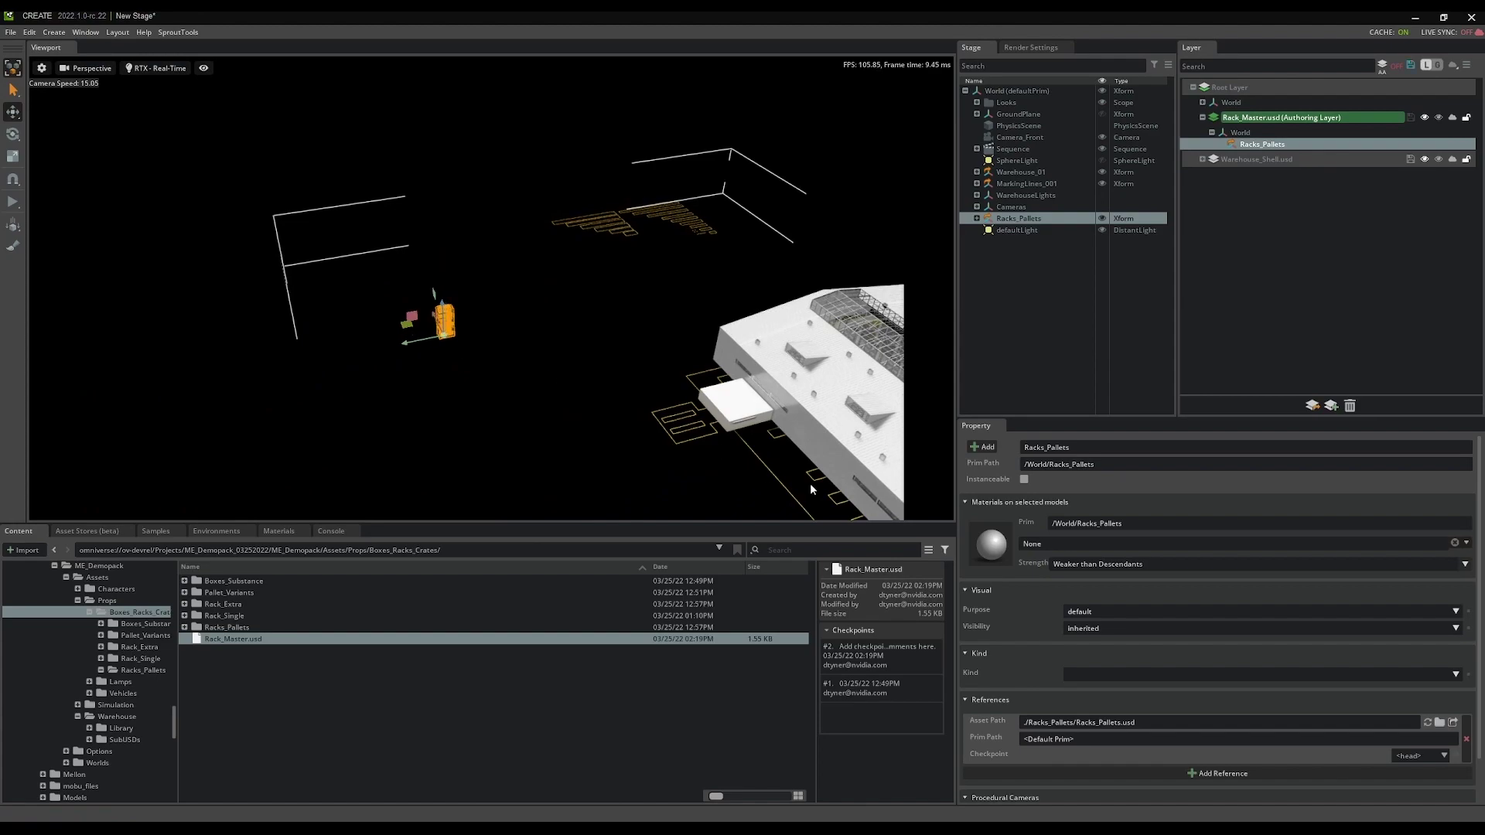
key("f")
right_click_drag(713, 399, 758, 337)
key("s")
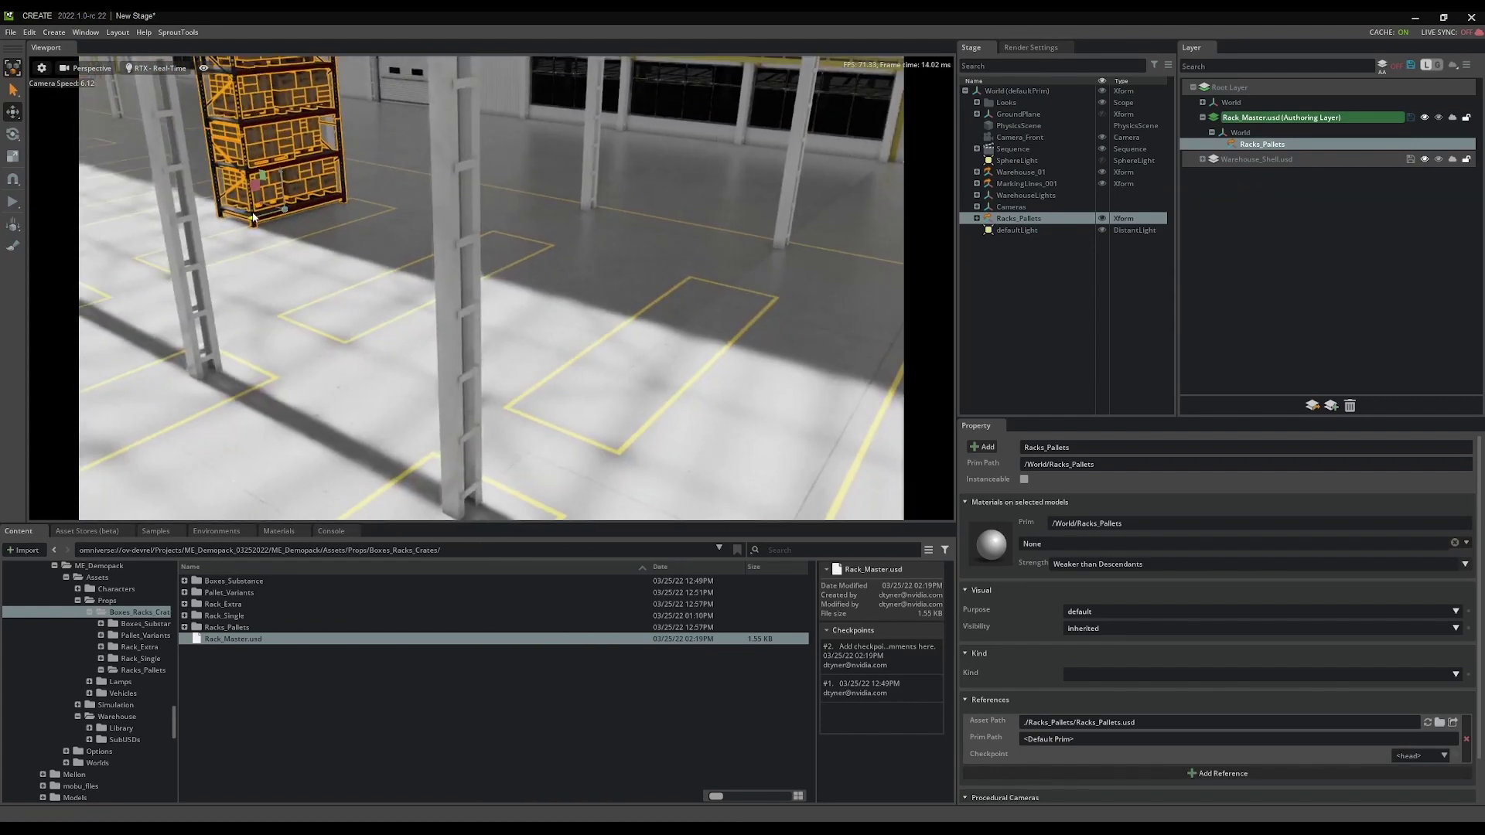
left_click_drag(246, 216, 550, 389)
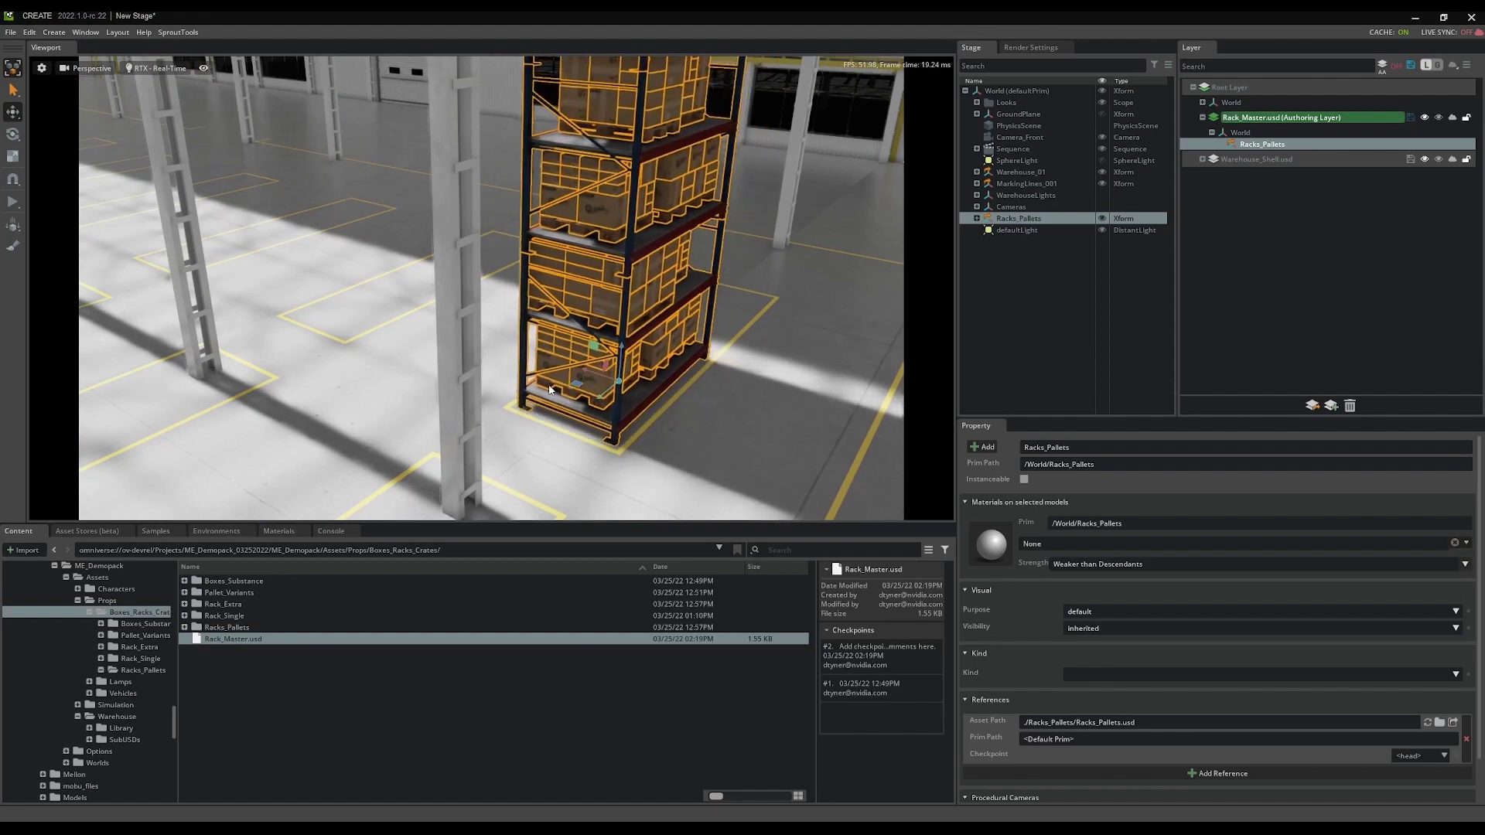
Step: Duplicate the Racks_Pallets rack and place the copy end to end with it, at about X -10104, Y -10266
left_click_drag(661, 389, 411, 370, "alt")
right_click_drag(409, 370, 414, 386)
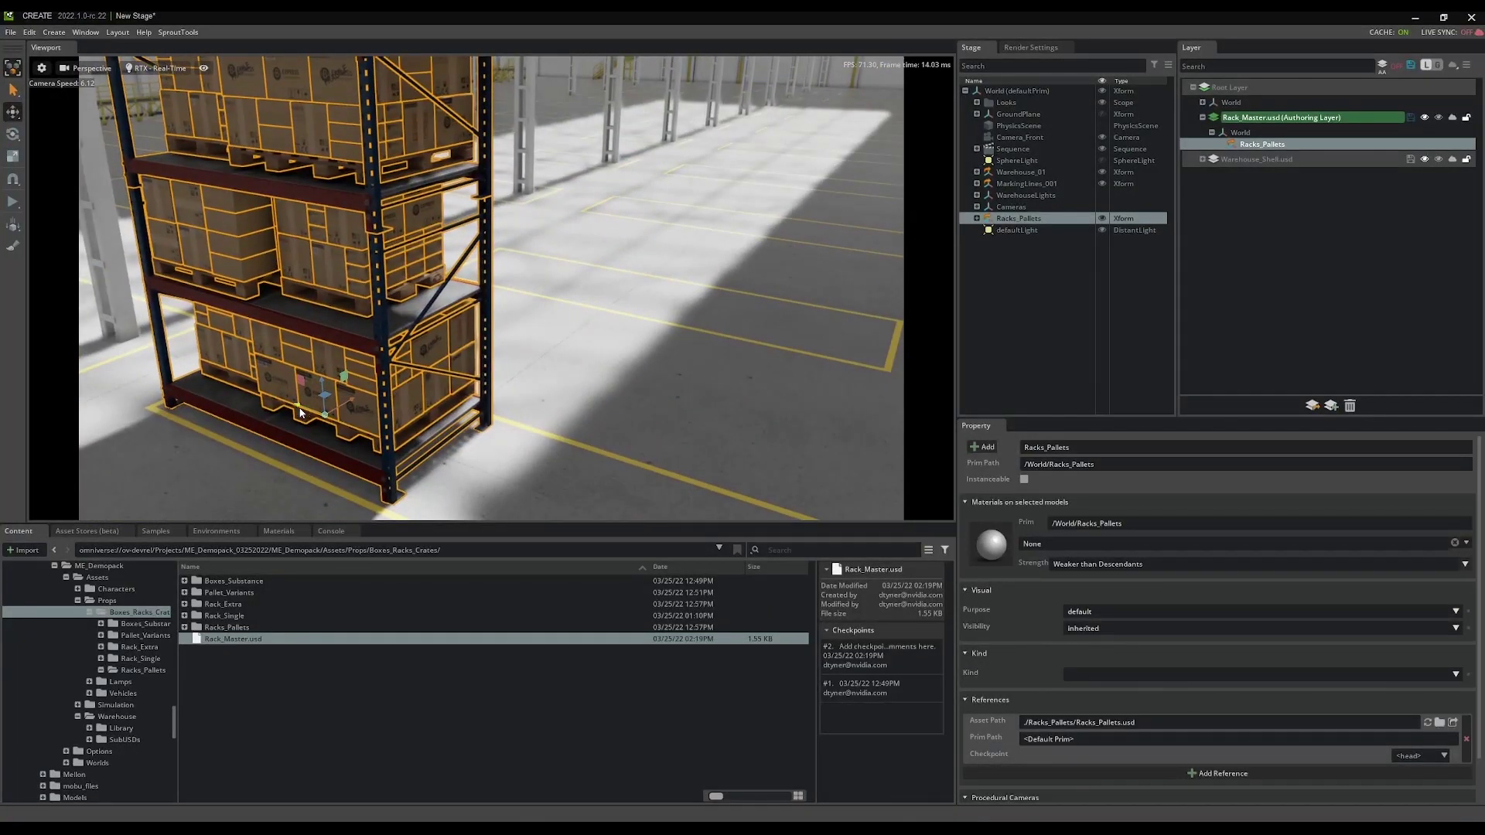
key("ctrl+d")
left_click_drag(299, 408, 590, 517)
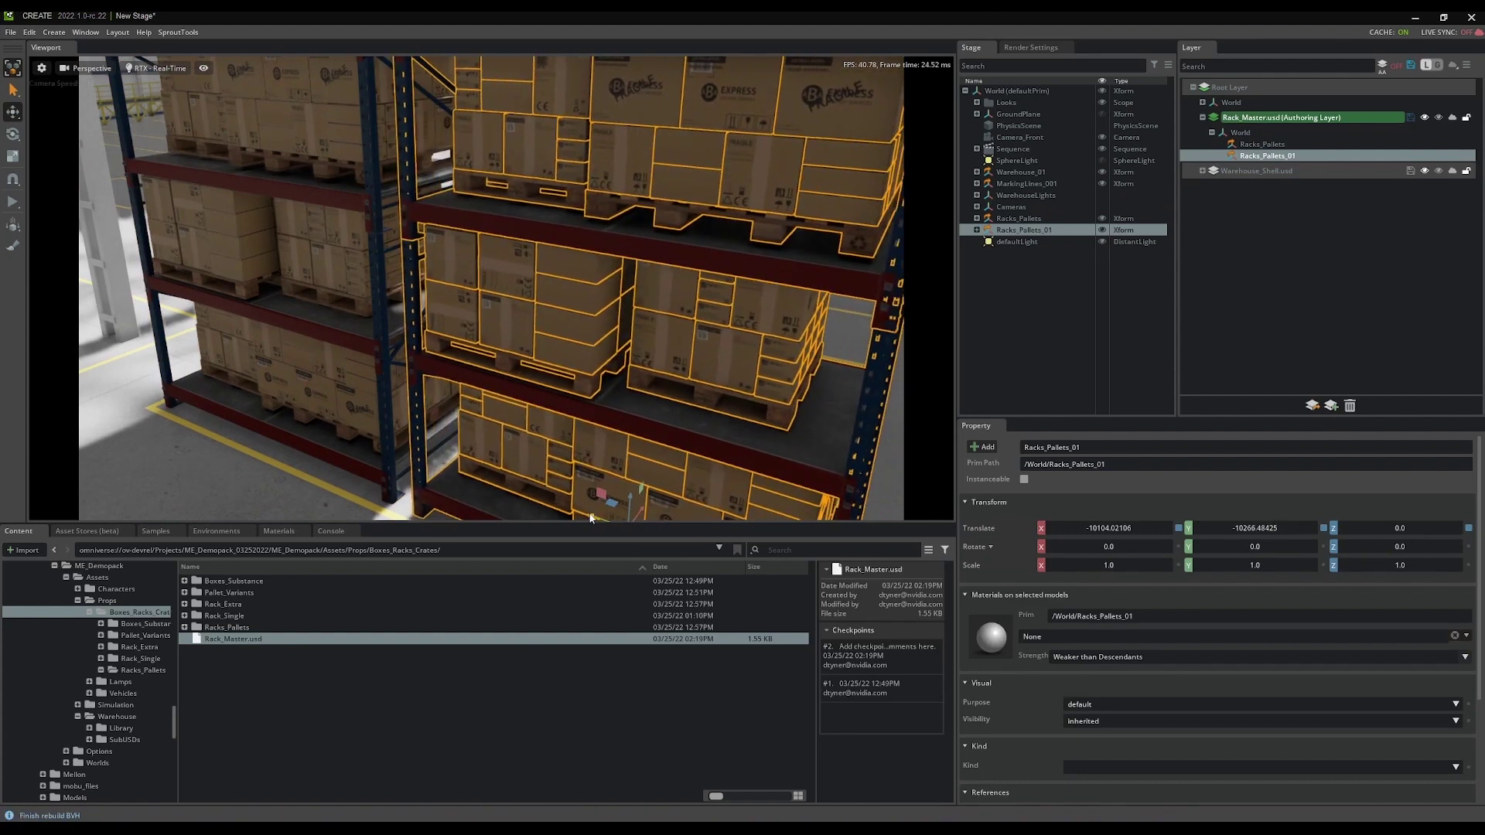
left_click_drag(349, 303, 643, 294, "alt")
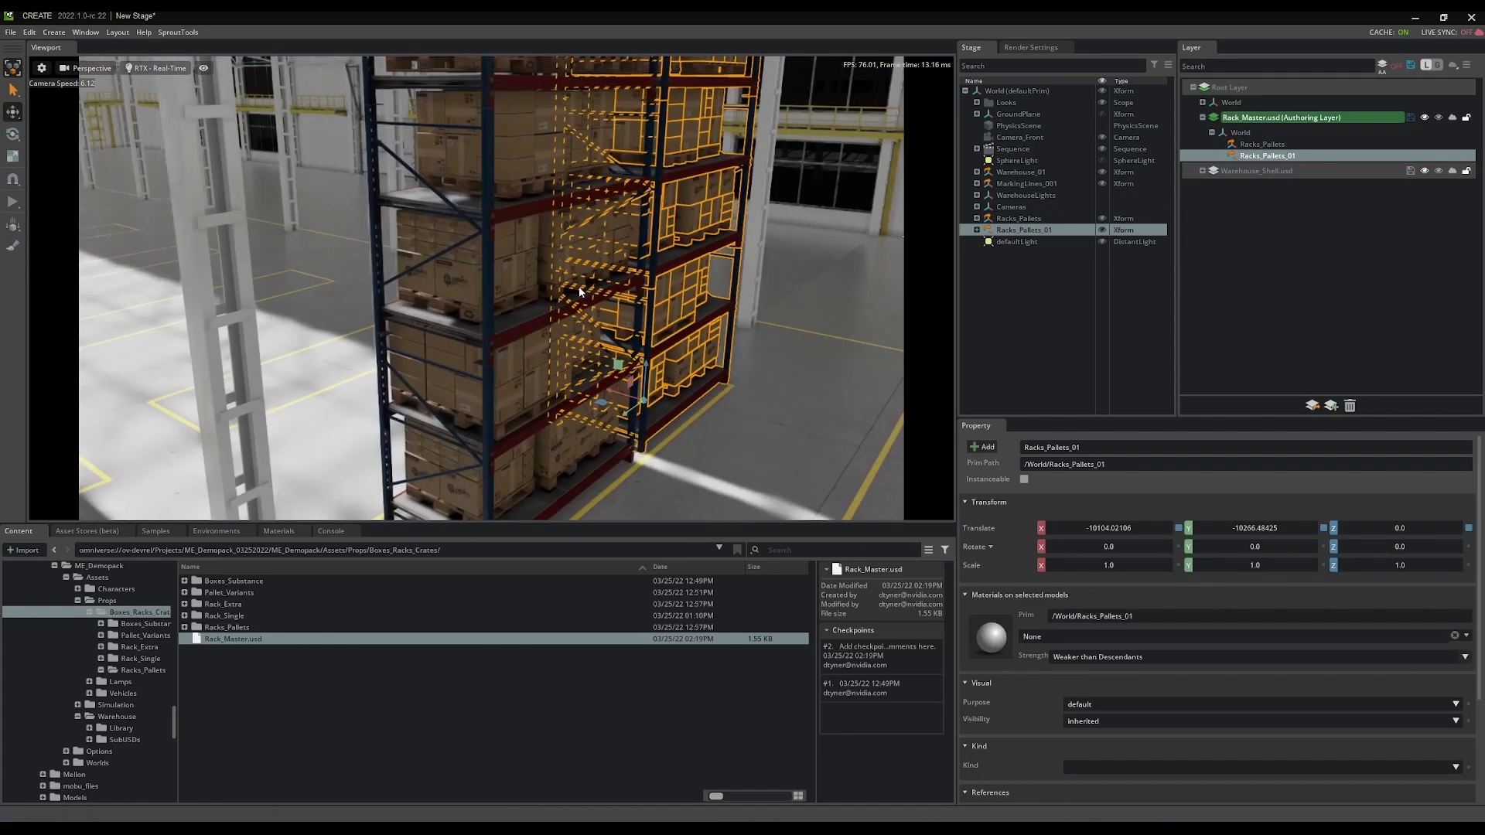
Step: Duplicate both loaded racks onto the adjacent floor bay, and delete the two copies
left_click(1019, 219, "ctrl")
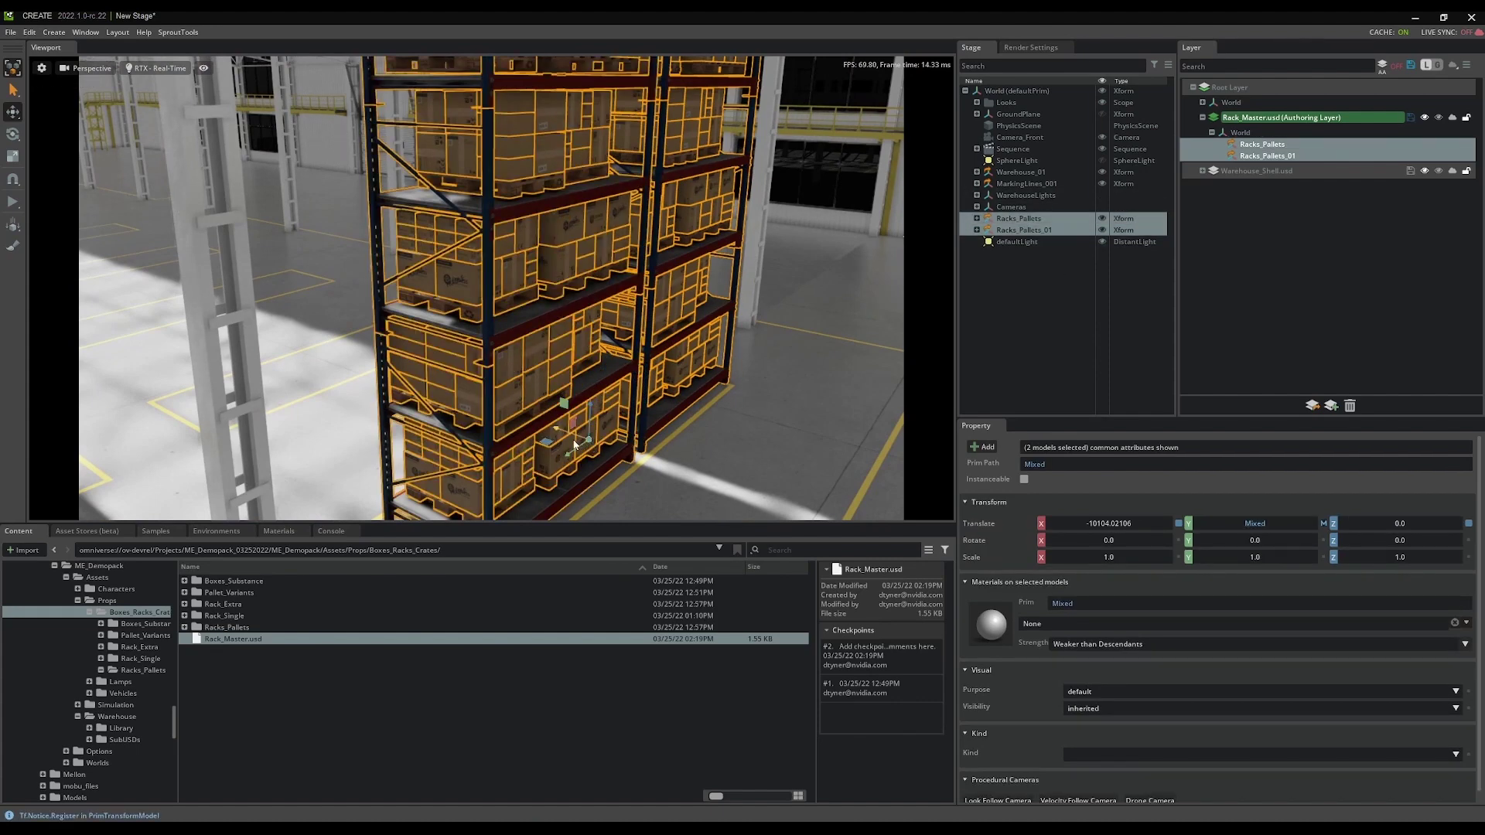
key("ctrl+d")
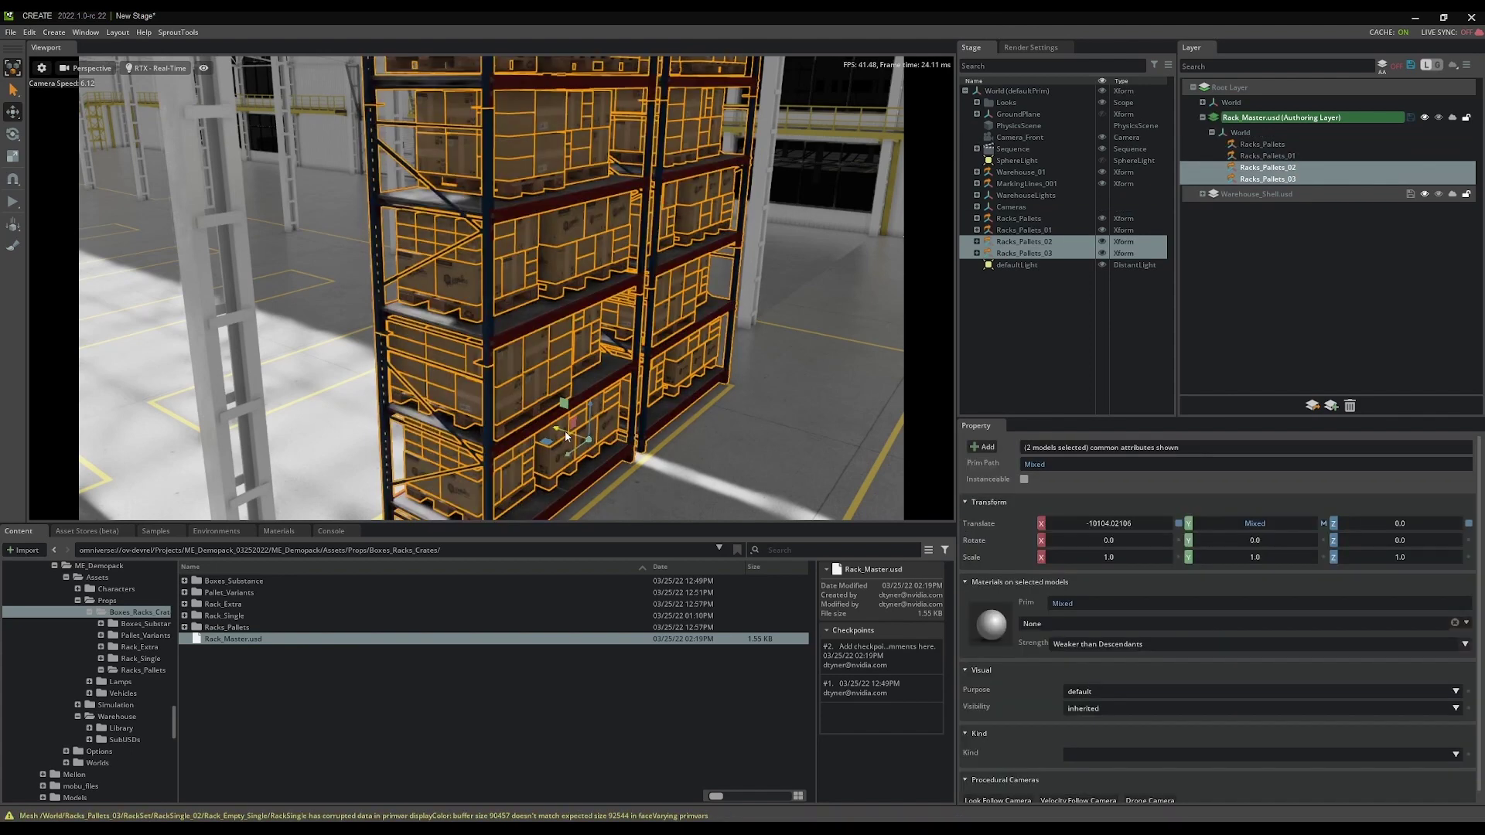
left_click_drag(566, 432, 339, 353)
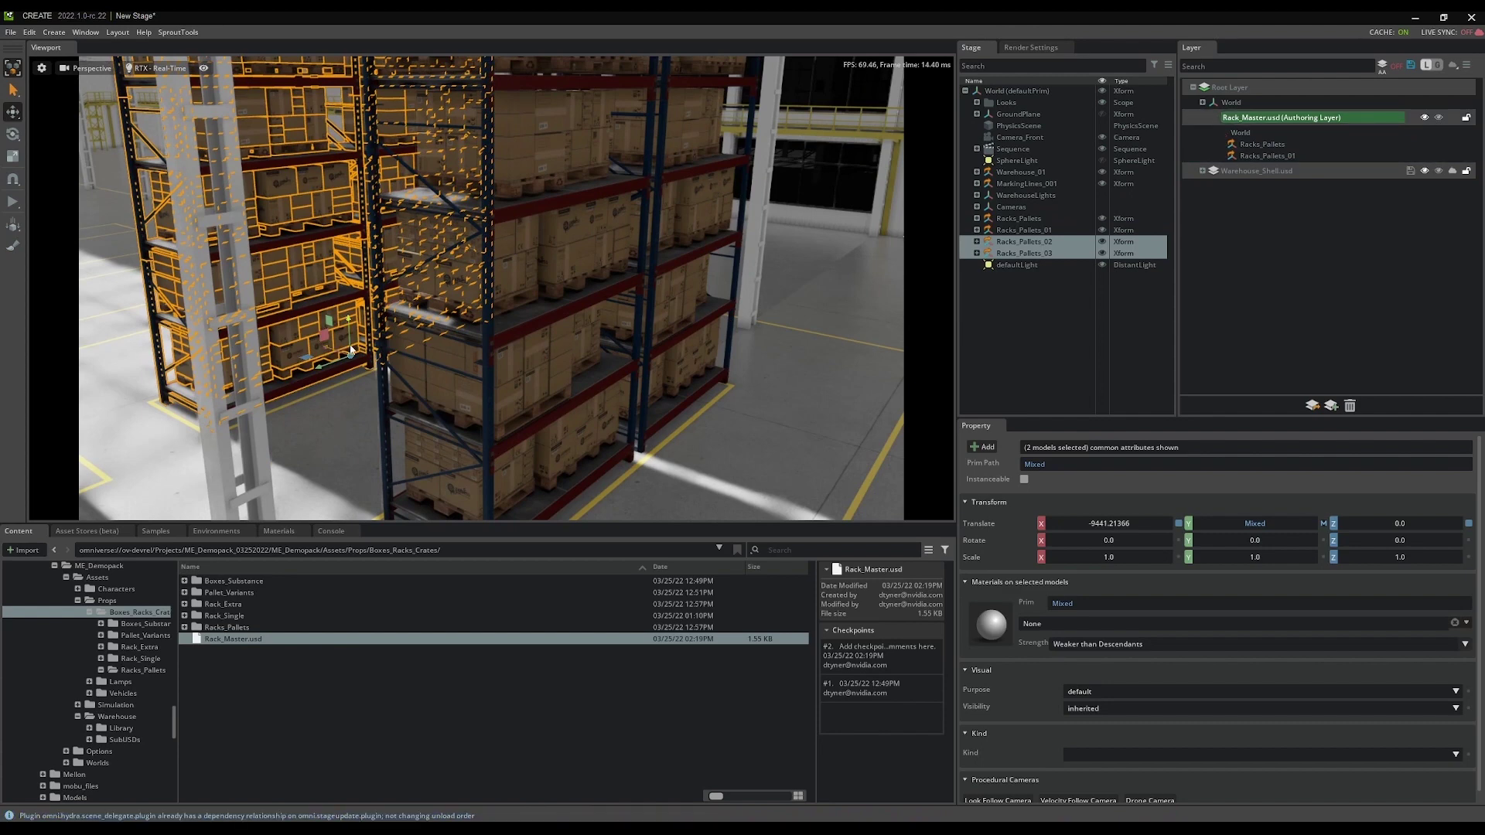
key("Delete")
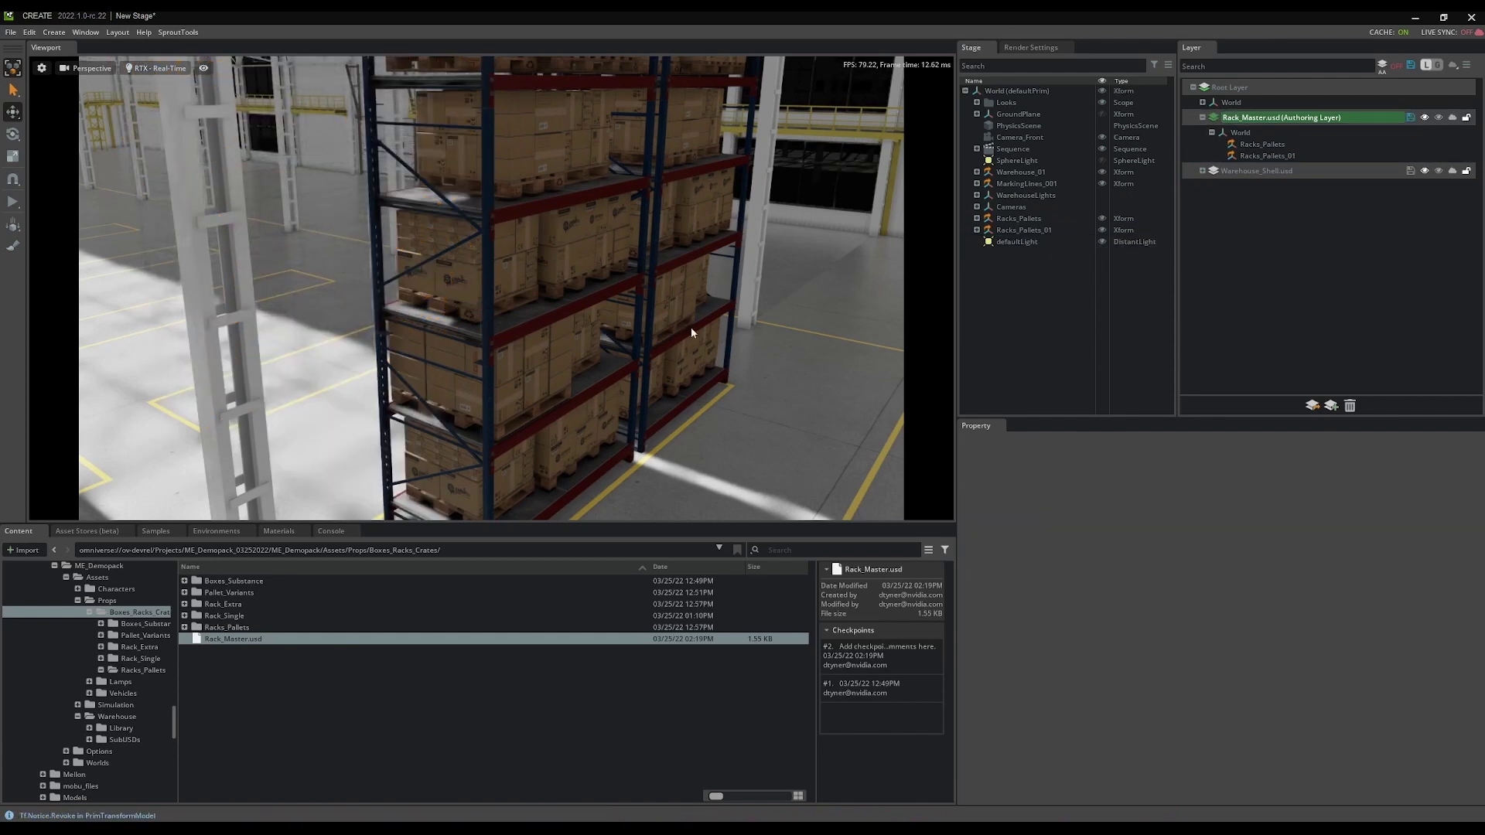
Step: Switch the modeling variant of the lower-shelf PalletGroup03_Variants pallet in the duplicated rack to PalletGroup03_A
key("w")
right_click_drag(689, 322, 490, 304)
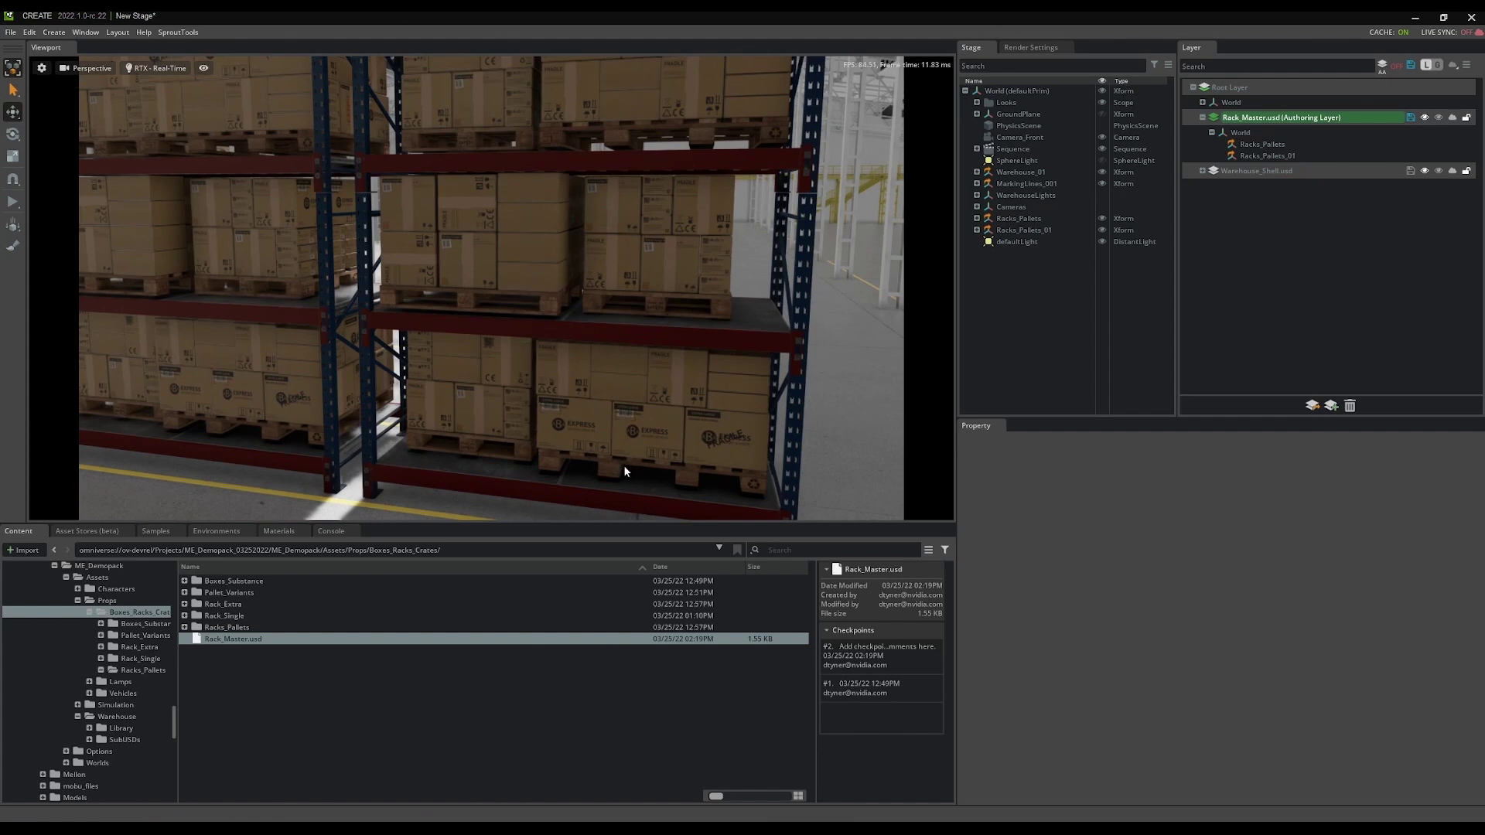
left_click(470, 449)
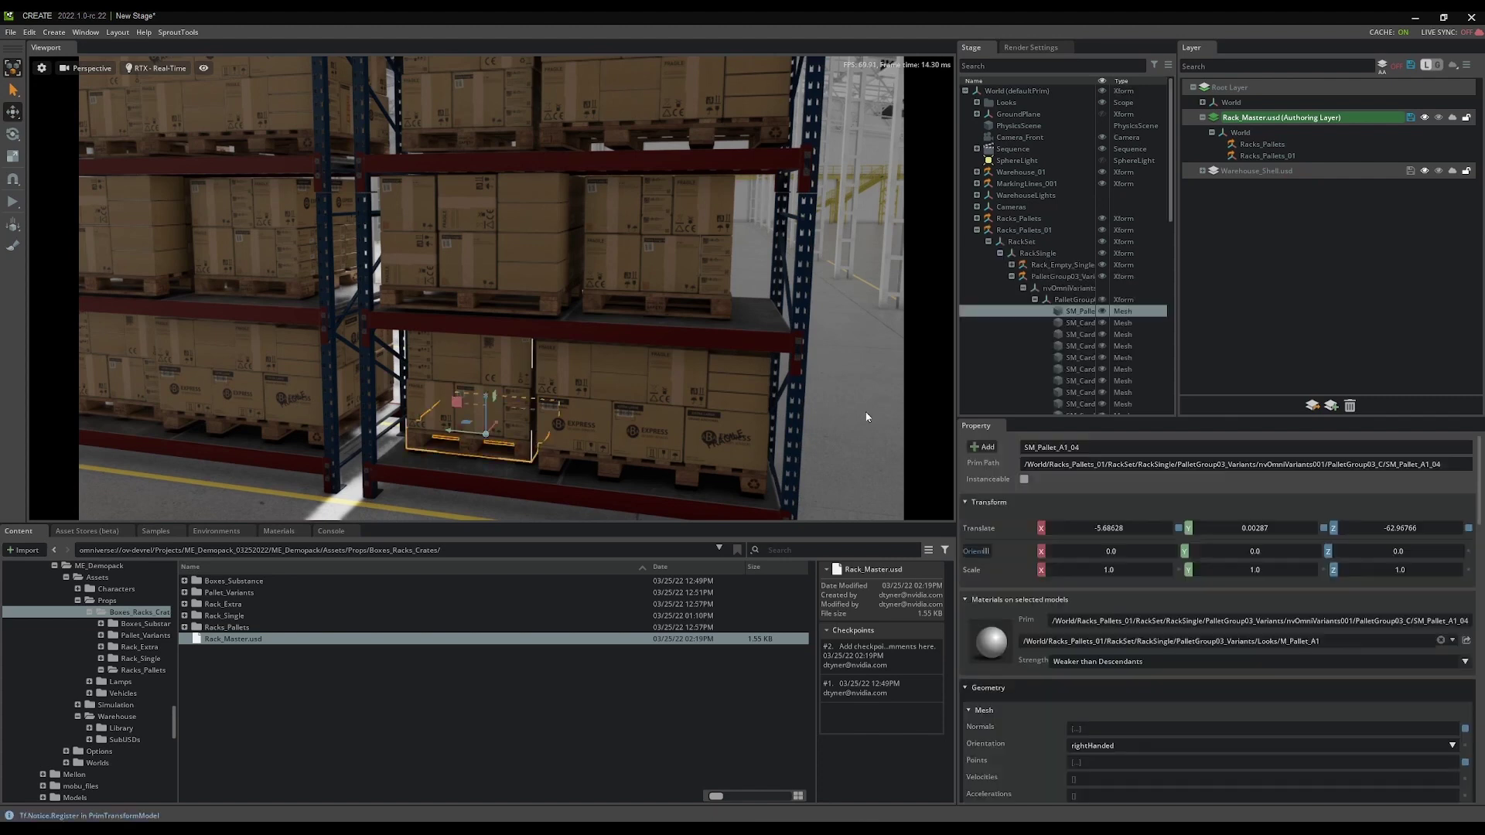
left_click(1054, 290)
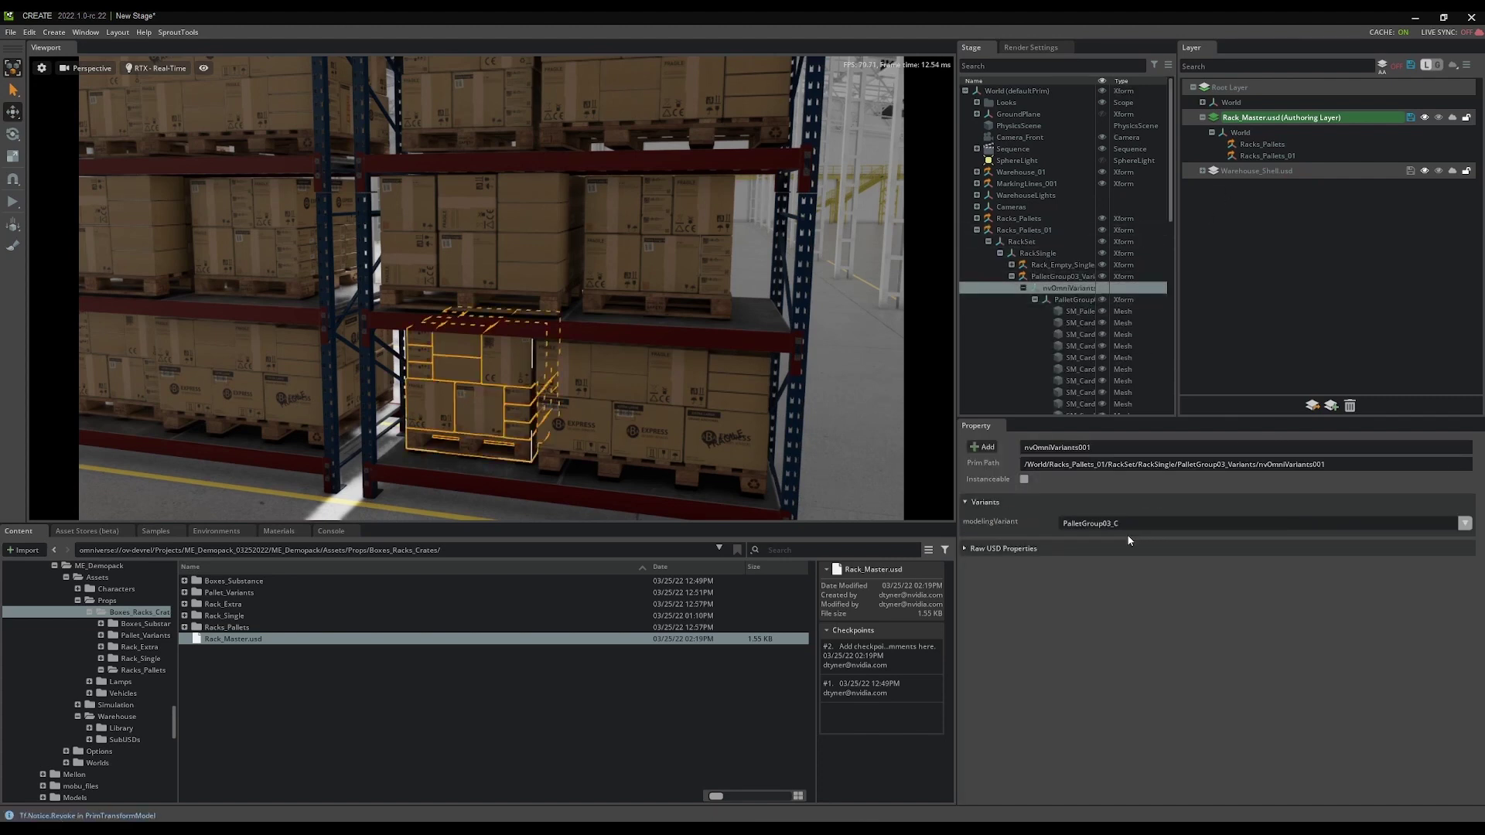
left_click(1131, 526)
left_click(1116, 549)
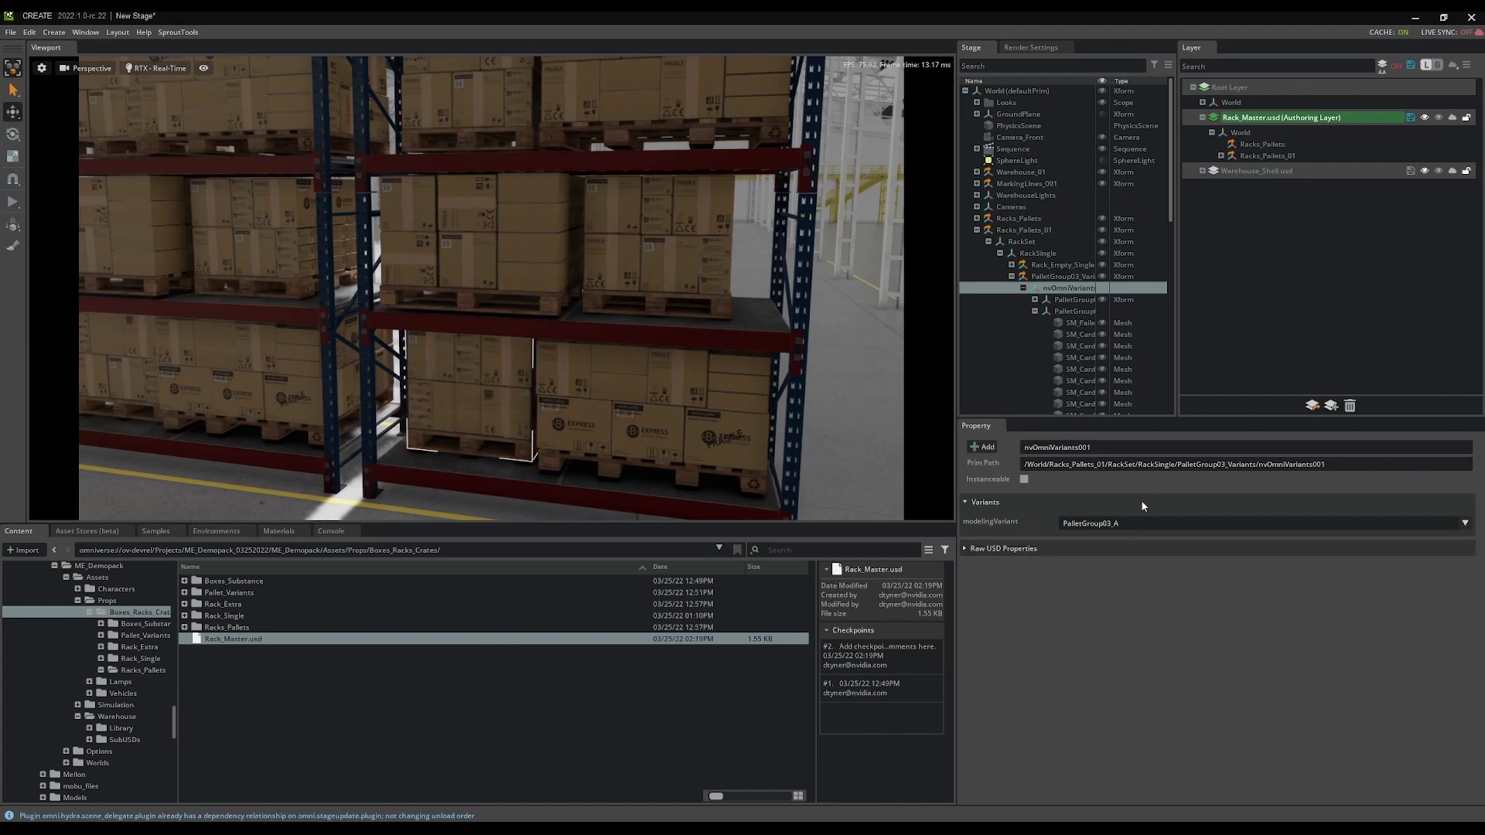
Step: Set the modeling variant of the PalletGroup03_Variants_01 pallet in the duplicated rack's RackSingle to PalletGroup03_A
left_click(652, 303)
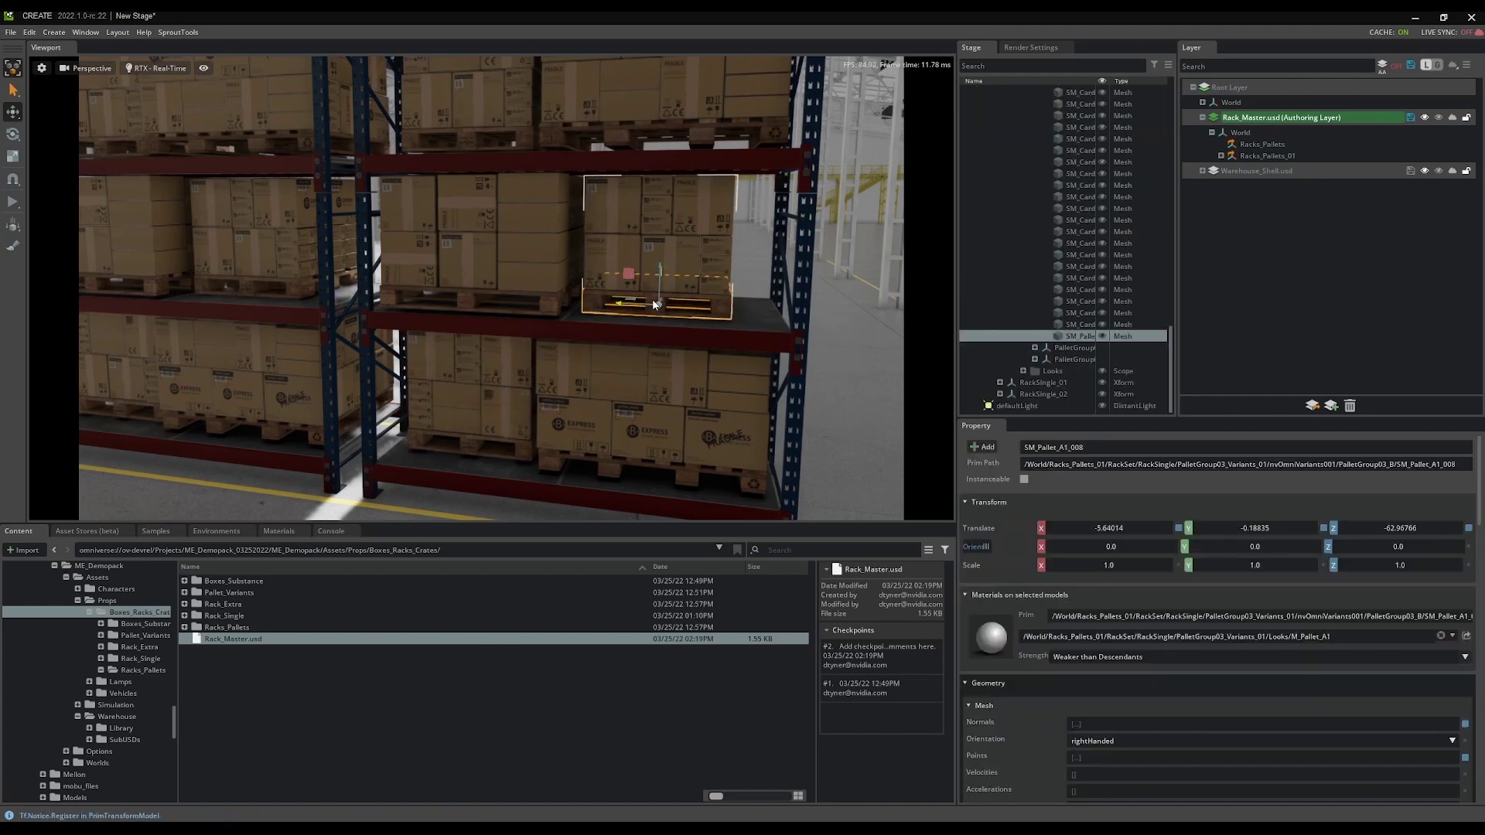
scroll(1065, 256, "up", 2)
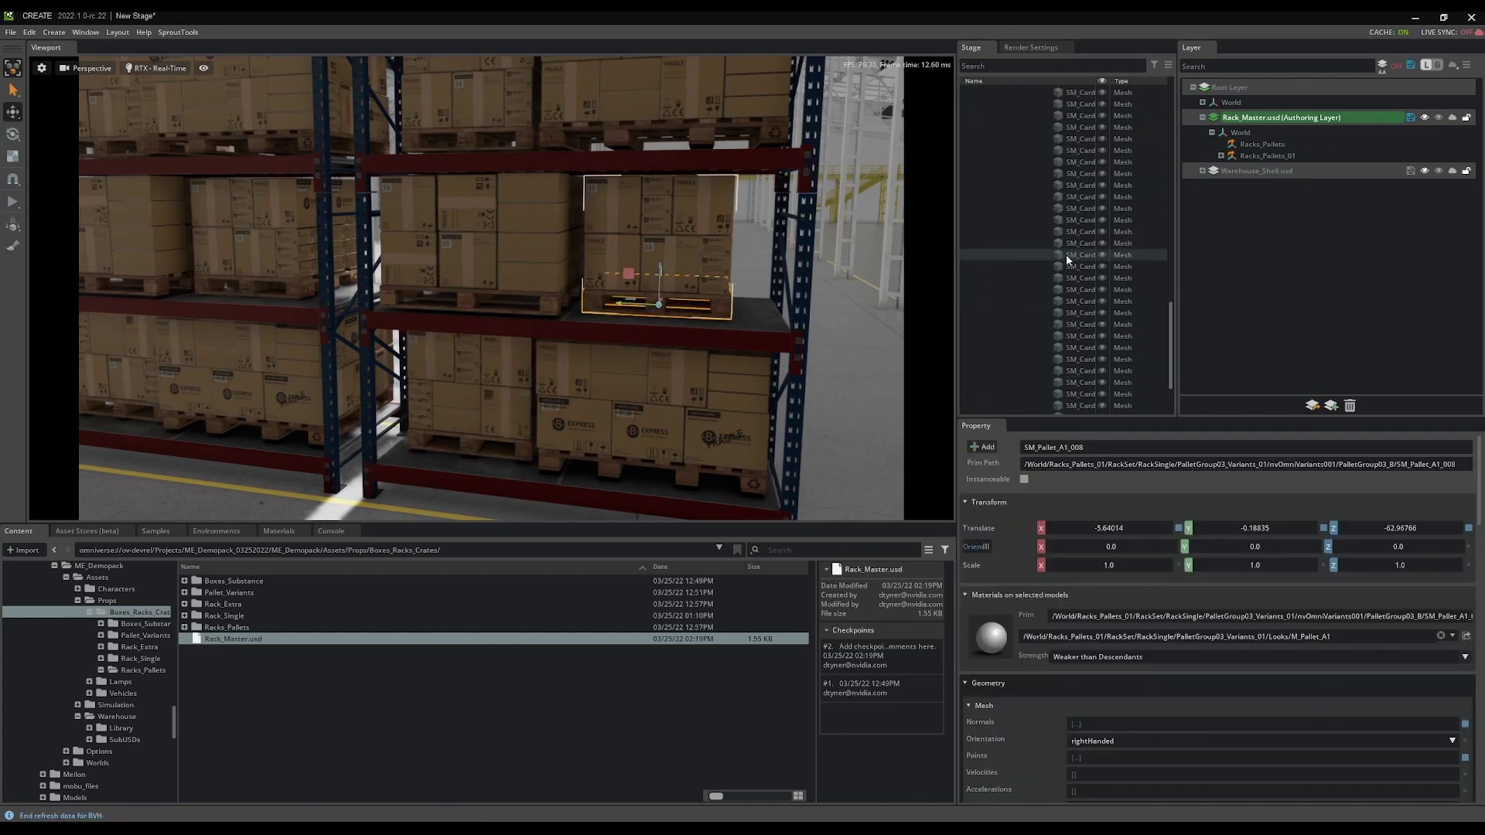
scroll(1066, 254, "up", 3)
left_click(1065, 253)
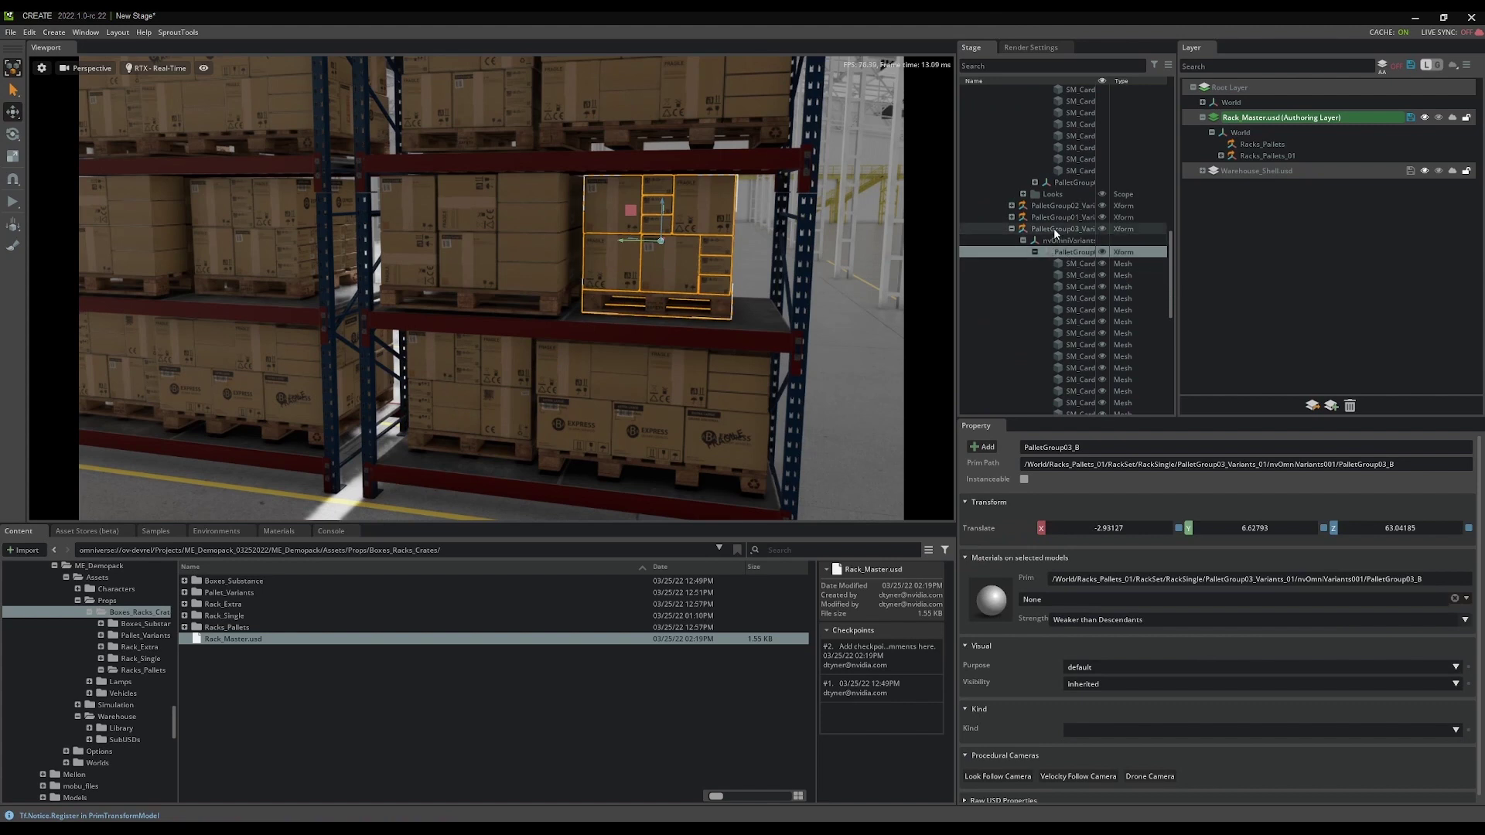
left_click(1053, 229)
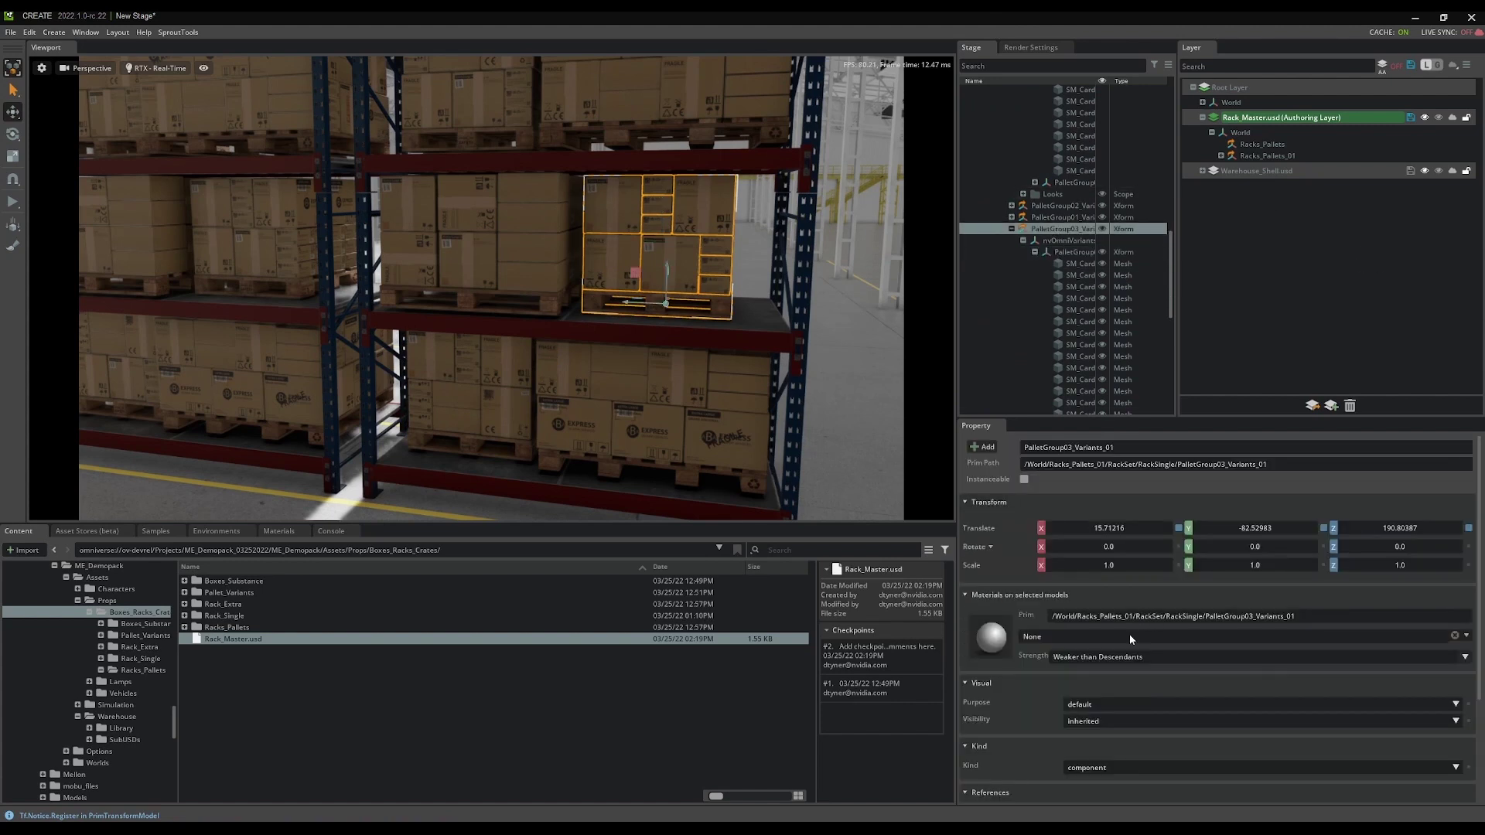
left_click(1069, 240)
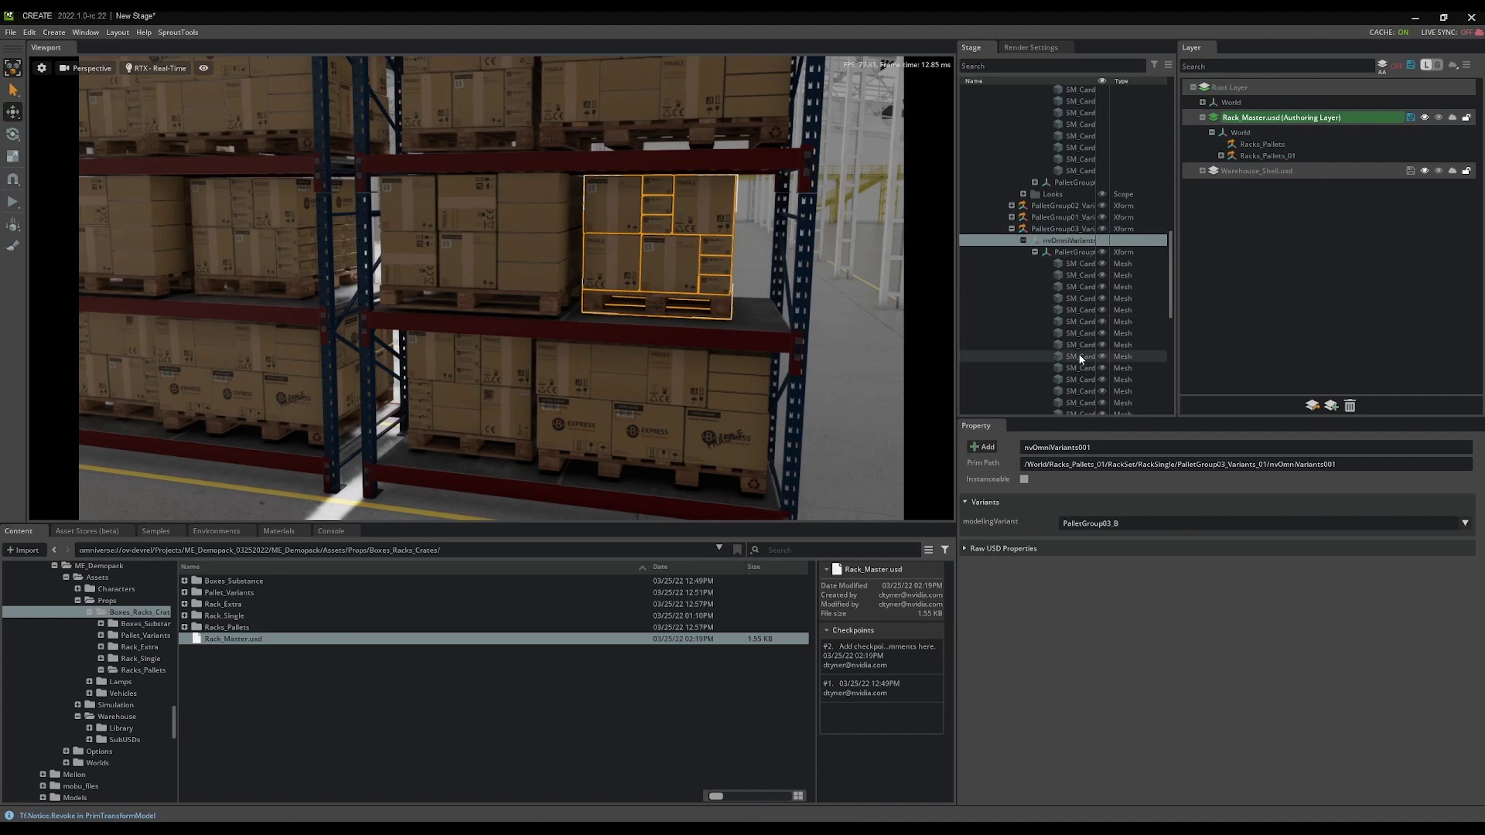
key("Down")
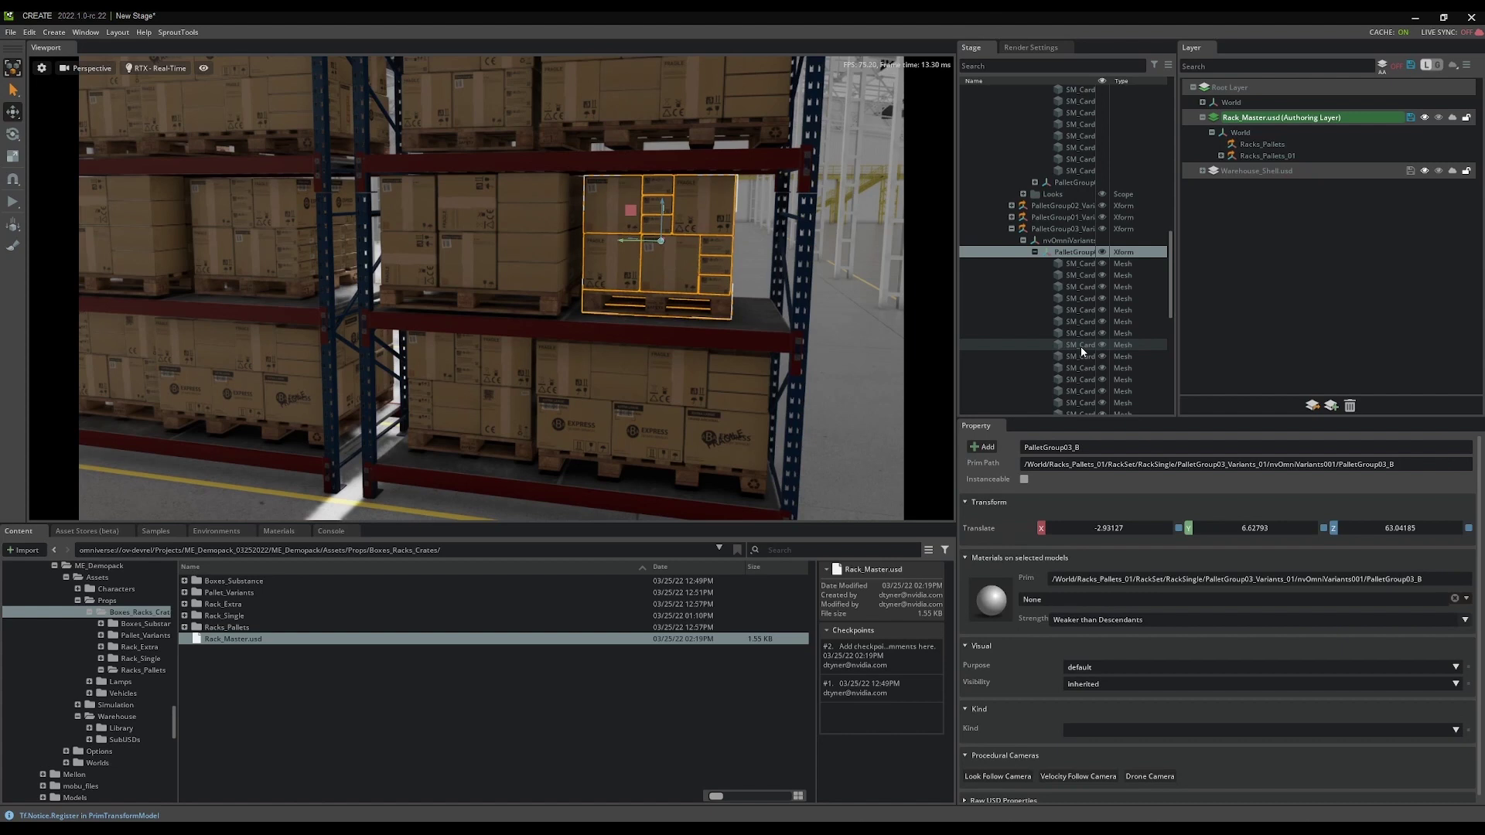
key("Up")
key("Up")
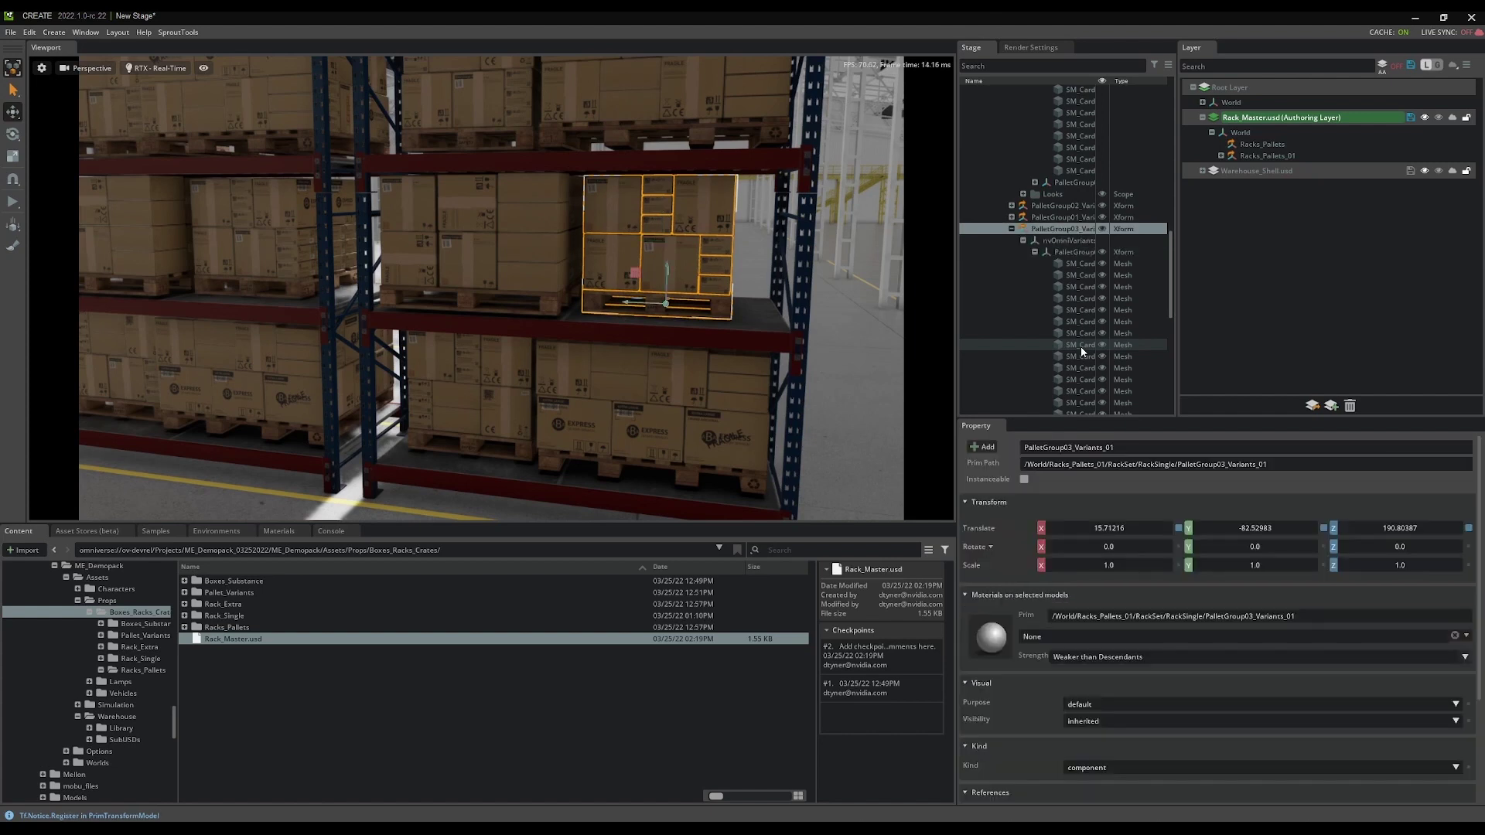
left_click(1071, 239)
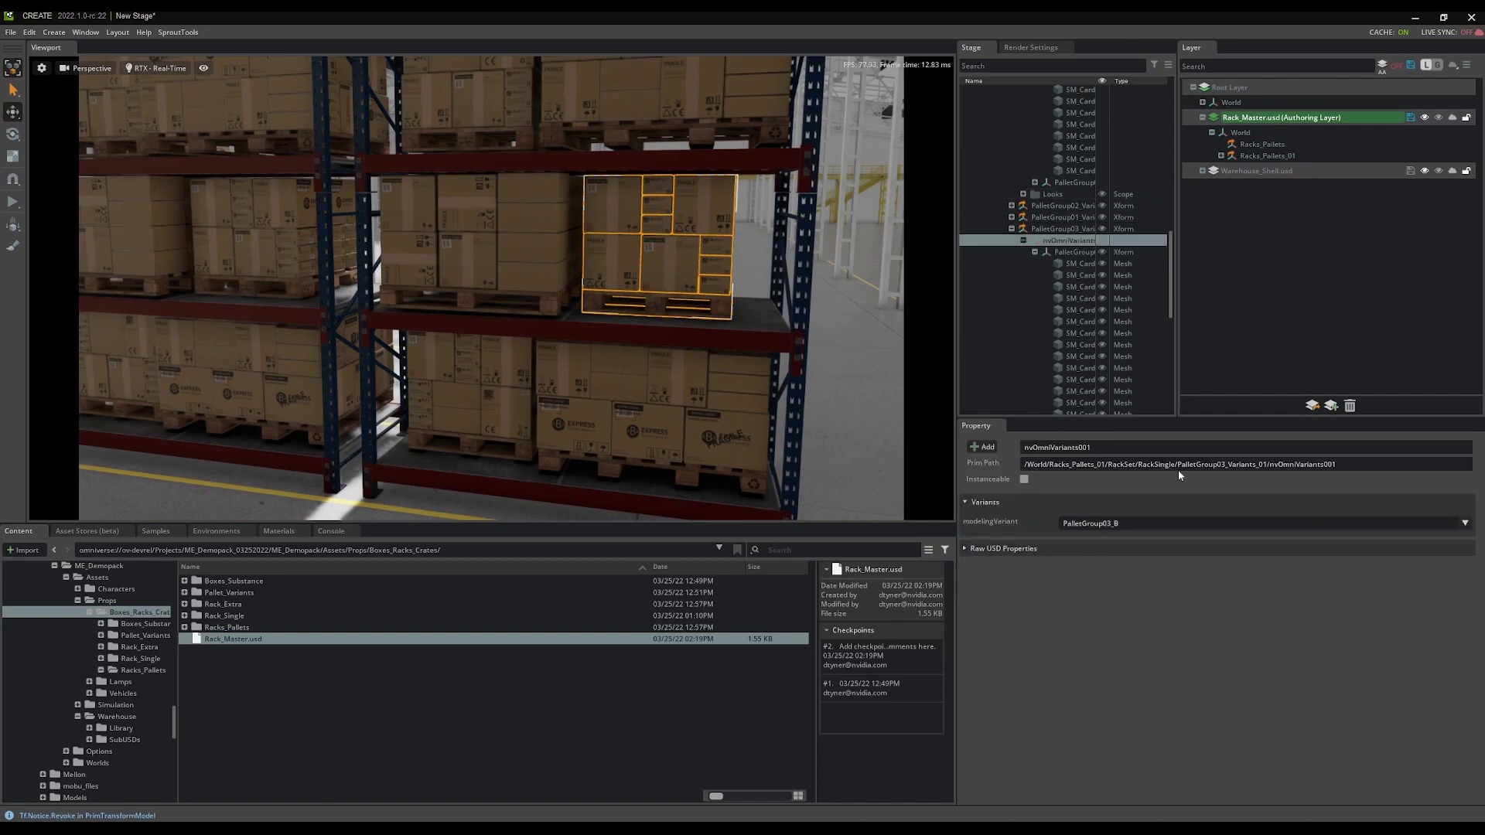
left_click(1162, 523)
left_click(1126, 575)
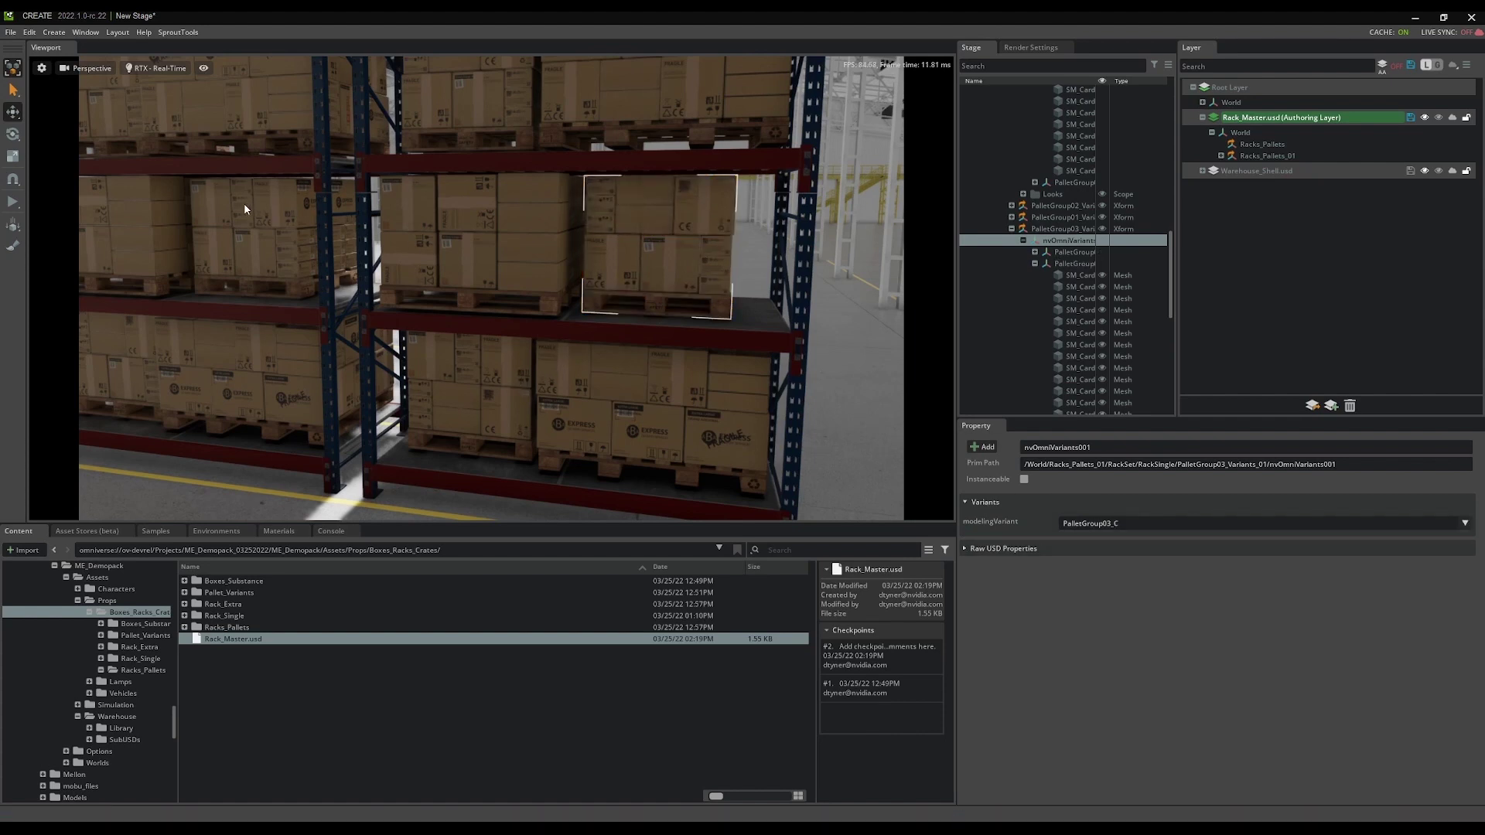
left_click(1107, 526)
left_click(1120, 551)
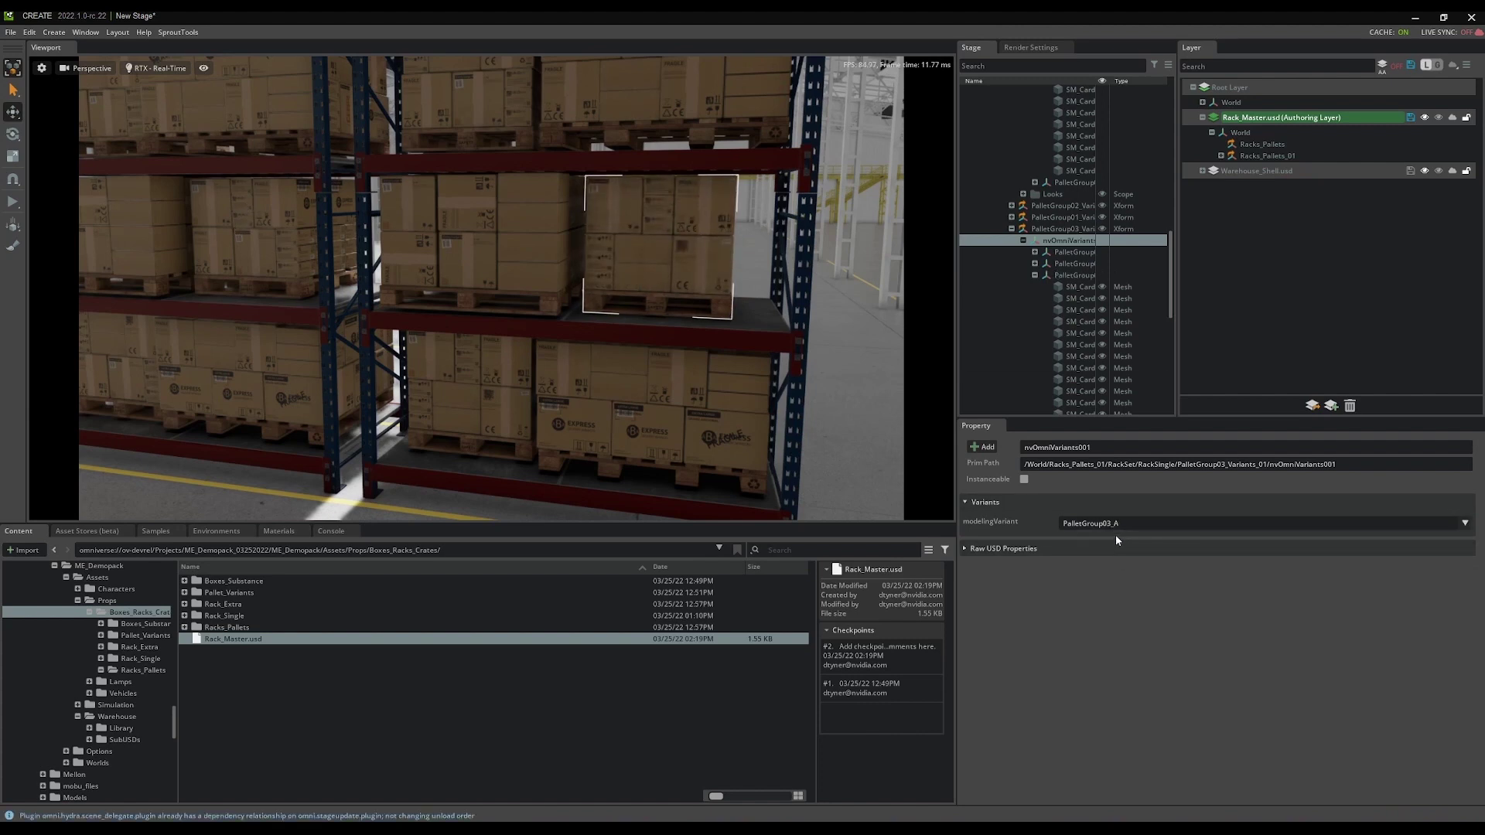
Step: Turn on snapping, check its increments, and rotate the PalletGroup03_Variants_01 pallet in RackSingle to -90 degrees about Z
left_click(1083, 229)
key("e")
left_click(13, 182)
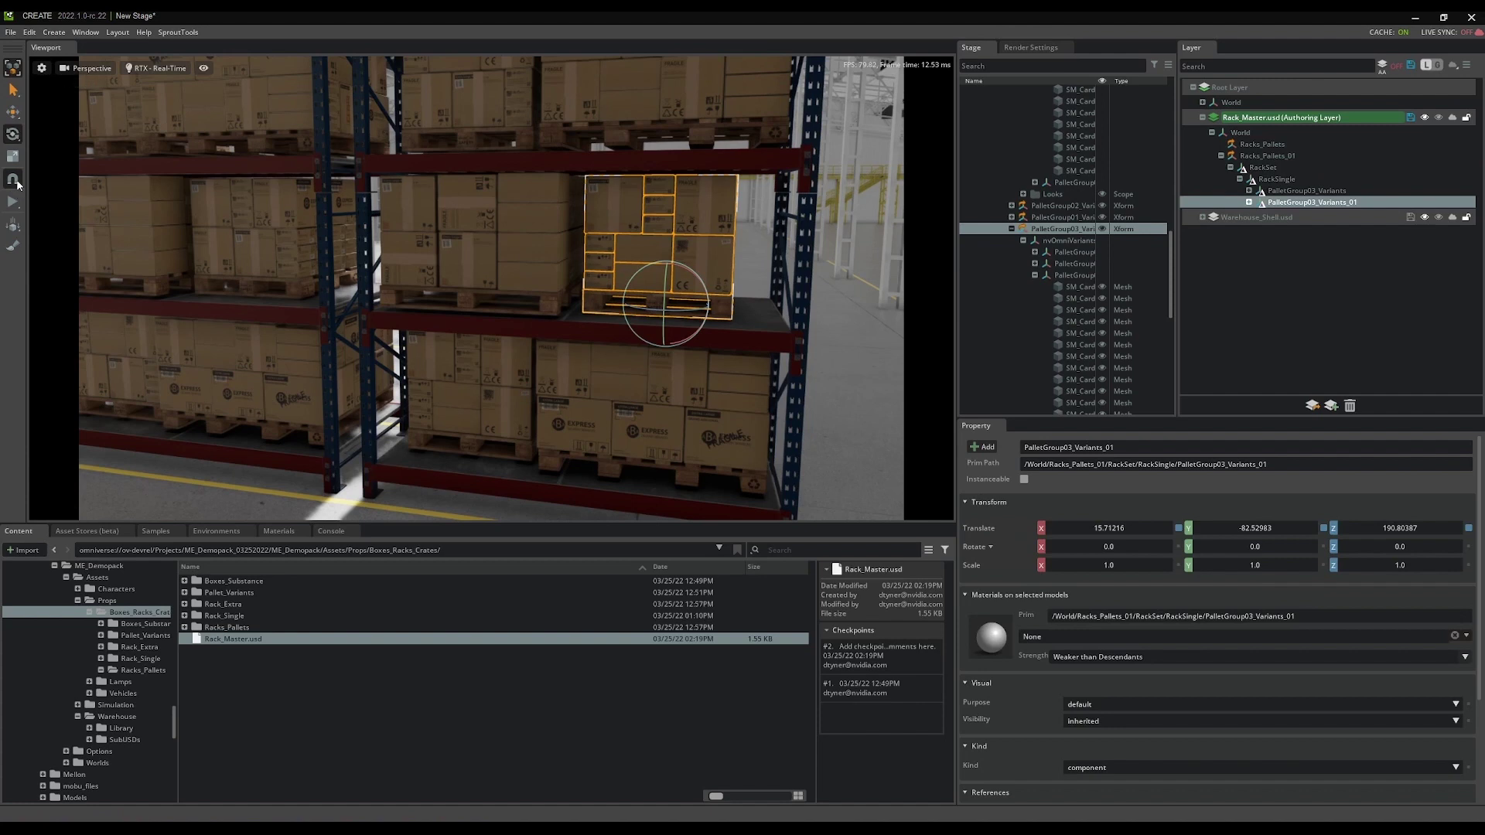
right_click(18, 184)
left_click(36, 196)
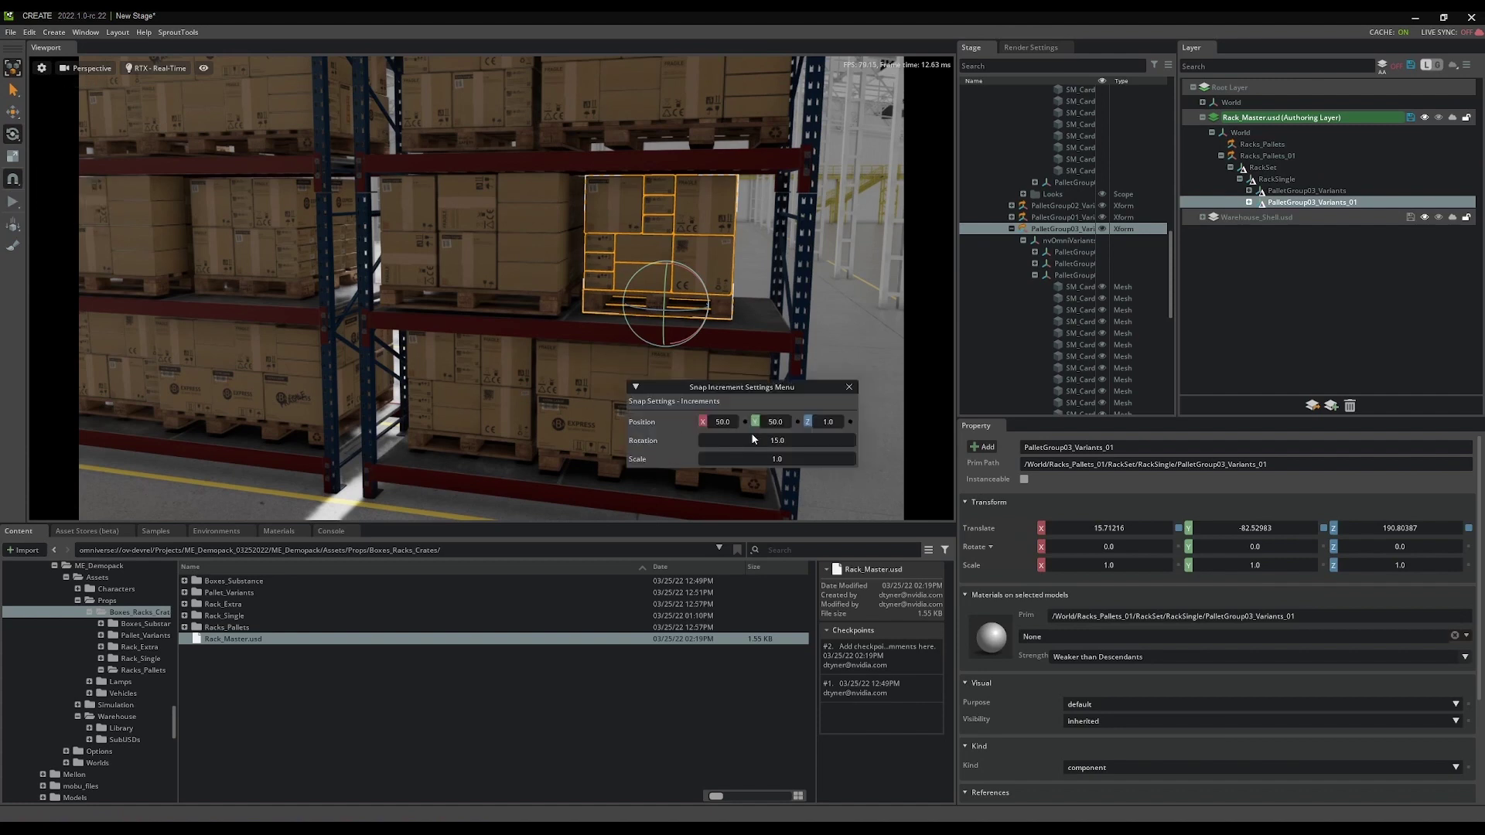
left_click(849, 388)
right_click_drag(634, 321, 655, 360)
mouse_move(480, 341)
left_mouse_down()
mouse_move(406, 303)
mouse_move(488, 363)
left_mouse_up()
Step: Move the rotated PalletGroup03_Variants_01 pallet in RackSingle across its shelf to about X -20.13
key("w")
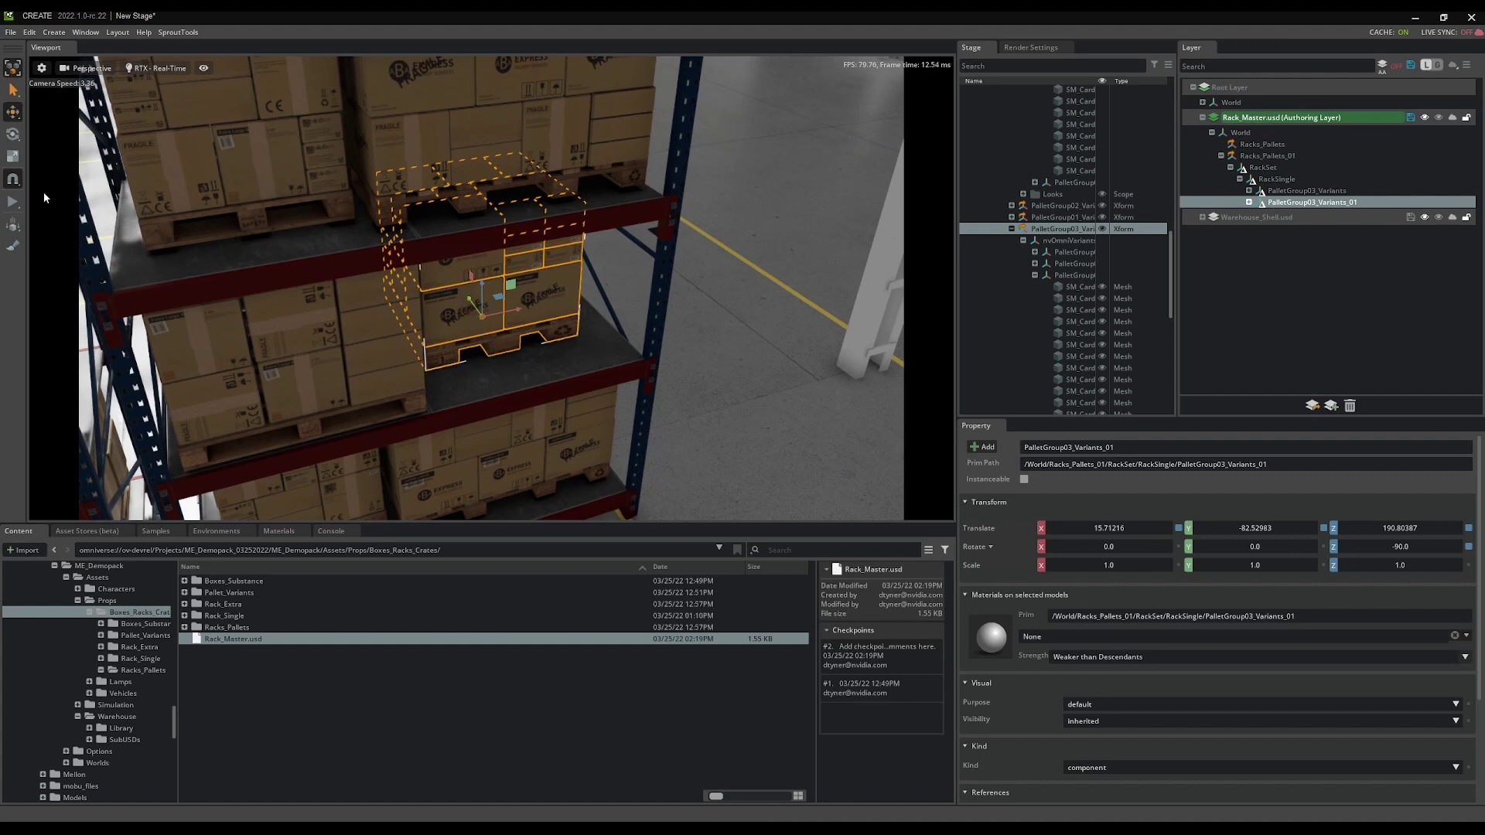
left_click_drag(470, 303, 482, 327)
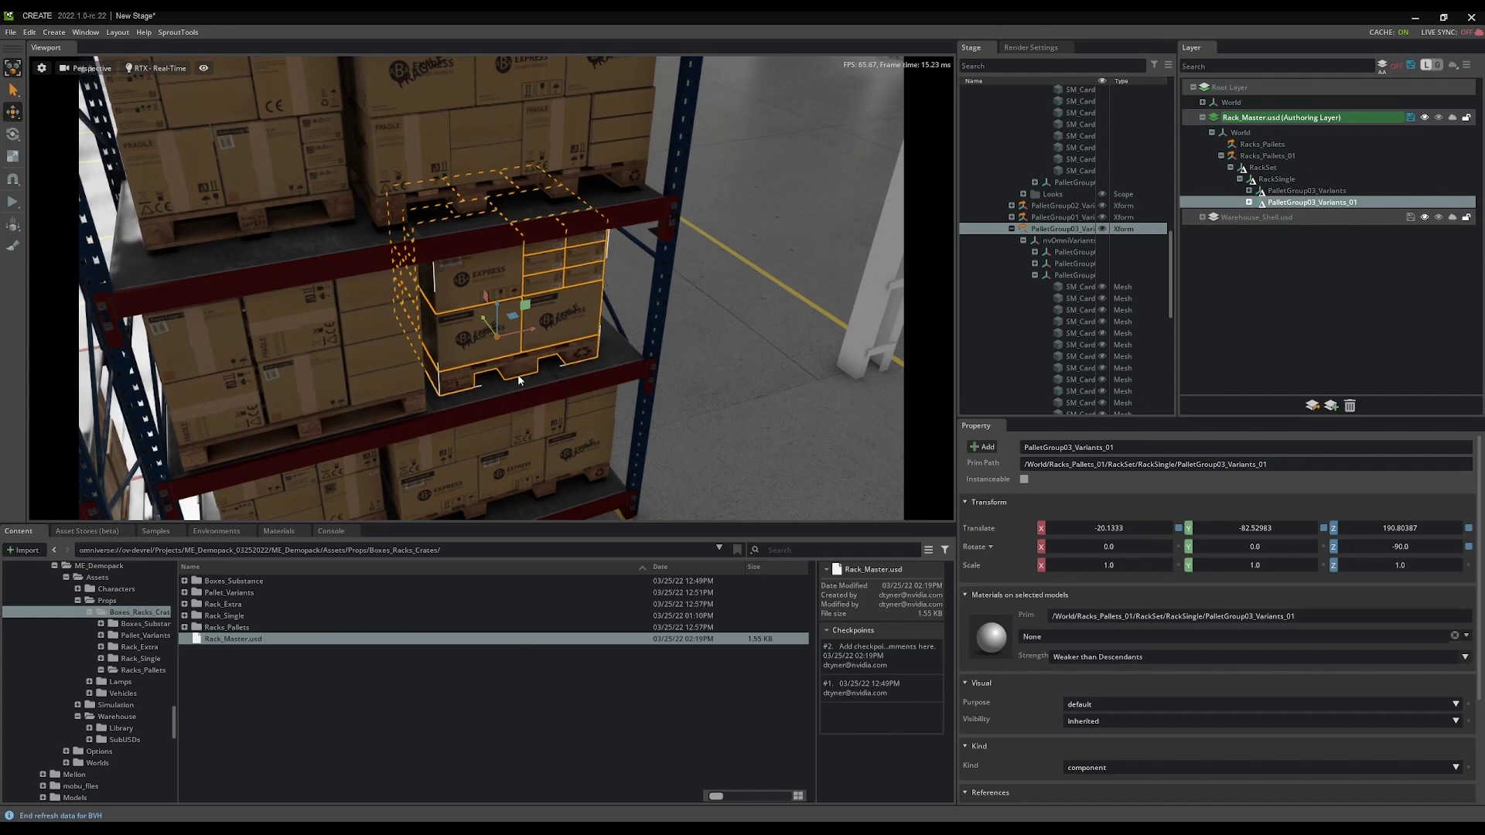
right_click_drag(518, 361, 373, 256)
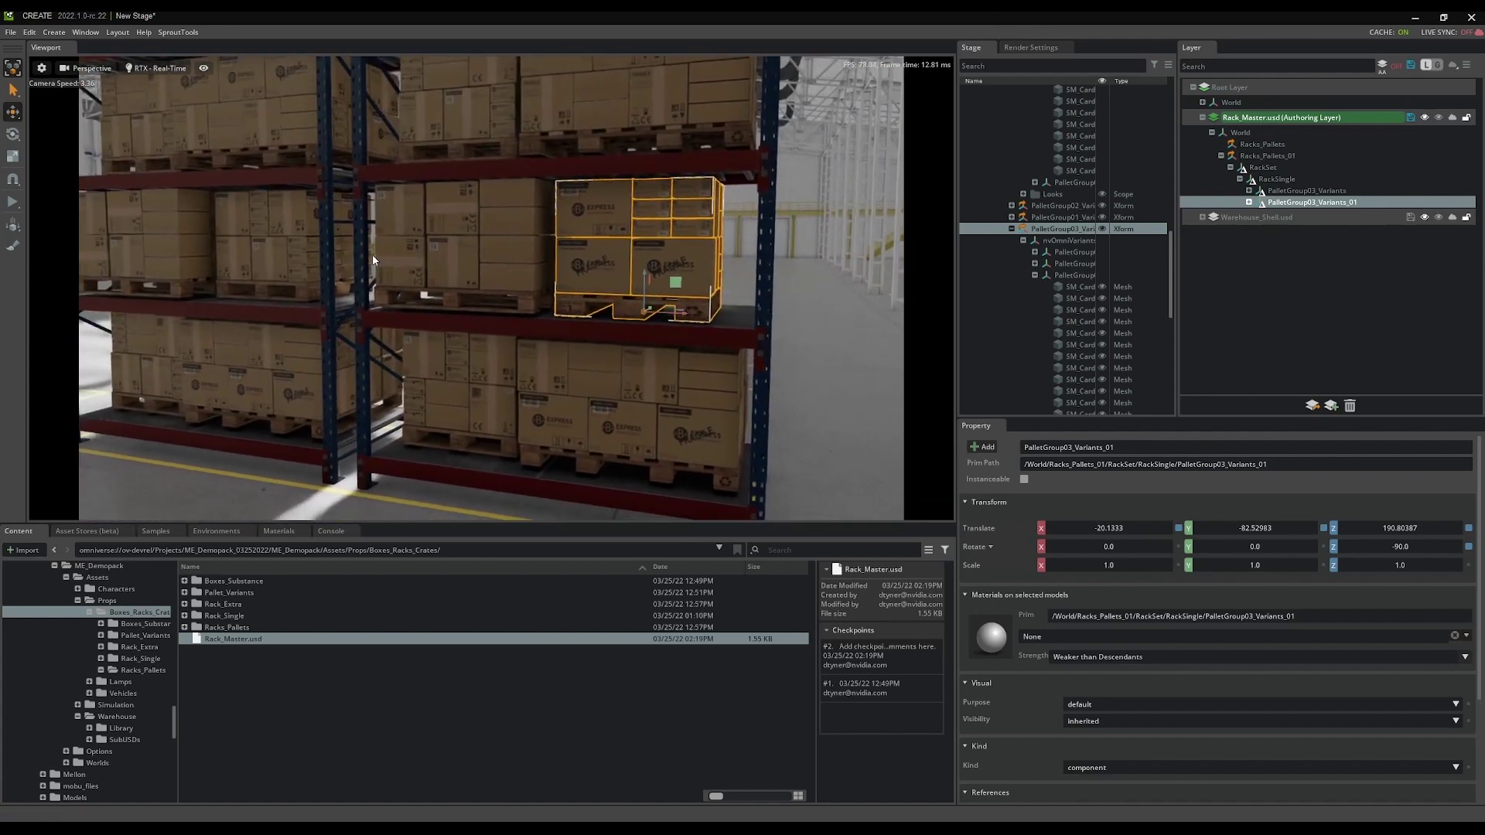
Step: Set the modeling variant of the neighbouring PalletGroup01_Variants pallet in RackSingle to PalletGroup01_B
left_click(528, 306)
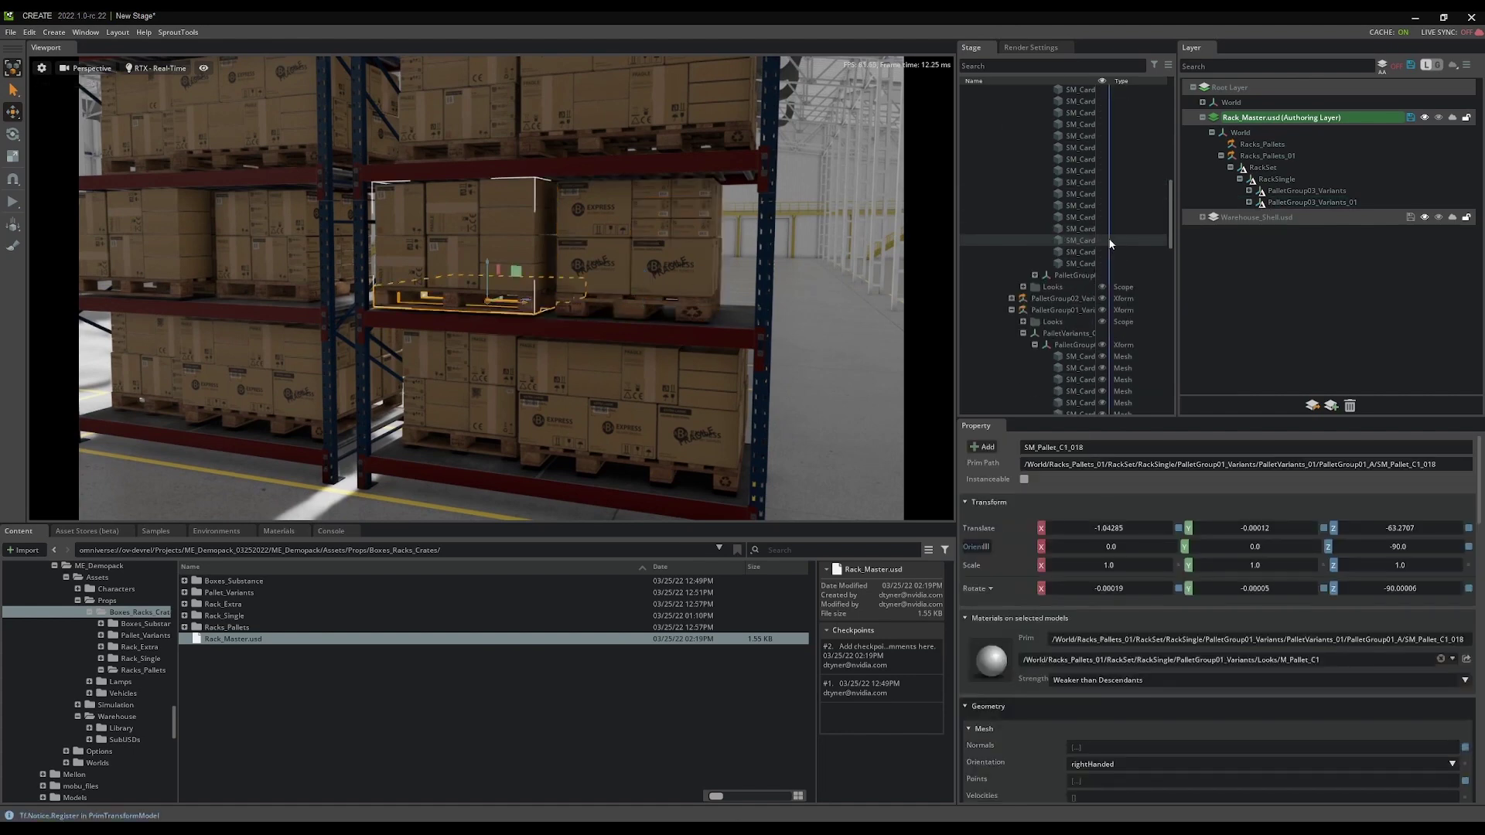
scroll(1104, 239, "down", 3)
left_click(1072, 216)
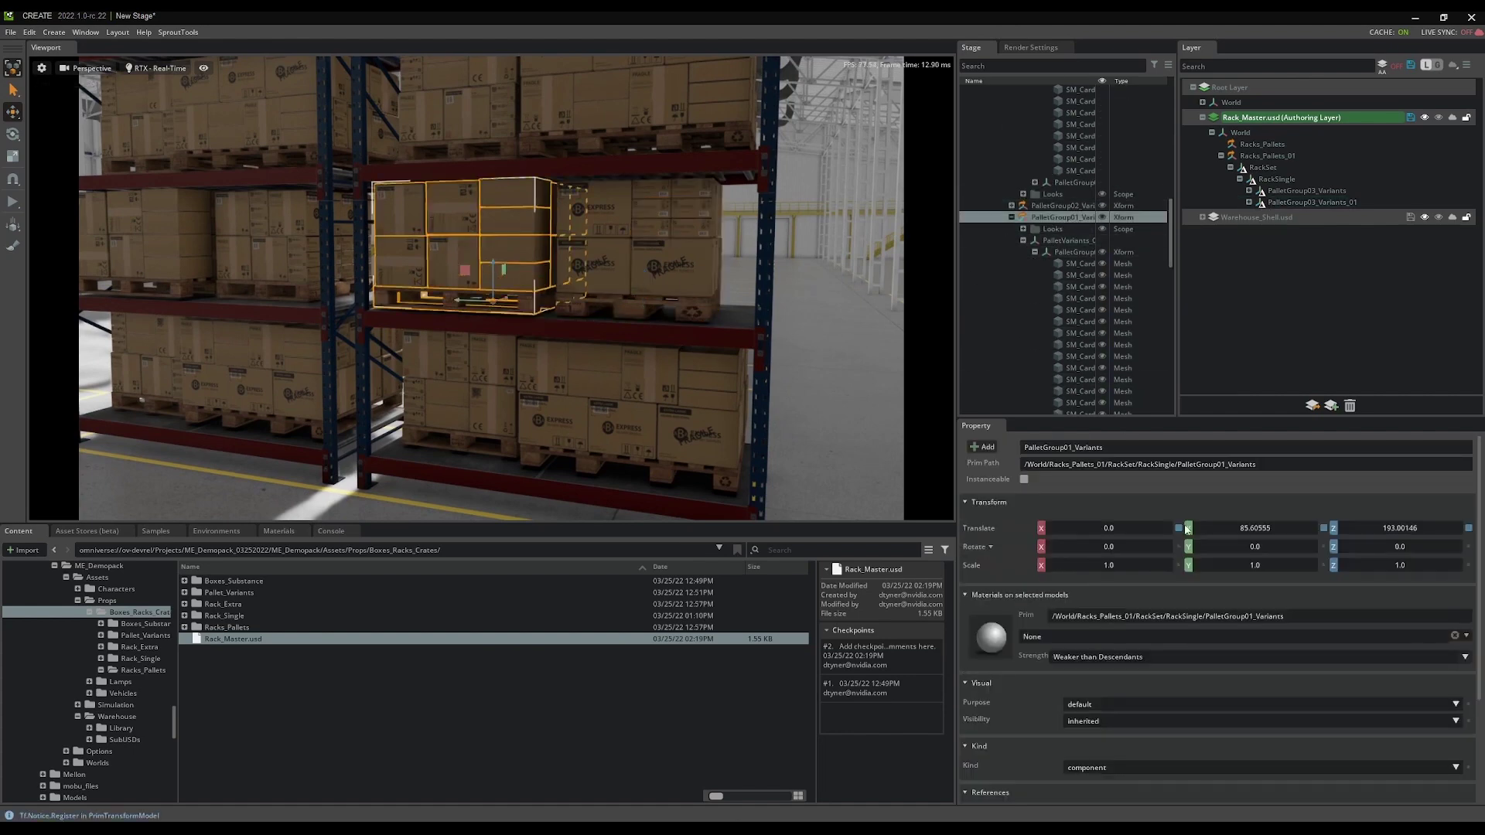
left_click(1054, 242)
left_click(1131, 524)
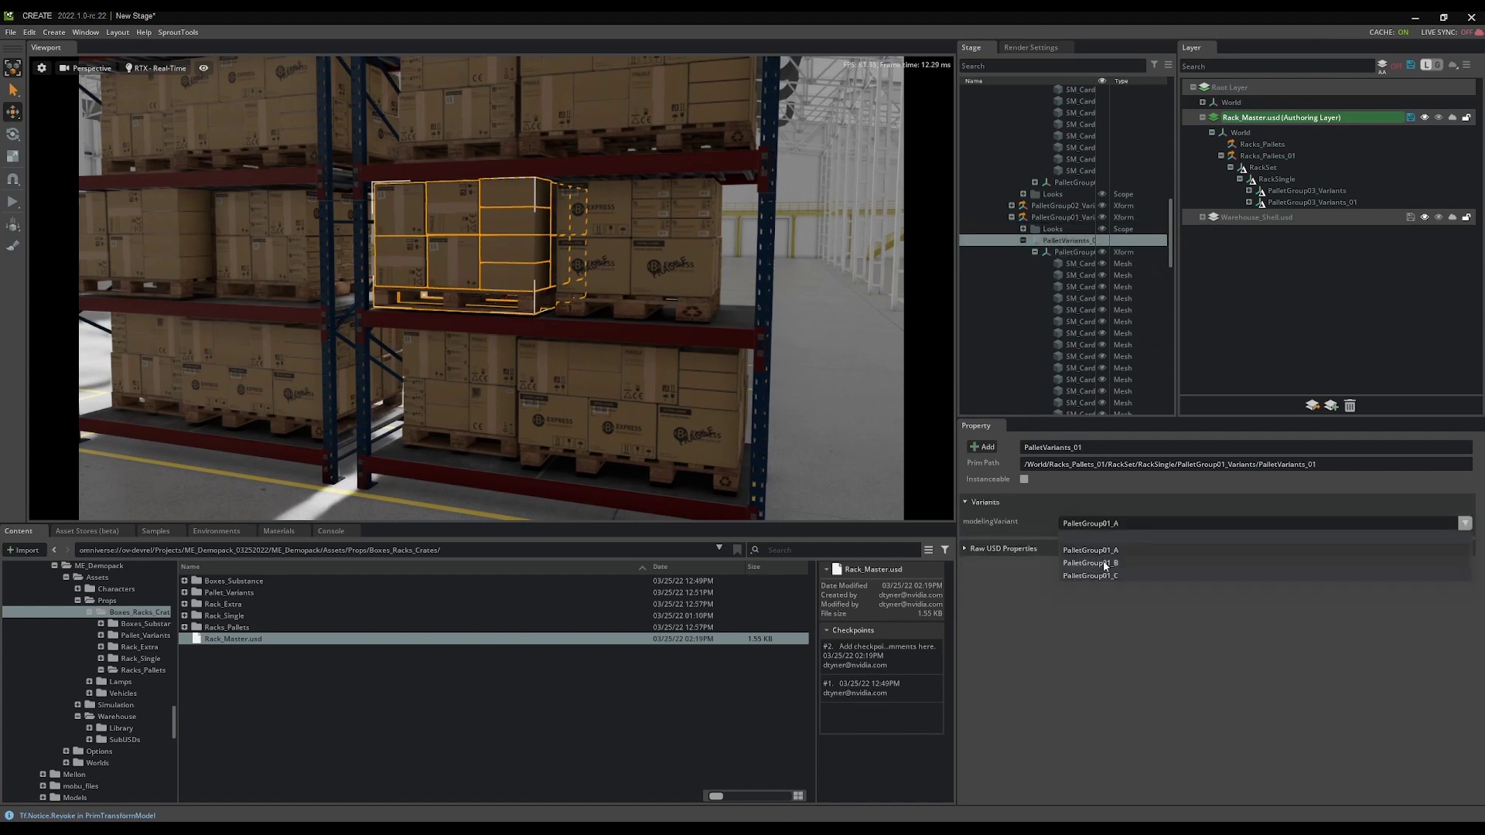
left_click(1104, 567)
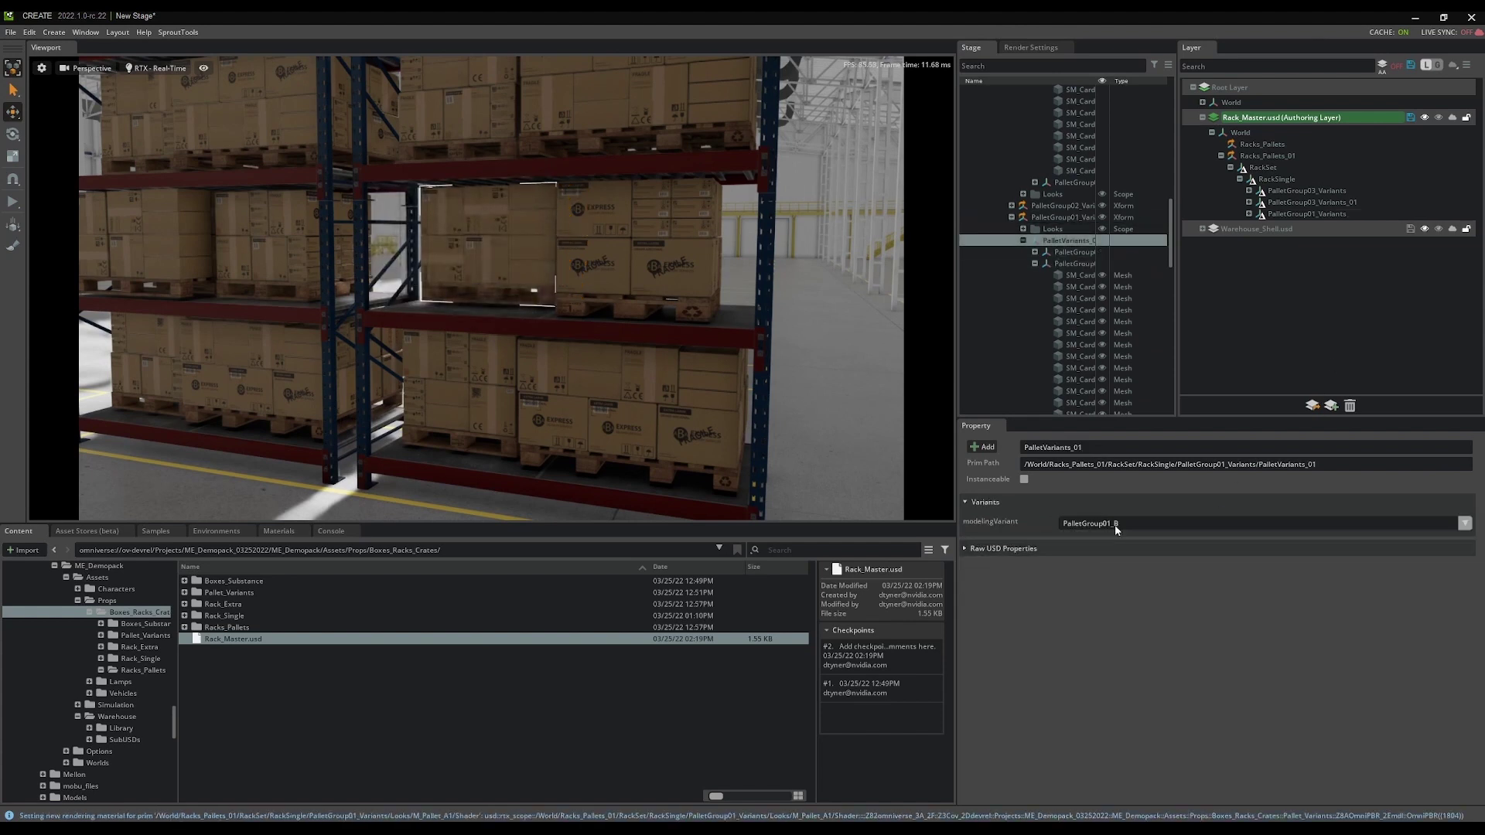
Step: Shift the PalletGroup01_Variants pallet in RackSingle toward the front edge of its shelf
left_click_drag(522, 286, 546, 340, "alt")
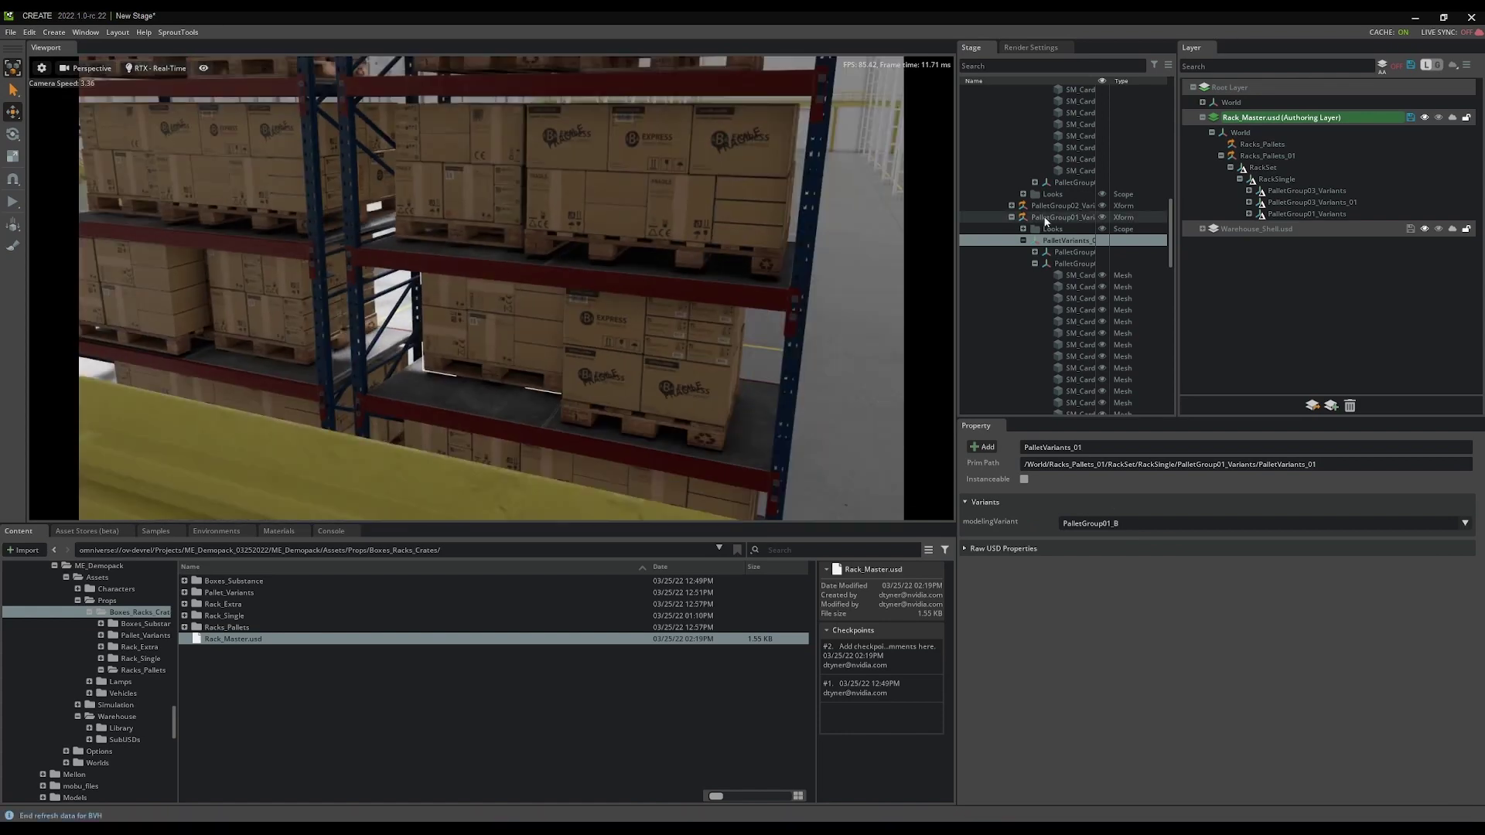
left_click(1047, 218)
left_click_drag(497, 386, 490, 393)
Step: Set the modeling variant of the PalletGroup03_Variants pallet in RackSingle_01 to PalletGroup03_A
left_click(511, 231)
left_click(1041, 227)
left_click(1152, 524)
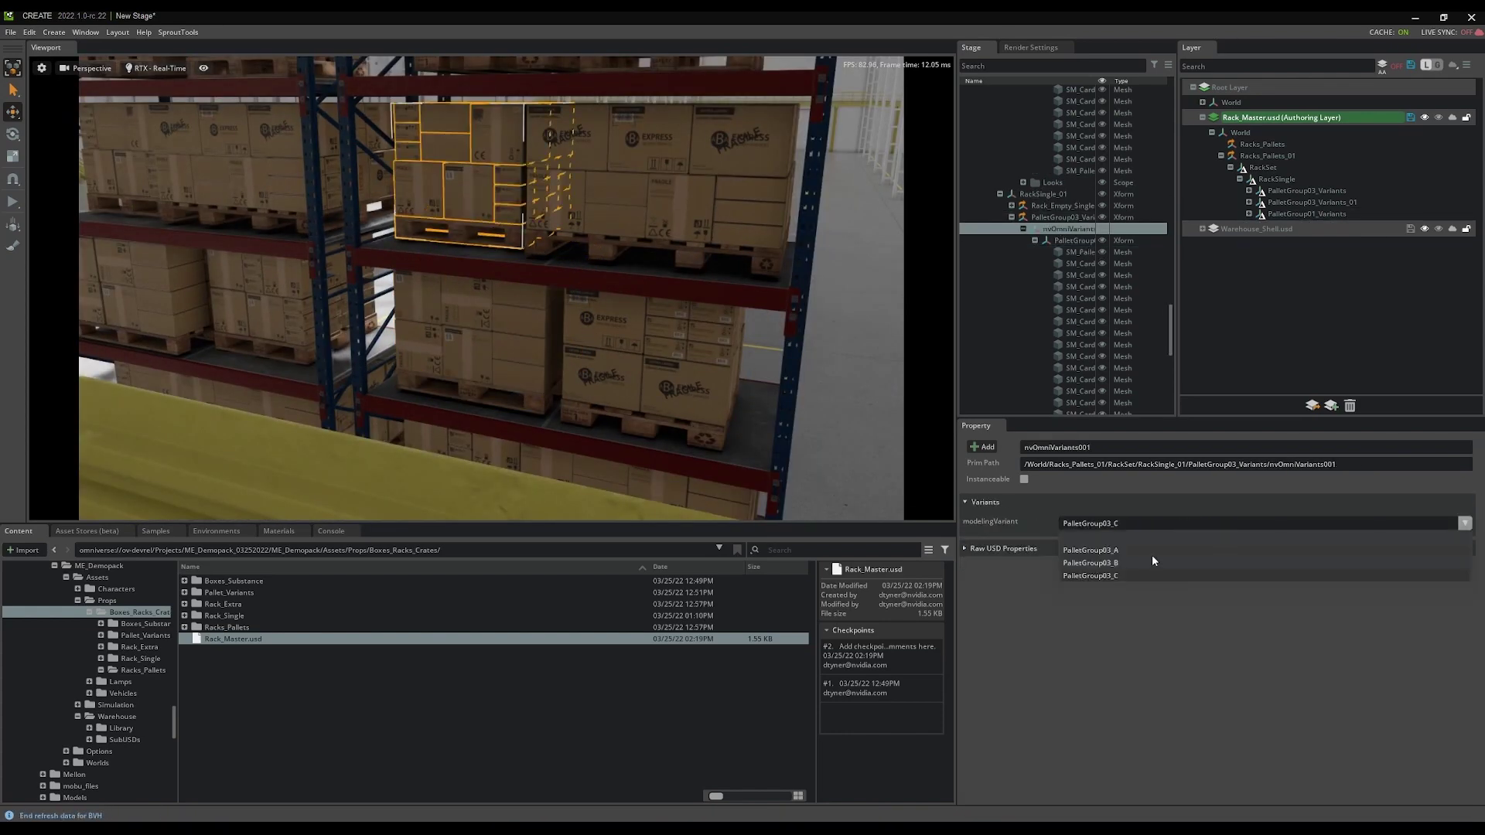
left_click(1151, 549)
left_click(1148, 529)
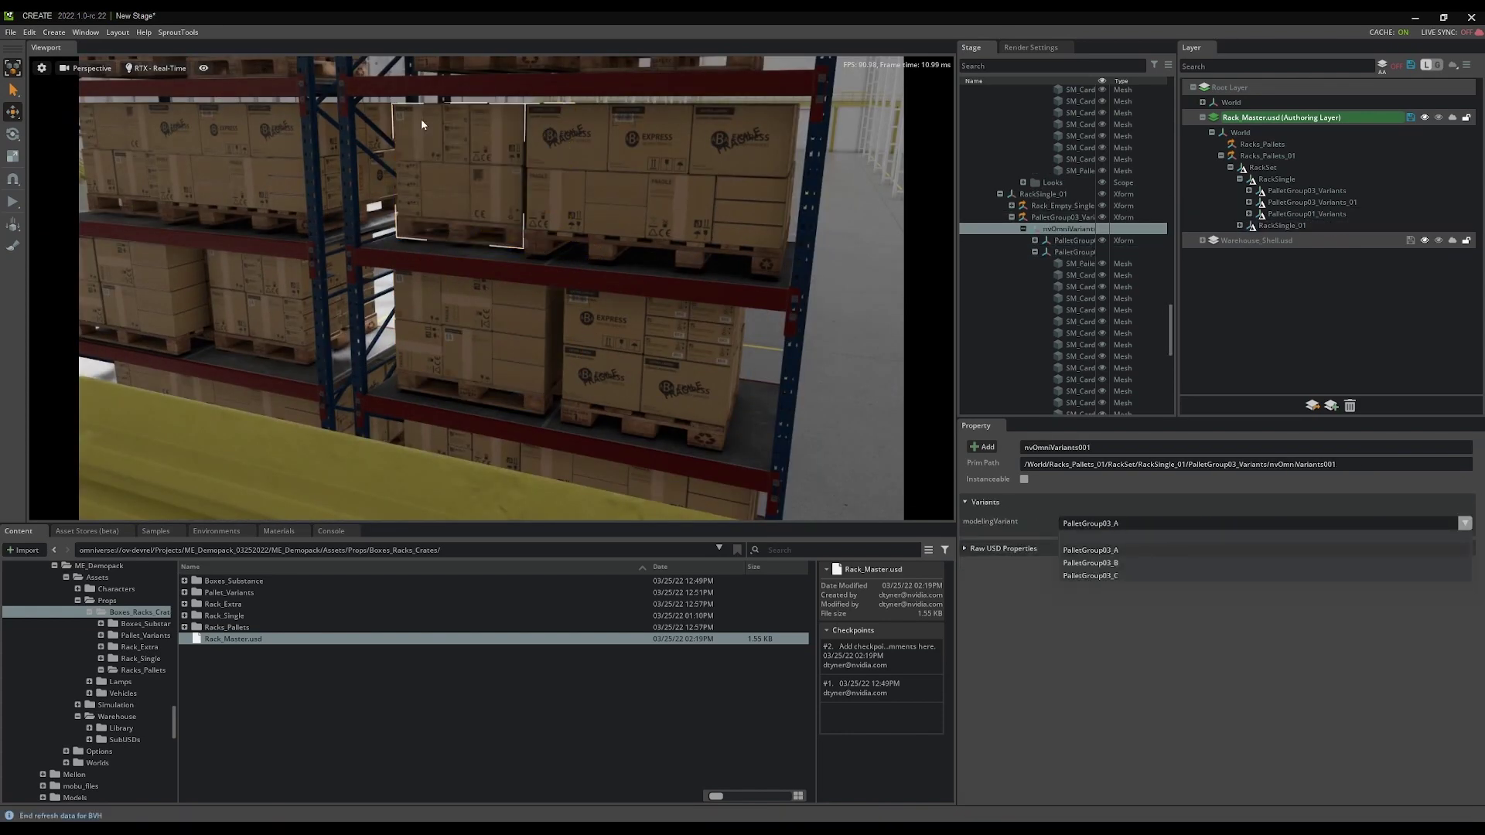
Step: Swap the shelf positions of the PalletGroup03_Variants and PalletGroup02_Variants pallets in RackSingle_01
left_click(1060, 219)
left_click_drag(491, 232, 684, 256)
left_click(568, 198)
left_click(633, 246)
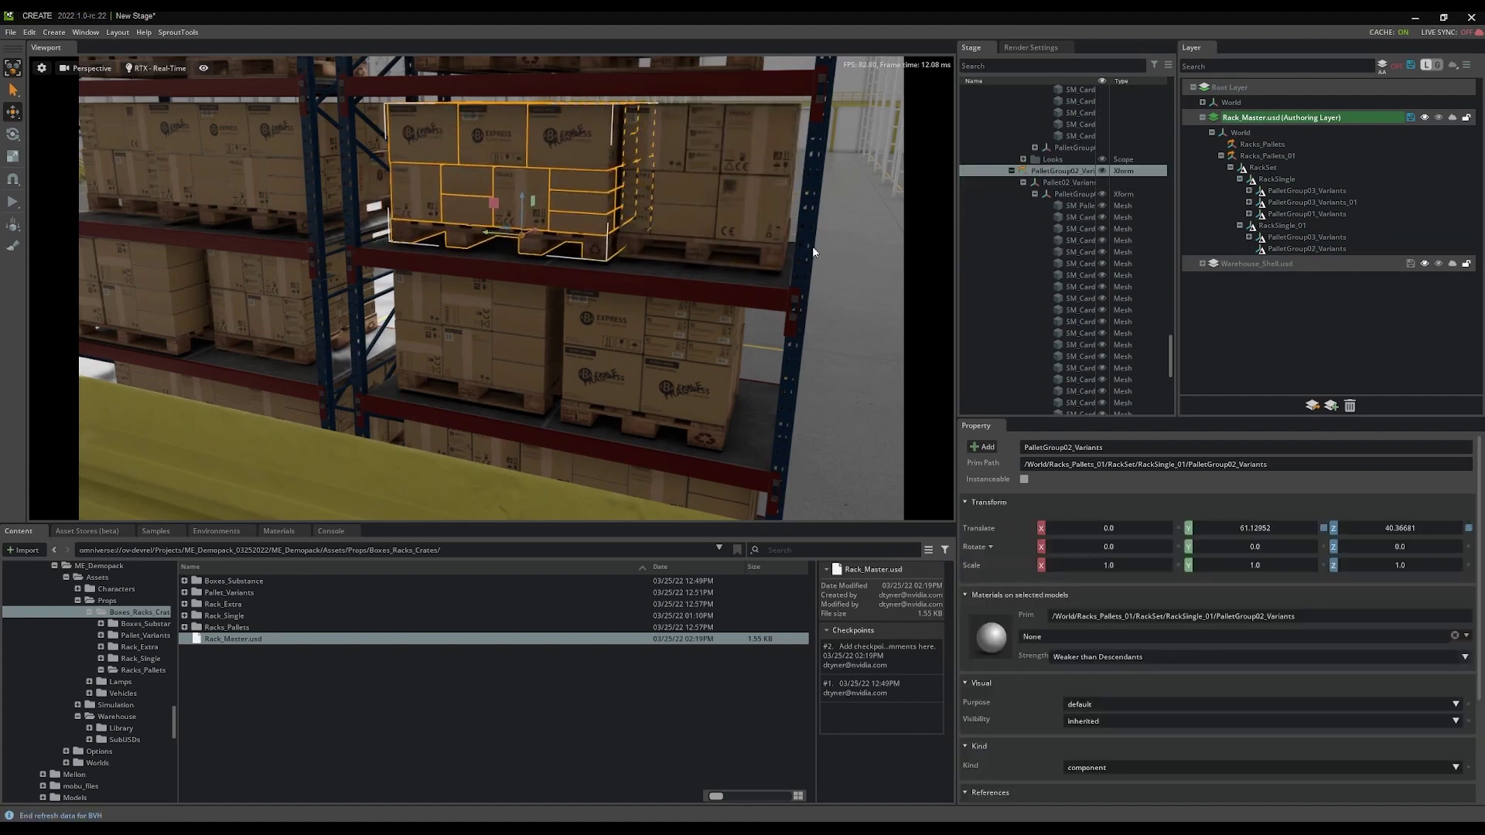
Step: Set the modeling variant of the PalletGroup02_Variants pallet in RackSingle_01 to PalletGroup02_B
key("f")
left_click(1067, 182)
left_click(1125, 523)
left_click(1123, 560)
Step: Try rotating the PalletGroup01_Variants pallet in RackSingle_01, and undo the rotation
right_click_drag(317, 383, 653, 314)
left_click(466, 300)
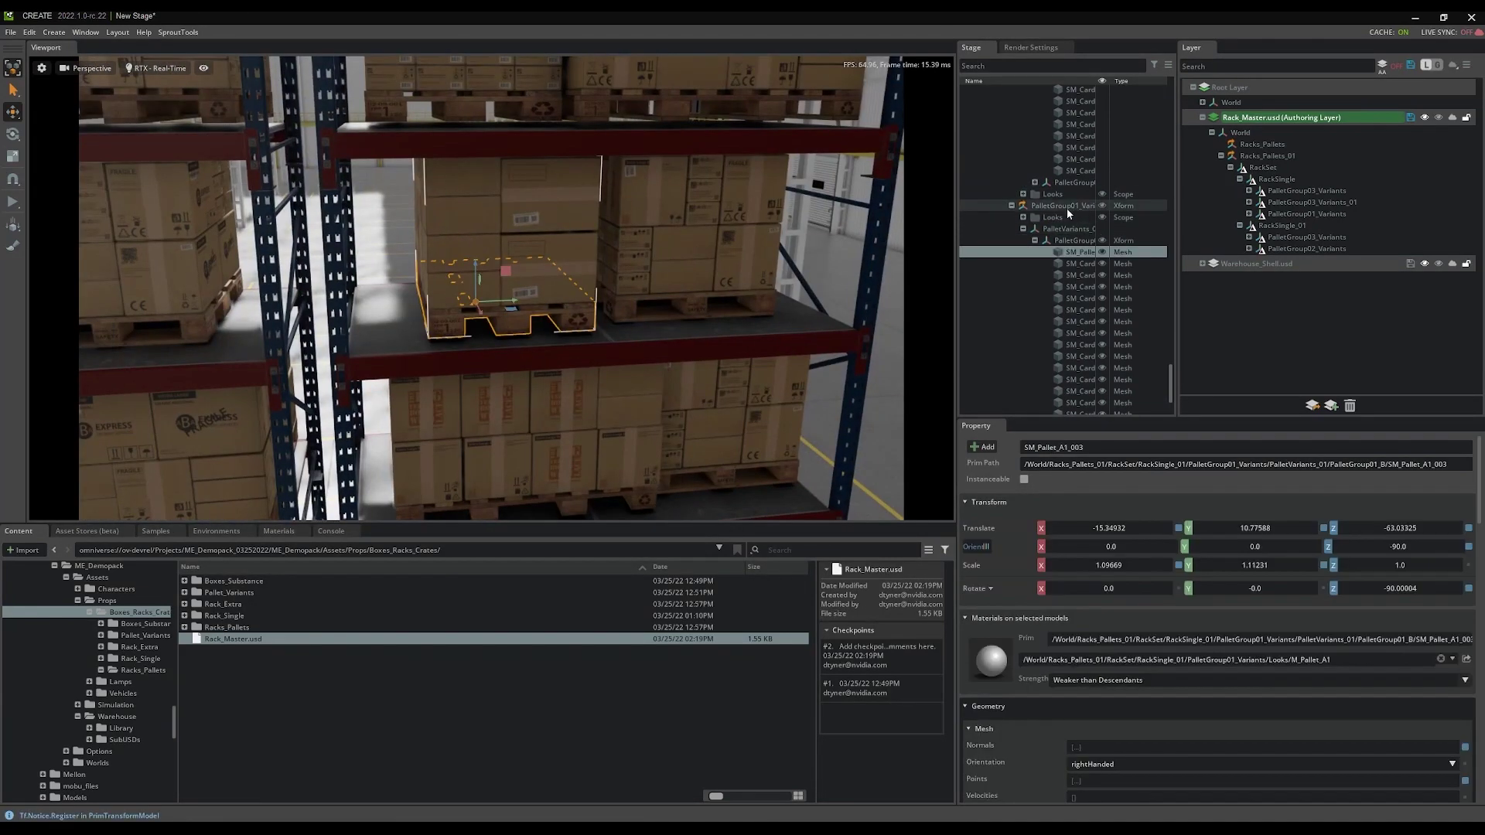
key("e")
mouse_move(464, 311)
left_mouse_down()
mouse_move(396, 311)
mouse_move(485, 303)
left_mouse_up()
key("w")
key("ctrl+z")
key("s")
key("e")
key("w")
key("s")
Step: Set the PalletGroup01_Variants pallet in RackSingle_01 to variant PalletGroup01_C and slide it slightly along its shelf
left_click(1073, 228)
left_click(1124, 523)
left_click(1115, 575)
right_click_drag(657, 348, 702, 413)
left_click(1067, 205)
left_click_drag(433, 318, 418, 320)
Step: Reposition the PalletGroup03_Variants_01 pallet slightly on its shelf in RackSingle_01
left_click(674, 267)
scroll(1098, 276, "up", 5)
left_click(1095, 276)
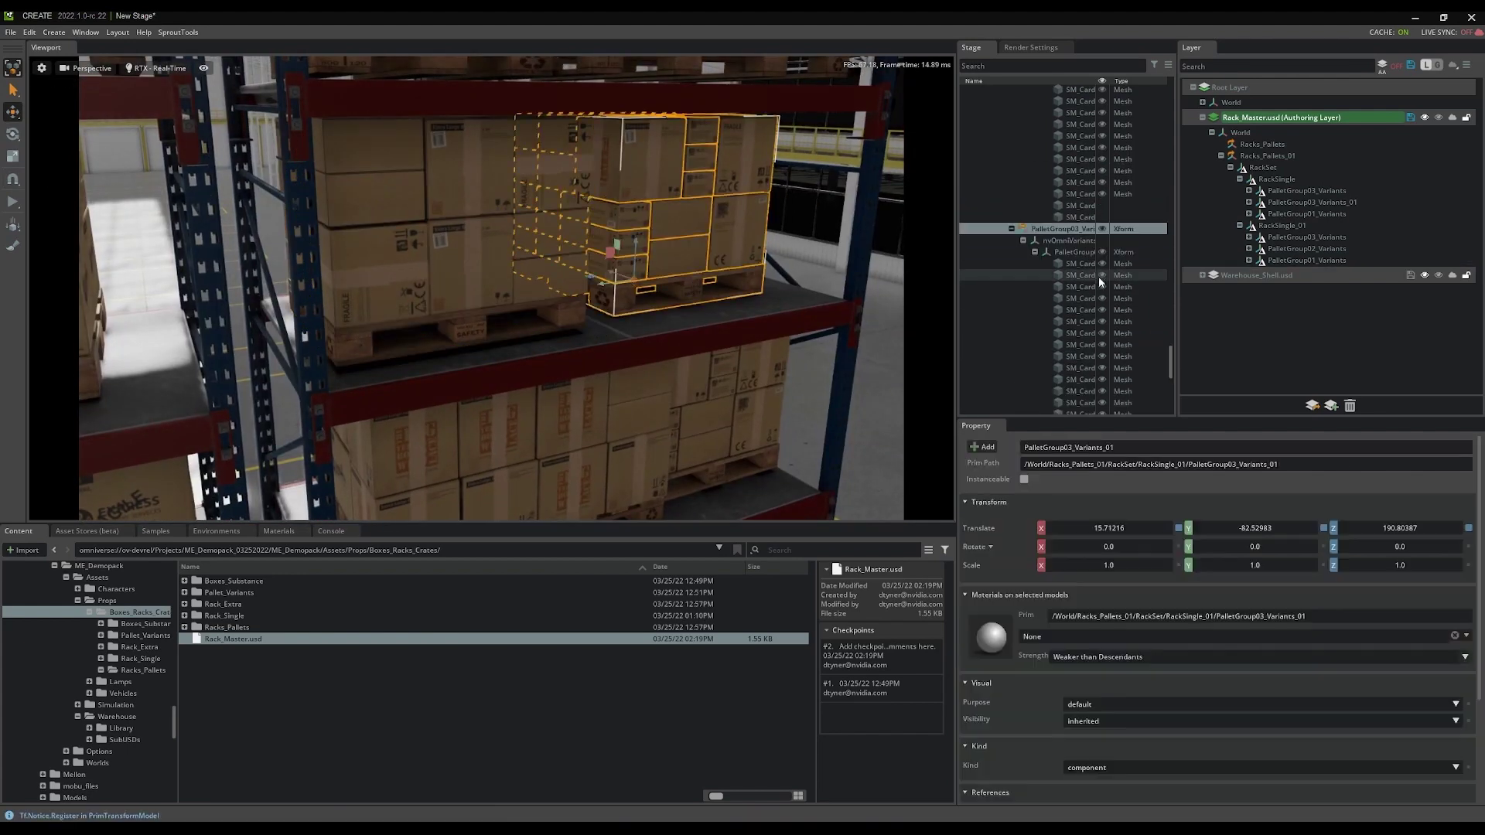
left_click_drag(611, 287, 634, 284)
right_click_drag(634, 284, 637, 317)
Step: Set the modeling variant of the PalletGroup02_Variants pallet in RackSingle_02 to PalletGroup02_B
left_click(712, 322)
left_click(1073, 228)
left_click(1124, 523)
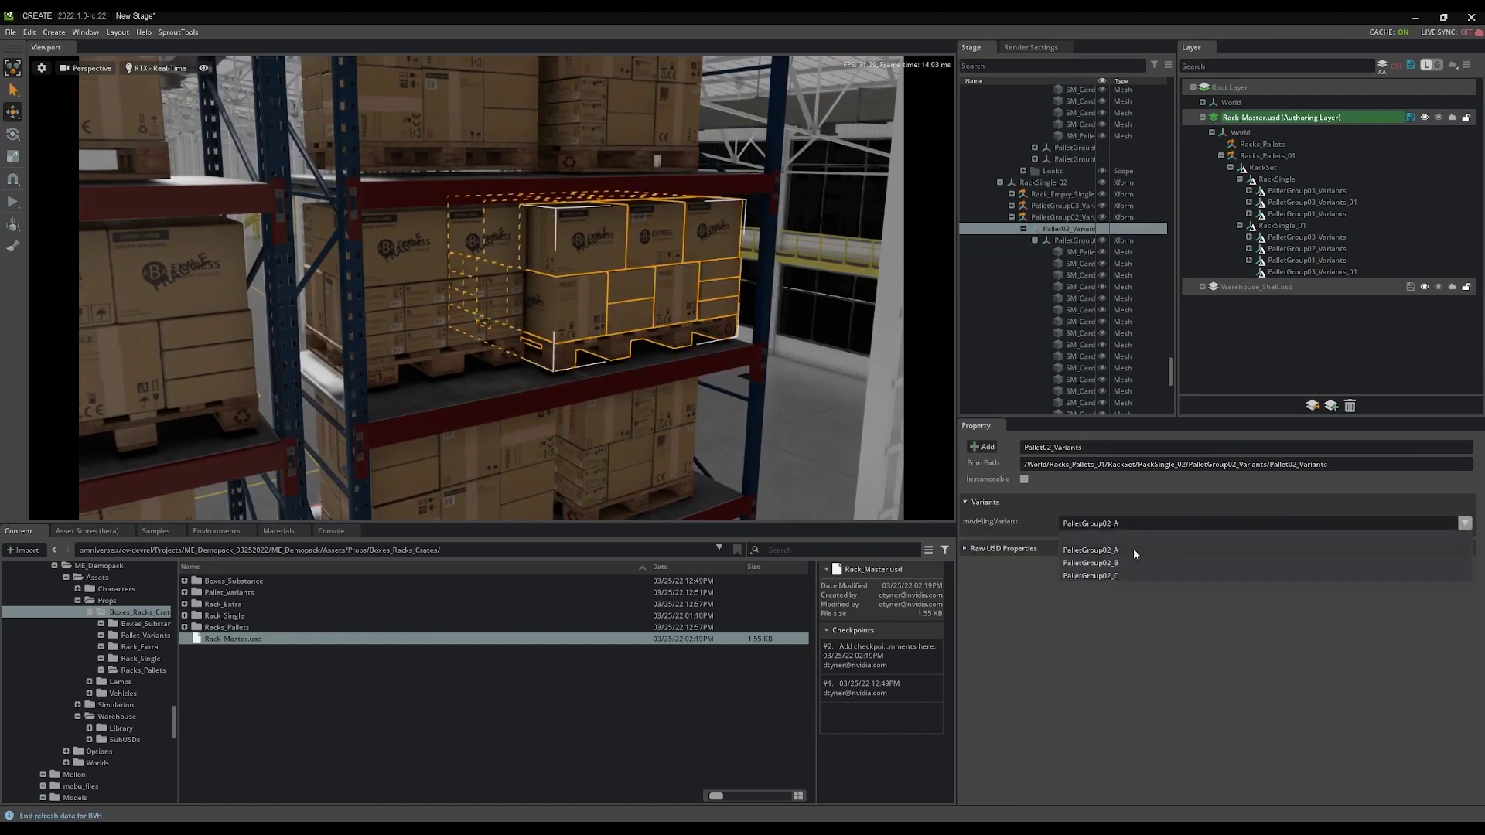
left_click(1122, 565)
Step: Rotate the PalletGroup02_Variants pallet in RackSingle_02 on its shelf
left_click(1073, 218)
key("e")
mouse_move(584, 347)
left_mouse_down()
mouse_move(519, 338)
mouse_move(599, 341)
left_mouse_up()
key("w")
right_click_drag(545, 364, 527, 331)
Step: Set the PalletGroup03_Variants pallet in RackSingle_02 to variant PalletGroup03_A and adjust its position on the shelf
left_click(524, 333)
left_click(1075, 228)
left_click(1073, 217)
left_click(1121, 523)
left_click(1119, 550)
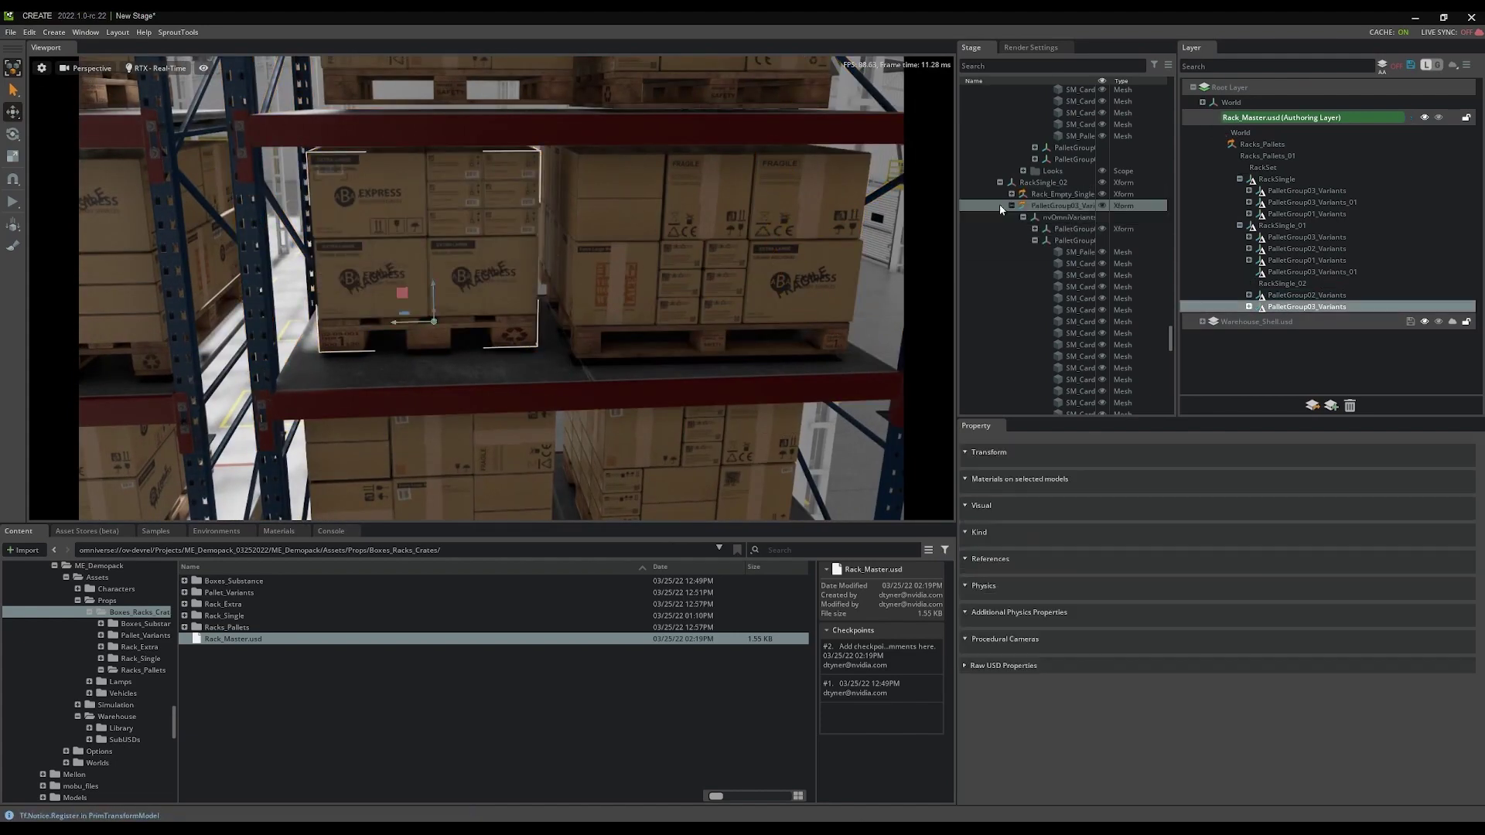
right_click_drag(668, 254, 456, 356)
left_click_drag(410, 136, 433, 157)
right_click_drag(541, 371, 638, 321)
Step: Rotate the top-shelf PalletGroup01_Variants pallet in RackSingle_02 to -90 degrees about Z
left_click(551, 234)
key("e")
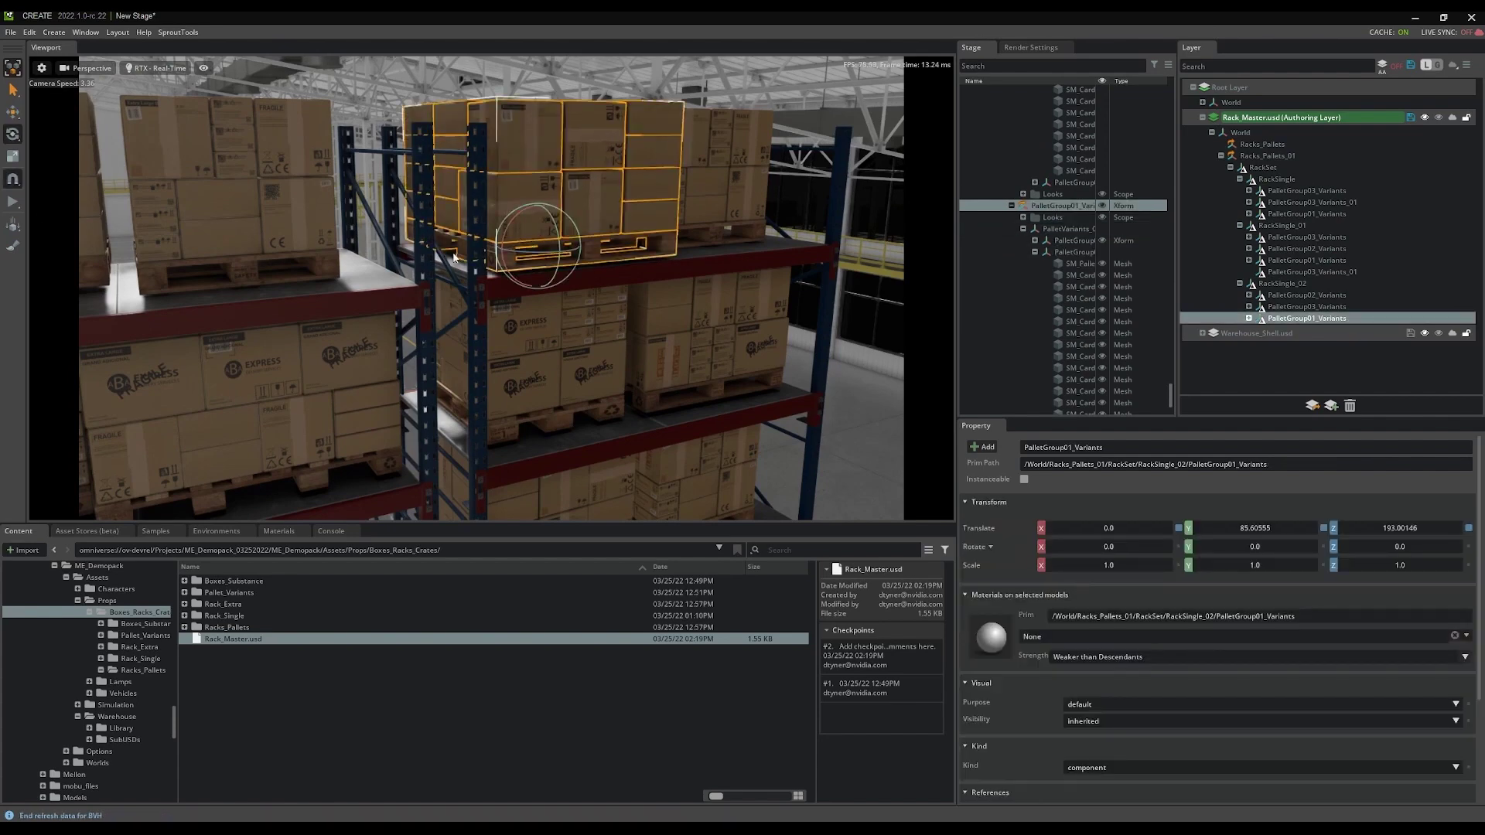
left_click_drag(502, 263, 576, 259)
Step: Try other modeling variants on the PalletGroup01_Variants pallet in RackSingle_02 and set it to PalletGroup01_A
left_click(1067, 229)
left_click(1109, 525)
left_click(1107, 565)
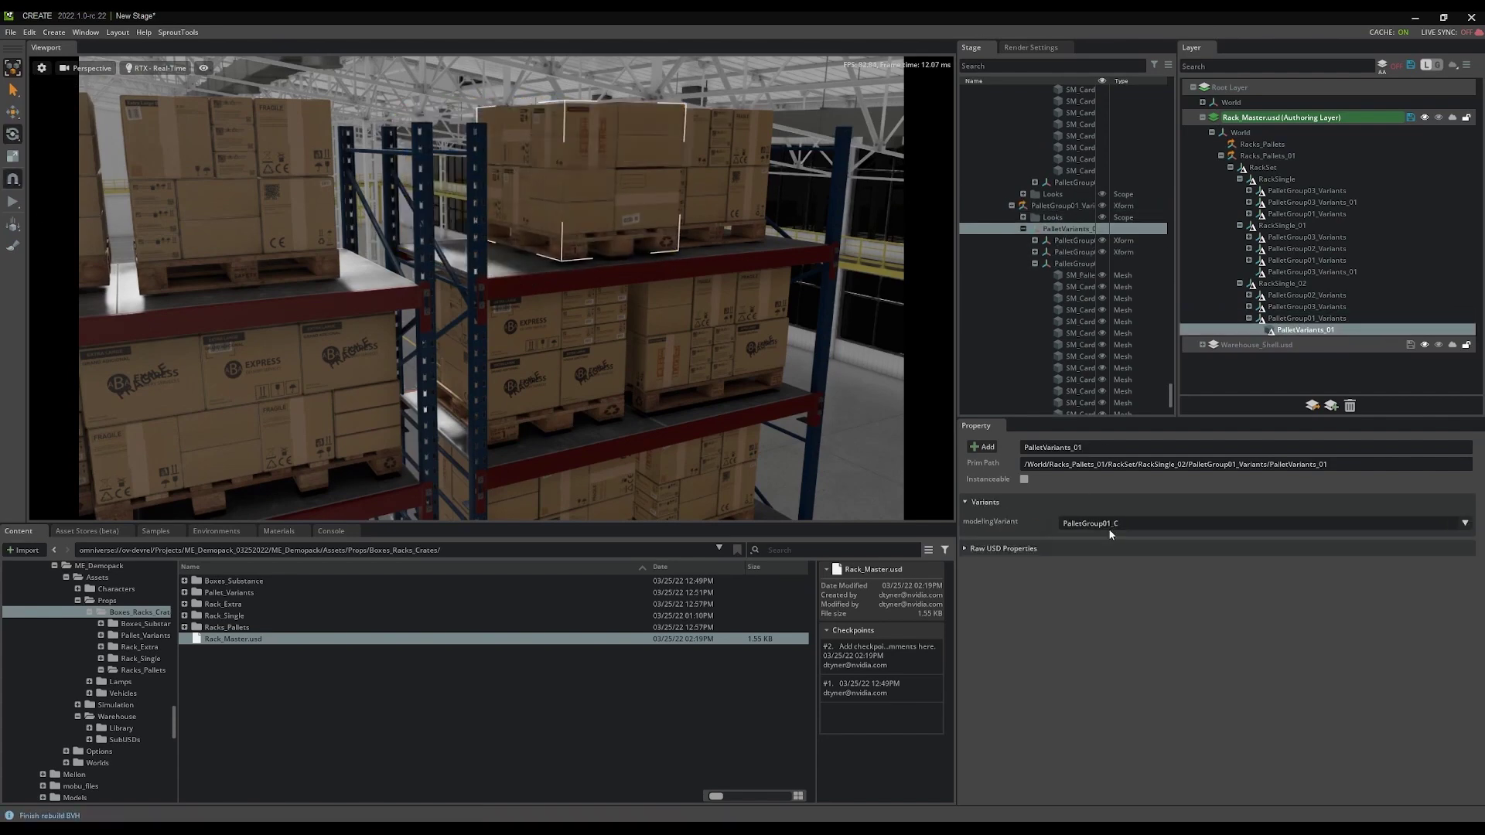
left_click(1109, 526)
left_click(1105, 548)
Step: Move the PalletGroup01_Variants pallet in RackSingle_02 along the top shelf to about Y 91.11
right_click_drag(539, 298, 472, 283)
left_click(499, 243)
key("w")
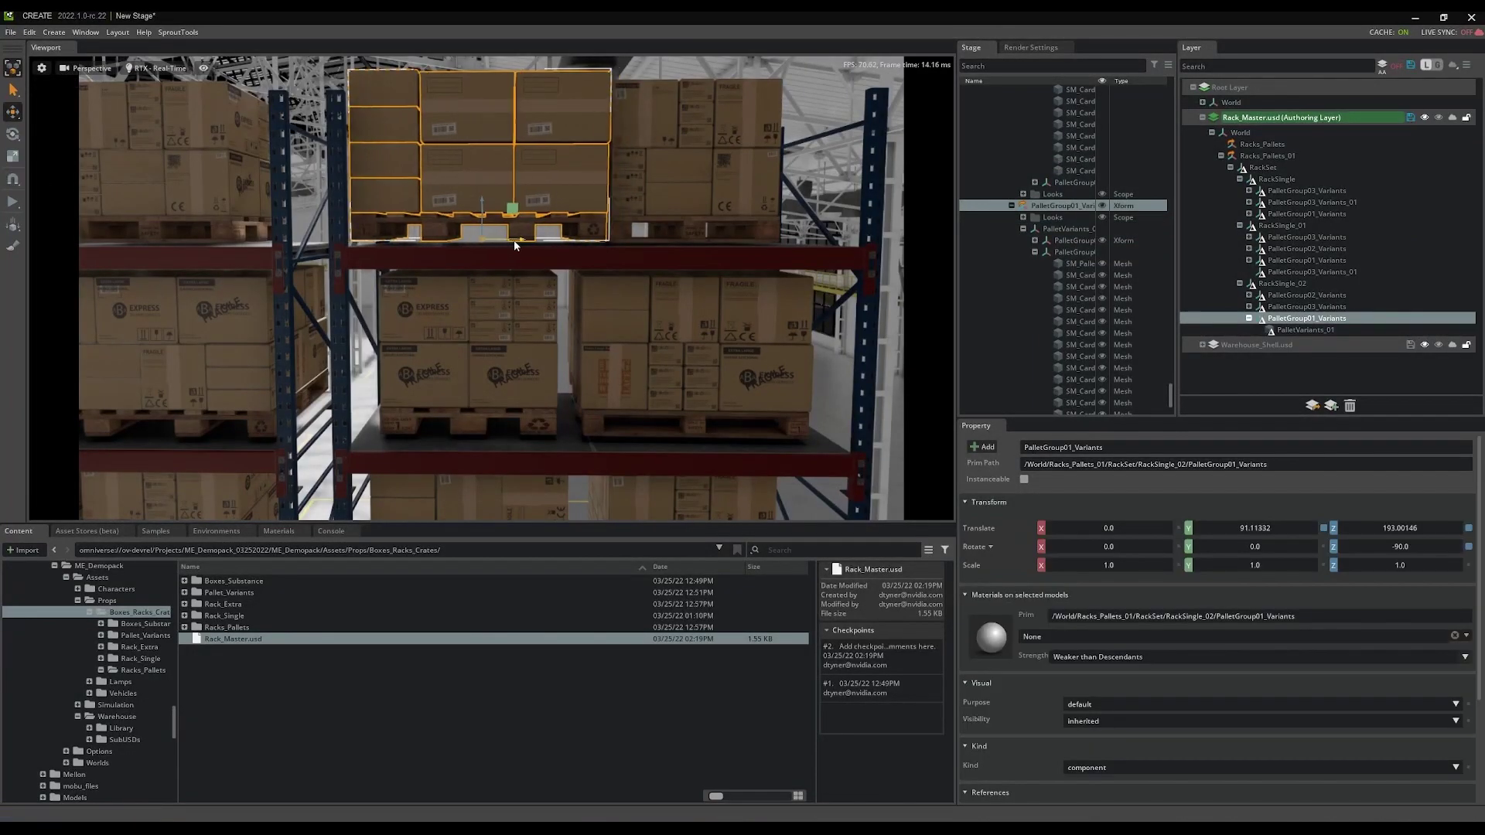
Step: Cycle through the modeling variants of the PalletGroup03_Variants_01 pallet in RackSingle_02 and set it to PalletGroup03_B
left_click(660, 244)
right_click_drag(659, 243, 582, 453)
left_click(1067, 124)
left_click(1121, 524)
left_click(1115, 563)
left_click(1115, 524)
left_click(1115, 575)
left_click(1115, 524)
left_click(1114, 563)
left_click(1113, 524)
left_click(1111, 549)
left_click(1113, 524)
left_click(1112, 563)
Step: Rotate the PalletGroup03_Variants_01 pallet in RackSingle_02 to -90 degrees about Z with snapping and place it at about Y -93.69
right_click_drag(547, 379, 637, 360)
left_click(696, 204)
left_click(14, 180)
left_click(13, 133)
left_click_drag(725, 279, 671, 269)
left_click(13, 112)
left_click(13, 180)
Step: Collapse the pallet's hierarchy in the stage tree and save the Rack_Master.usd layer
right_click_drag(261, 245, 834, 267)
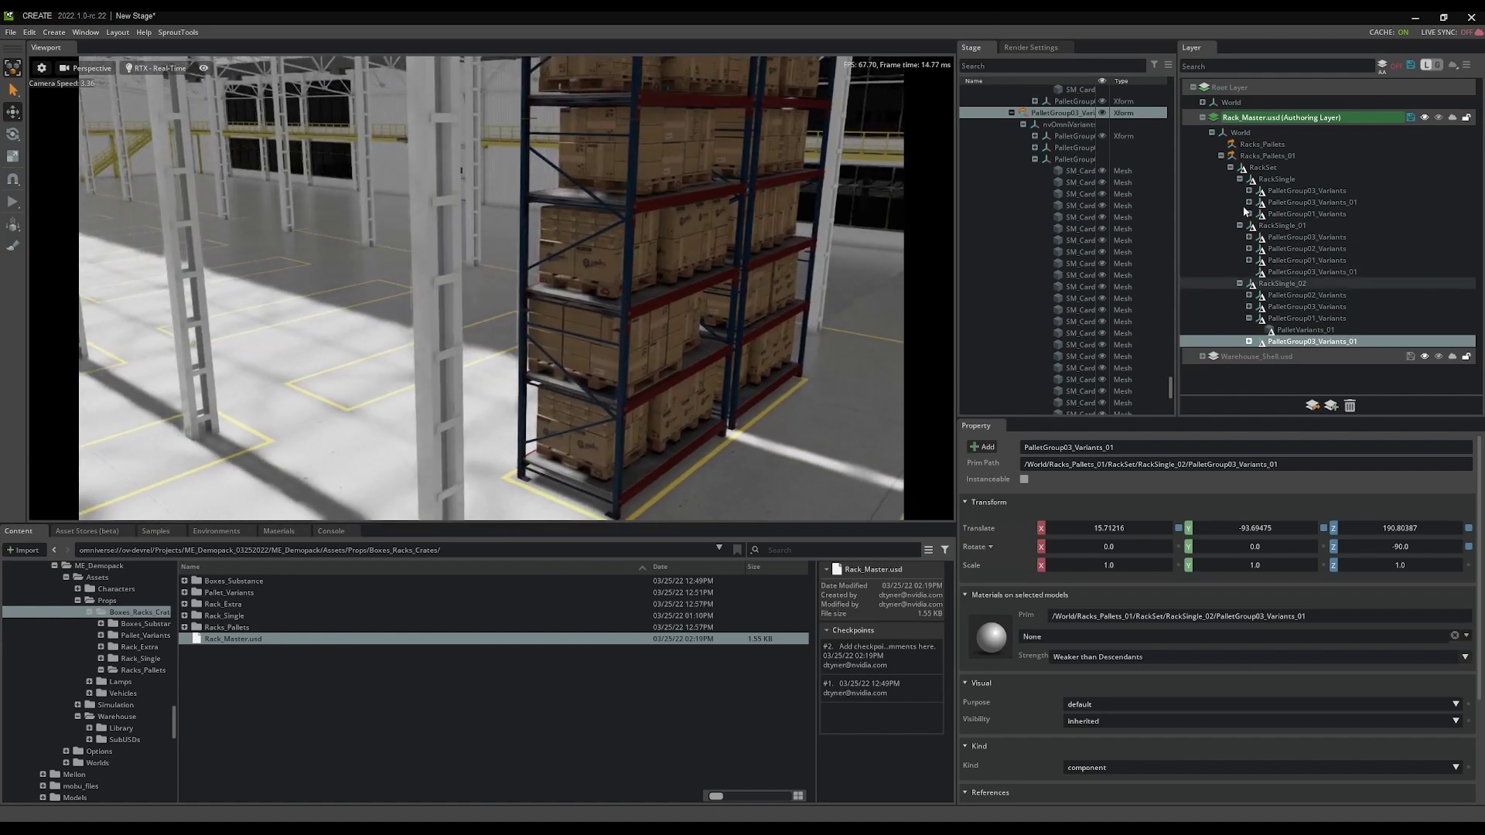
left_click(1010, 115)
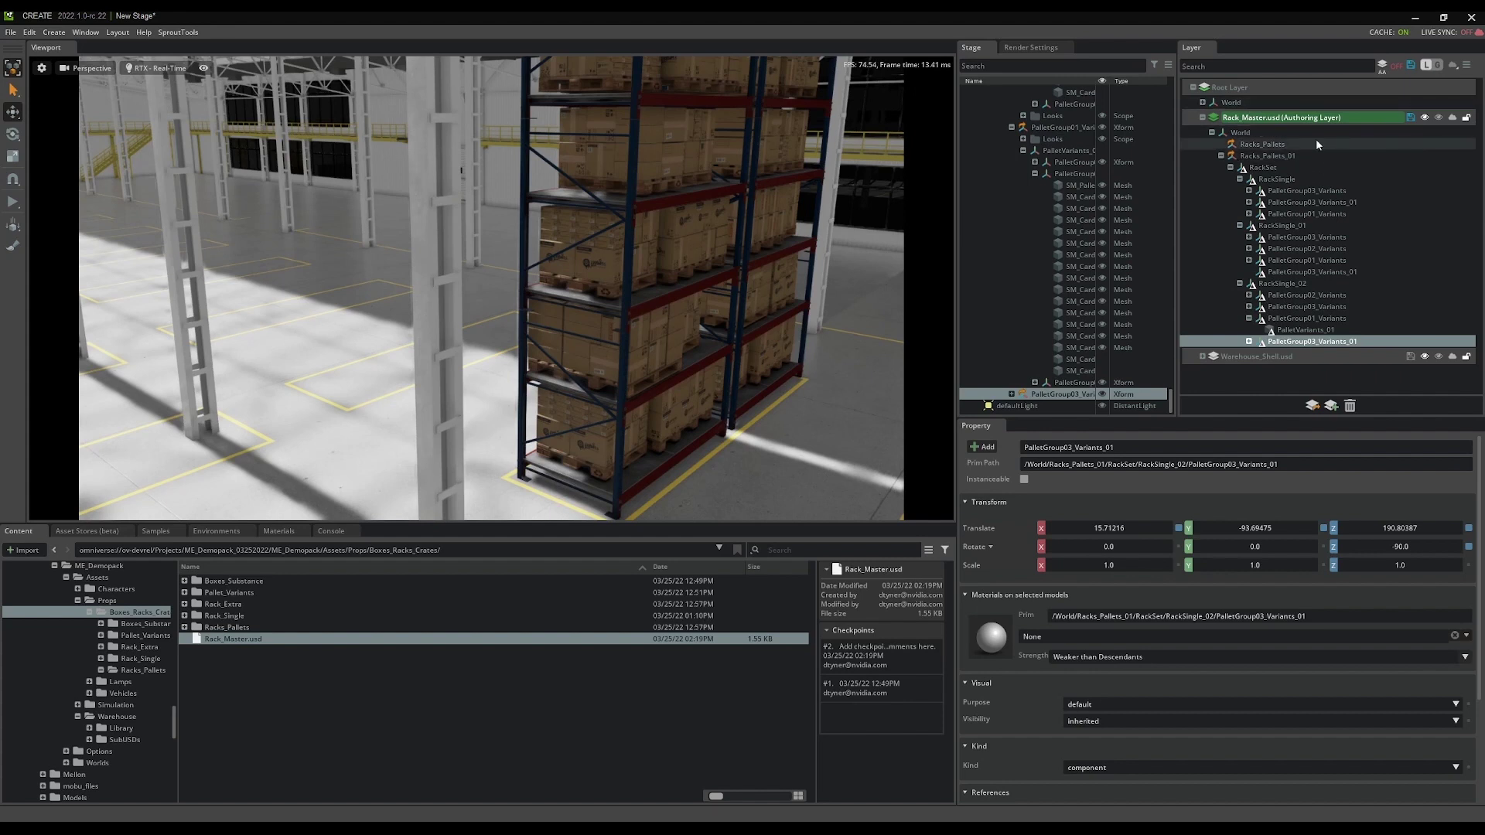
left_click(1410, 121)
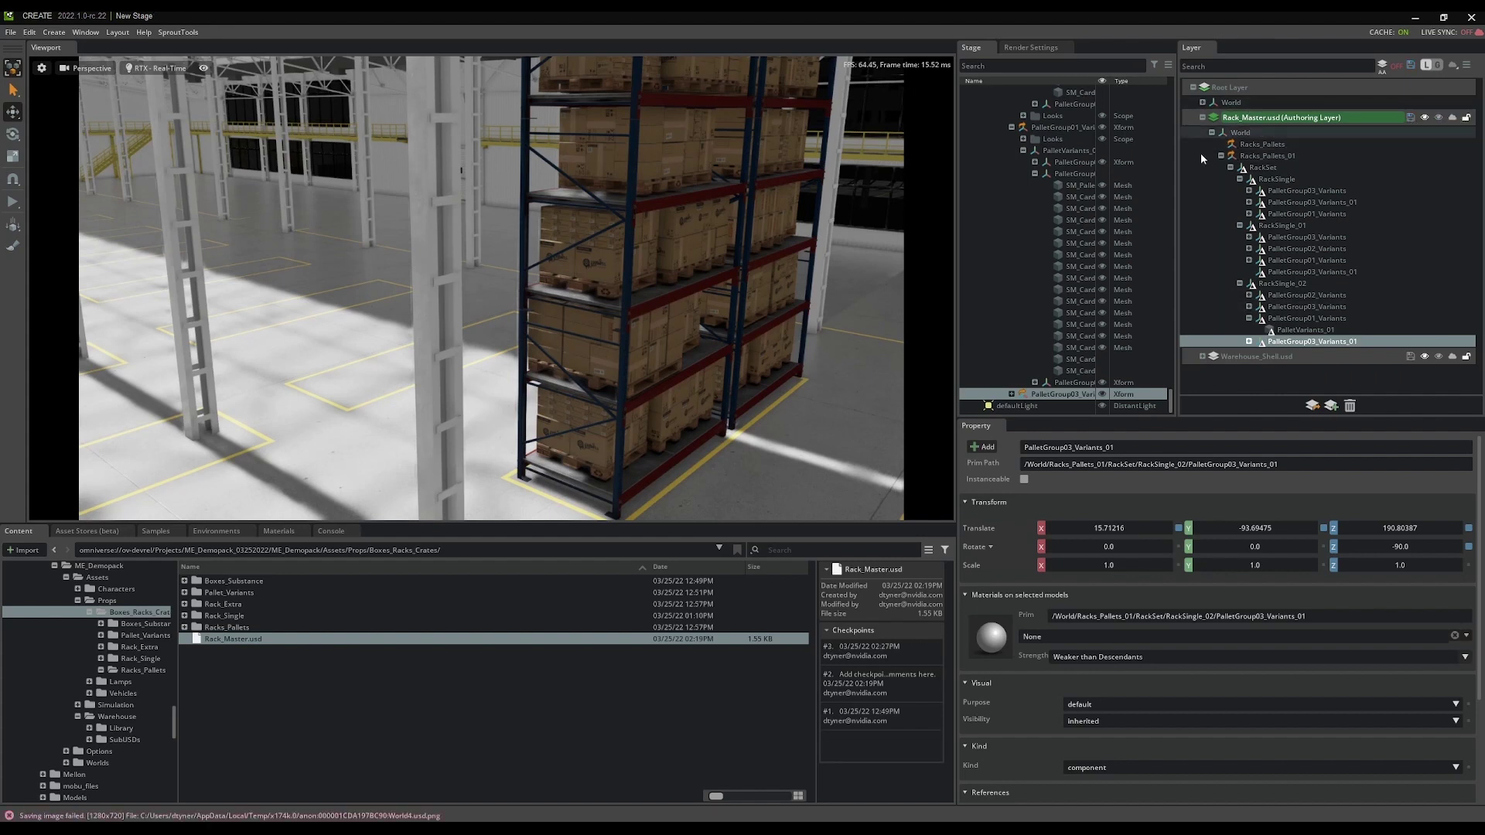
Step: Save the combined stage as World_Demopack.usd in the ME_Demopack Worlds folder
left_click(10, 33)
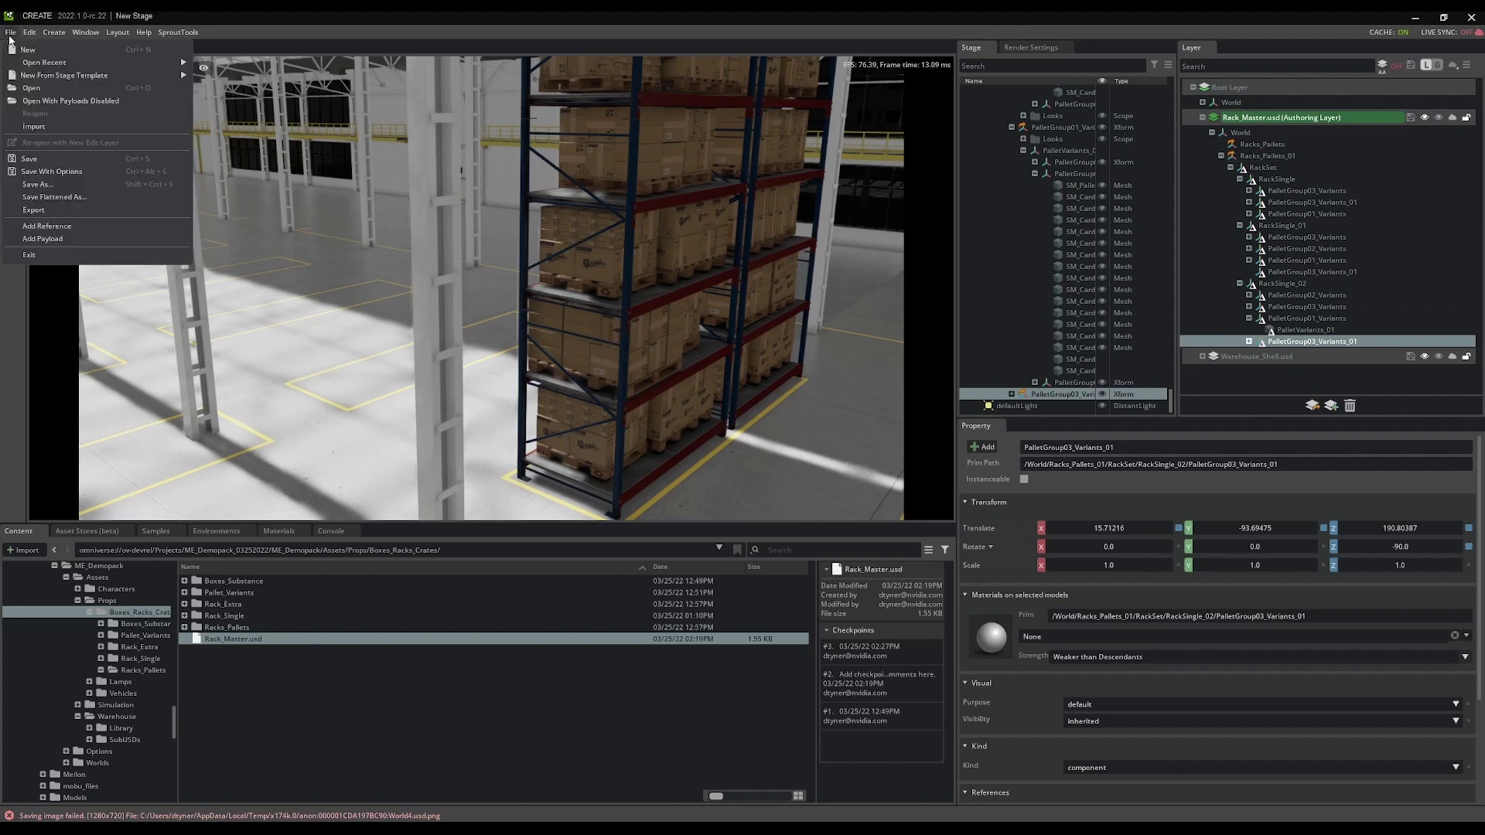
left_click(39, 185)
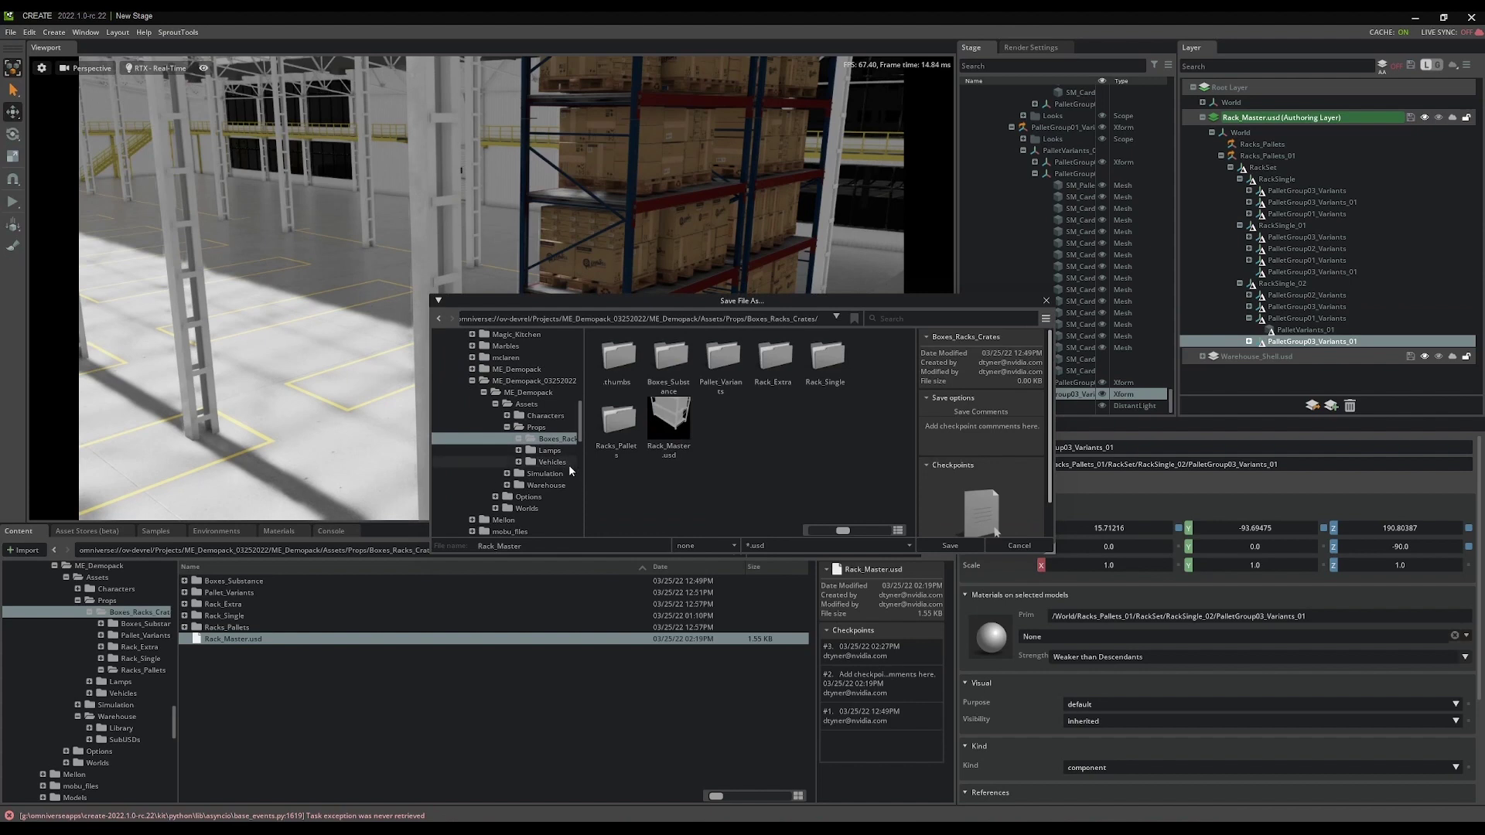
left_click(527, 394)
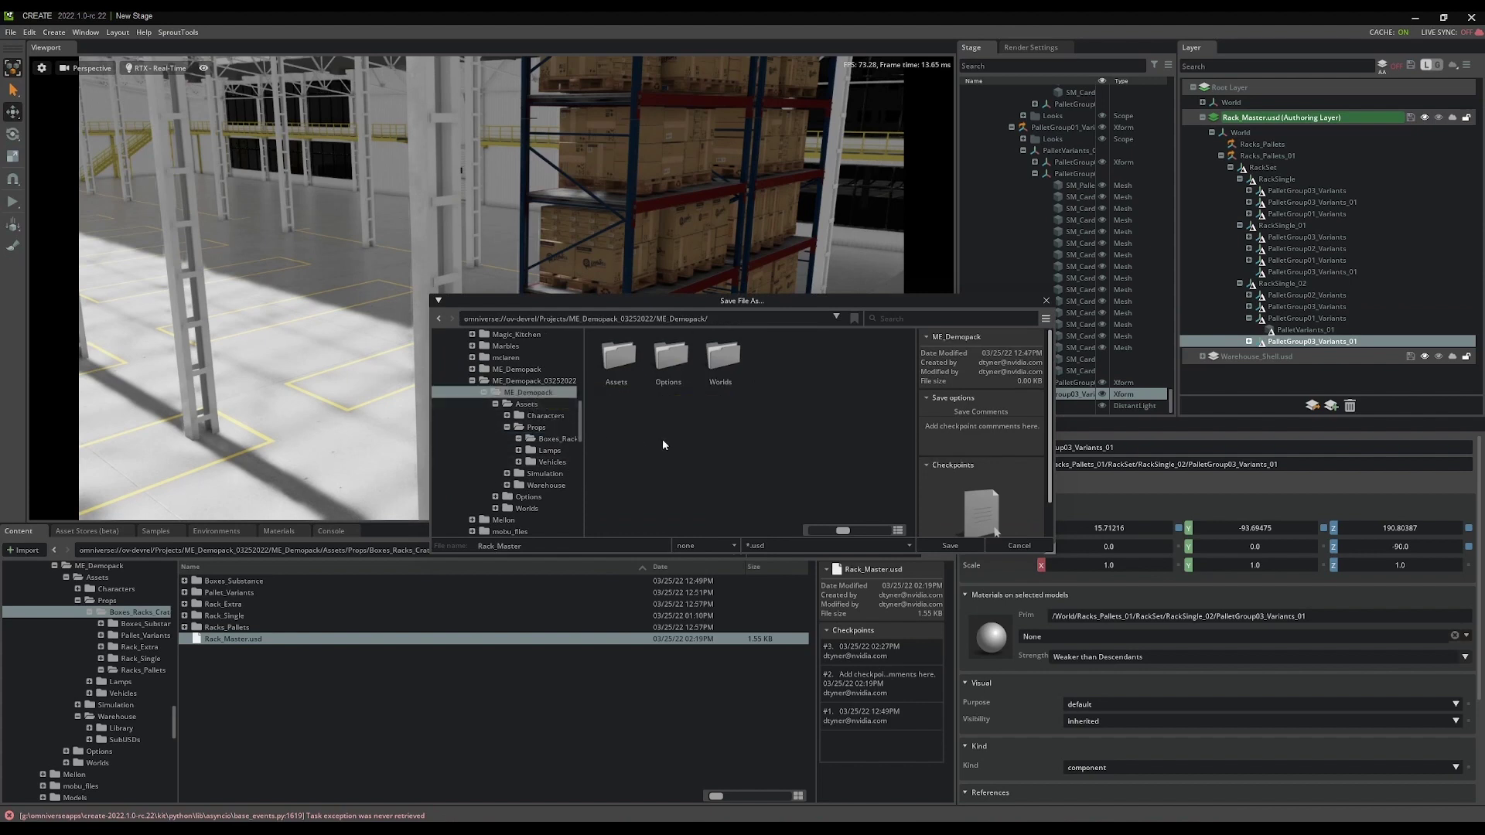
double_click(733, 360)
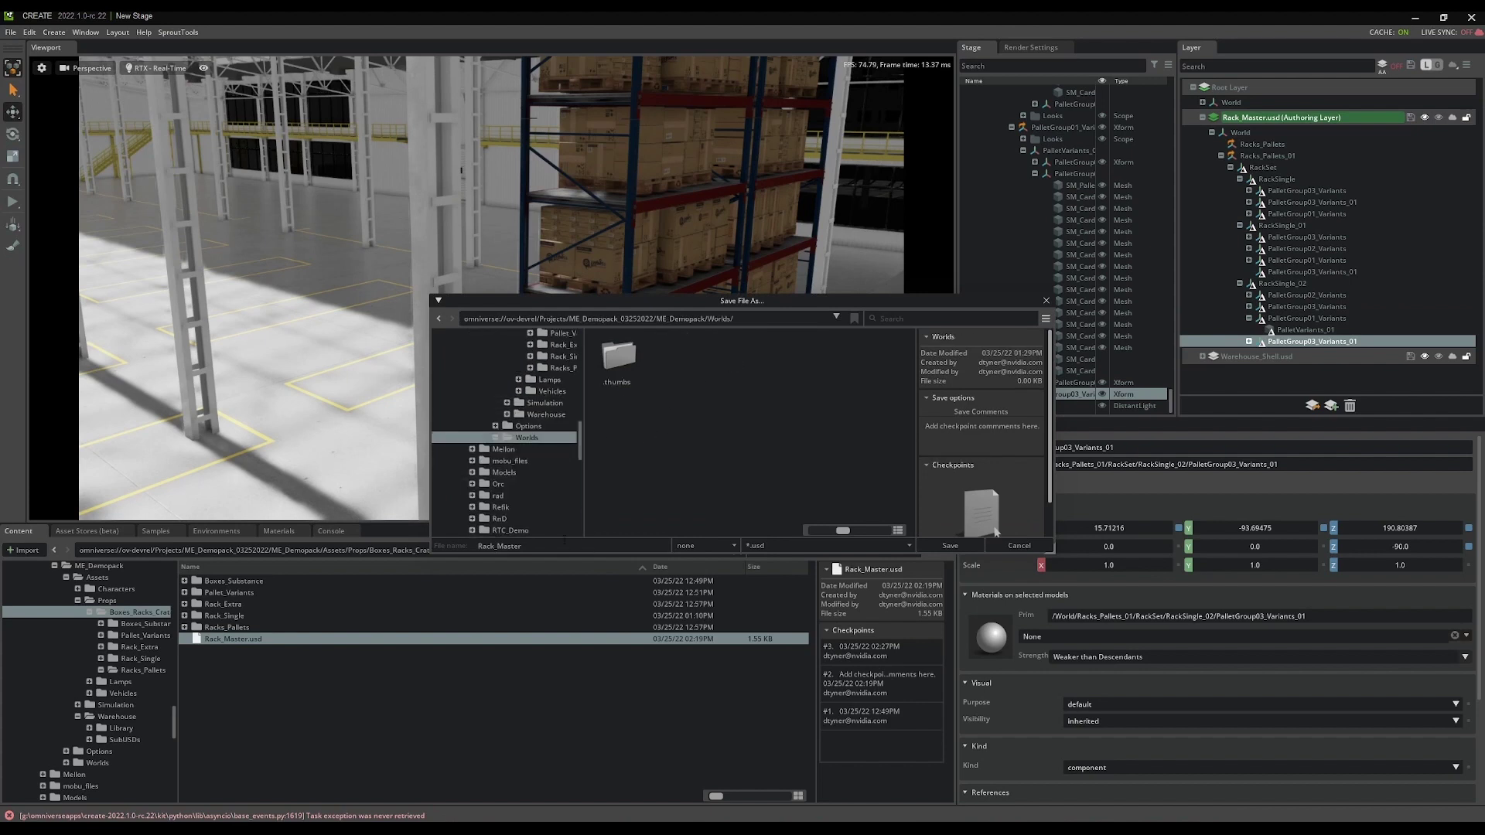
left_click_drag(547, 546, 232, 515)
left_click(947, 546)
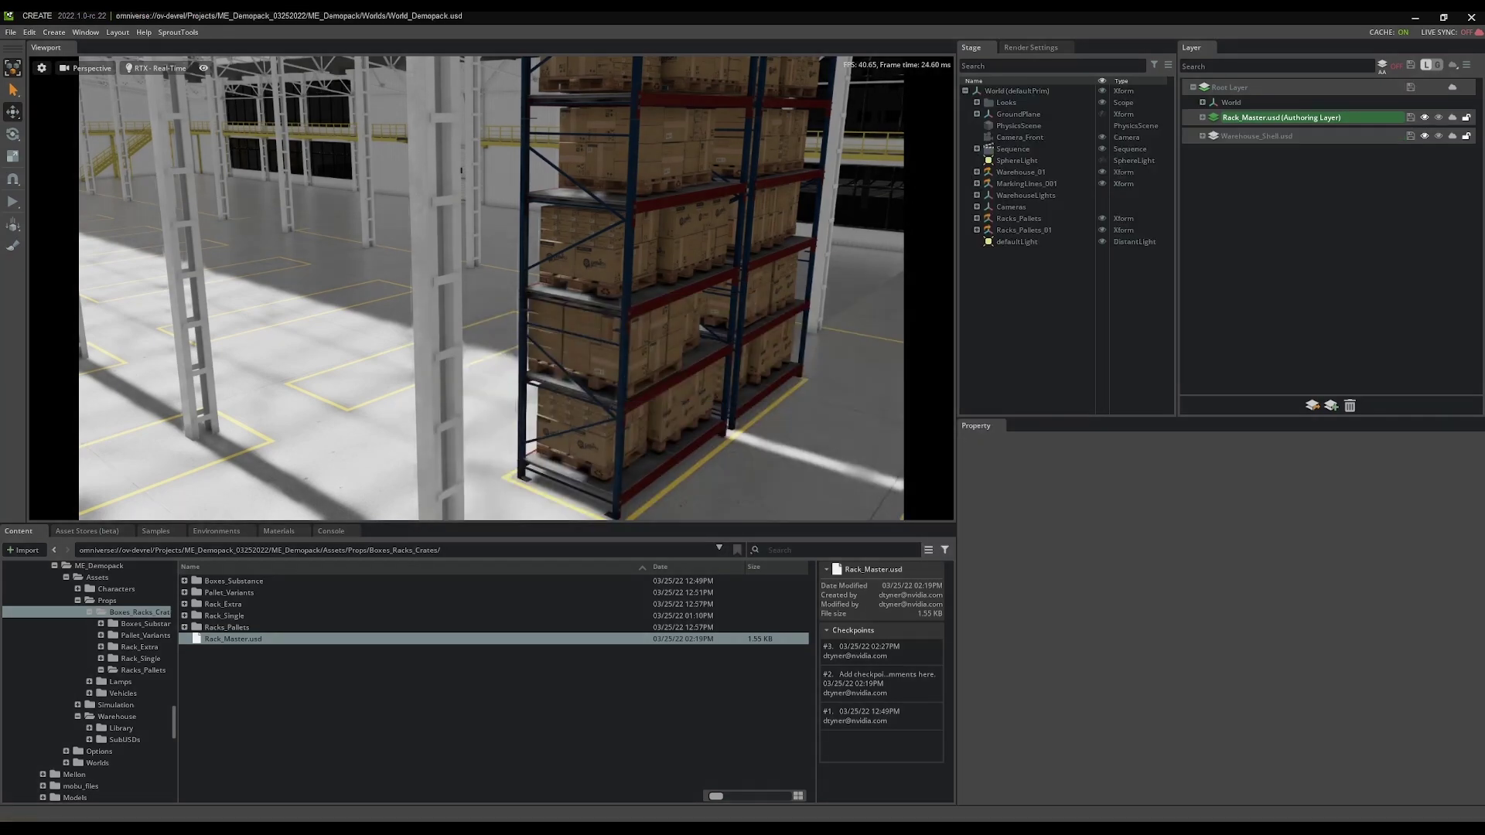
Step: Tile the World_Demopack.usd window beside the remote desktop session that has Rack_Master.usd open and bring its viewport into view
left_click_drag(0, 157, 1483, 97)
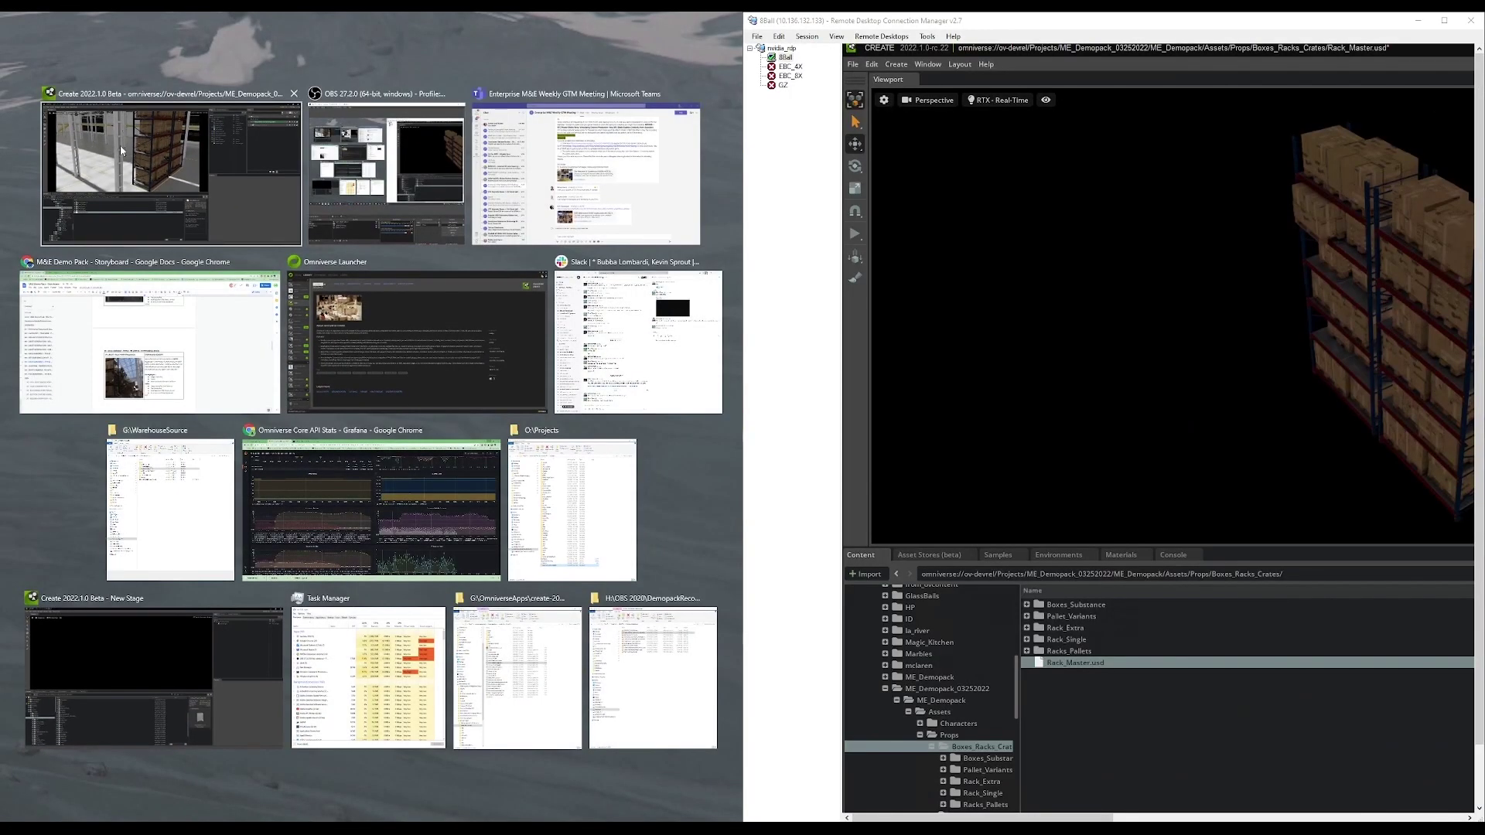
left_click(119, 147)
left_click_drag(1044, 818, 1174, 817)
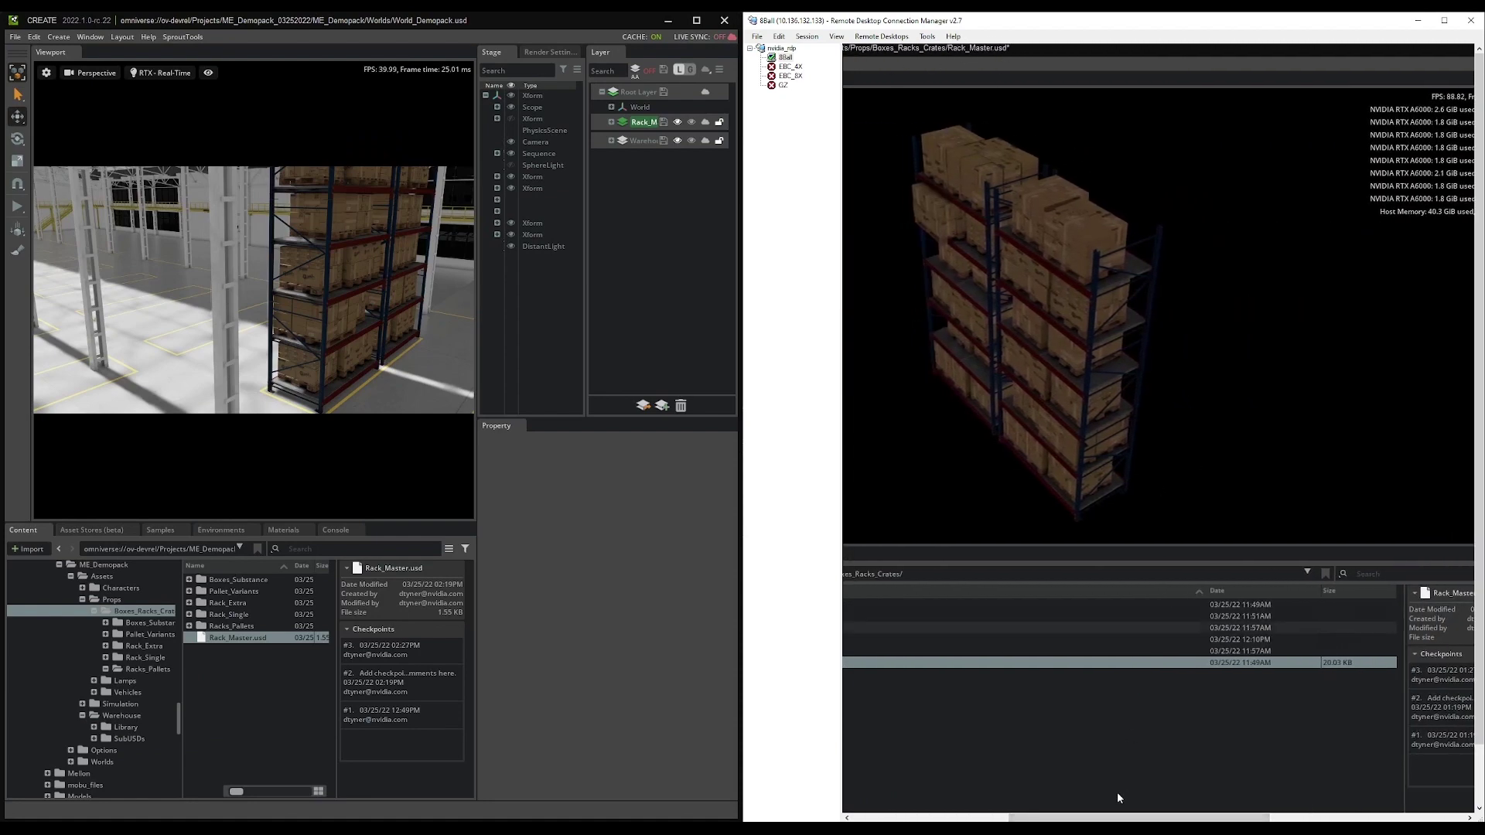
mouse_move(1116, 818)
left_mouse_down()
mouse_move(1312, 818)
mouse_move(1121, 818)
left_mouse_up()
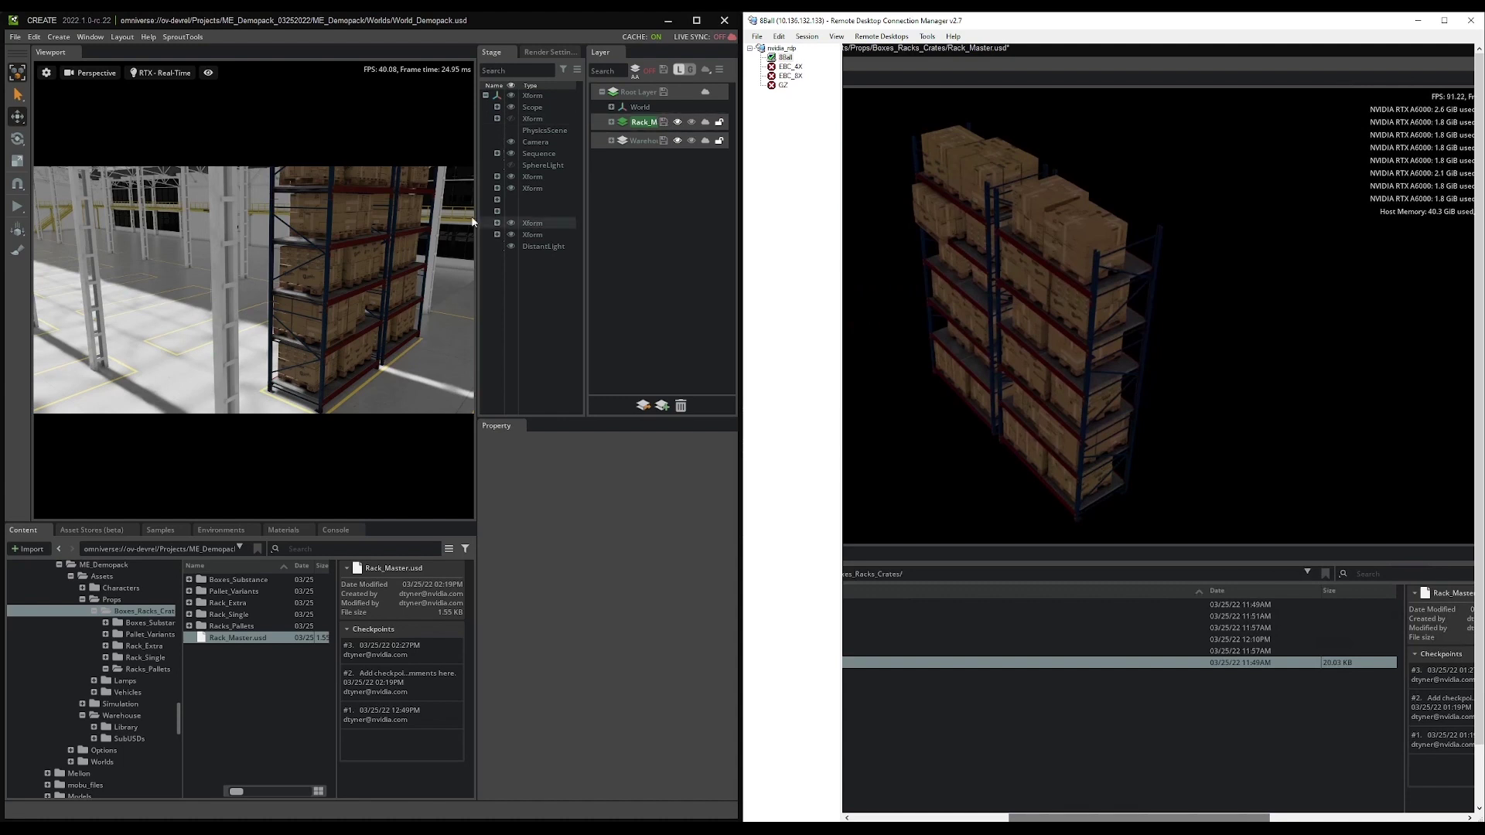
Step: Enable live sync for the Rack_Master.usd layer in the local stage and show the Layer list in the remote session
left_click(704, 123)
left_click_drag(1136, 817, 1329, 817)
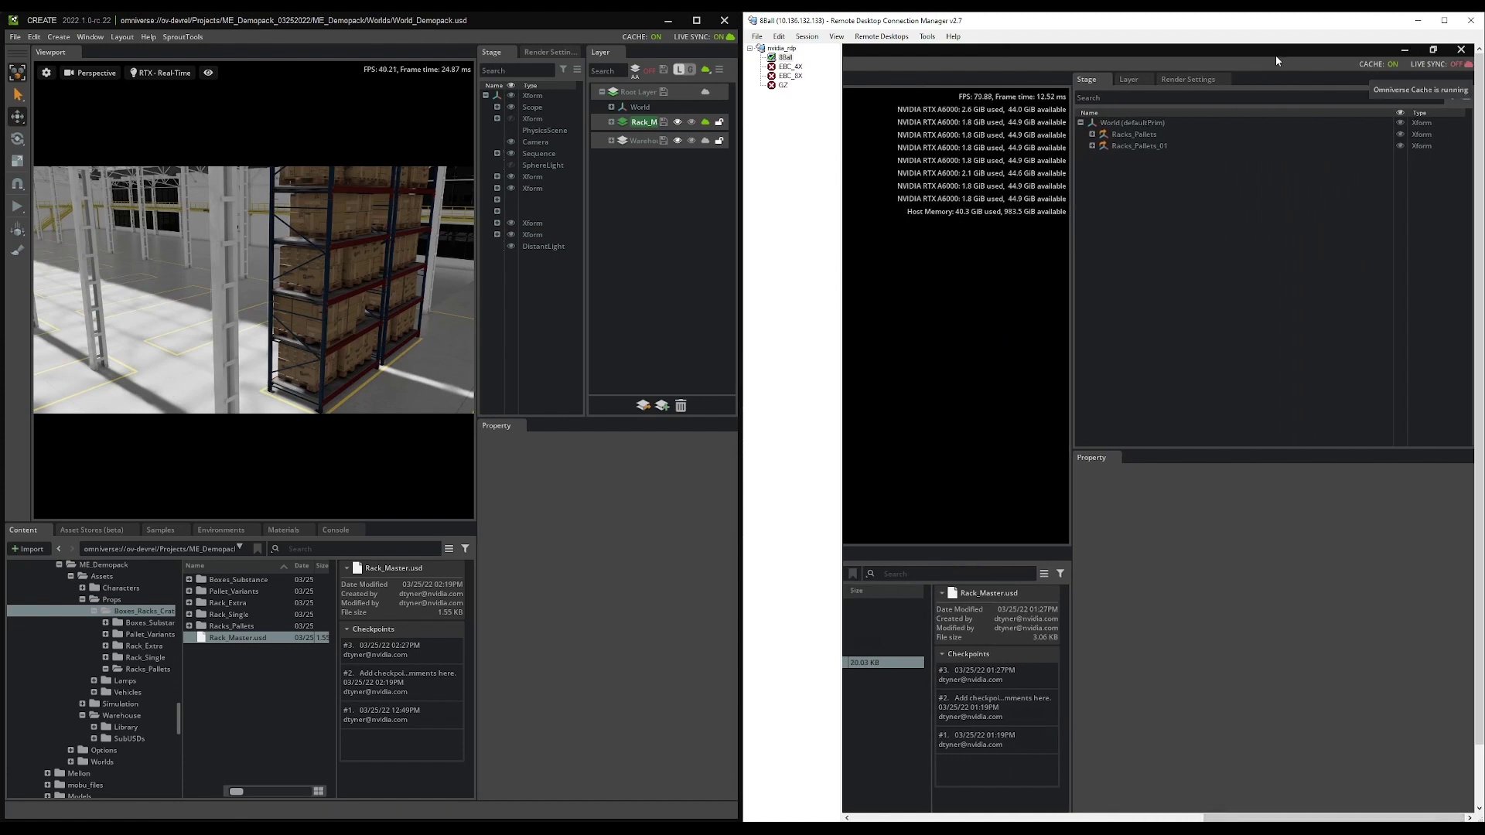
left_click(1129, 78)
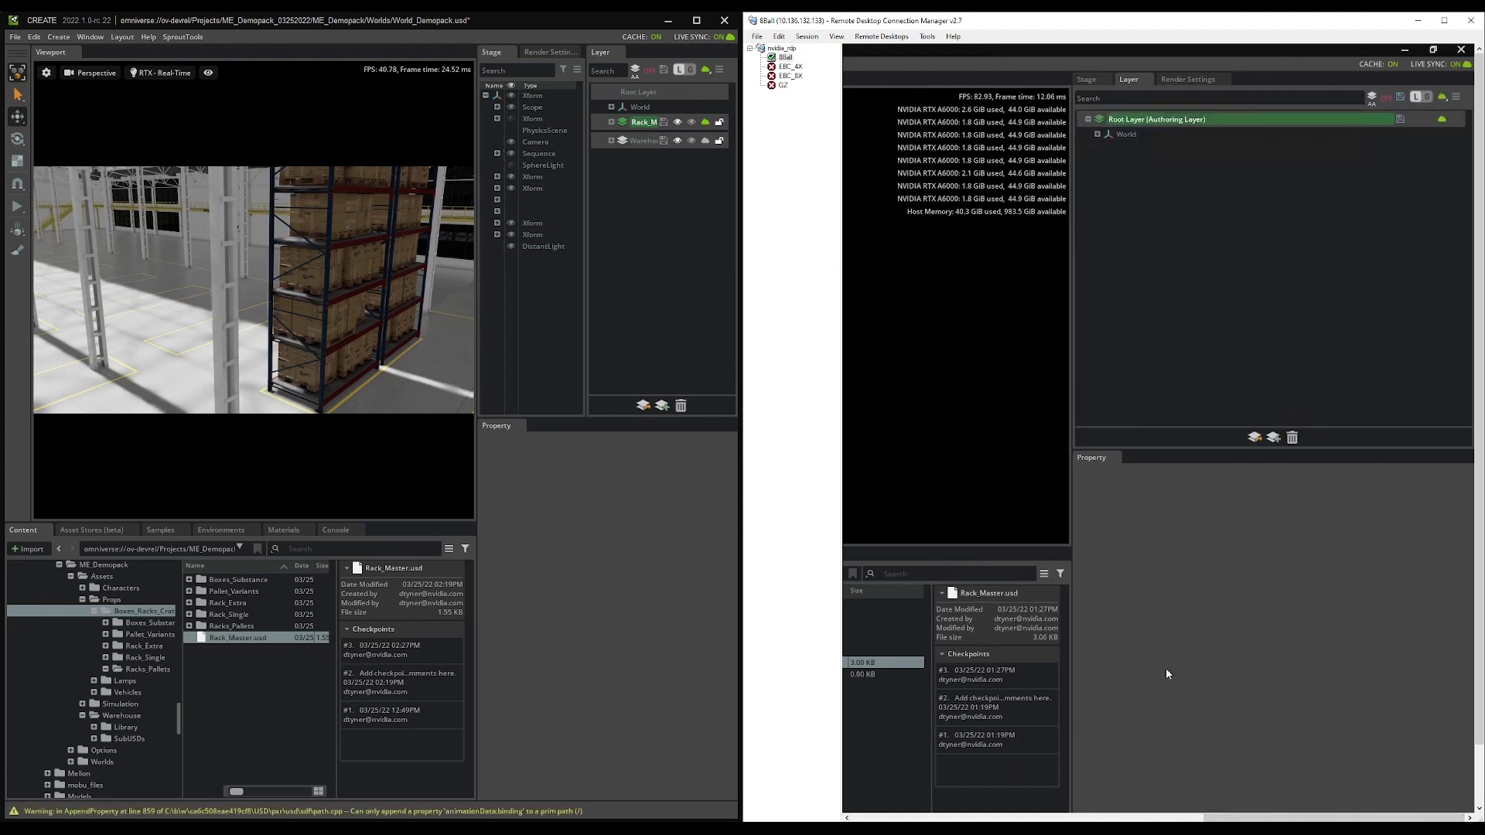
left_click_drag(1237, 818, 989, 819)
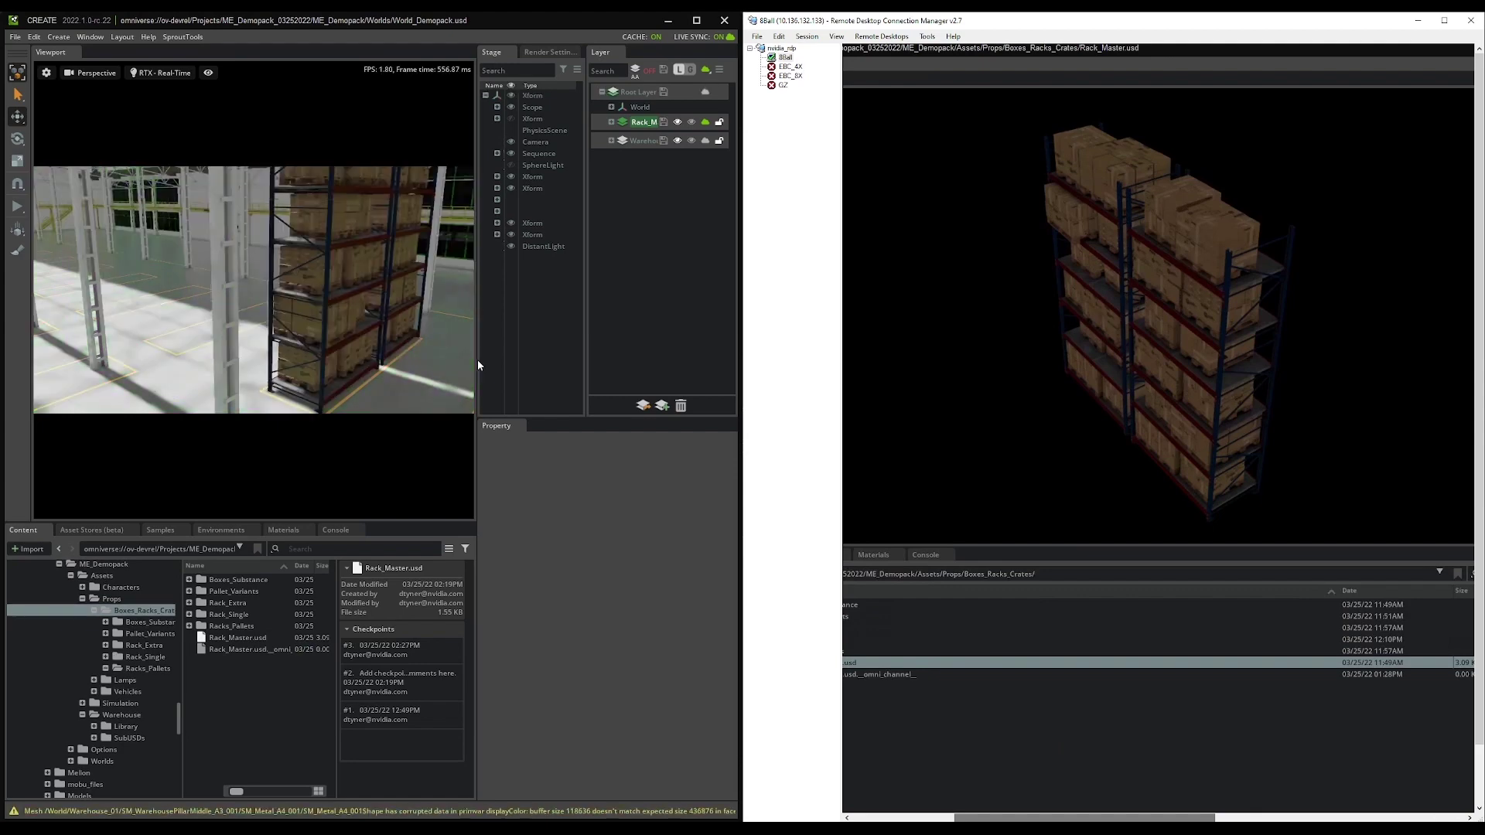
Step: Duplicate Racks_Pallets and Racks_Pallets_01 together and move the copies along X to about -9468.29
left_click_drag(479, 362, 350, 362)
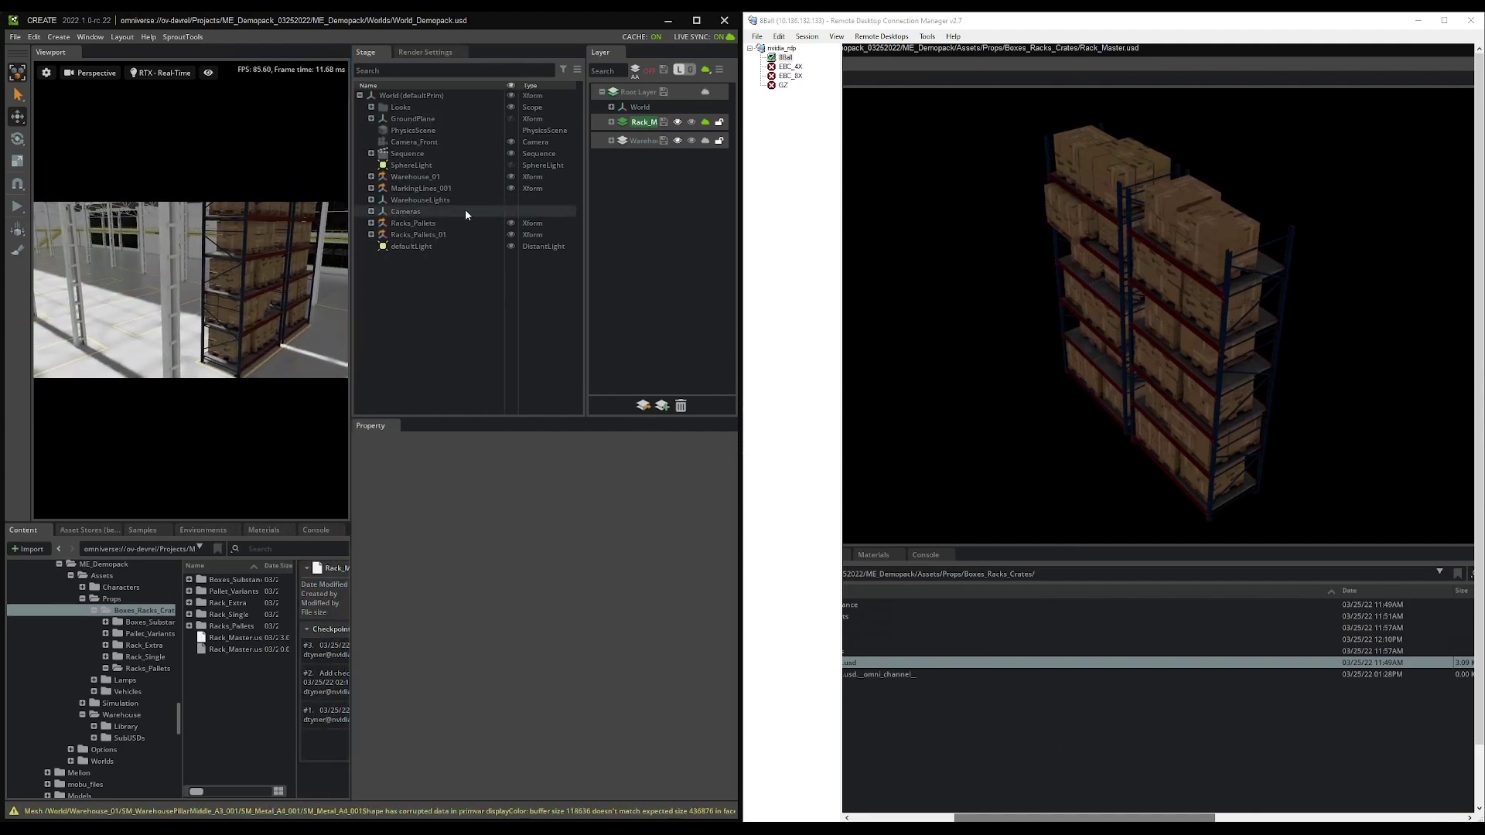
left_click(426, 229)
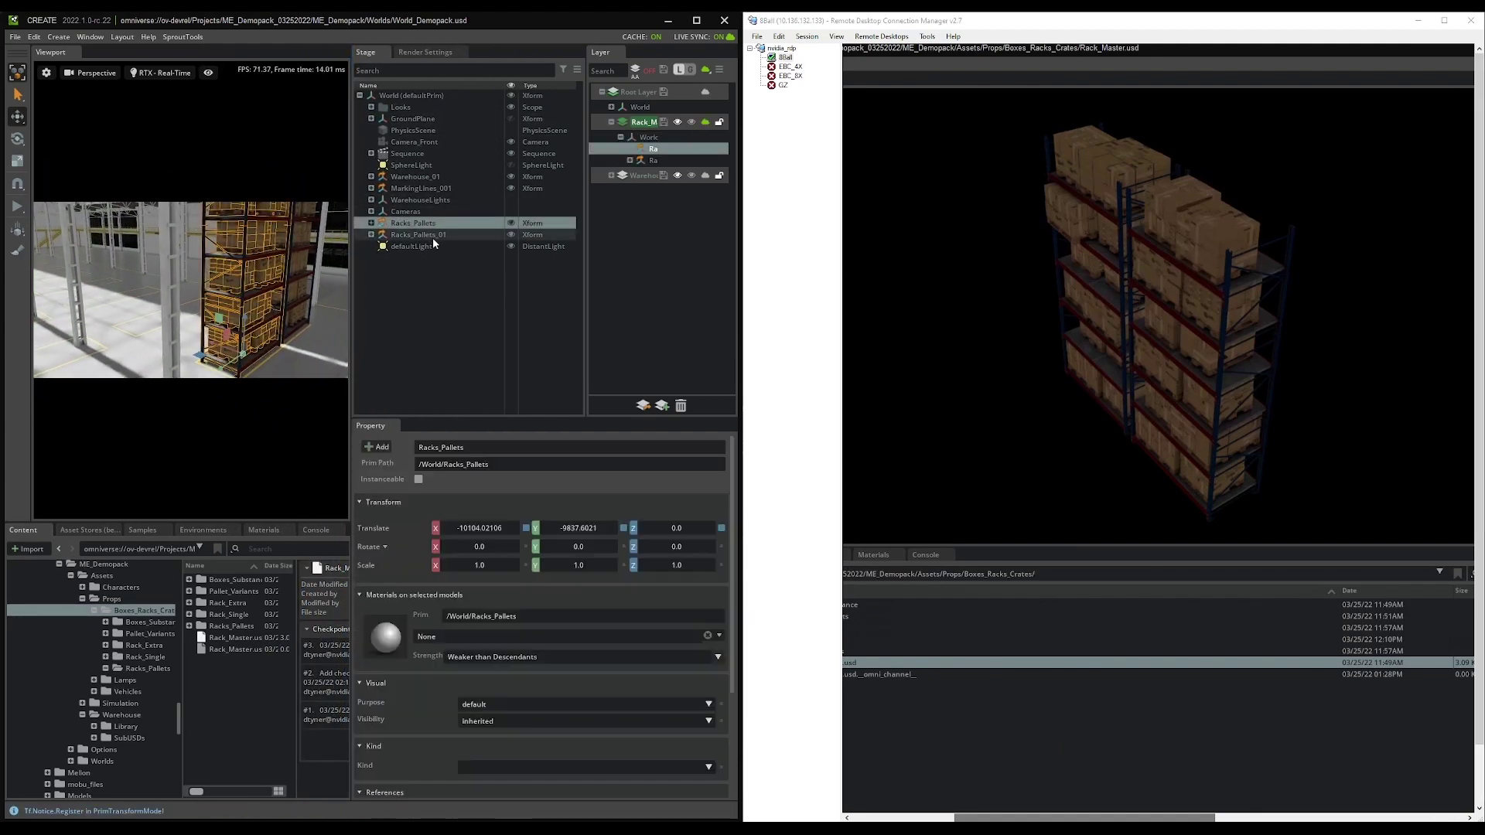
left_click(426, 235, "shift")
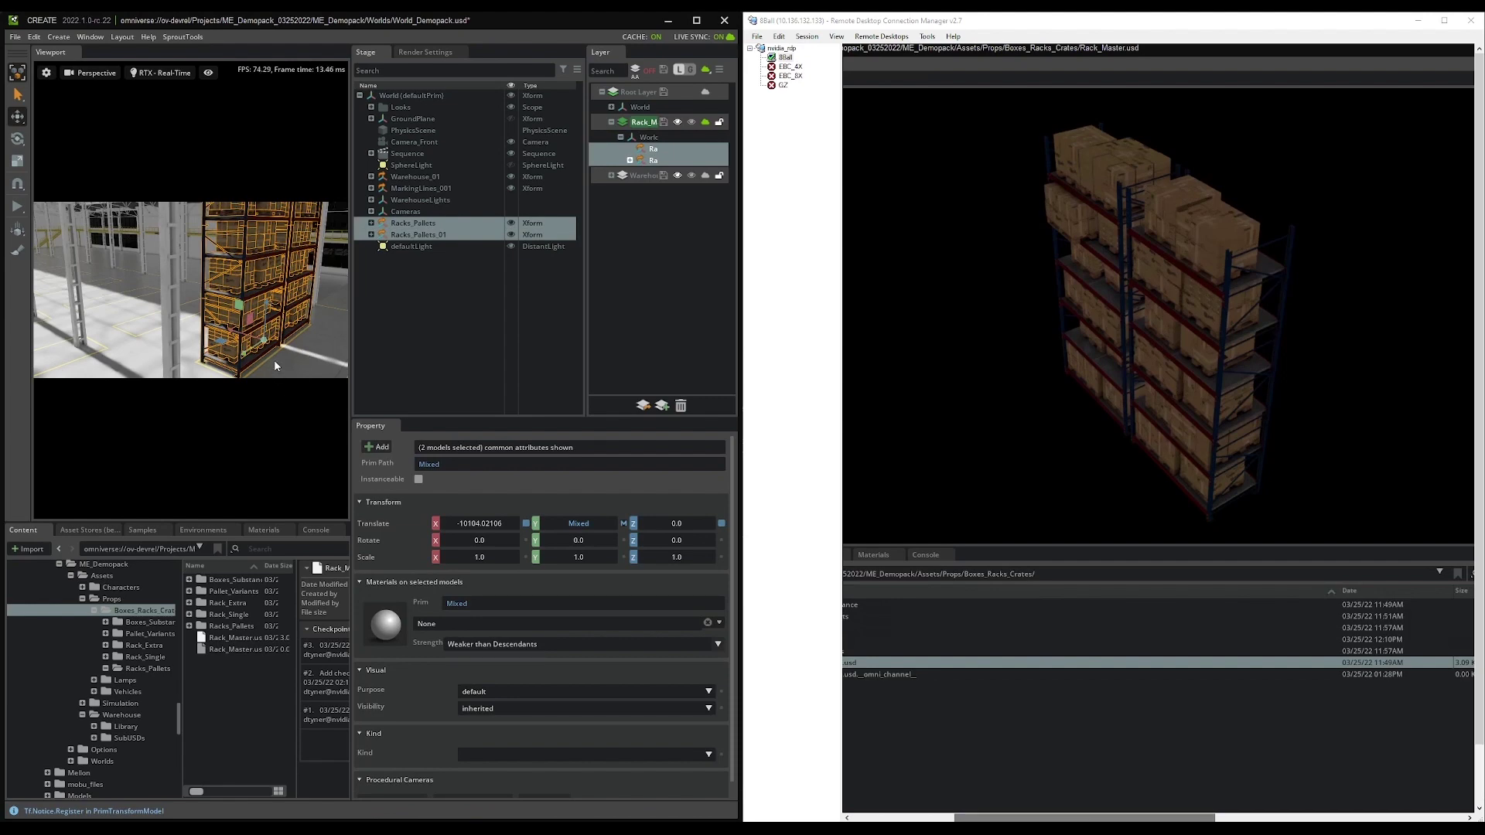
key("ctrl+d")
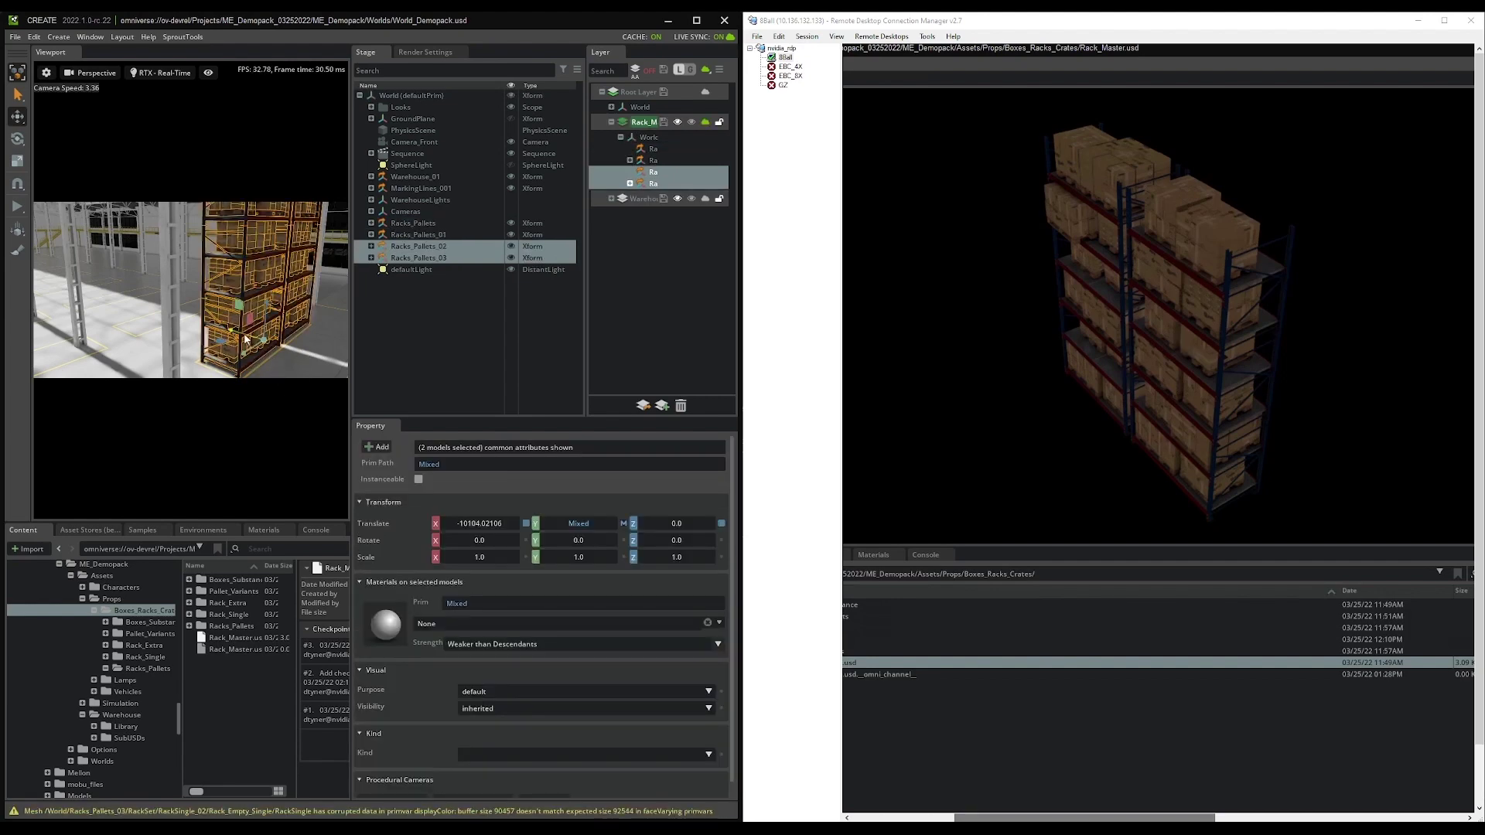
left_click_drag(246, 339, 168, 314)
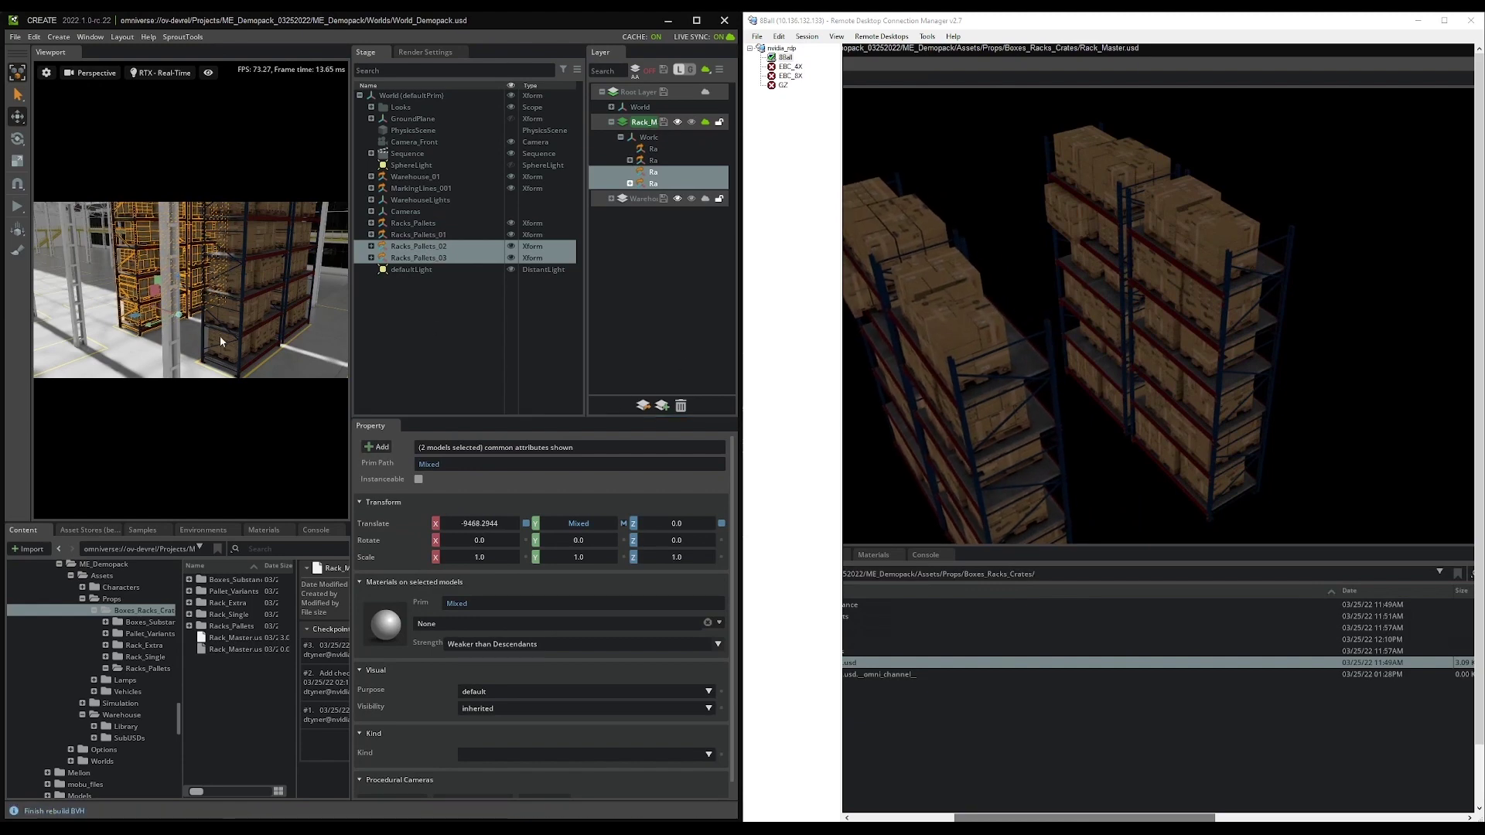
Step: Rotate the two duplicated rack sets to -180 degrees about Z and shift them to about X -9455.51
right_click_drag(212, 338, 319, 376)
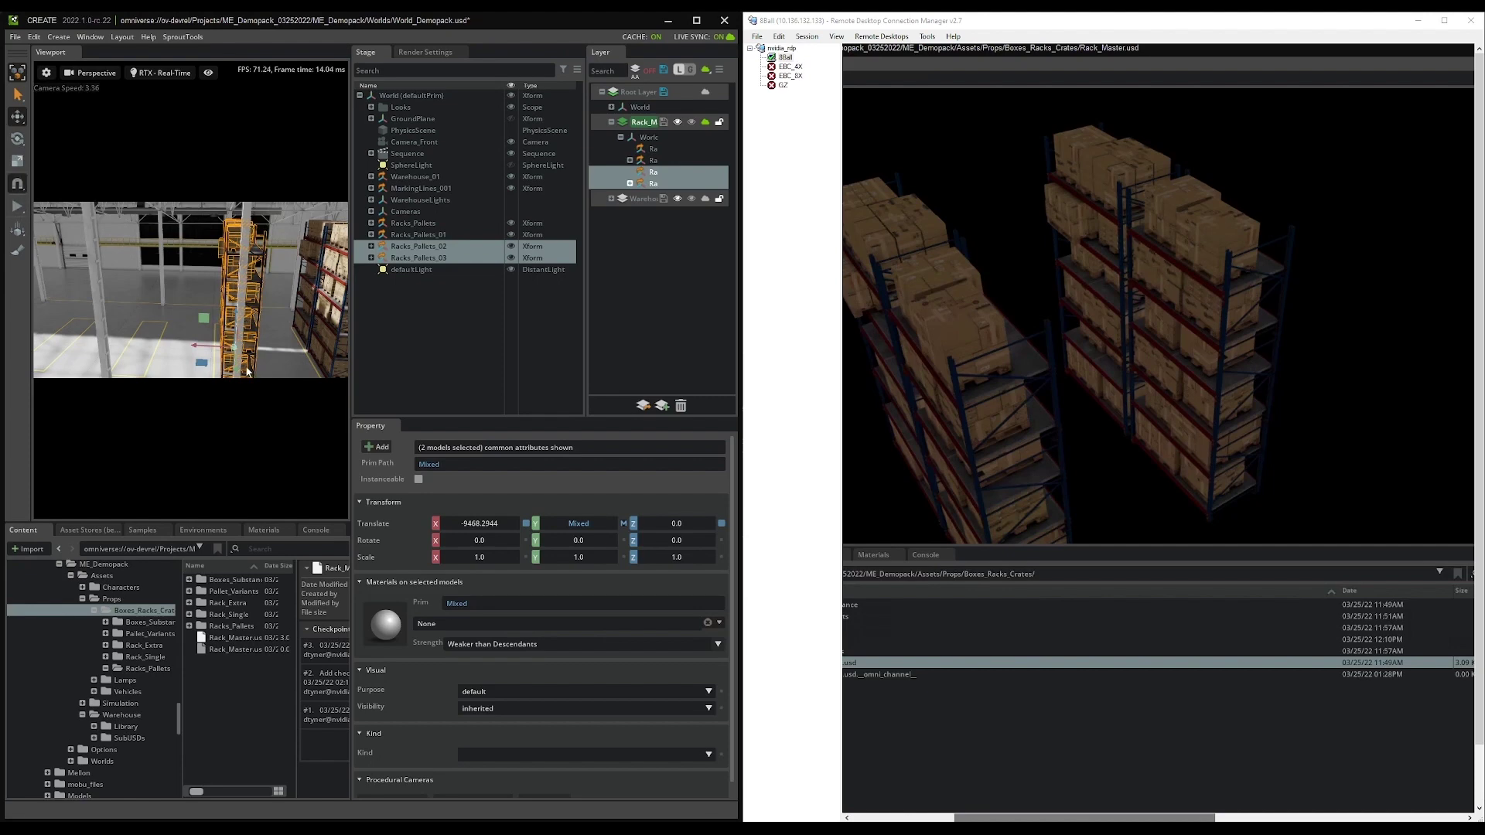
key("e")
left_click_drag(237, 377, 198, 313)
key("w")
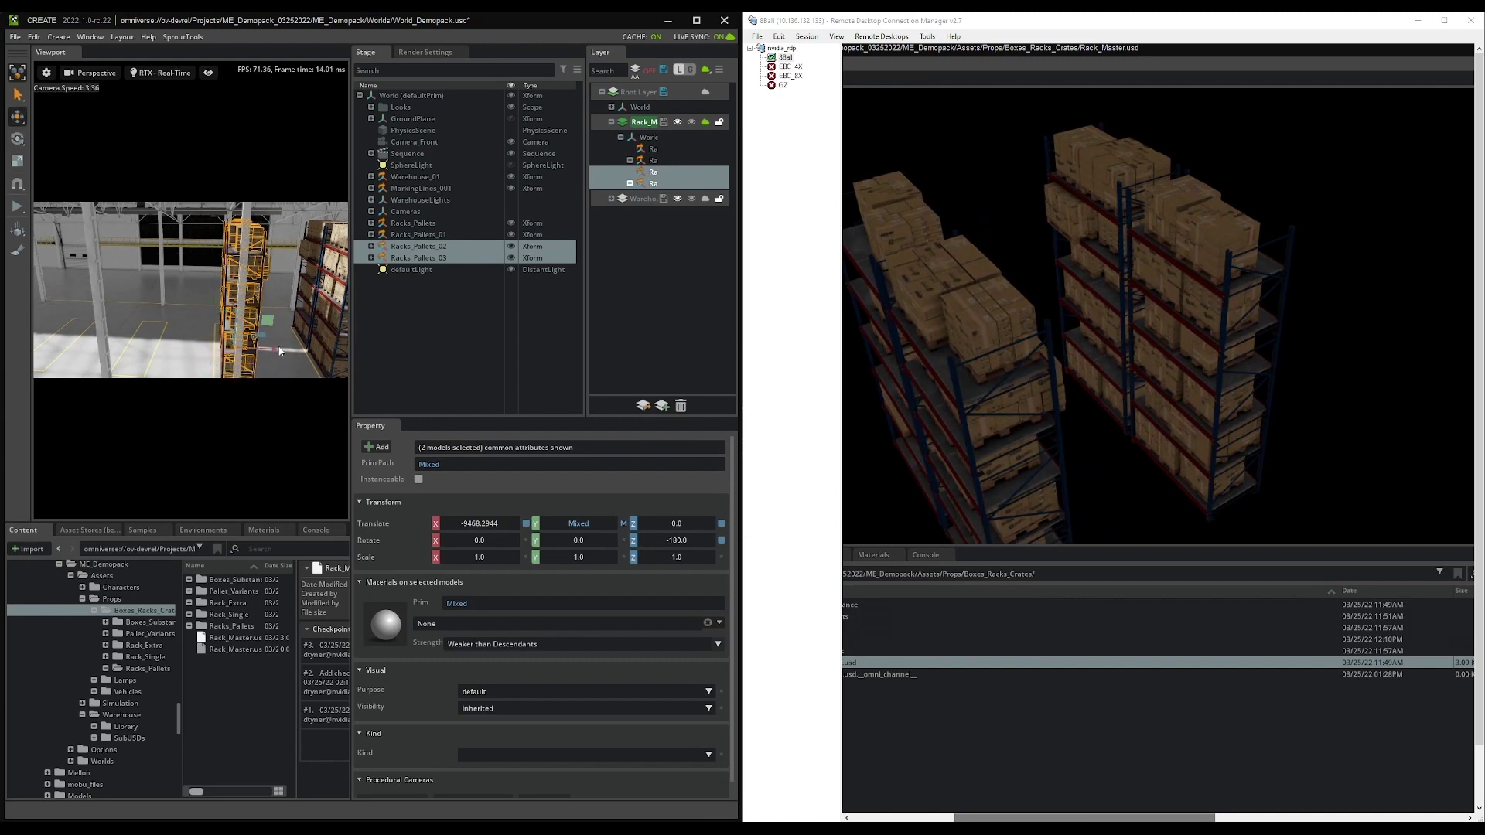
left_click_drag(271, 352, 270, 354)
right_click_drag(289, 259, 286, 259)
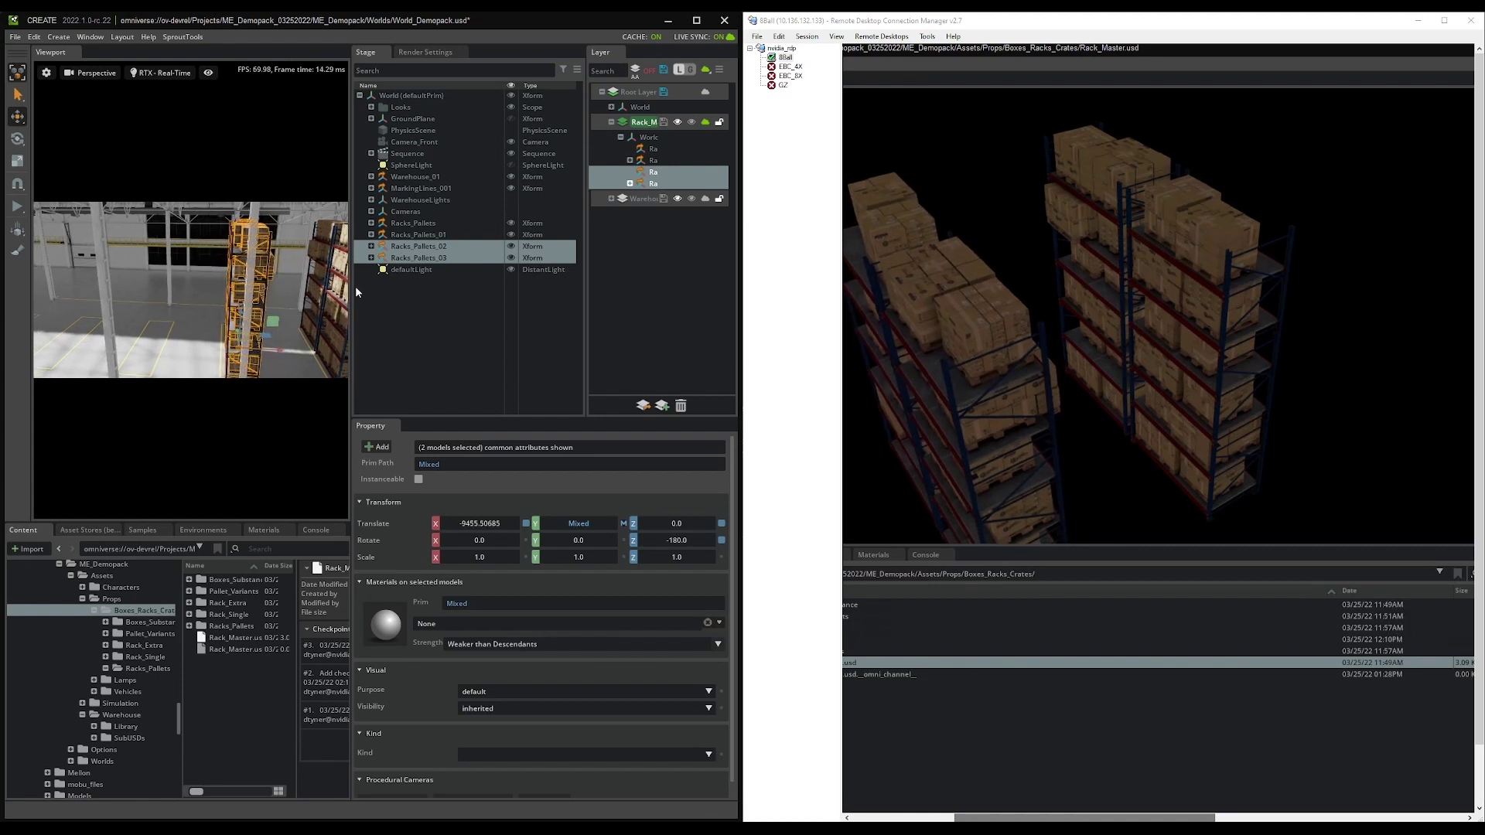
Step: Move the PalletGroup02_Variants pallet in RackSingle_02 of Racks_Pallets_03 to about X 14.44, Y -71.57, with the remote view framed on the racks
right_click(949, 383)
right_click_drag(946, 346, 713, 296)
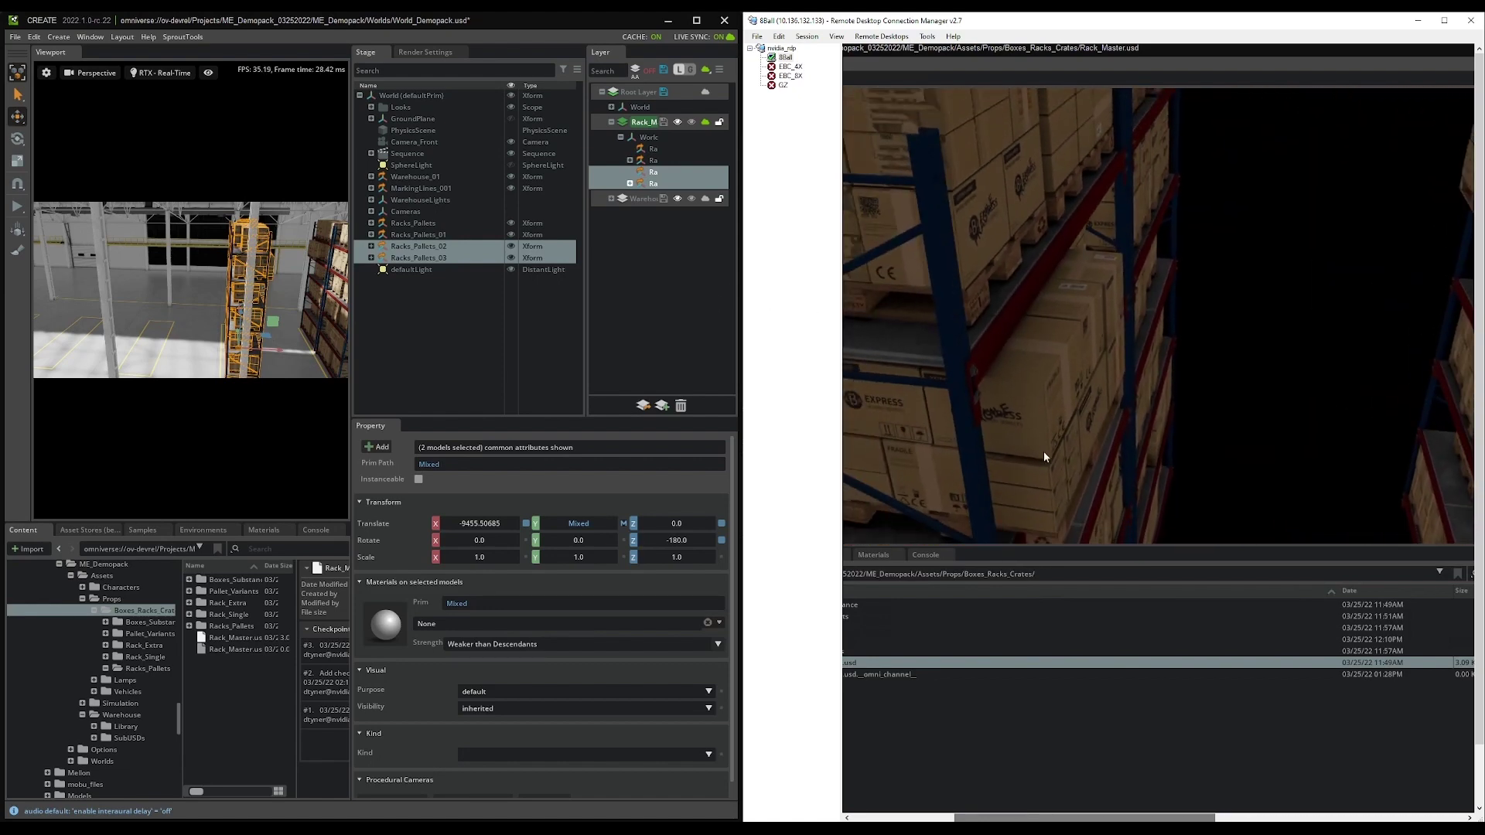
right_click_drag(1044, 457, 1049, 426)
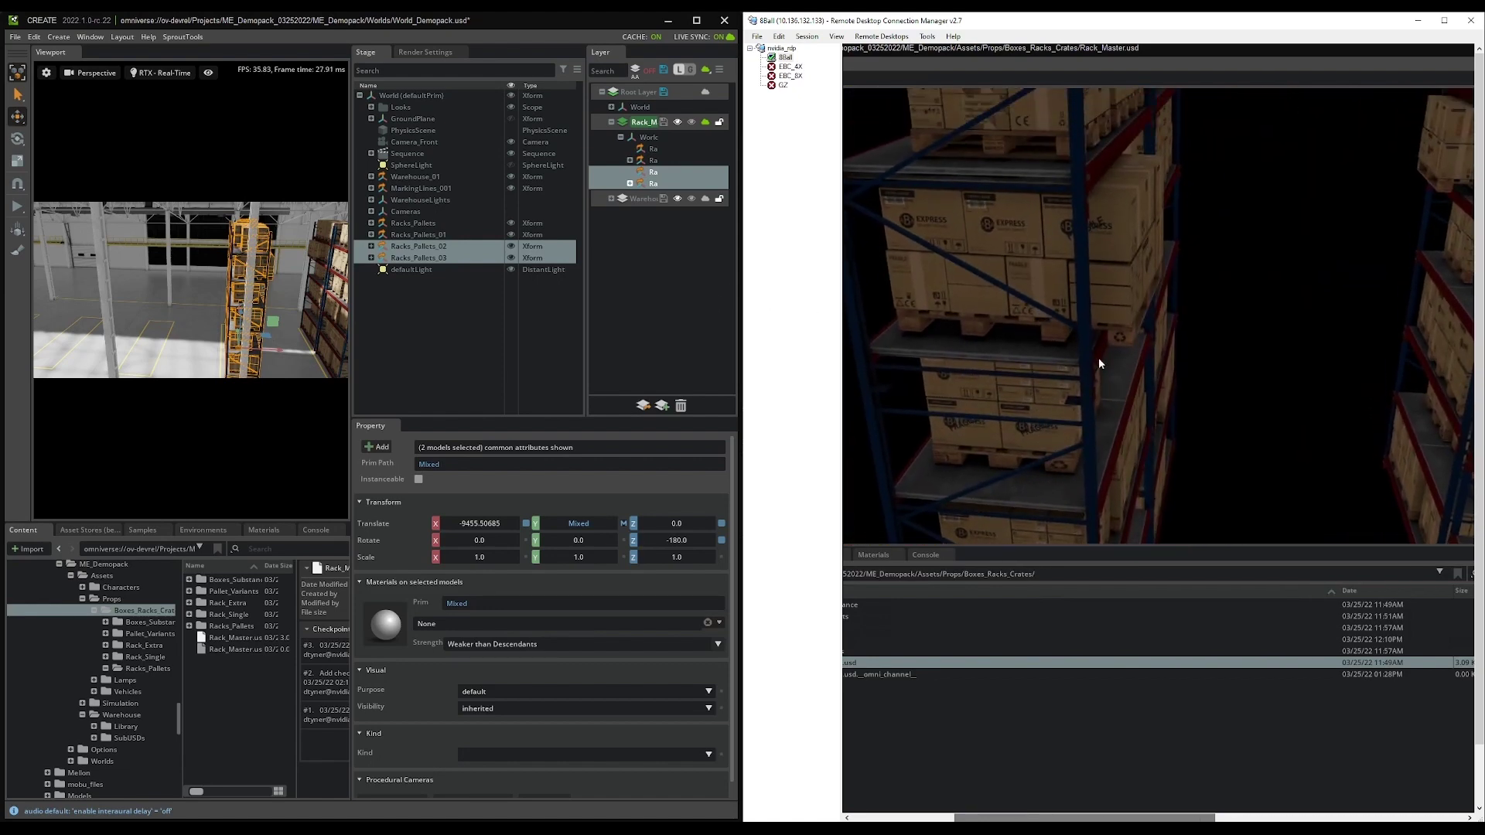
right_click_drag(296, 341, 233, 283)
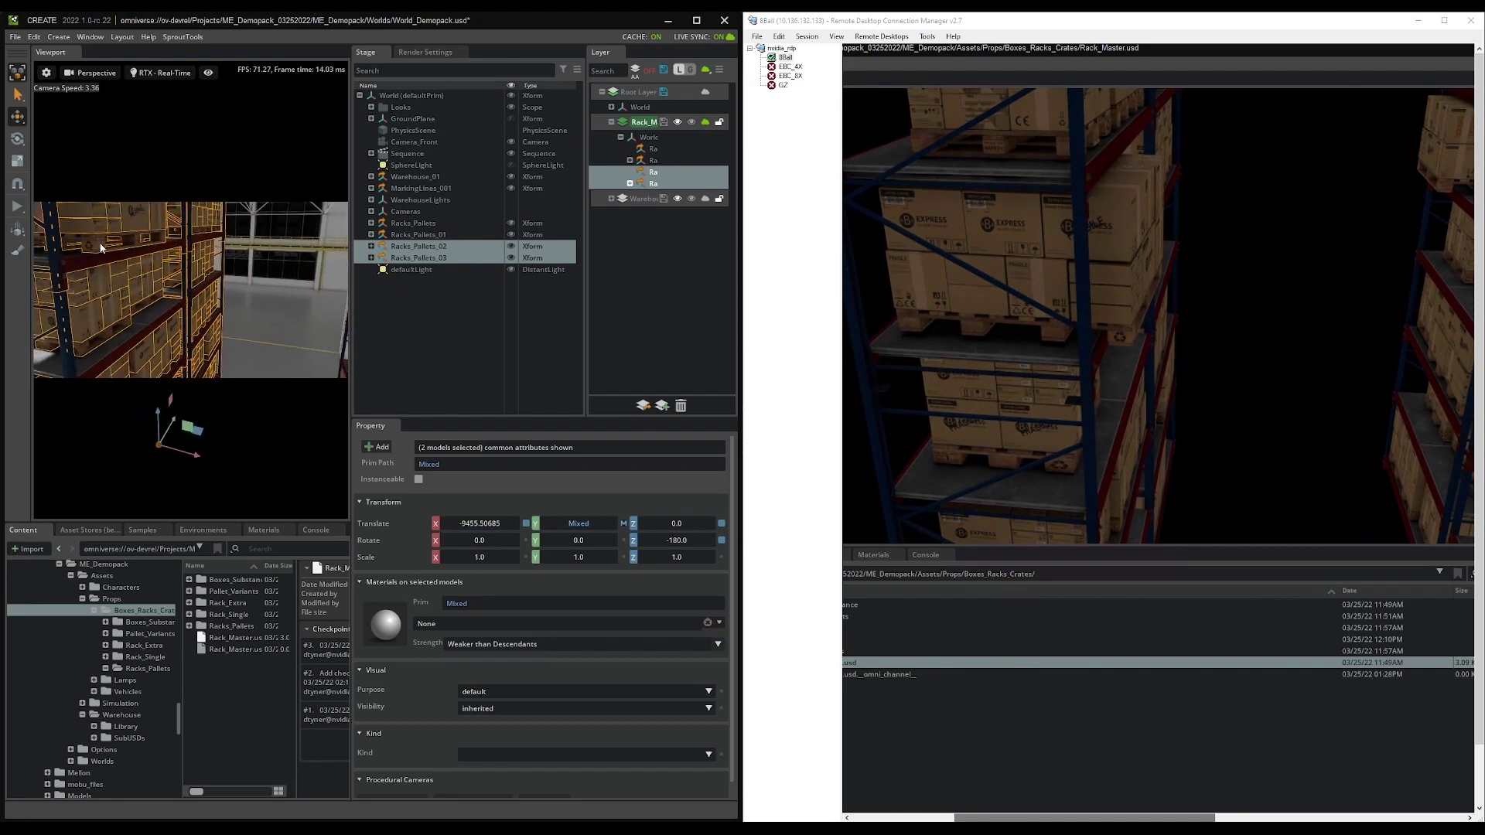
left_click(127, 245)
left_click(165, 244)
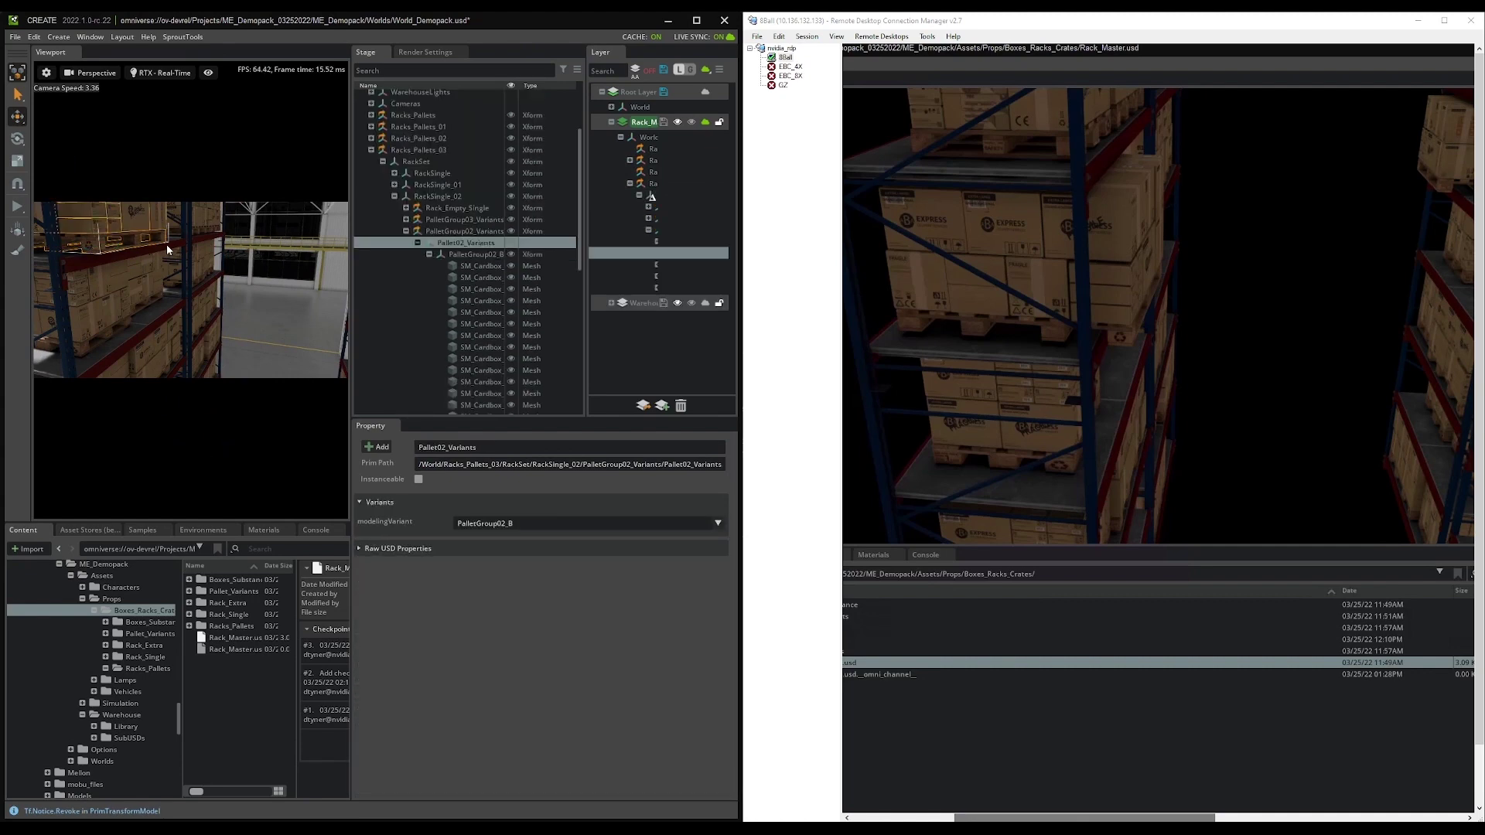
left_click(464, 230)
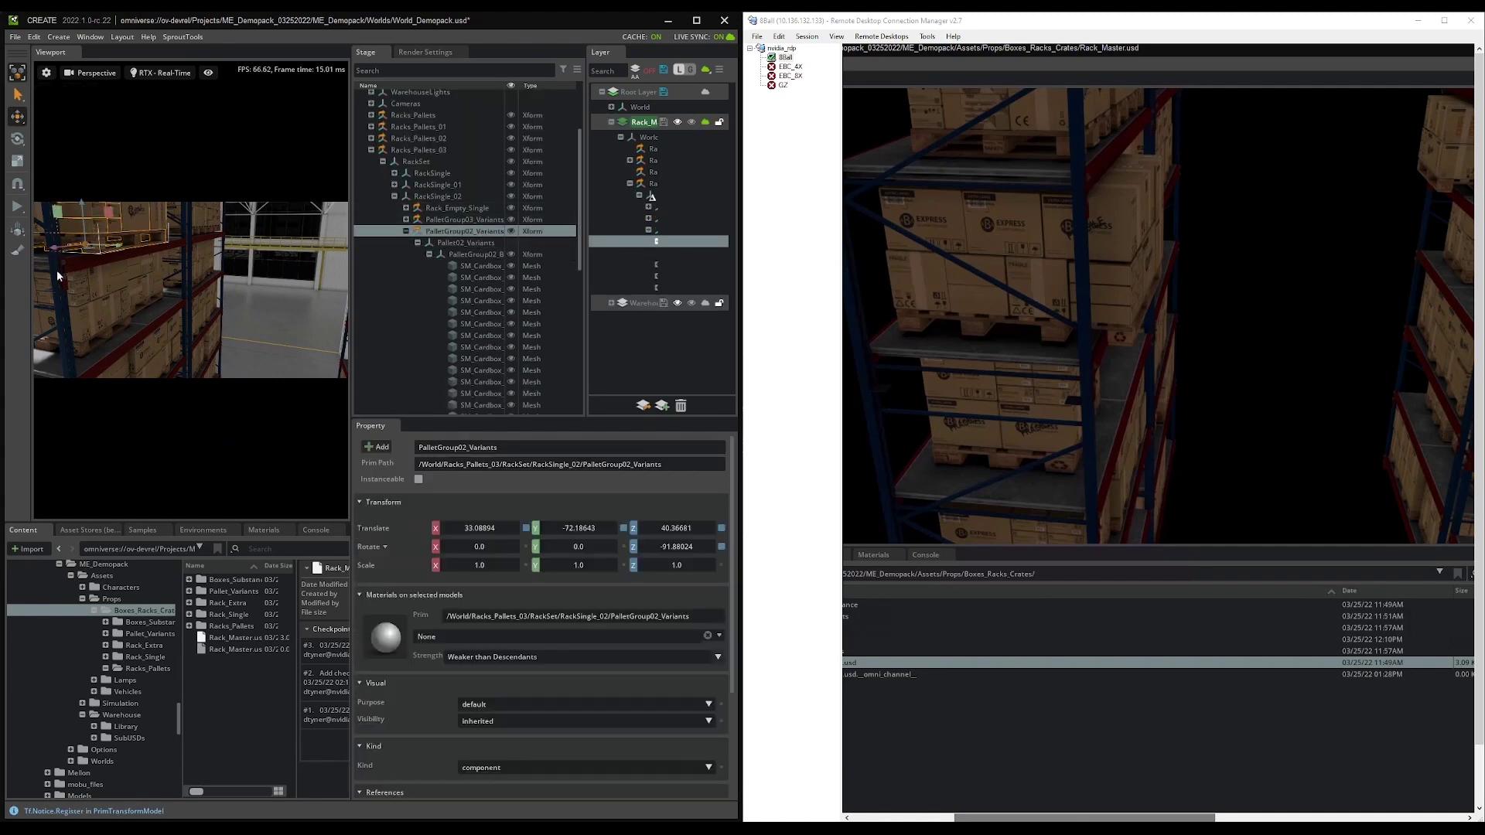
left_click_drag(118, 251, 107, 249)
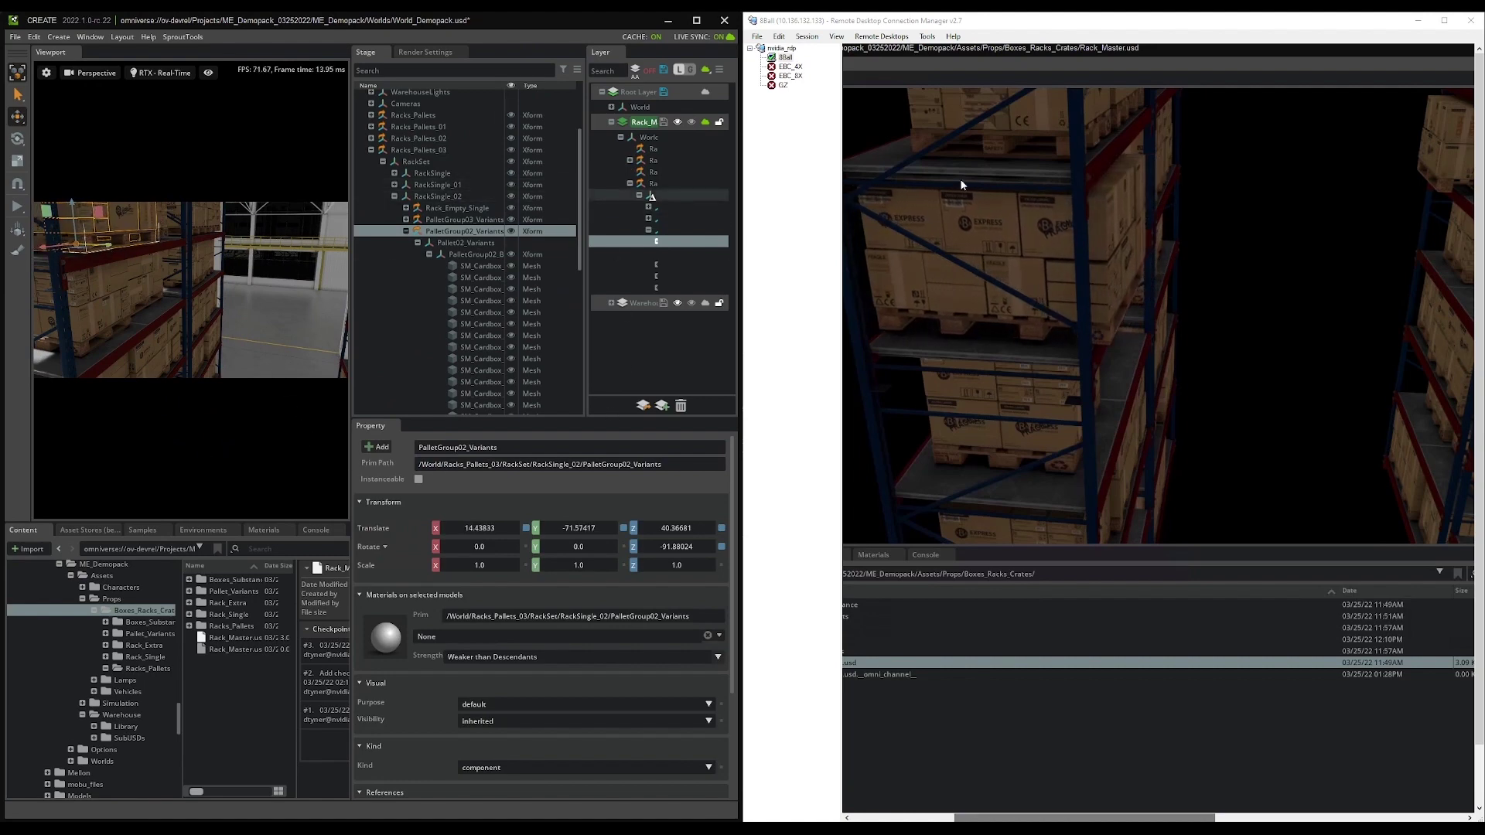
Step: Maximize the local window, make the root layer the authoring layer and stop live sync on Rack_Master.usd
left_click(697, 21)
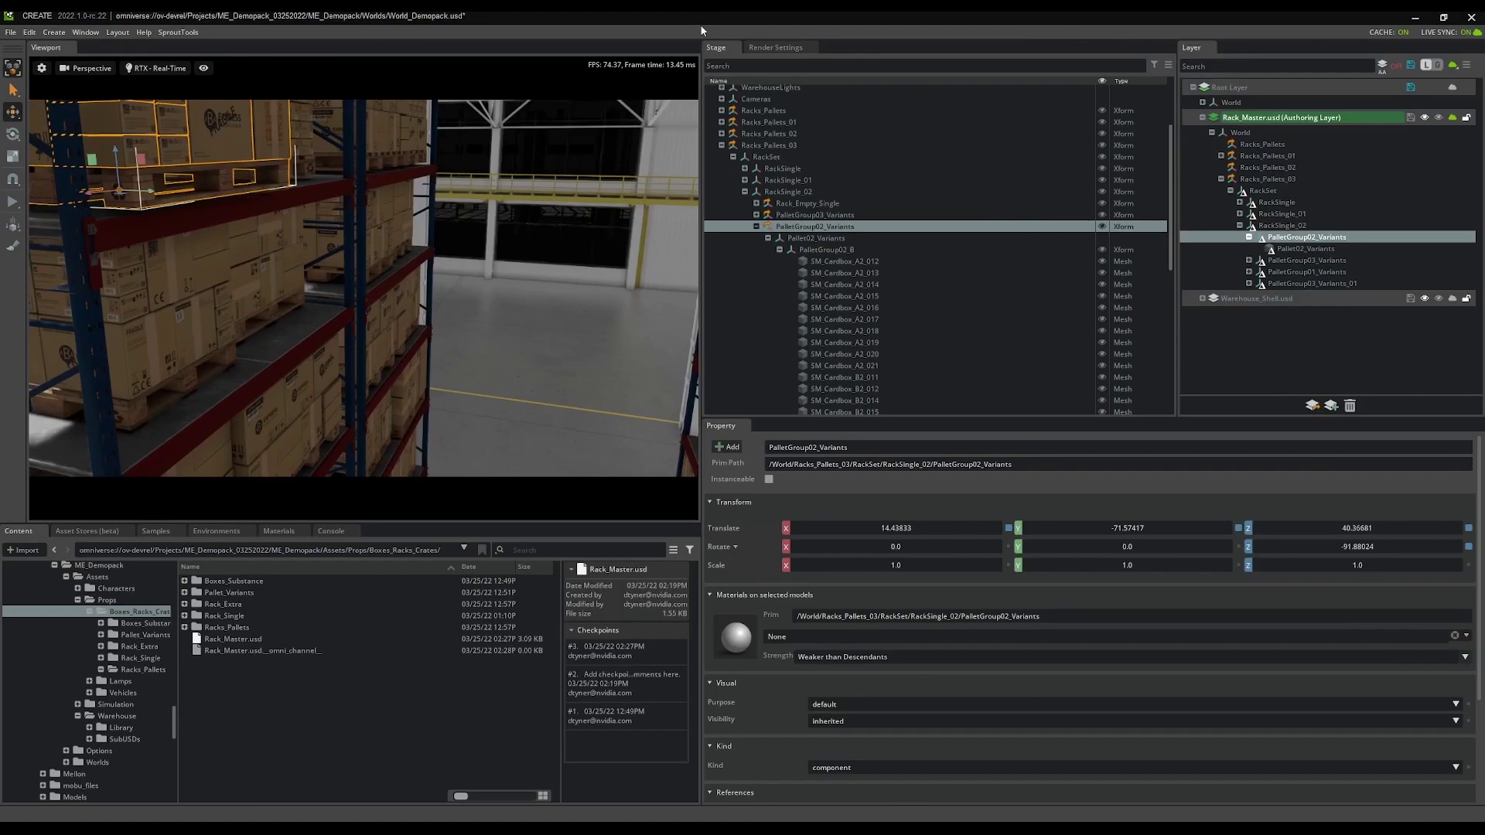
double_click(1266, 86)
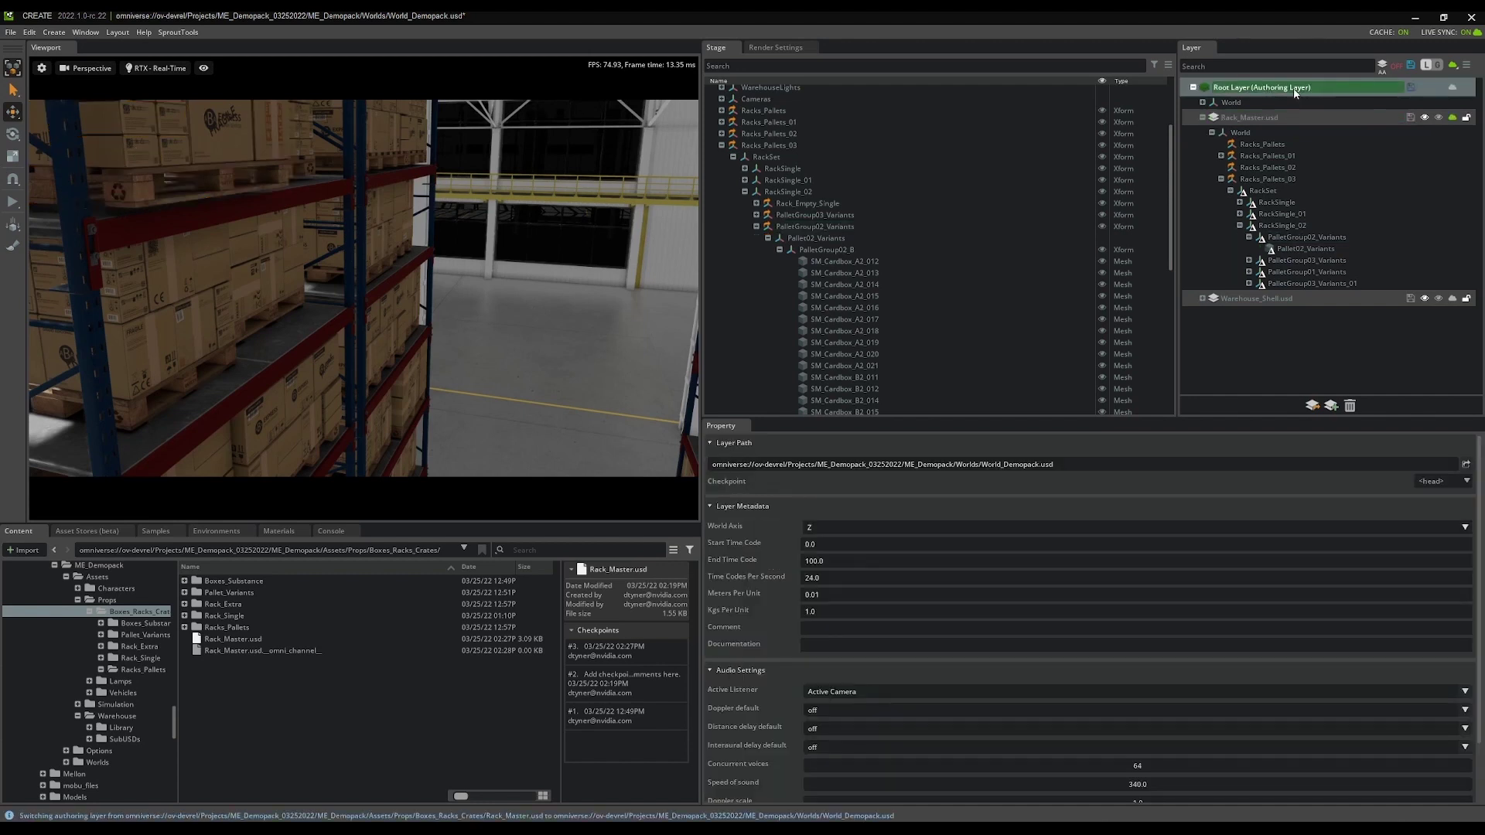
left_click(1452, 118)
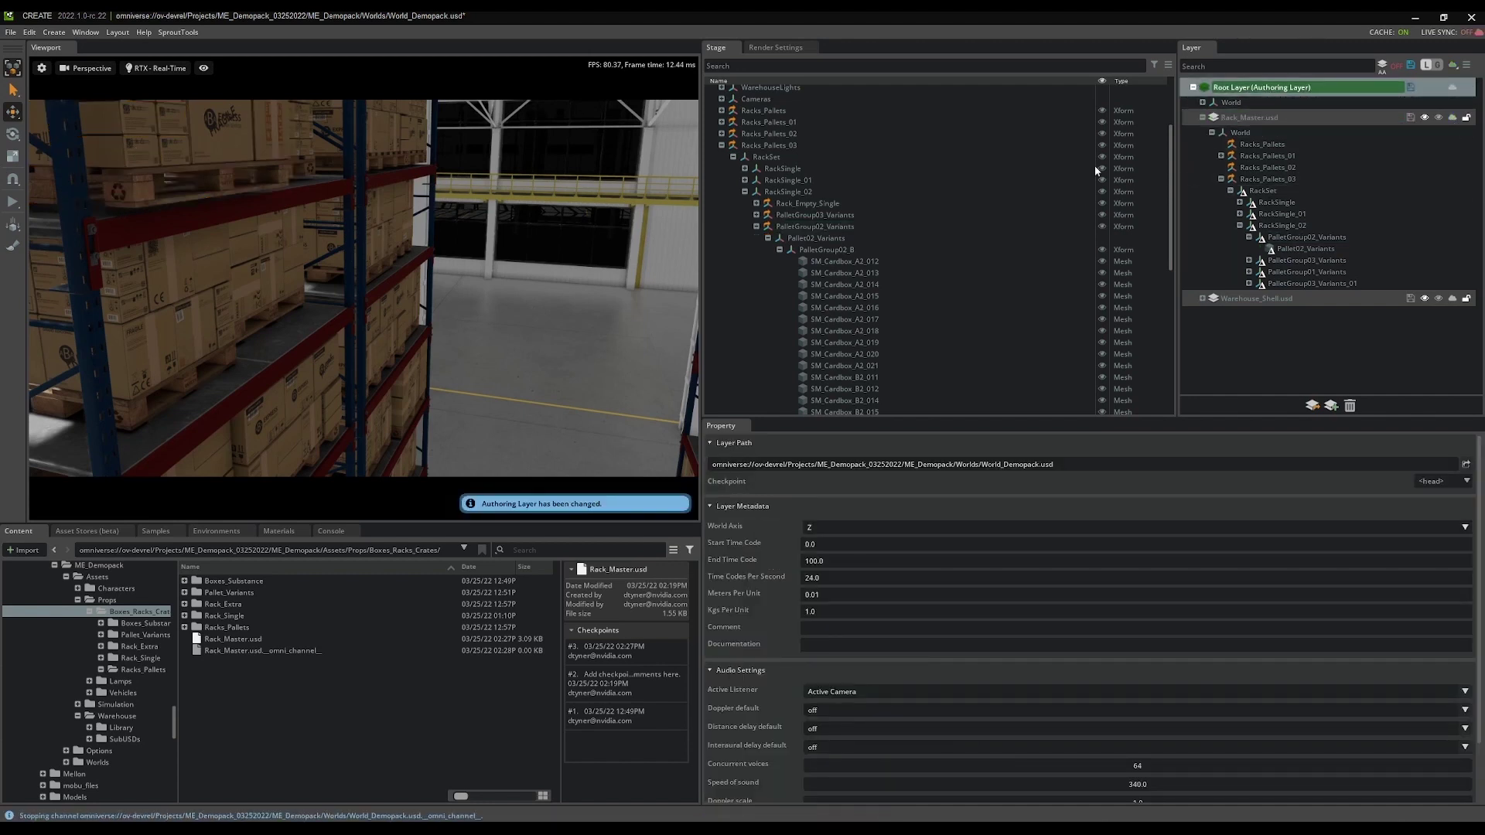
left_click(1409, 69)
Step: Play the physics simulation on the loaded racks, examine it from several angles, and stop it to reset the scene
right_click_drag(396, 335, 577, 341)
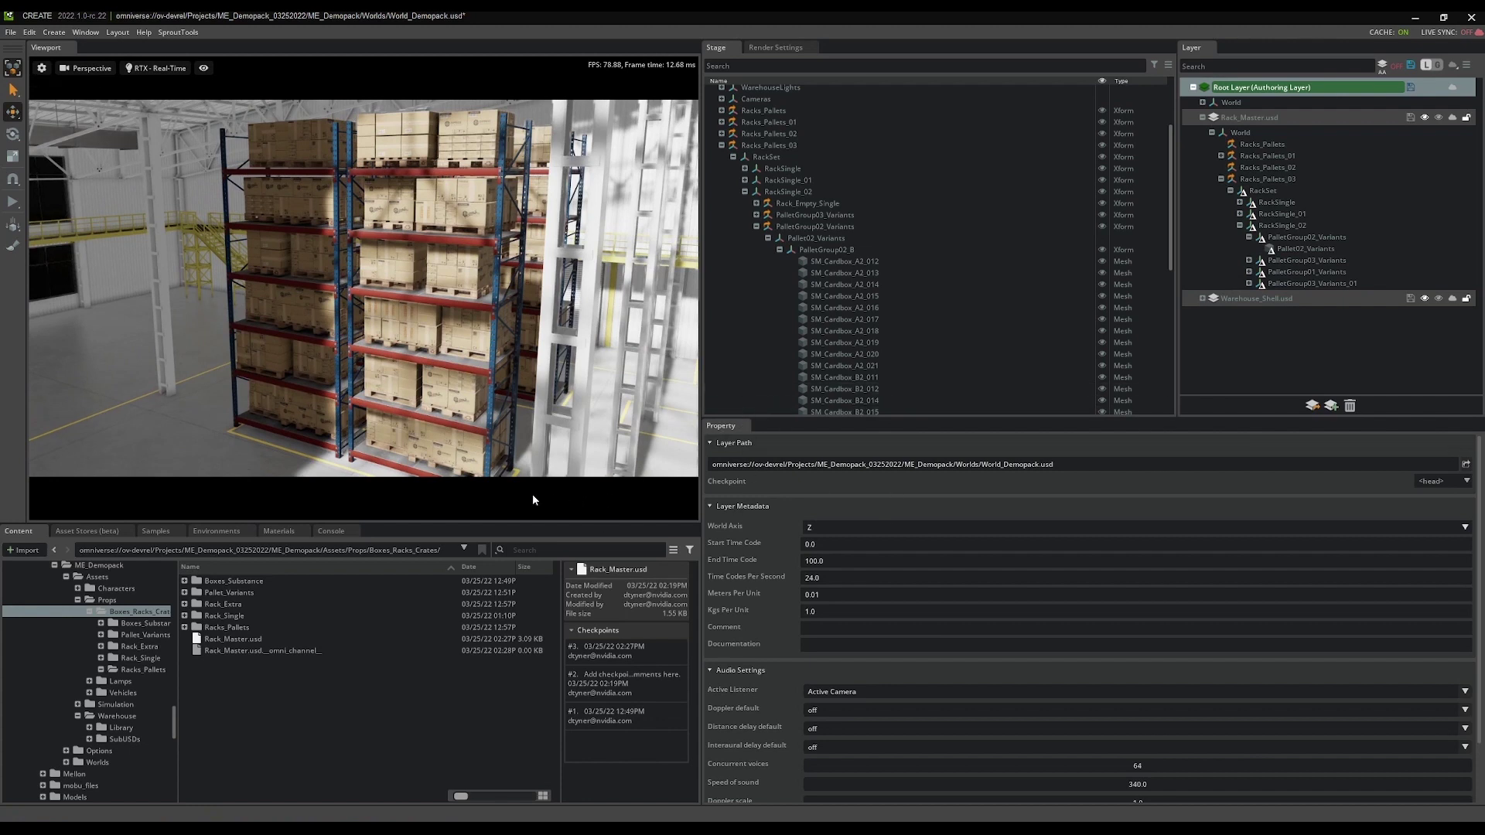
key("space")
key("d")
right_click_drag(431, 379, 401, 325)
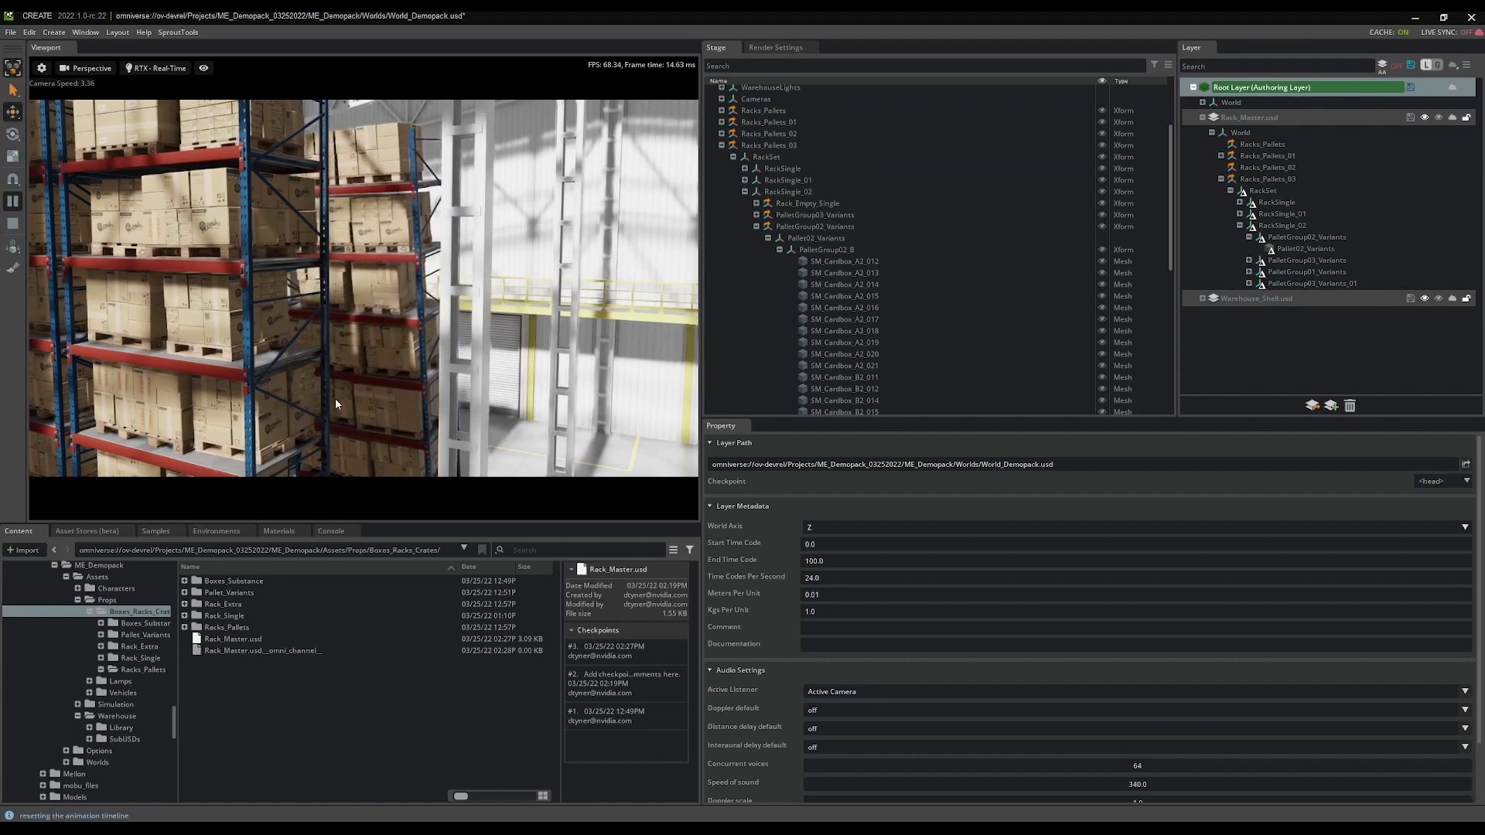
right_click_drag(490, 337, 436, 322)
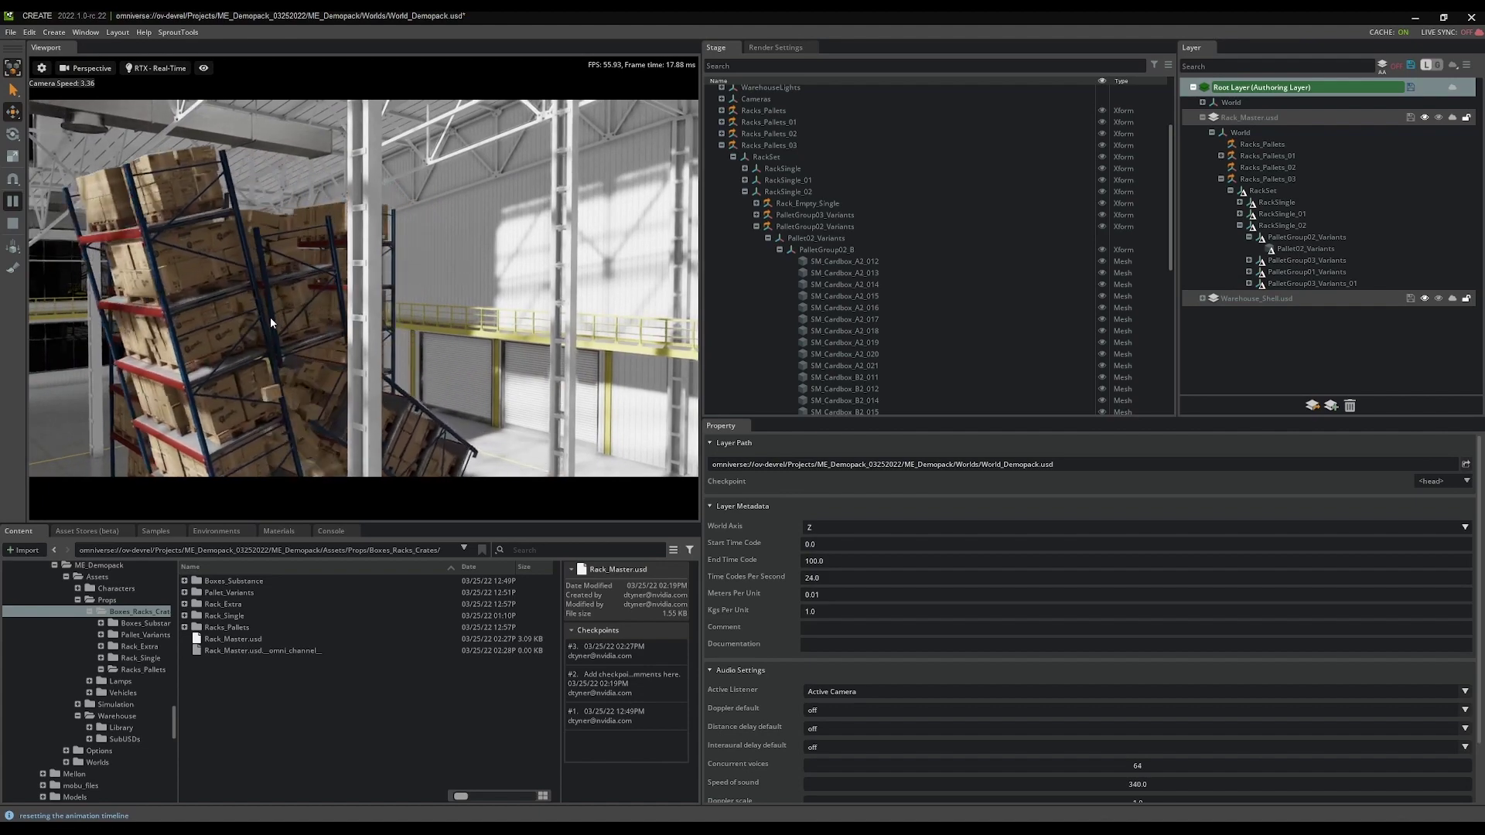
right_click_drag(212, 383, 311, 423)
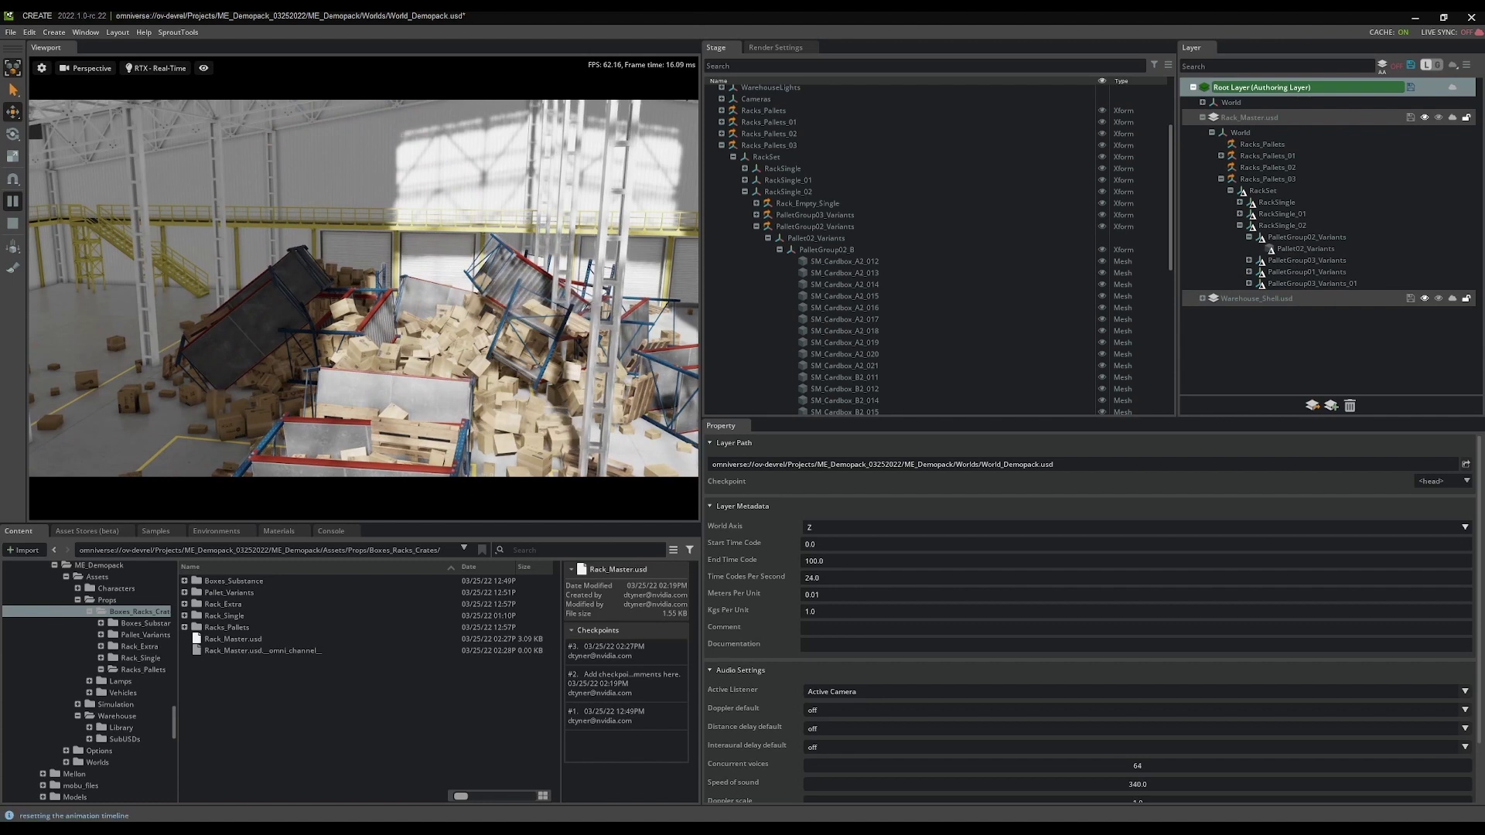
left_click(12, 227)
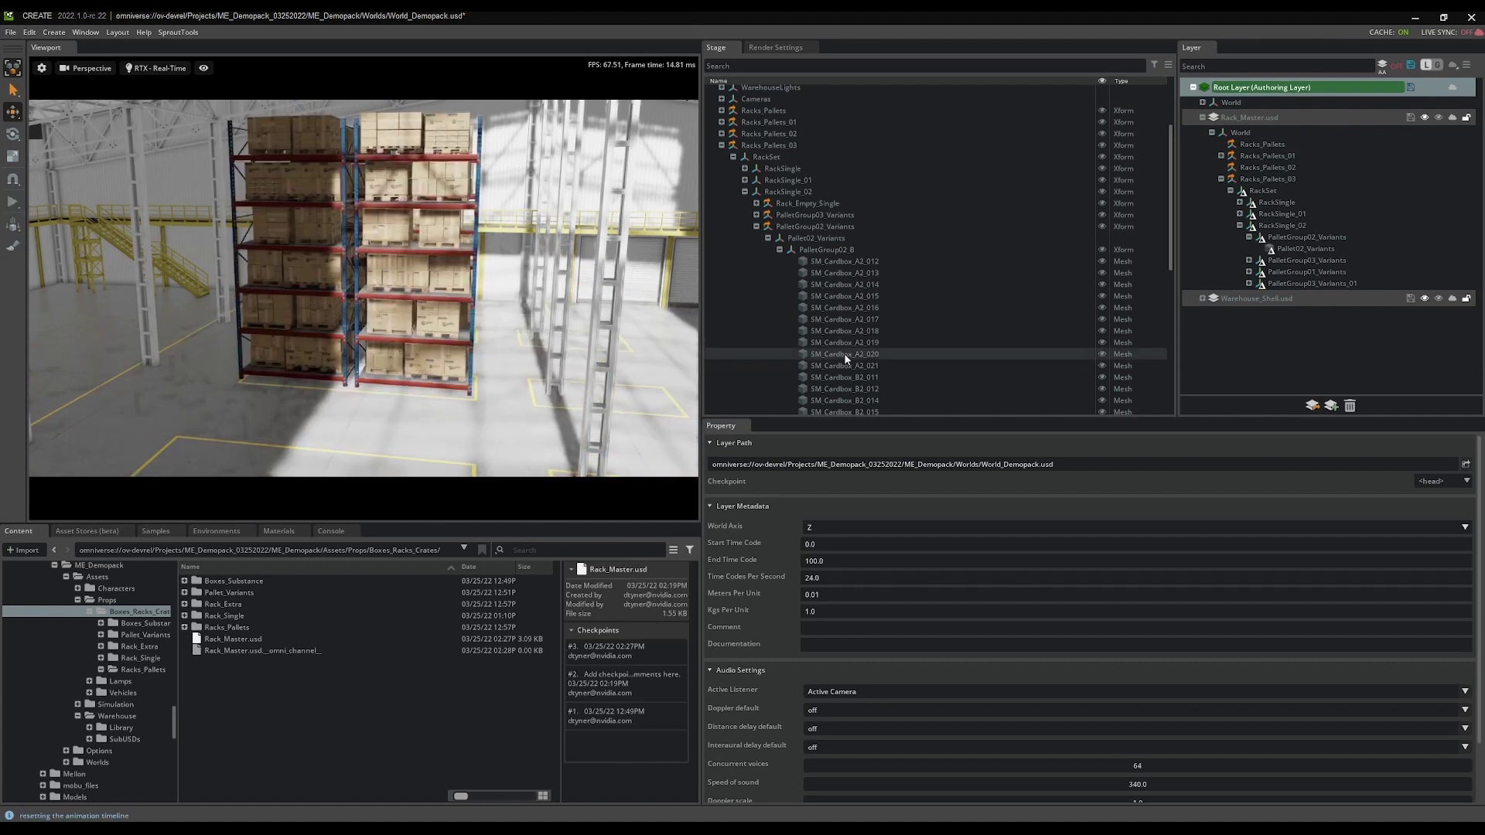
Step: Collapse the Racks_Pallets_03 and Racks_Pallets_02 hierarchies in the stage tree
left_click(721, 145)
mouse_move(550, 310)
right_mouse_down()
mouse_move(162, 334)
mouse_move(539, 313)
right_mouse_up()
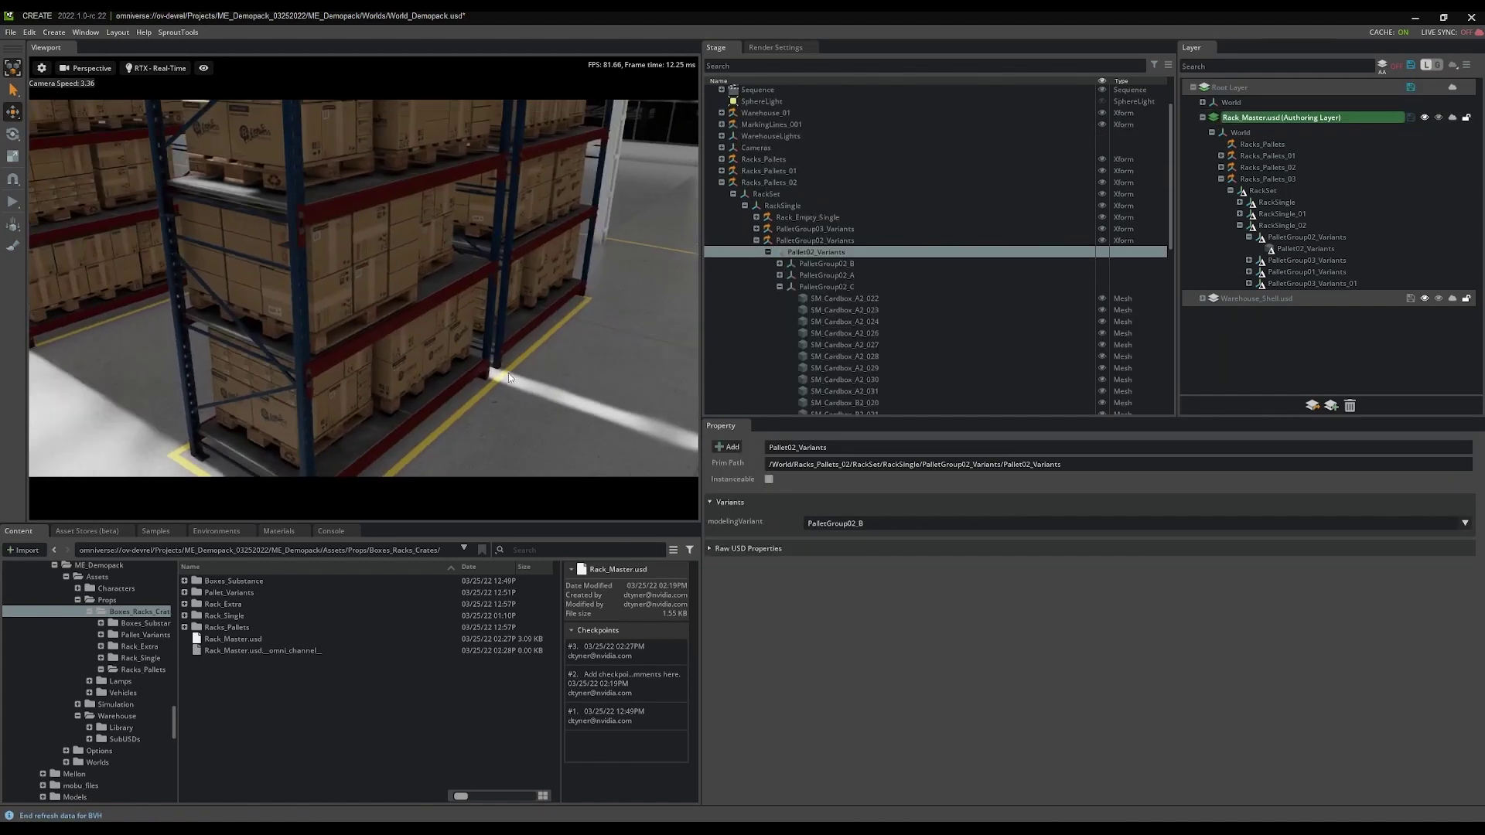
scroll(508, 373, "up", 2)
left_click(720, 183)
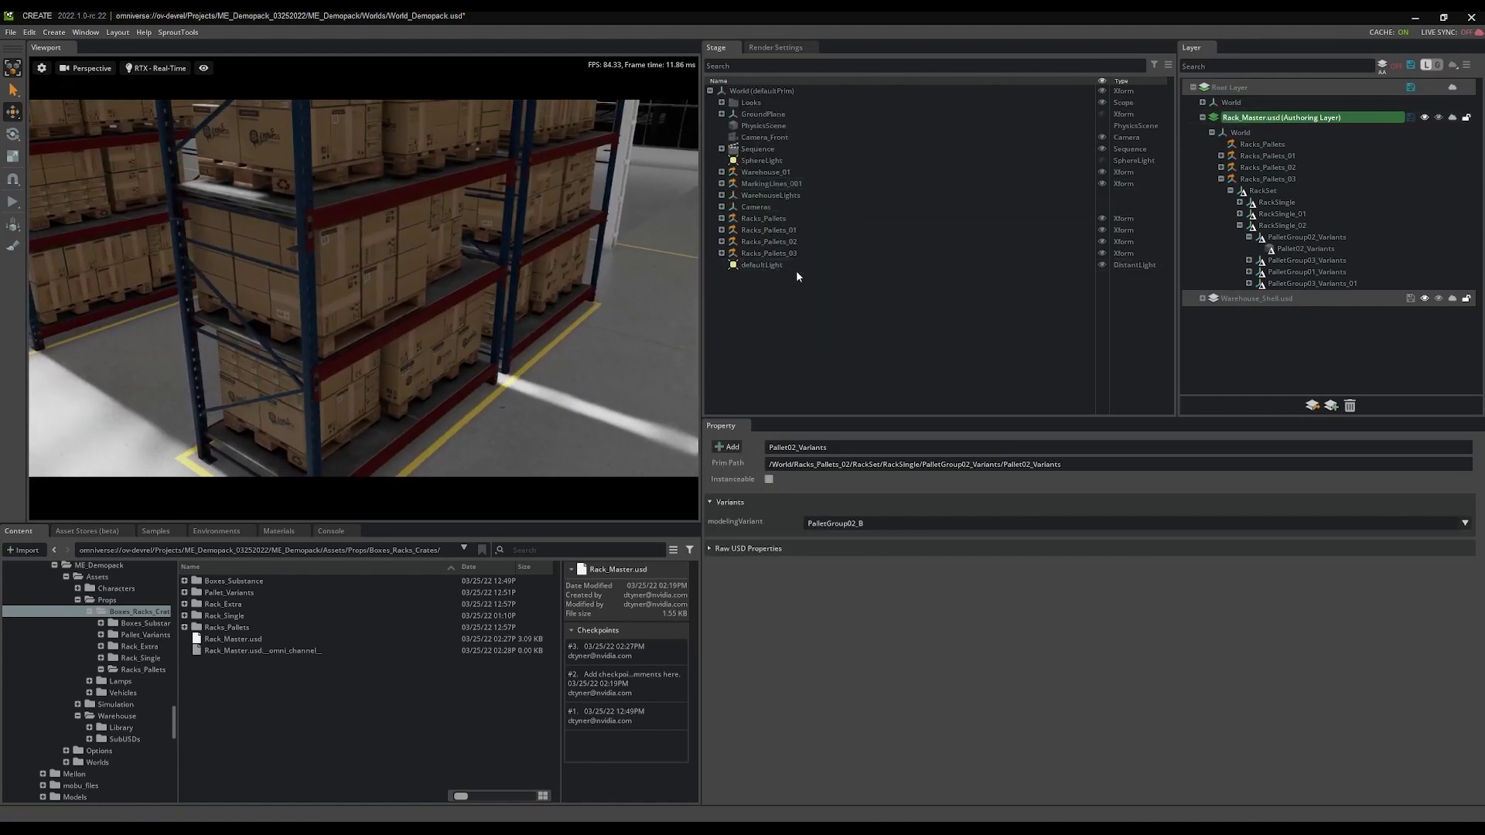
Step: Duplicate the four rack assets from Racks_Pallets to Racks_Pallets_03 and shift the copies farther across the warehouse floor
left_click(785, 255)
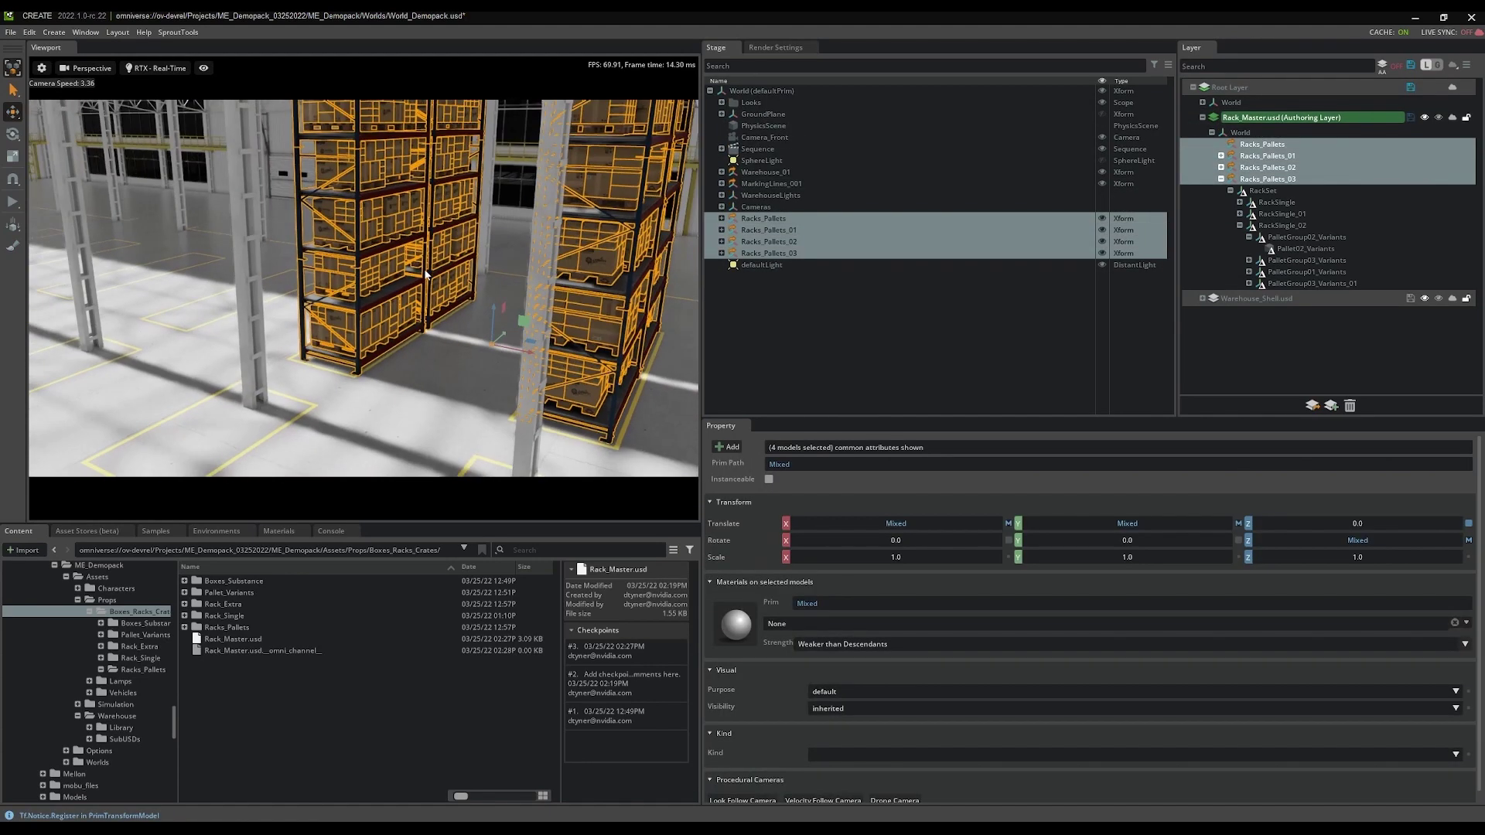
key("ctrl+d")
left_click_drag(522, 353, 185, 346)
right_click_drag(286, 346, 232, 359)
left_click(12, 181)
left_click(12, 135)
left_click_drag(308, 340, 227, 311)
right_click_drag(225, 304, 265, 366)
Step: Add another set of four rack copies and try rotating Racks_Pallets_10 and Racks_Pallets_11
key("w")
key("ctrl+v")
left_click(782, 336)
left_click(782, 346, "shift")
key("e")
left_click_drag(370, 392, 337, 348)
key("ctrl+z")
left_click(12, 180)
key("w")
right_click_drag(337, 348, 352, 310)
Step: Duplicate Racks_Pallets_04 through Racks_Pallets_11 and move the eight copies along the warehouse floor to extend the rack rows
left_click(784, 266)
left_click(784, 346, "shift")
right_click_drag(557, 348, 444, 379)
key("ctrl+d")
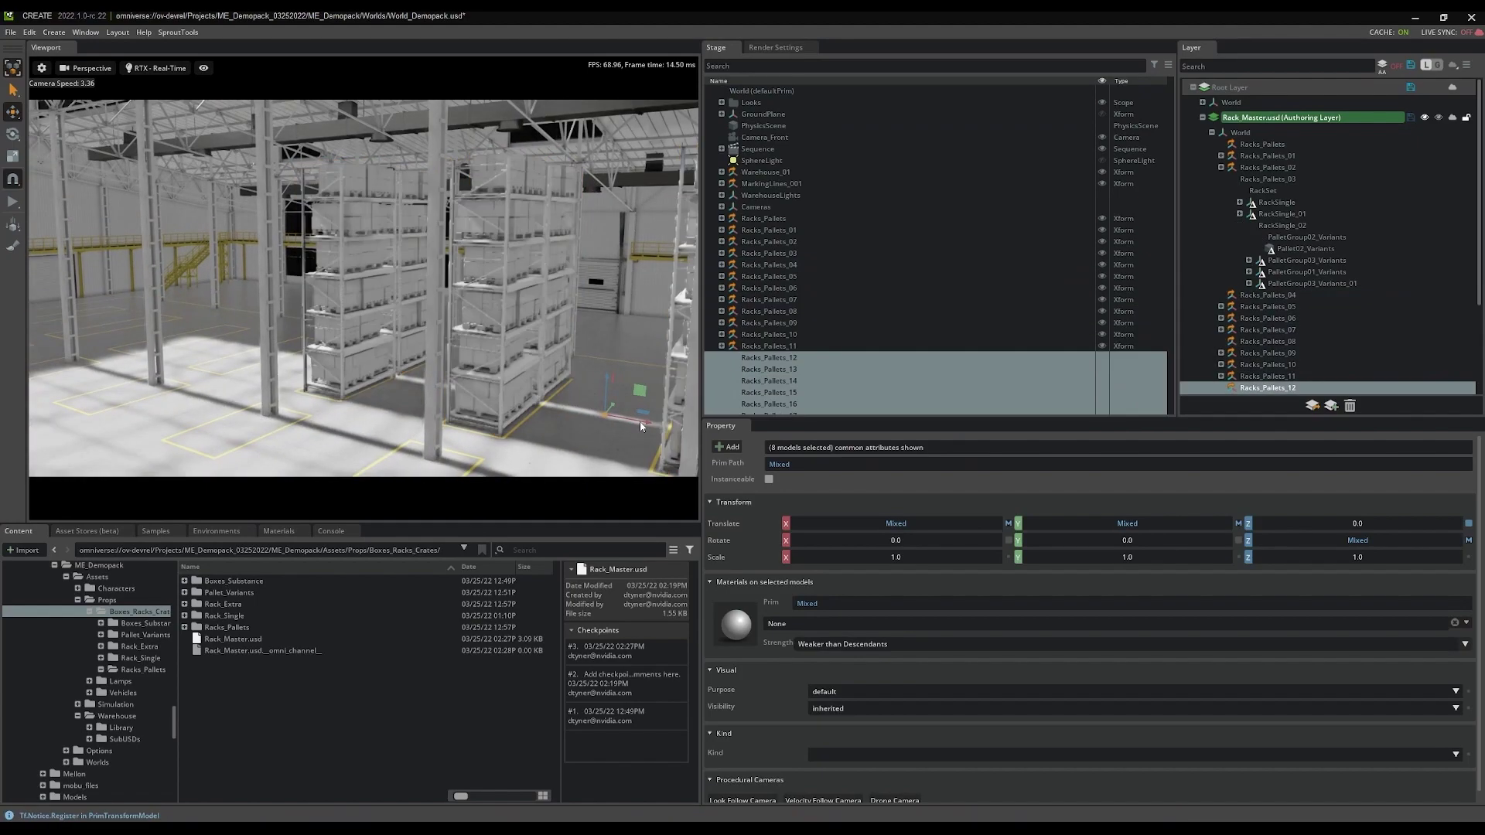
left_click_drag(641, 427, 159, 334)
right_click_drag(159, 334, 261, 311)
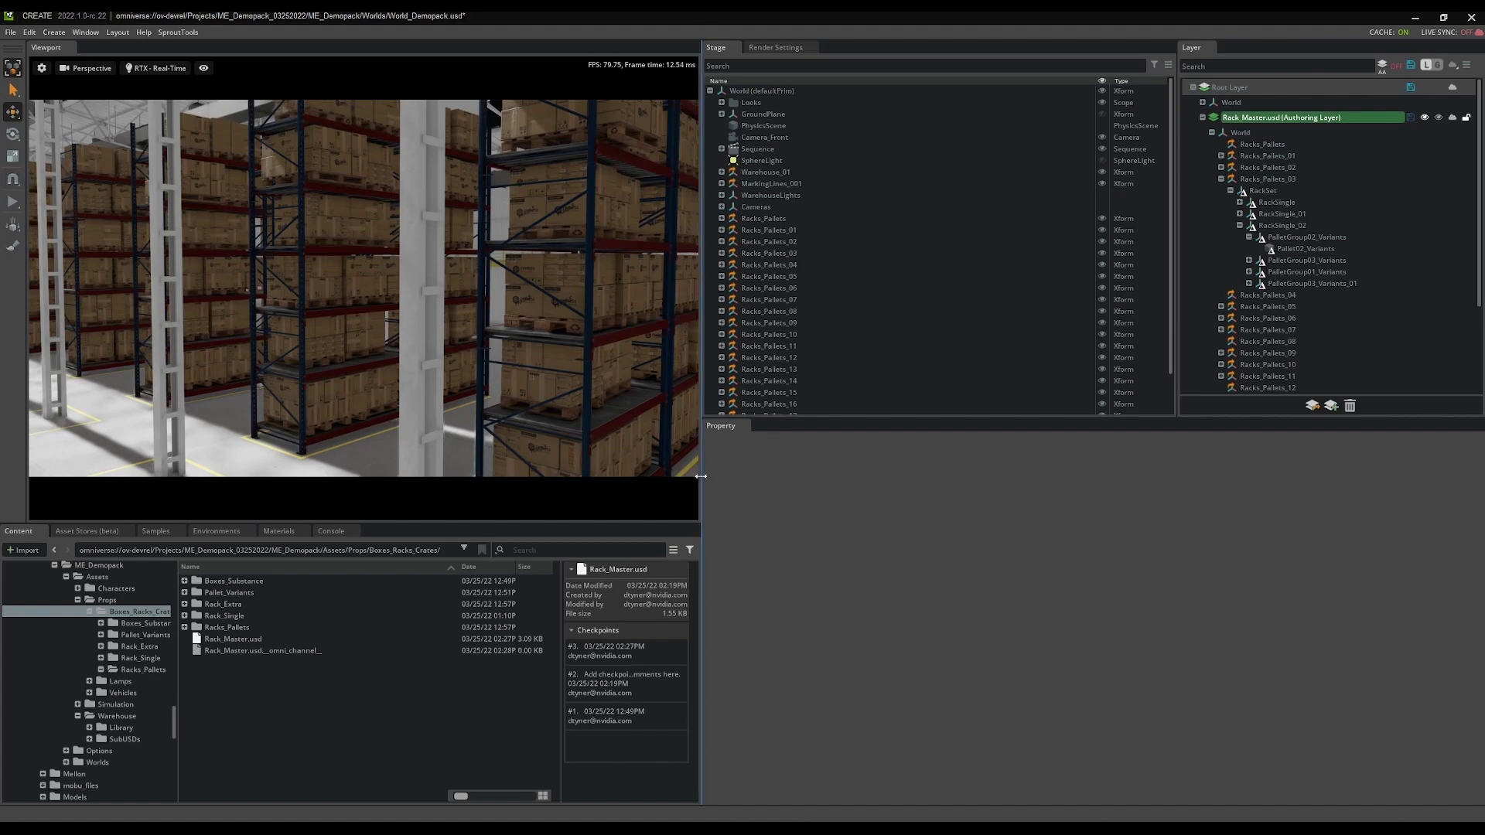
Step: Enlarge the viewport and layer list, and save World_Demopack.usd and Rack_Master.usd over the versions updated on disk
left_click_drag(701, 470, 1299, 386)
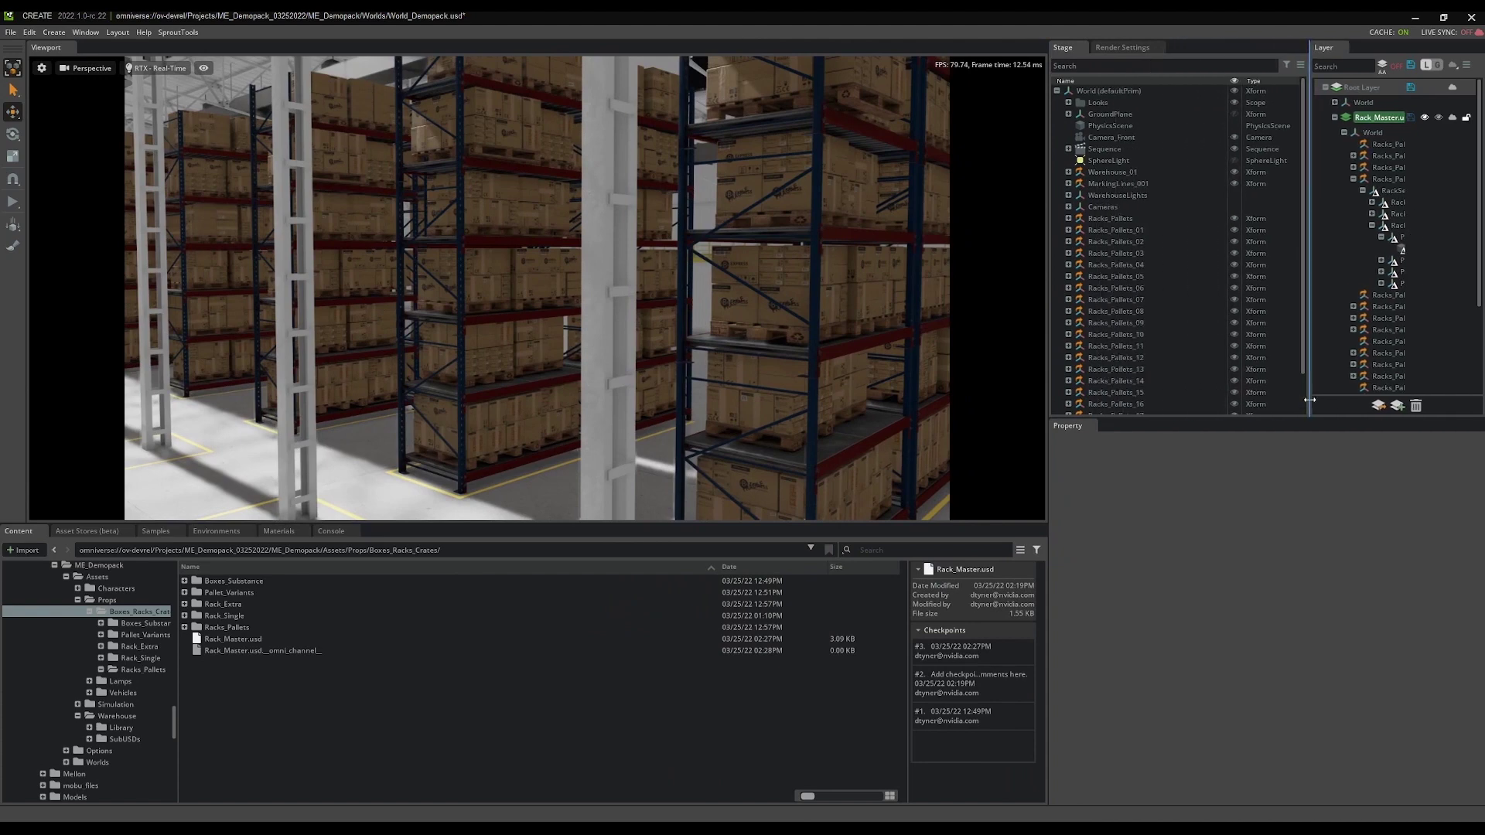
left_click(1411, 66)
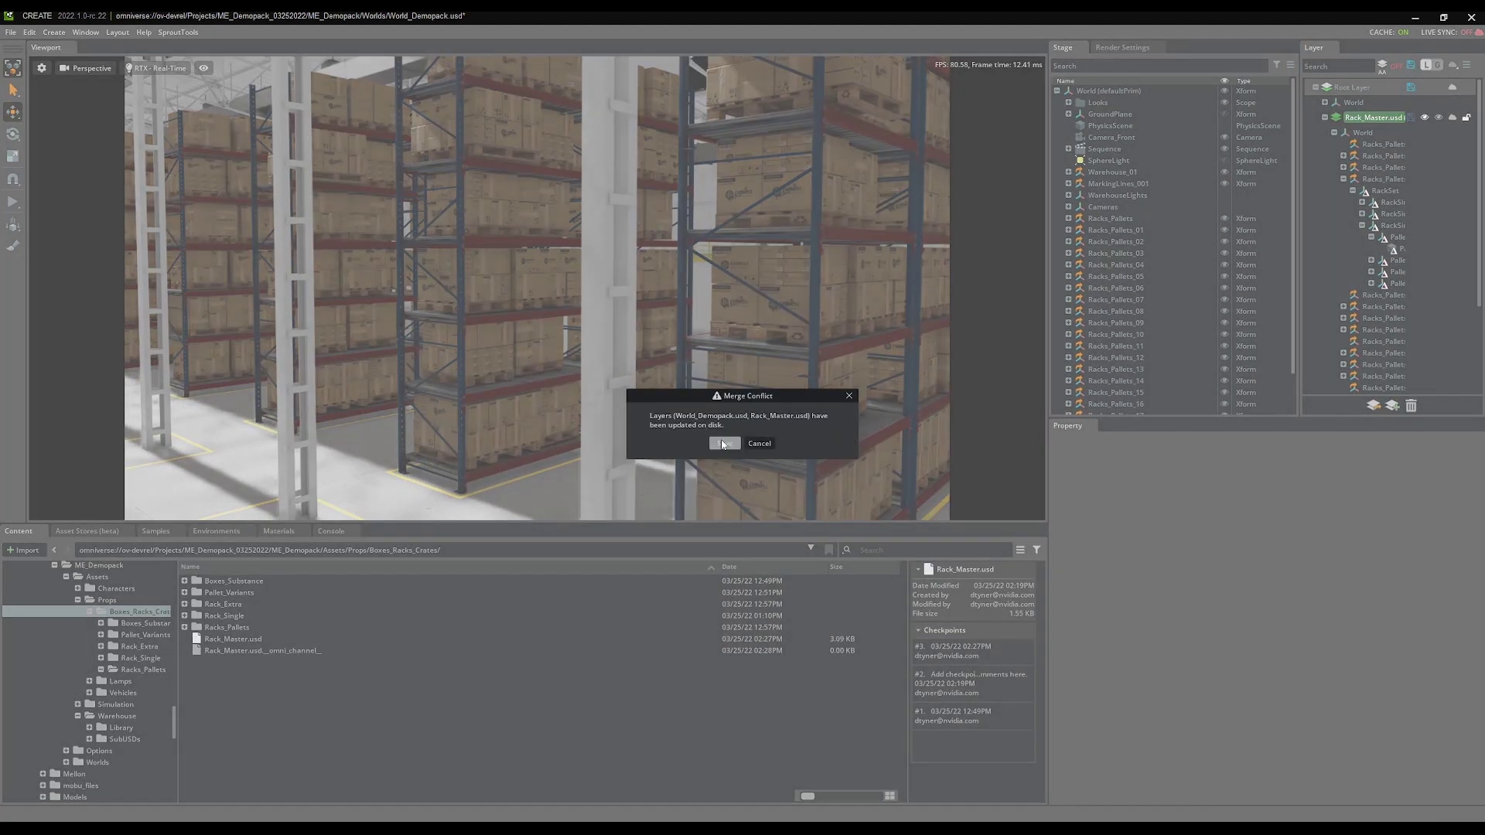
key("Return")
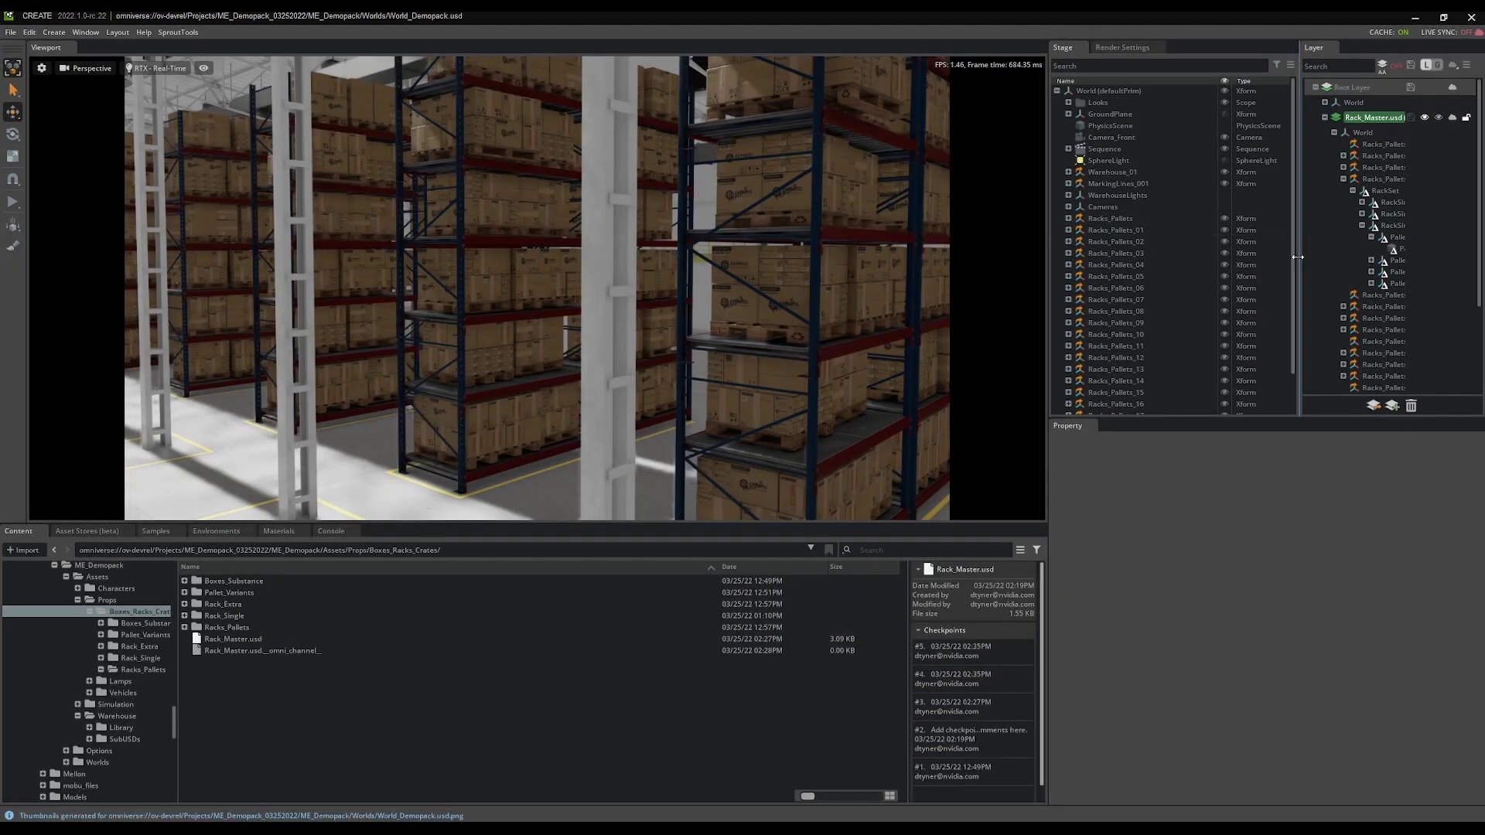
left_click_drag(1299, 248, 1232, 248)
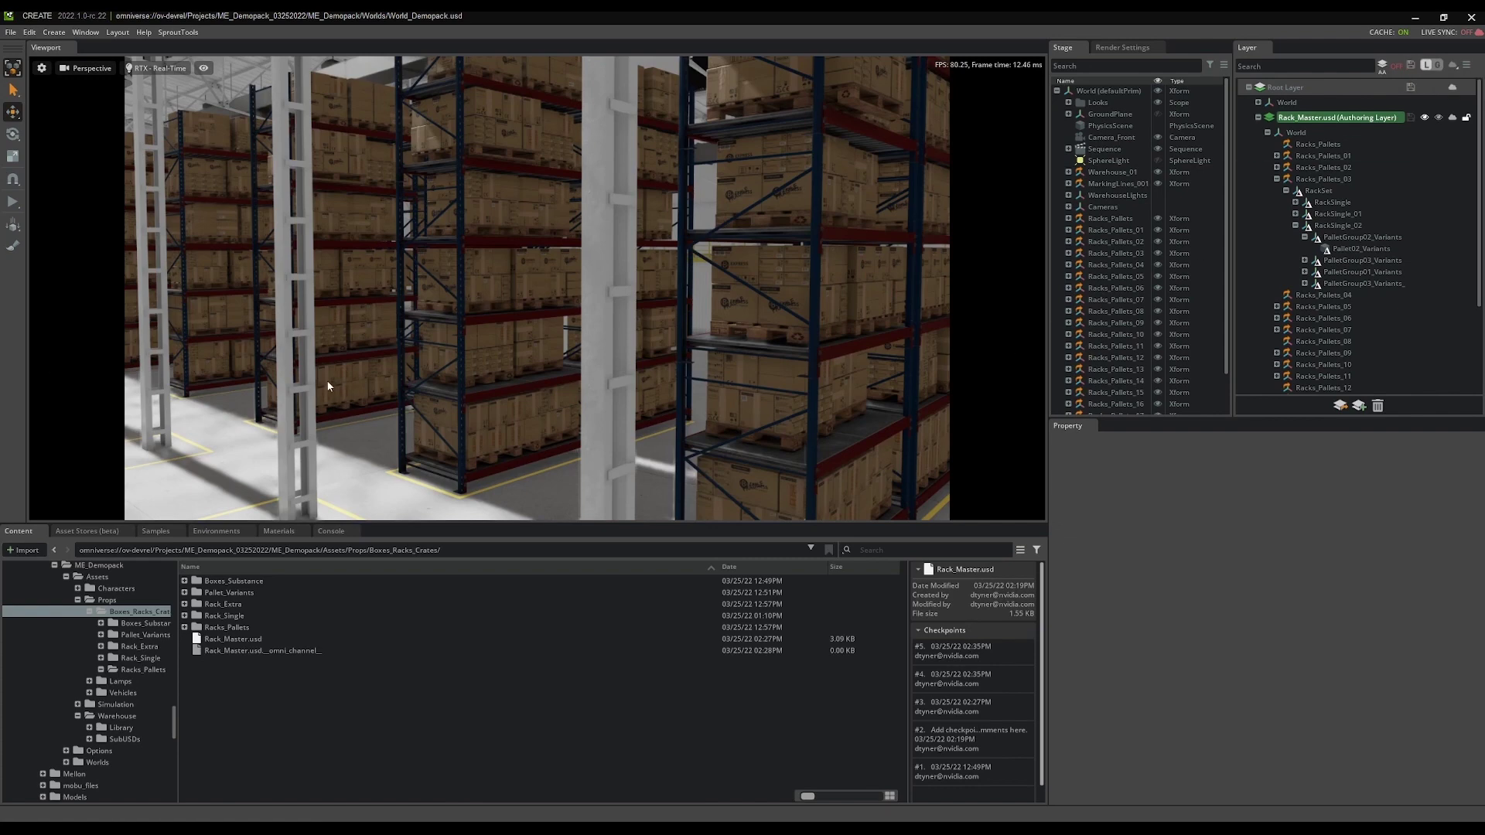
Step: Play the physics simulation on the full rack layout and examine how the racks behave from several angles
right_click_drag(336, 396, 410, 388)
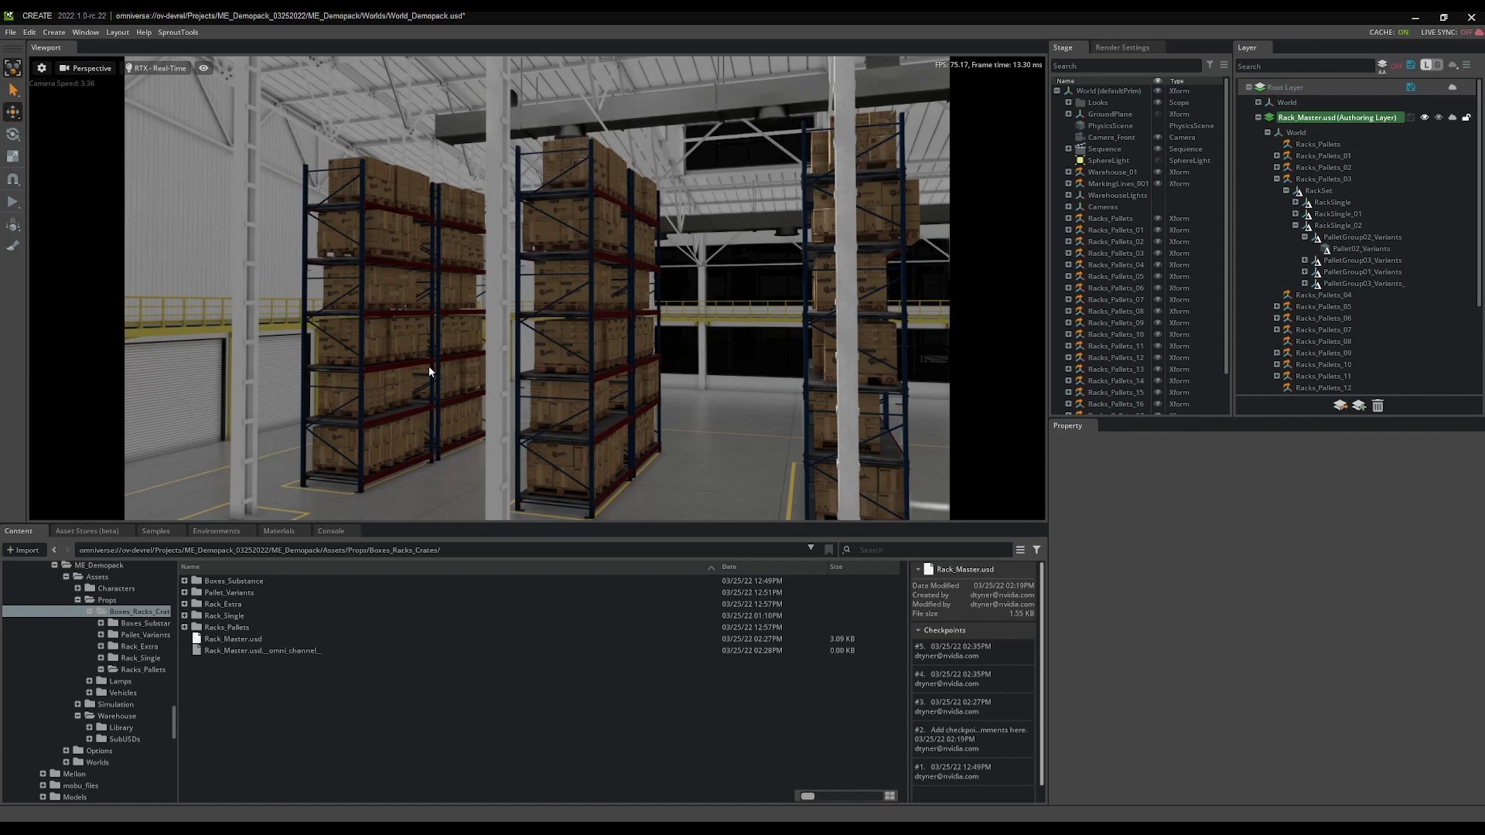
key("space")
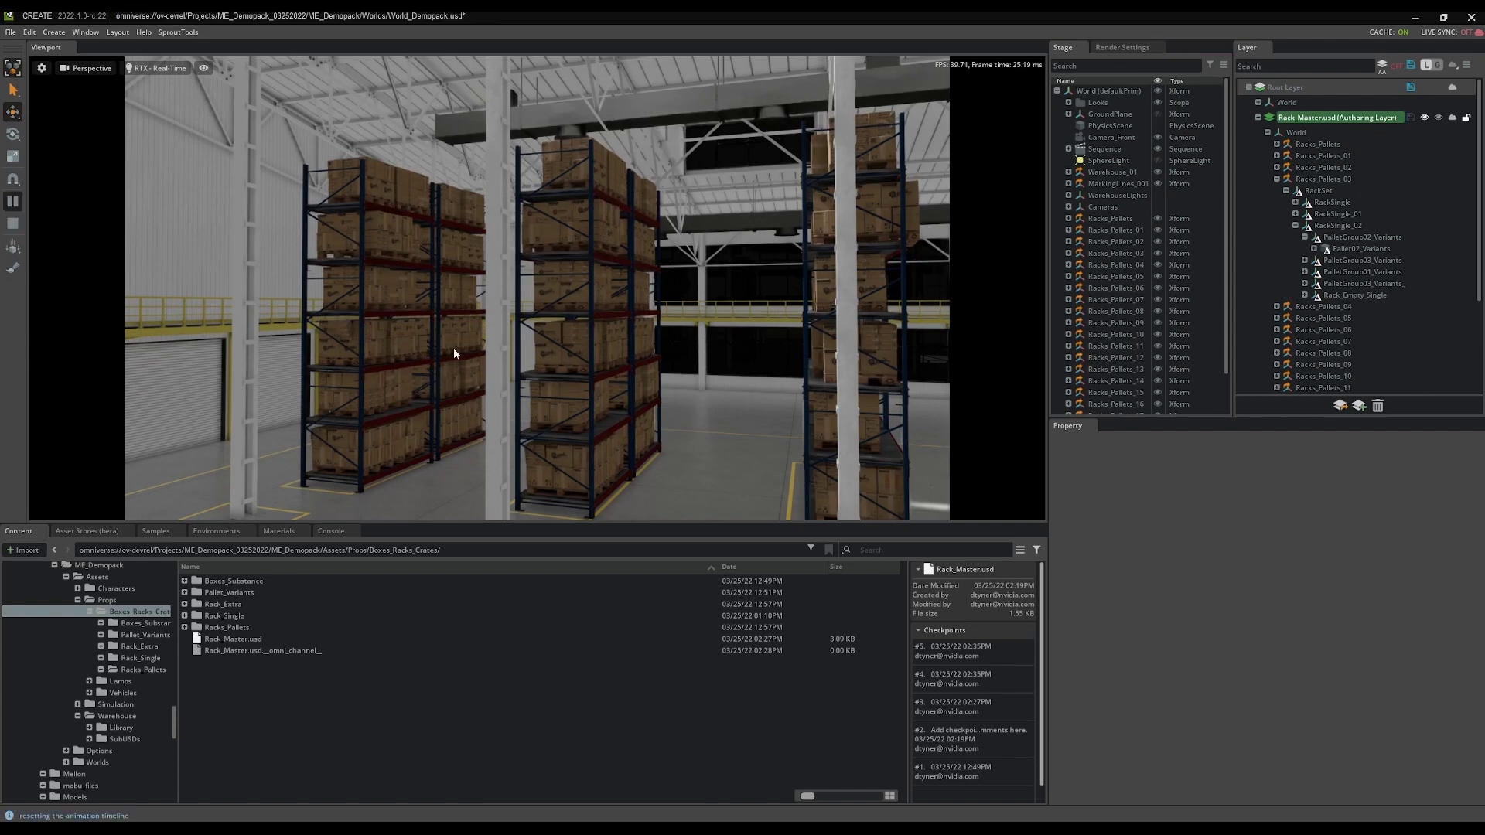
right_click_drag(679, 380, 695, 370)
key("w")
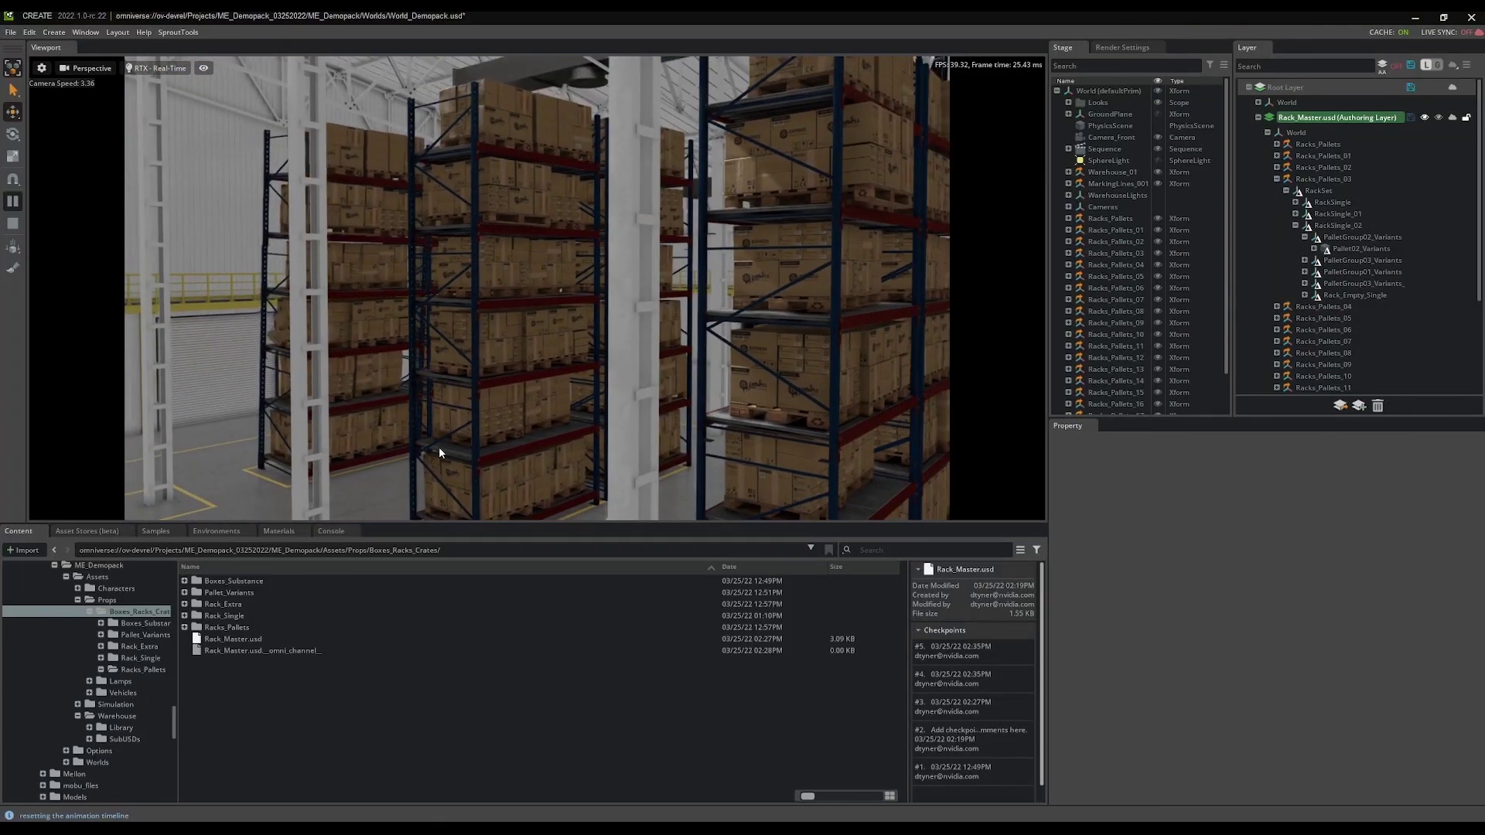
key("s")
right_click_drag(436, 447, 500, 430)
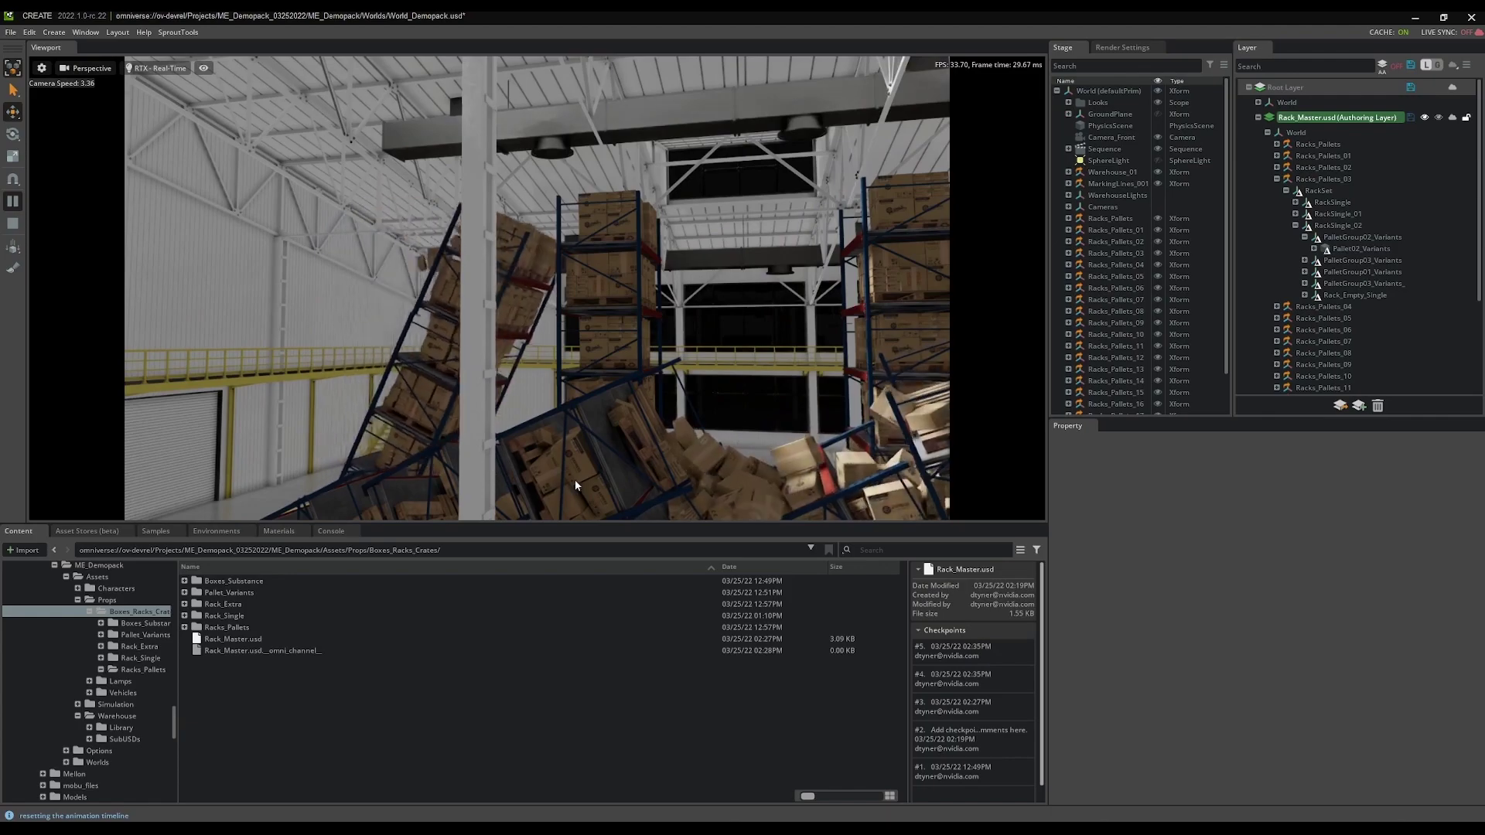
key("s")
right_click_drag(689, 455, 615, 510)
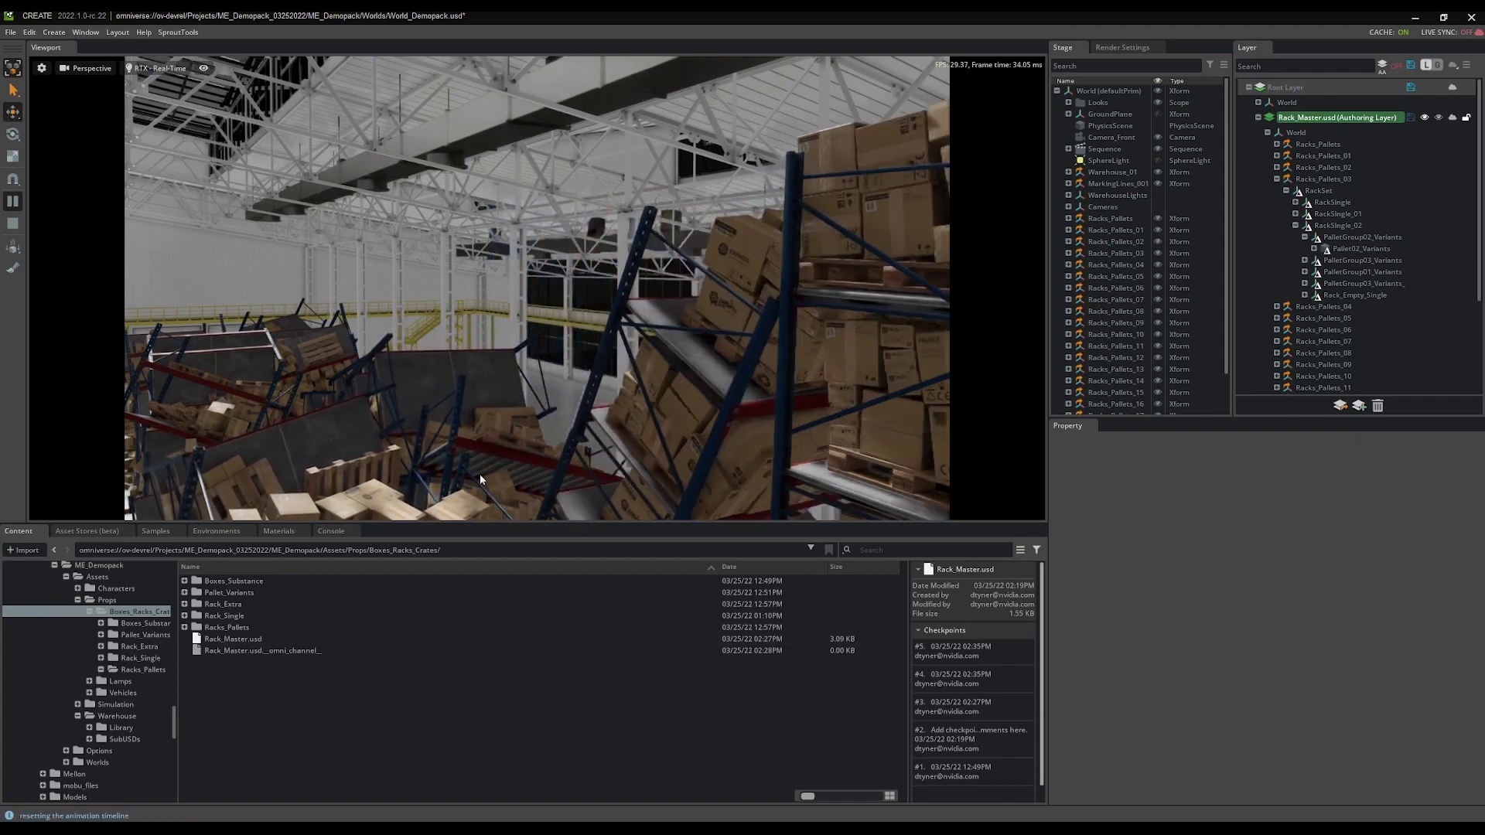
Step: Examine the simulated racks and boxes from farther back, and stop the simulation to reset the scene
right_click_drag(480, 475, 627, 487)
key("s")
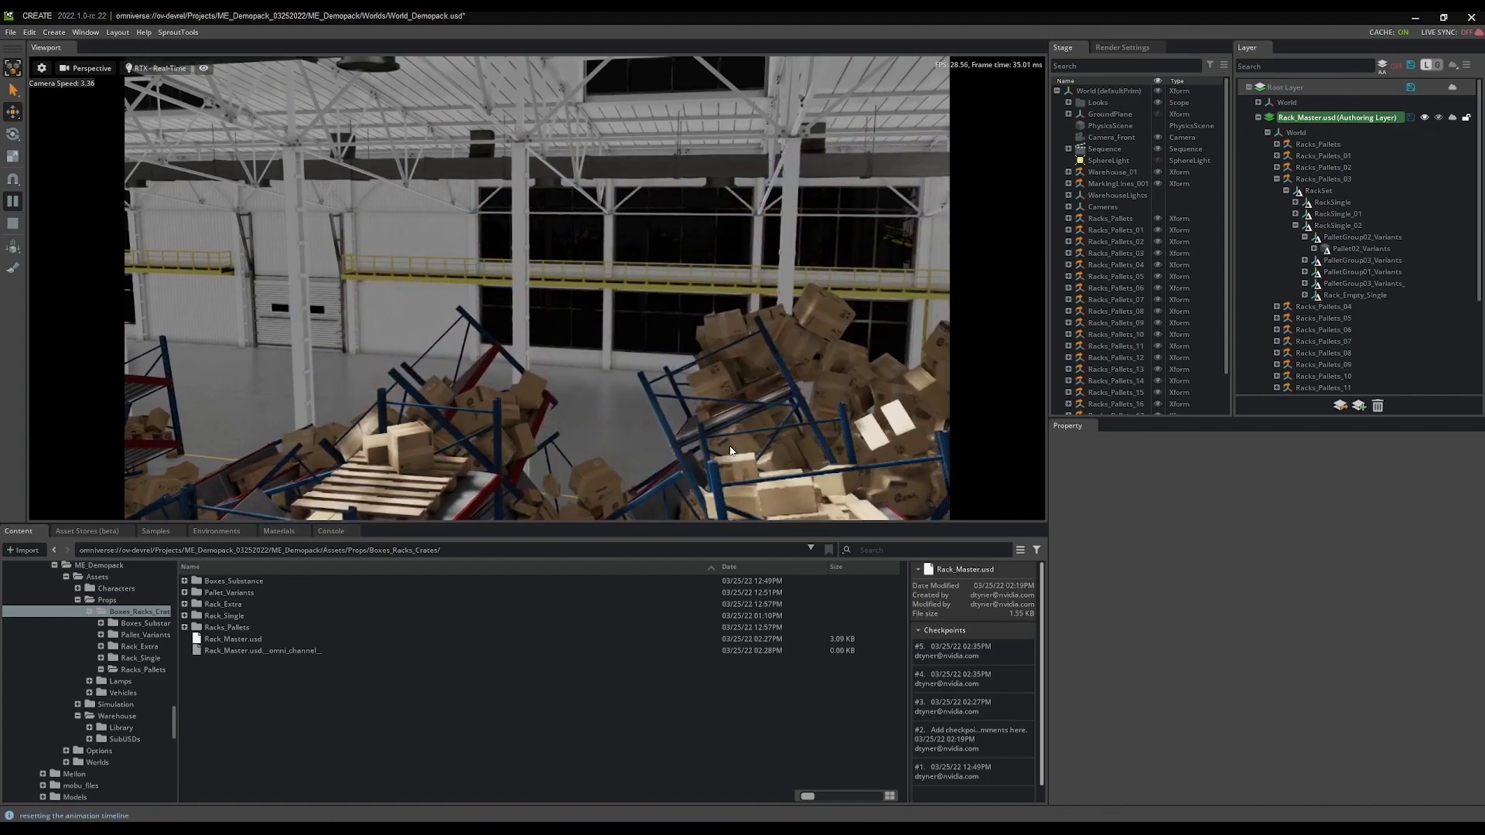
right_click_drag(754, 470, 614, 456)
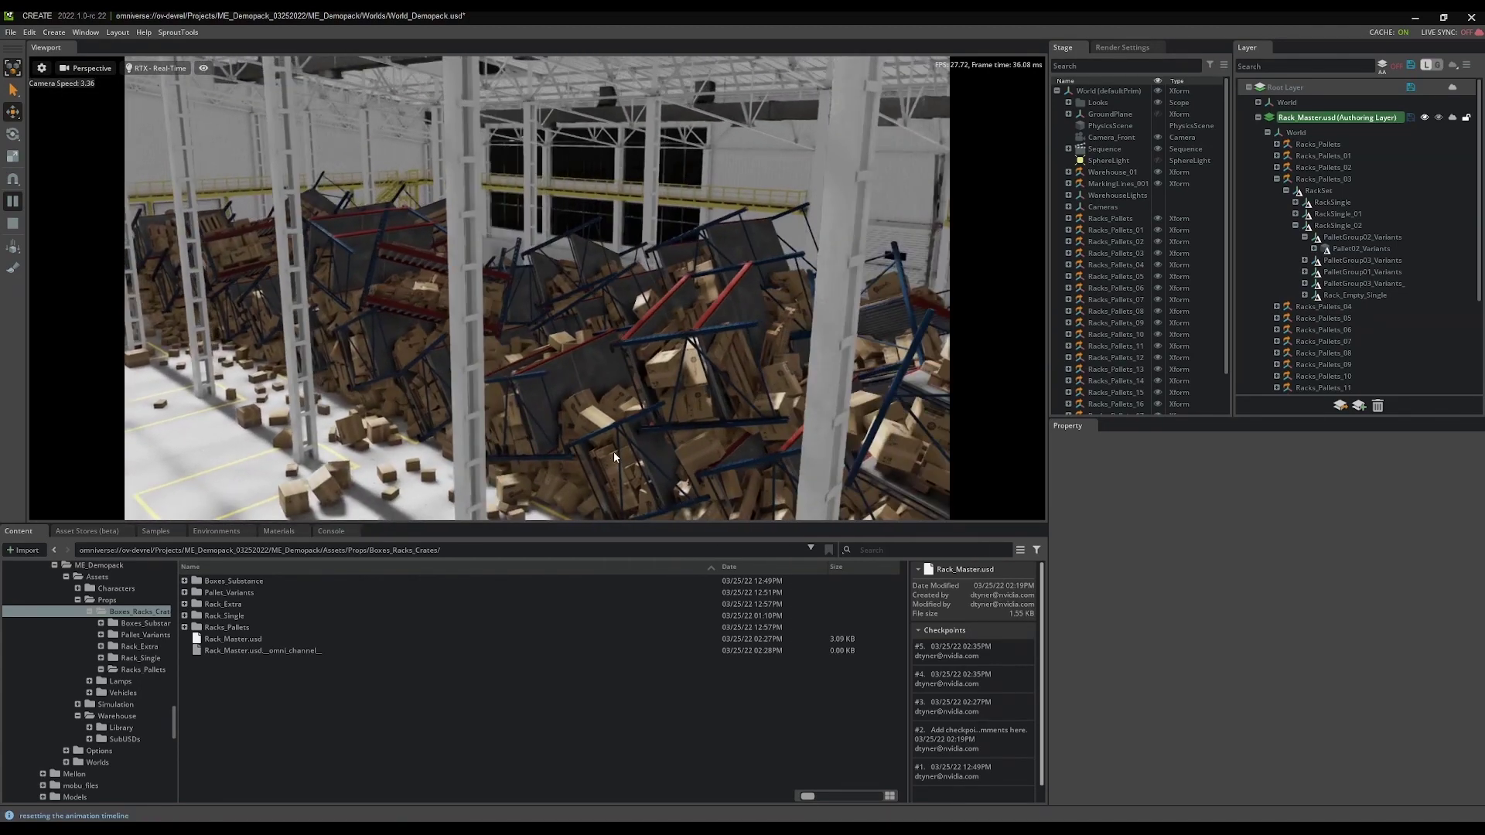
left_click(12, 224)
right_click_drag(437, 418, 427, 171)
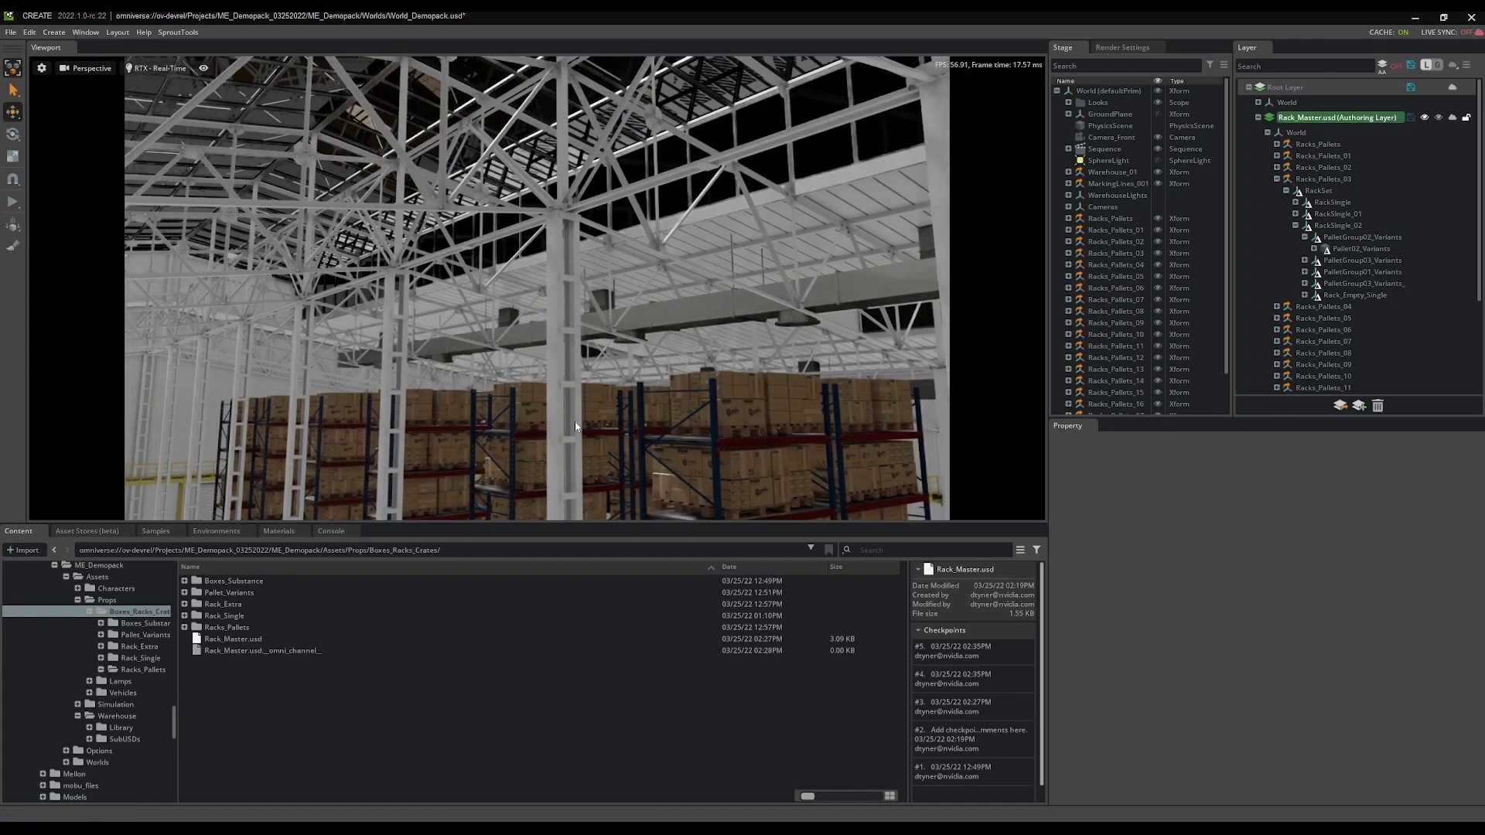